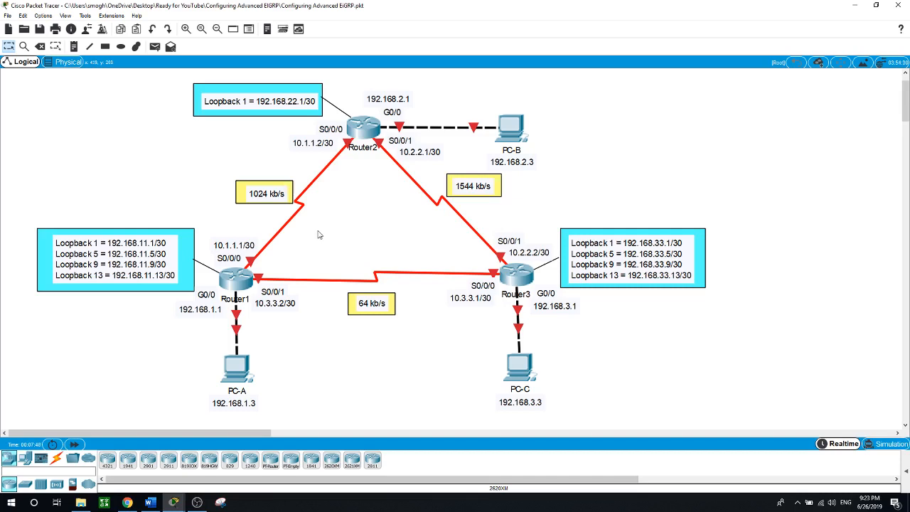
Open Router1's console and set its hostname to Router1
click(240, 281)
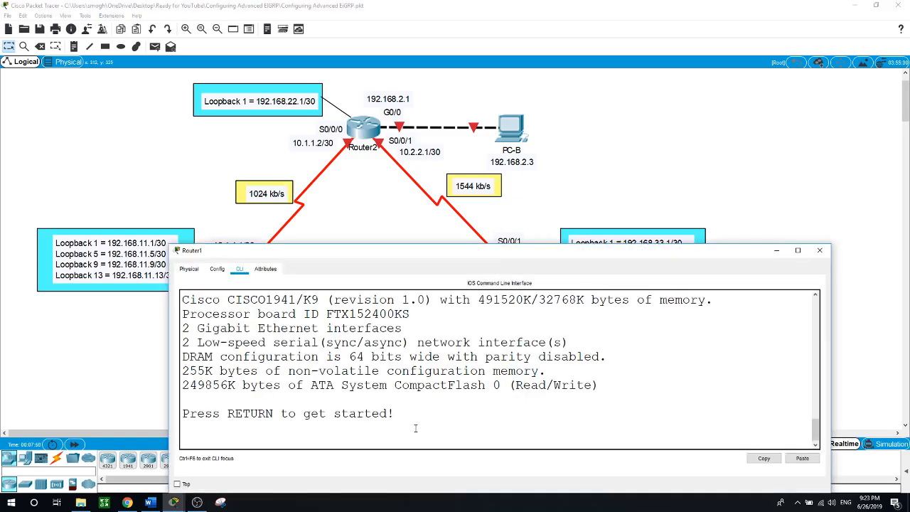
key(Return)
text(en)
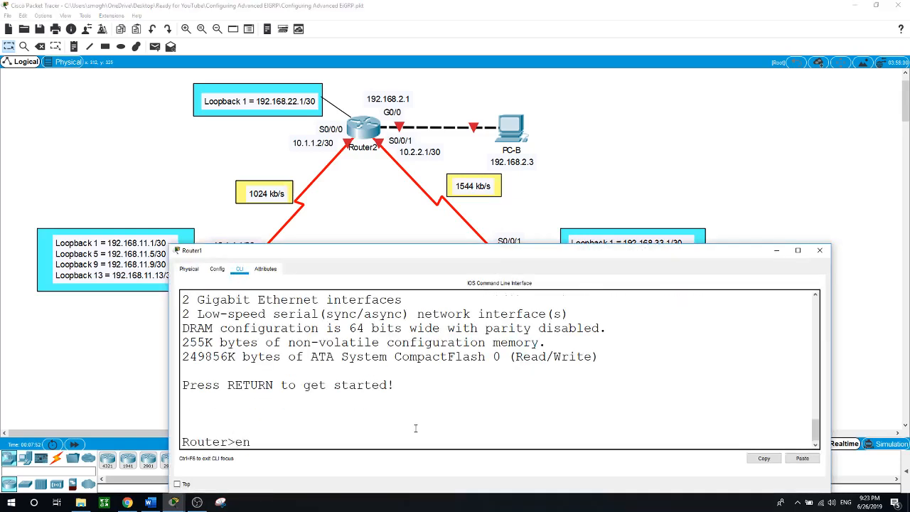
key(Return)
text(conf t)
key(Return)
text(hostna)
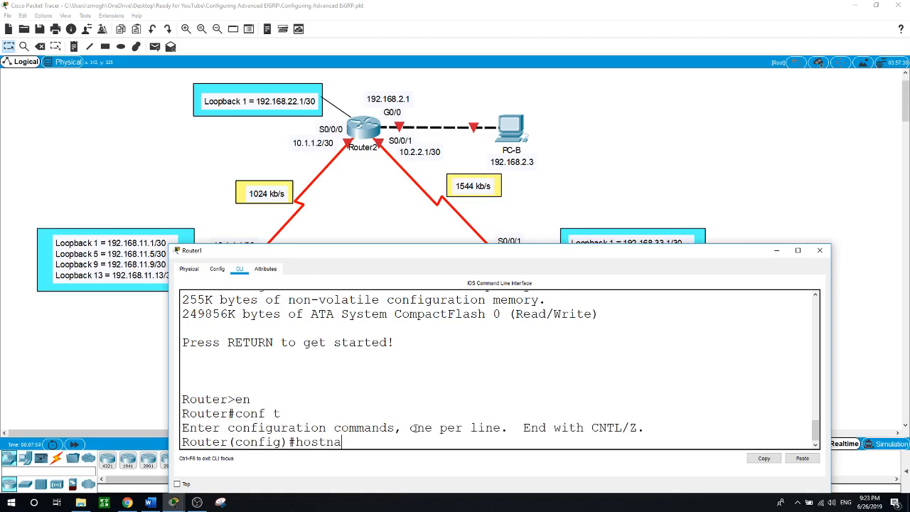
text(me Router1)
key(Return)
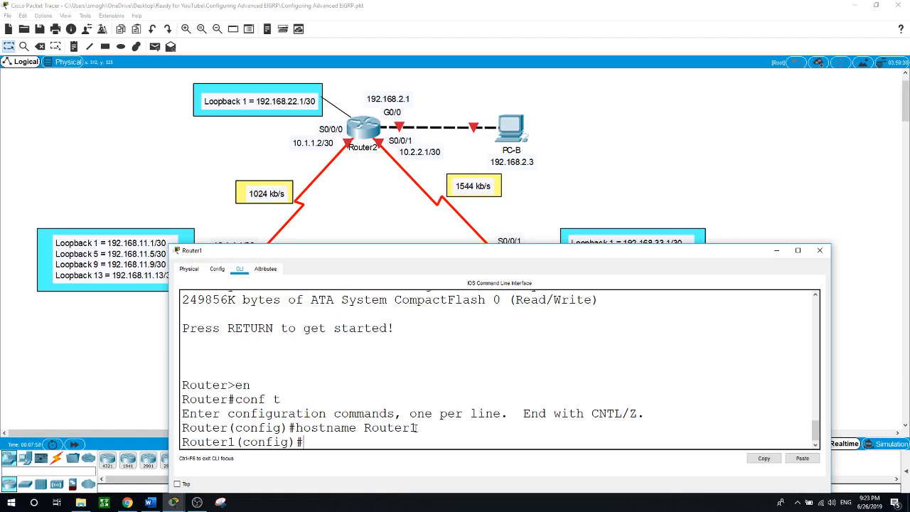
Enable logging synchronous on Router1's console line 0
text(line cons)
key(Tab)
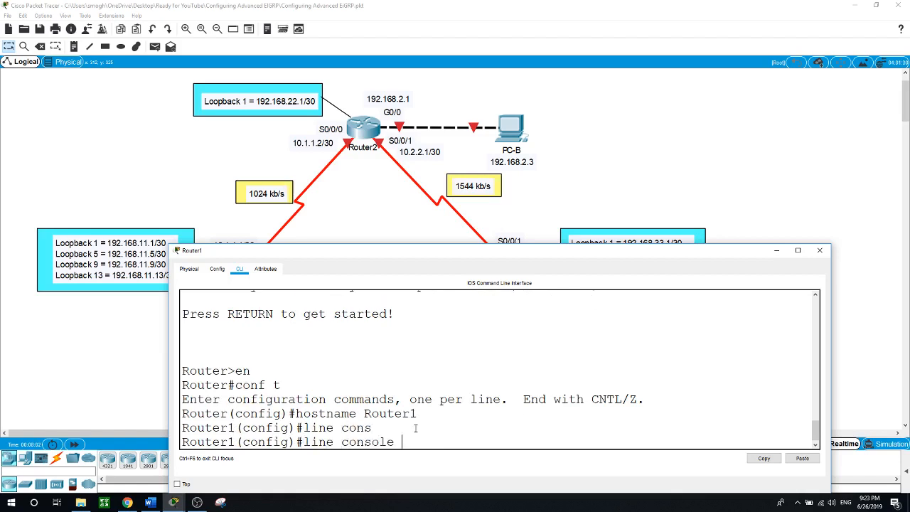
text(0)
key(Return)
text(log)
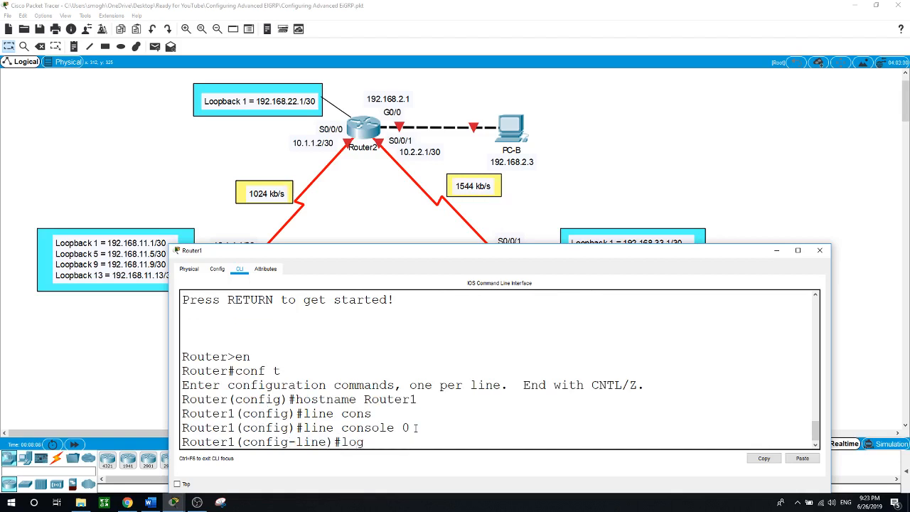
text(gin)
key(Tab)
text(syn)
key(Tab)
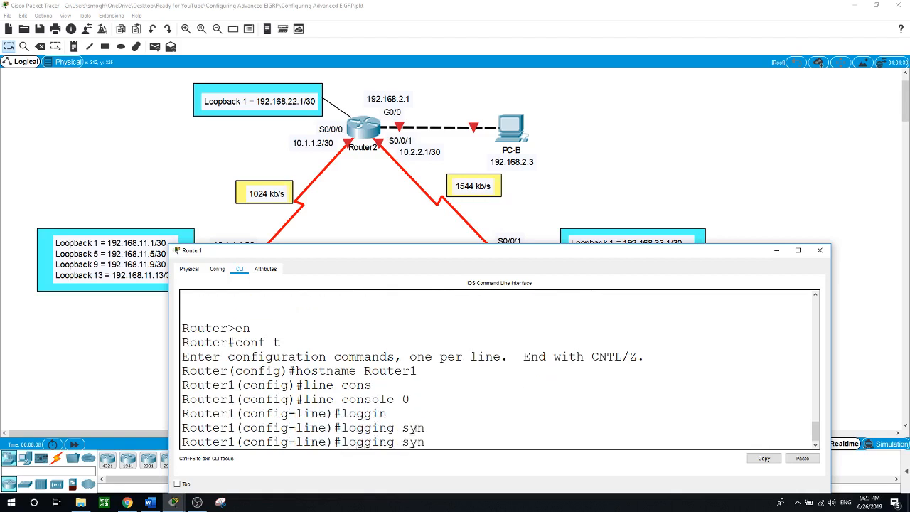
key(BackSpace)
key(Tab)
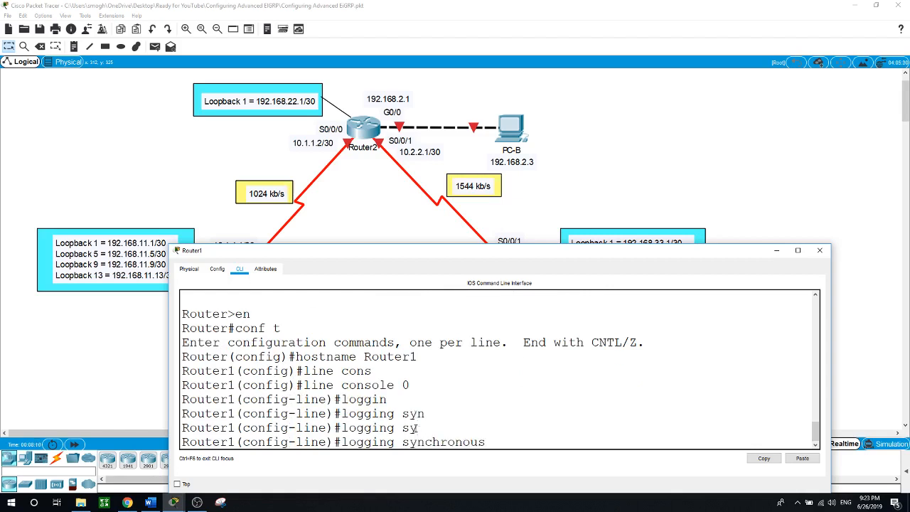
key(Return)
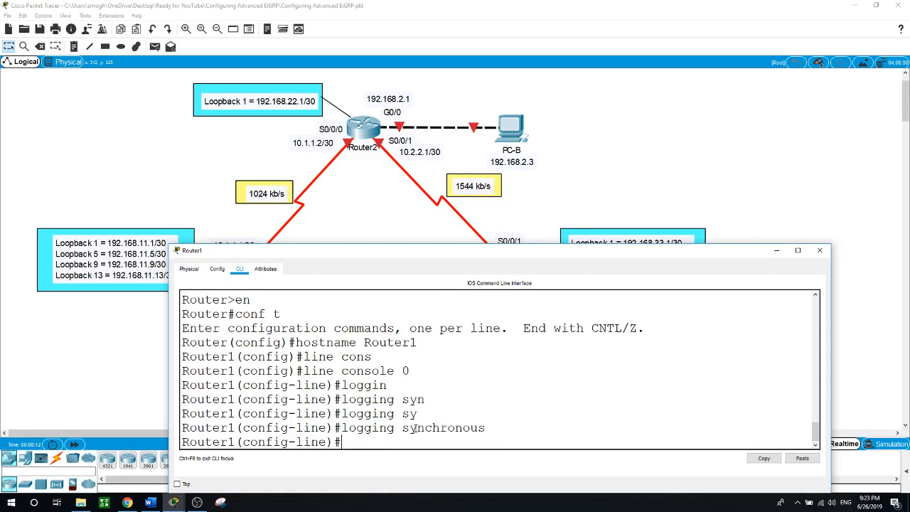
Close Router1's command-line window, then reopen it
text(int)
click(372, 214)
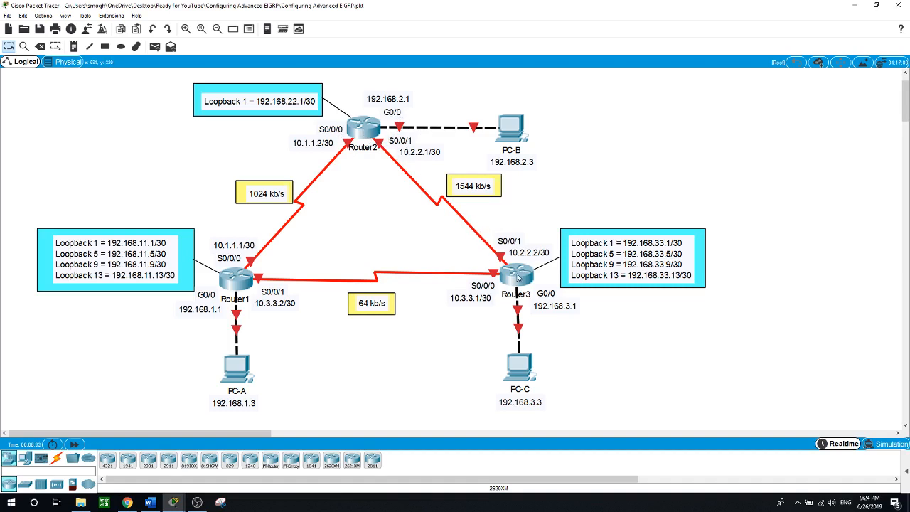
click(237, 283)
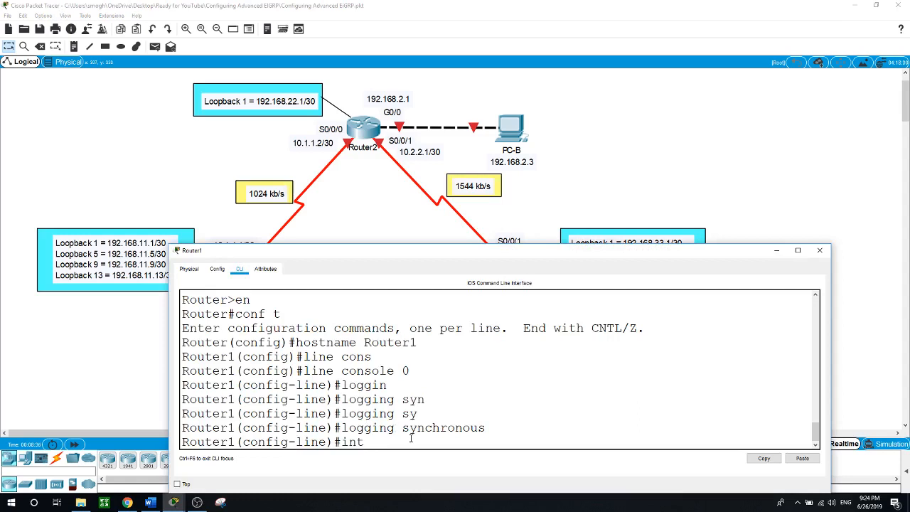
Give Router1's G0/0 the address 192.168.1.1 255.255.255.0 and enable it
text(g0/0)
key(Return)
text(ip addres)
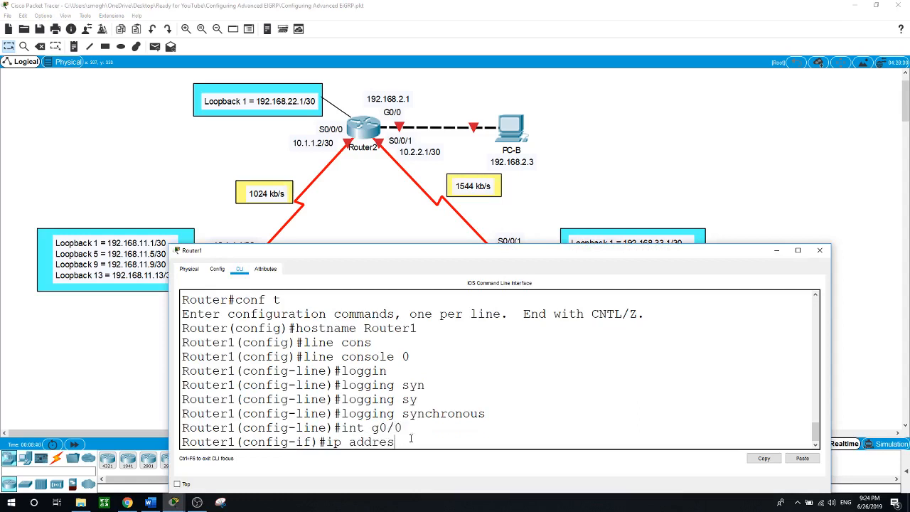
text(s 192.168.1.1 255.255.255.)
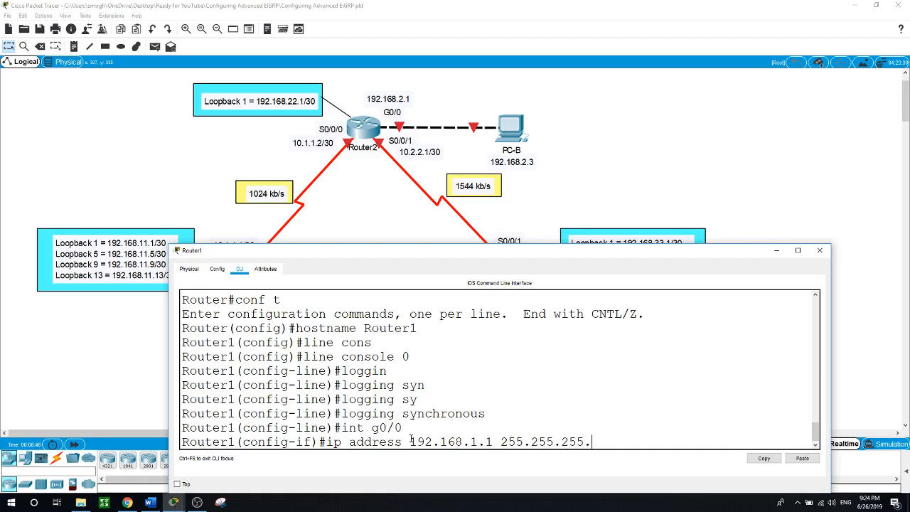
text(0)
key(Return)
text(no shut)
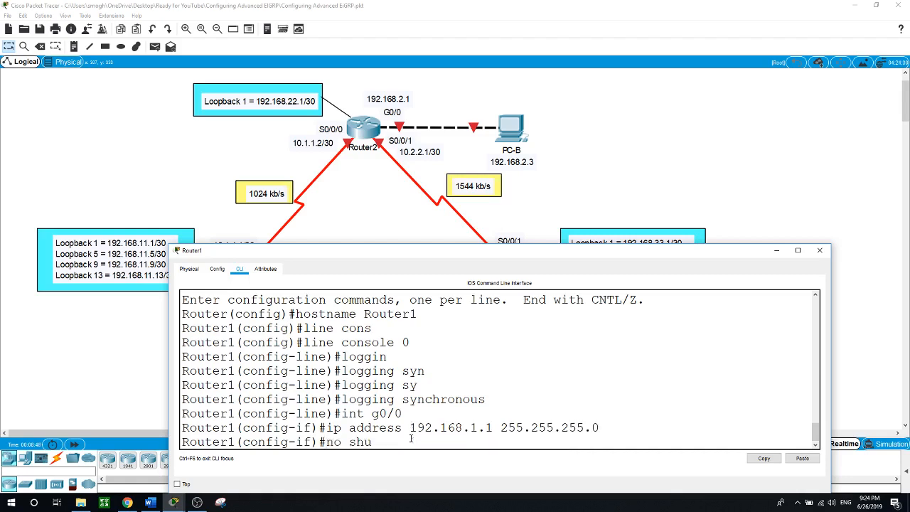
key(Return)
key(Return)
Address S0/0/0 as 10.1.1.1 255.255.255.252 and enable it
text(int )
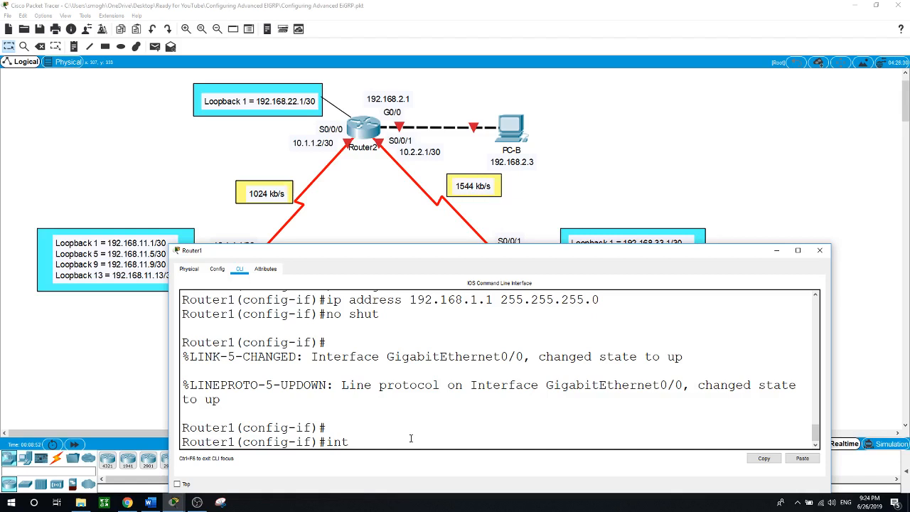
text(s0/0/0)
key(Return)
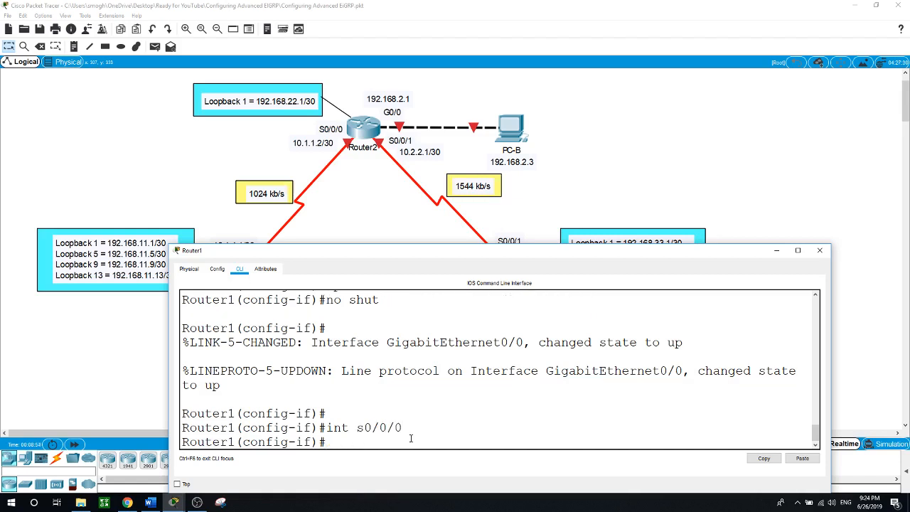
text(ip address 10.1.1.1 255.2)
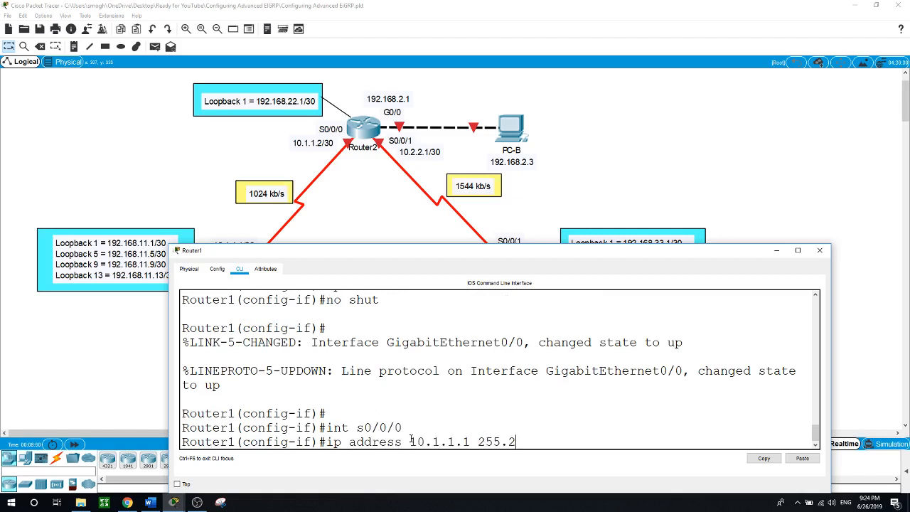
text(55.255.255)
key(BackSpace)
text(255.25)
key(Return)
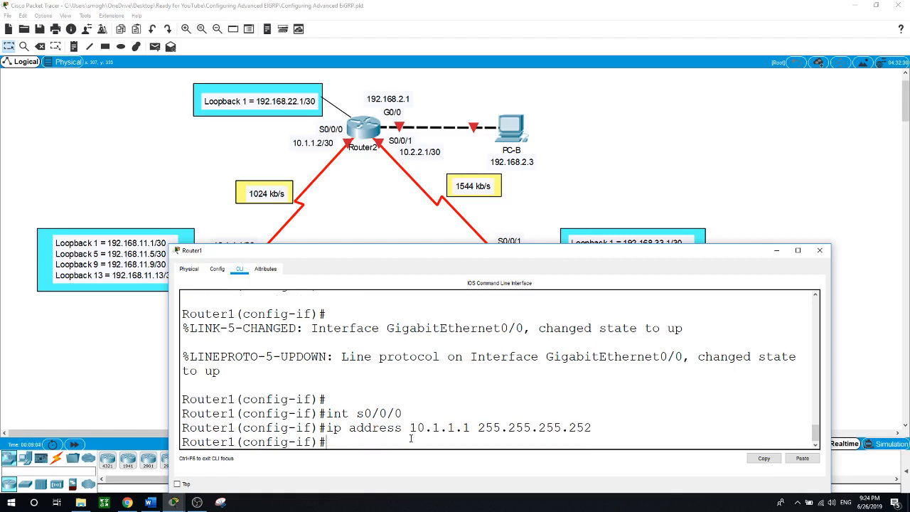
text(no shut)
key(Return)
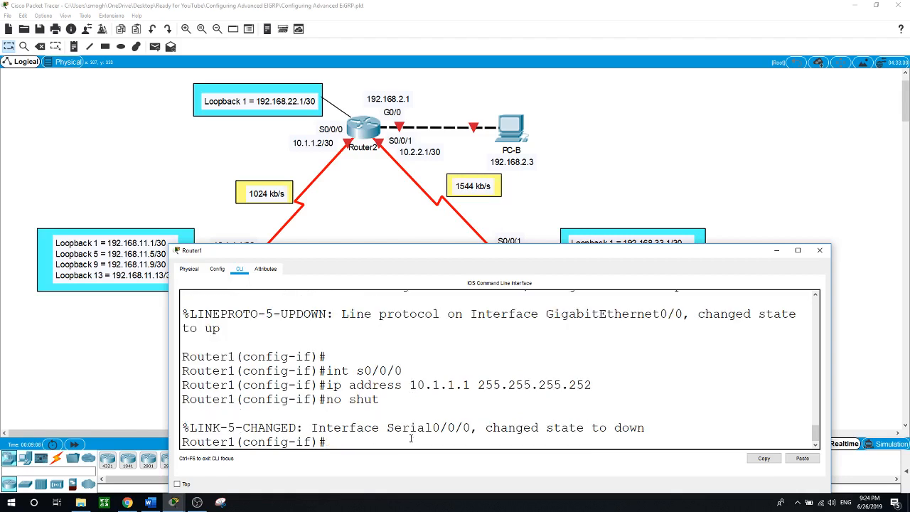
Address S0/0/1 as 10.3.3.2 255.255.255.252, enable it, and open Router2's console
text(int s0/)
text(0/1)
key(Return)
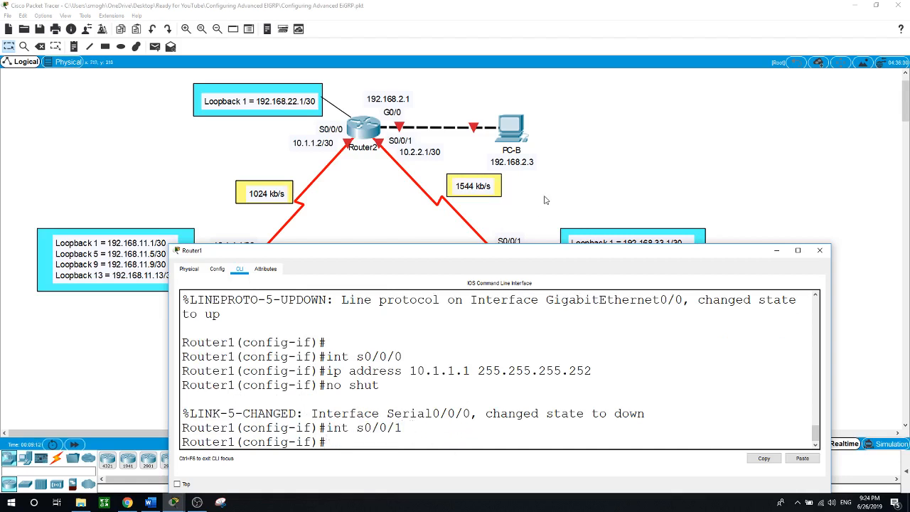
click(545, 200)
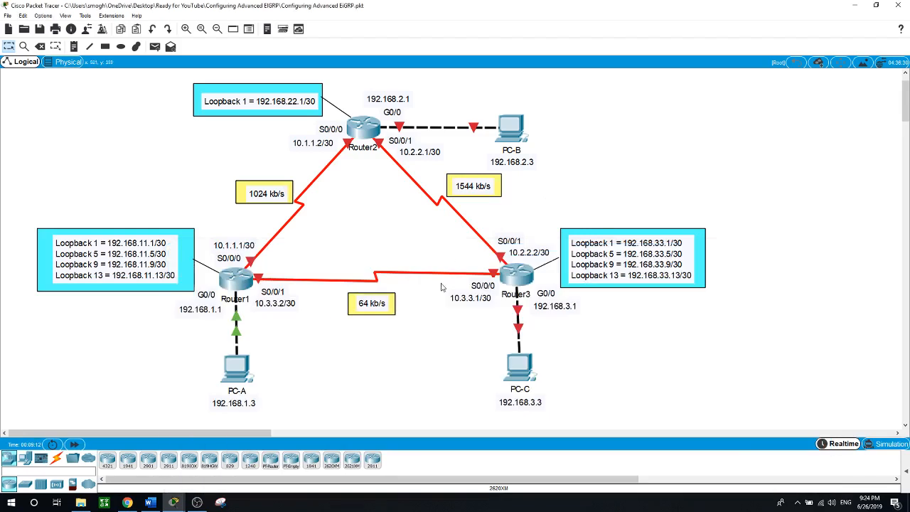
click(244, 284)
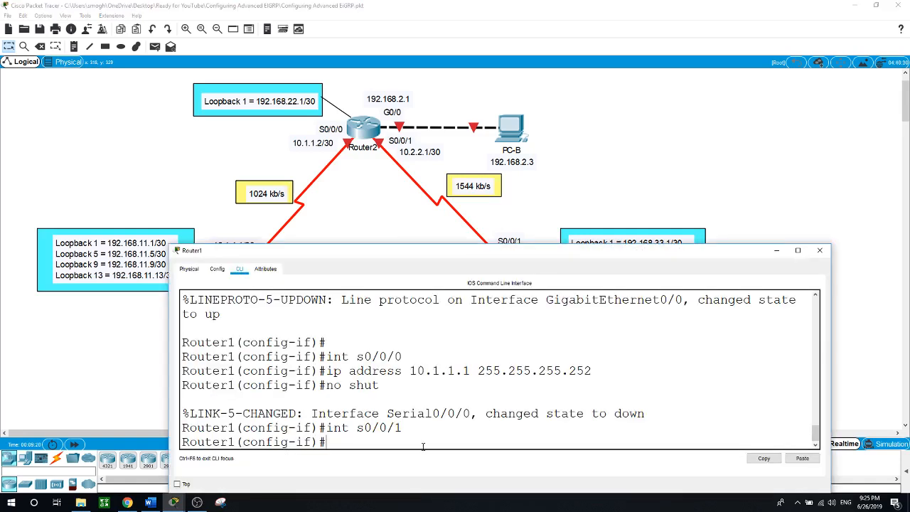
text(ip address 10.3.3.2 255.25)
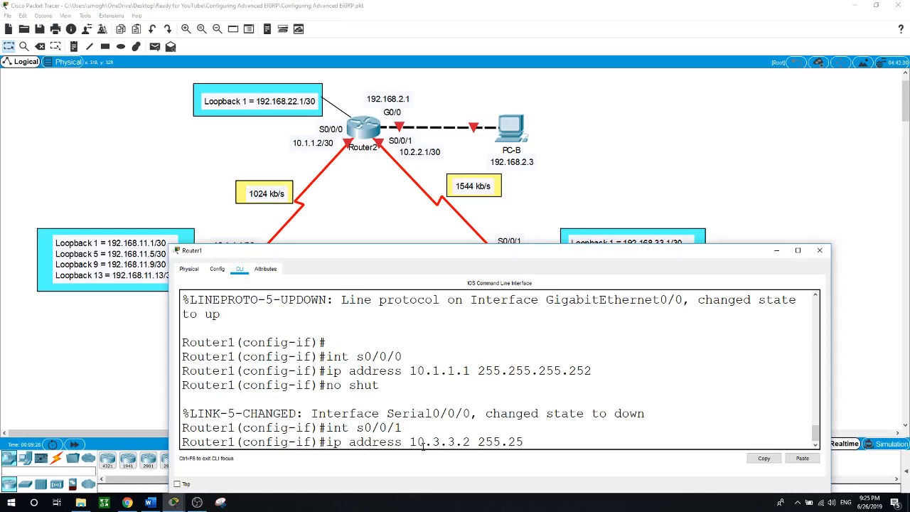
text(5.255.252)
key(Return)
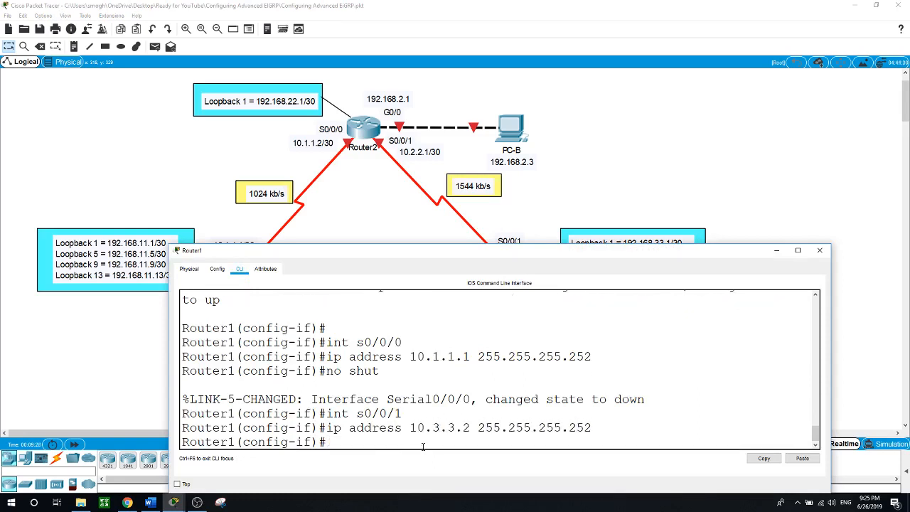
text(no shut)
key(Return)
key(Return)
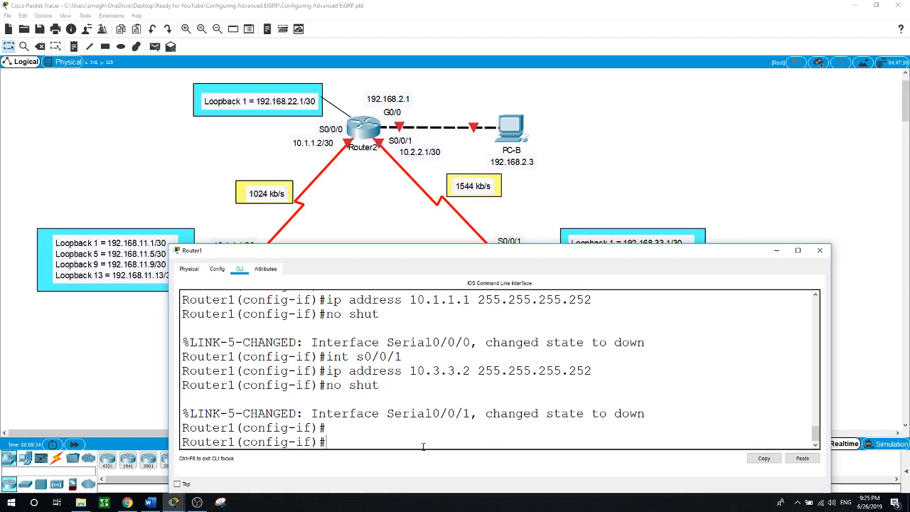
click(362, 126)
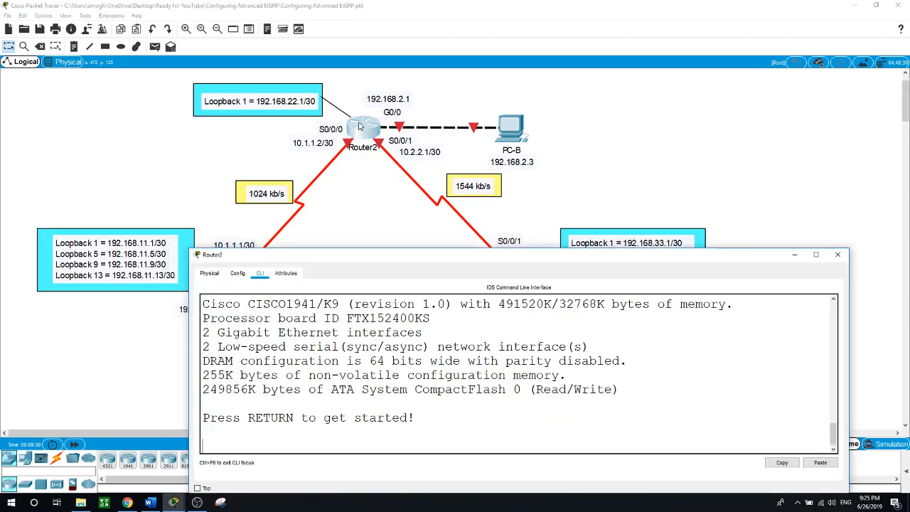
Enter global configuration mode and set the hostname to Router2
key(Return)
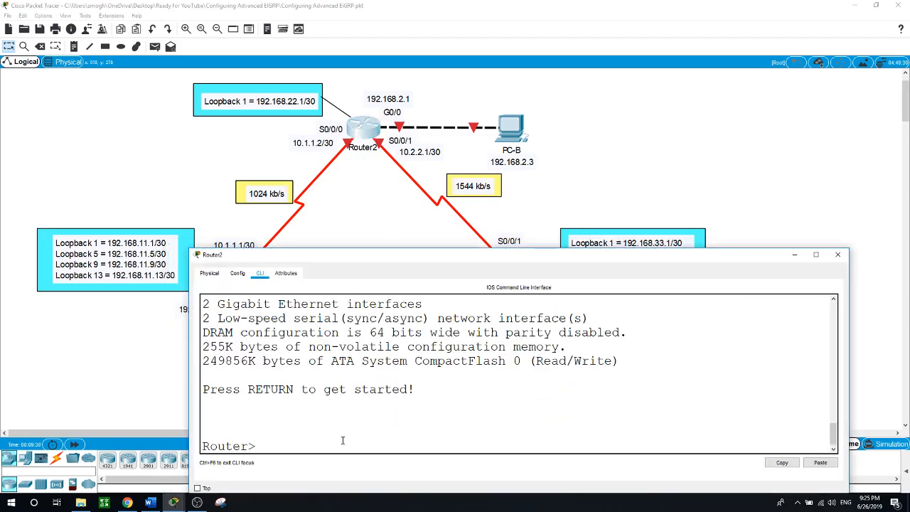
text(en)
key(Return)
text(conf t)
key(Return)
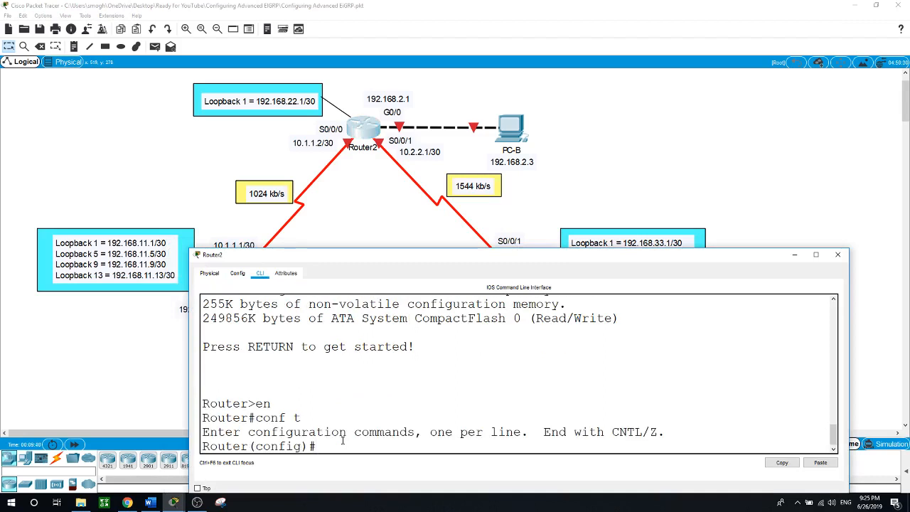
text(hostname Router2)
key(Return)
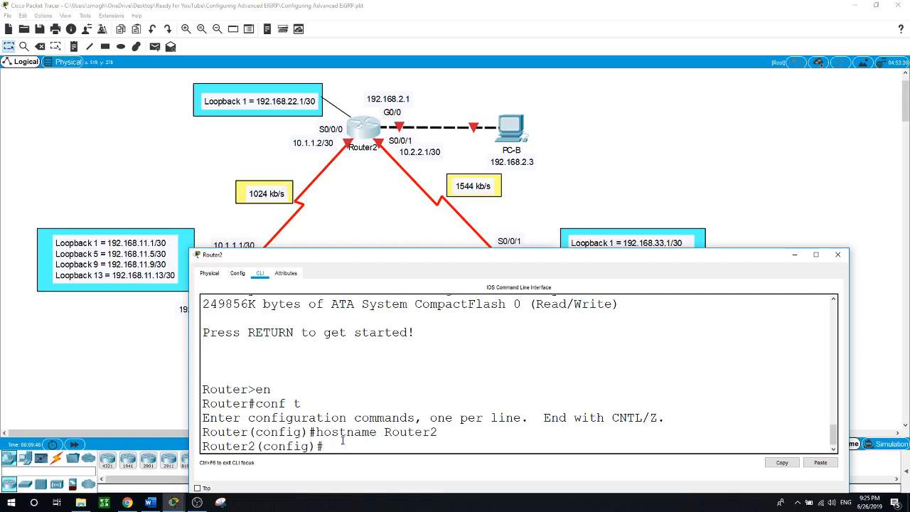
Give G0/0 the address 192.168.2.1 255.255.255.0 and enable it
text(int g0/0)
key(Return)
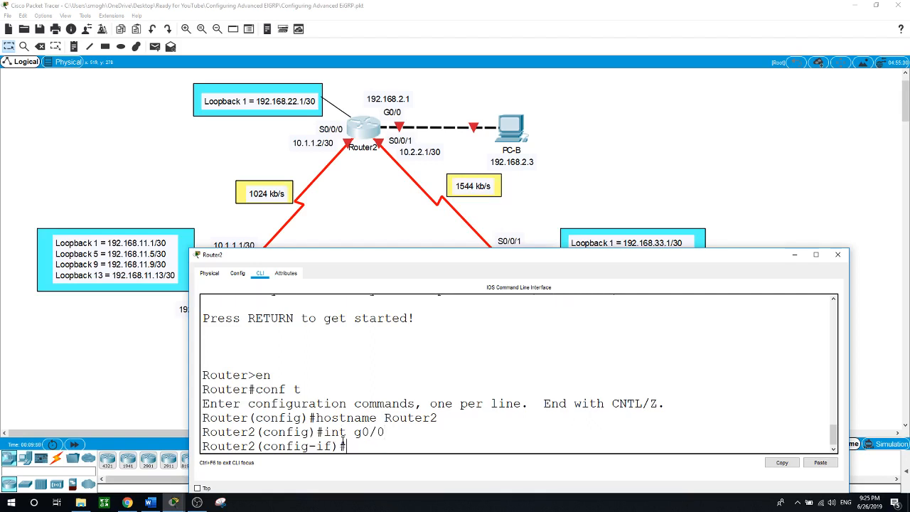
text(ip address 192.168.)
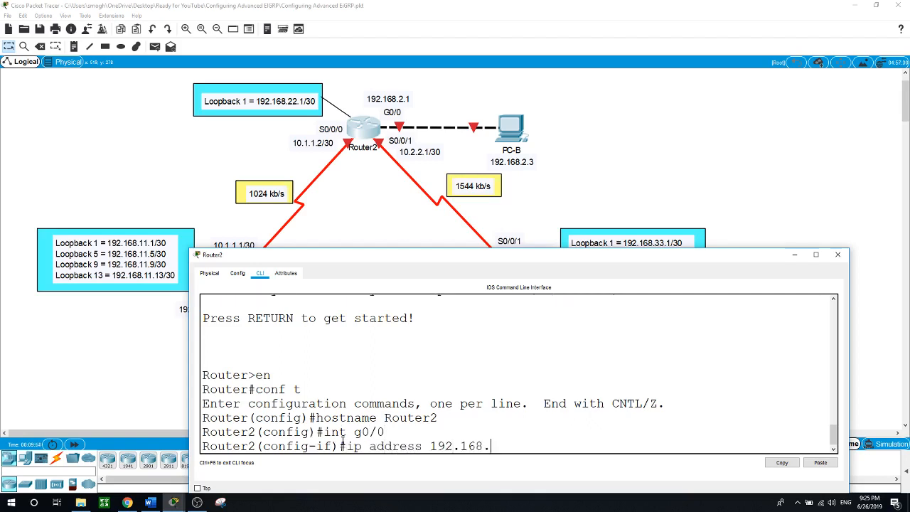
text(2.1 255.255.255.0)
key(Return)
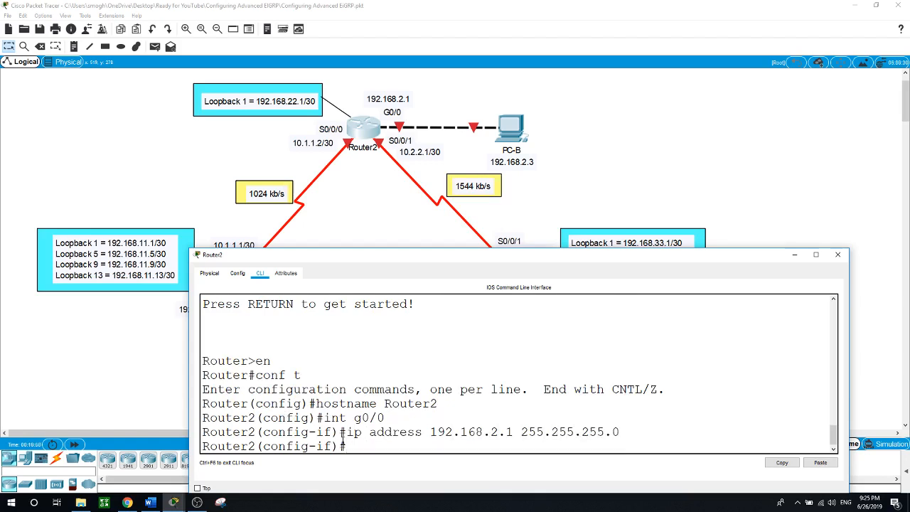
text(no shut)
key(Return)
Address S0/0/0 as 10.1.1.2 255.255.255.252 and enable it
key(Return)
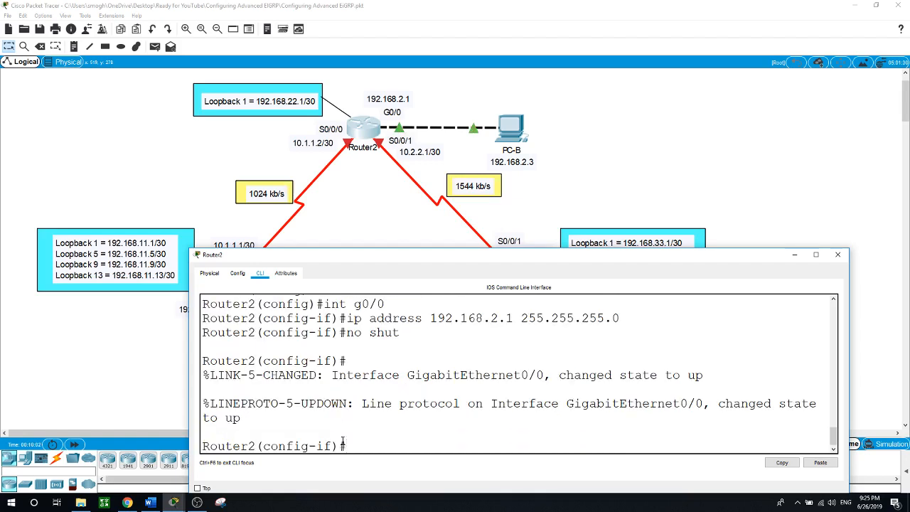
text(int s0/0/0)
key(Return)
text(ip addre)
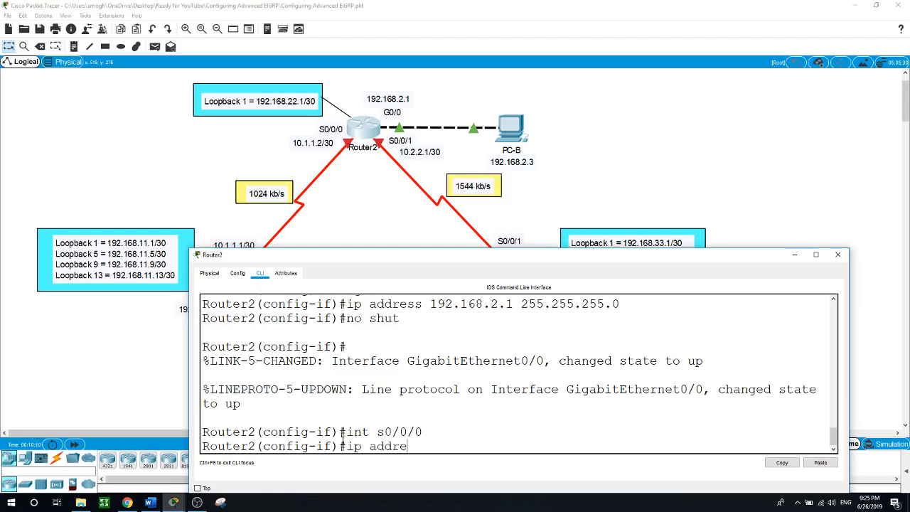
text(ss 192.)
key(BackSpace)
key(BackSpace)
text(0.1.1.2 255.255.255.)
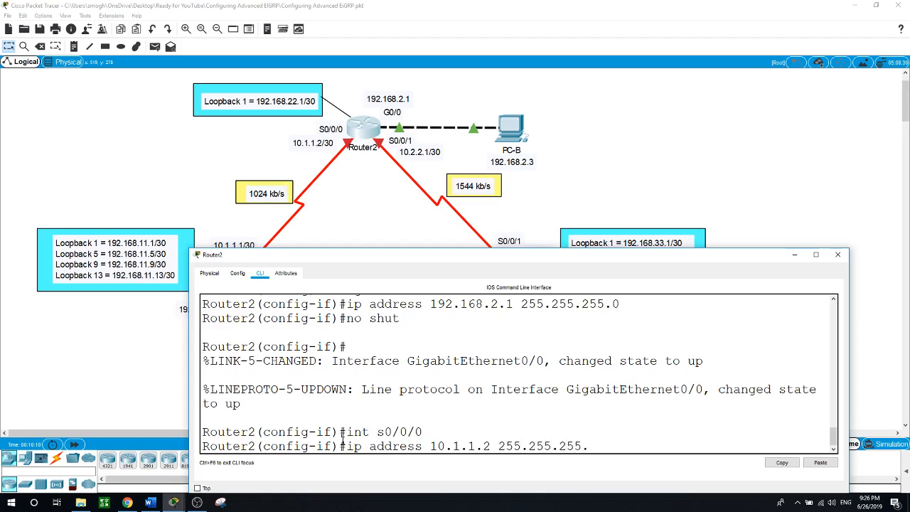
text(252)
key(Return)
text(no shut)
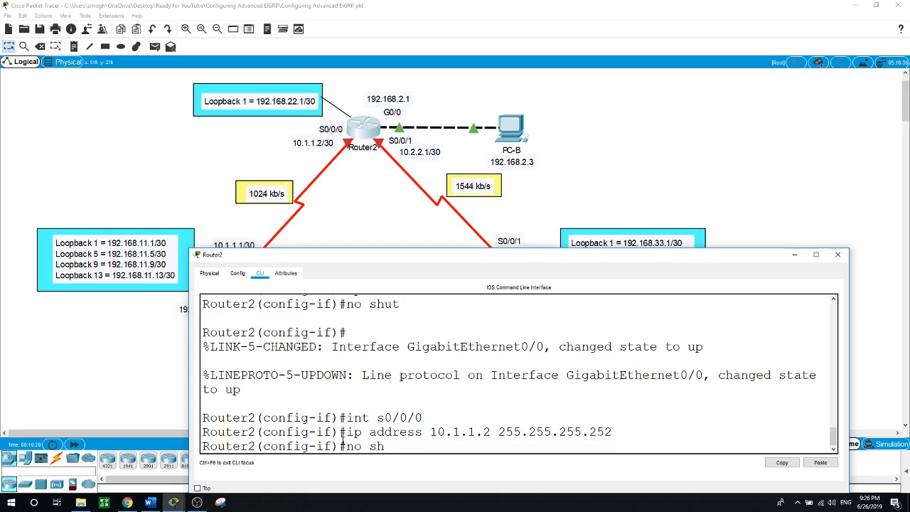
key(Return)
Address S0/0/1 as 10.2.2.1 255.255.255.252 and enable it
text(int)
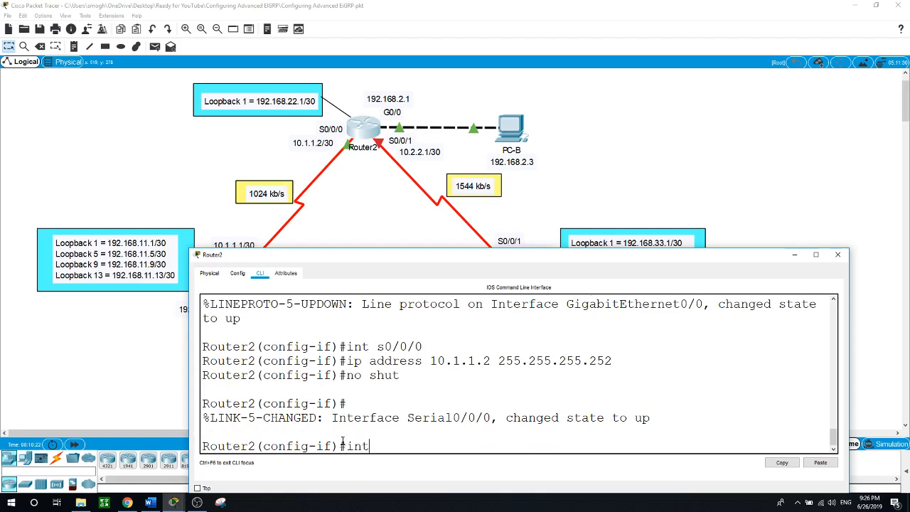
text( s0/0/1)
key(Return)
text(ip a)
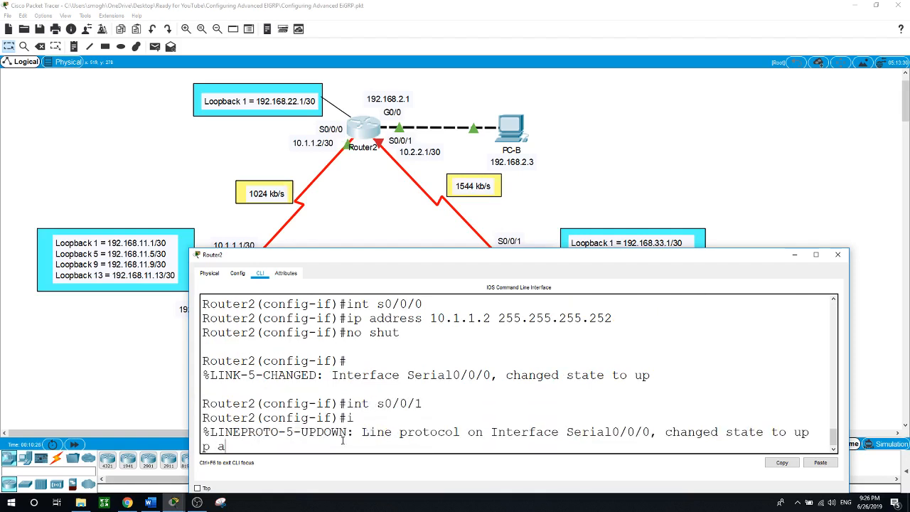
text(ddress 10.2.2.1 255.255.255.252)
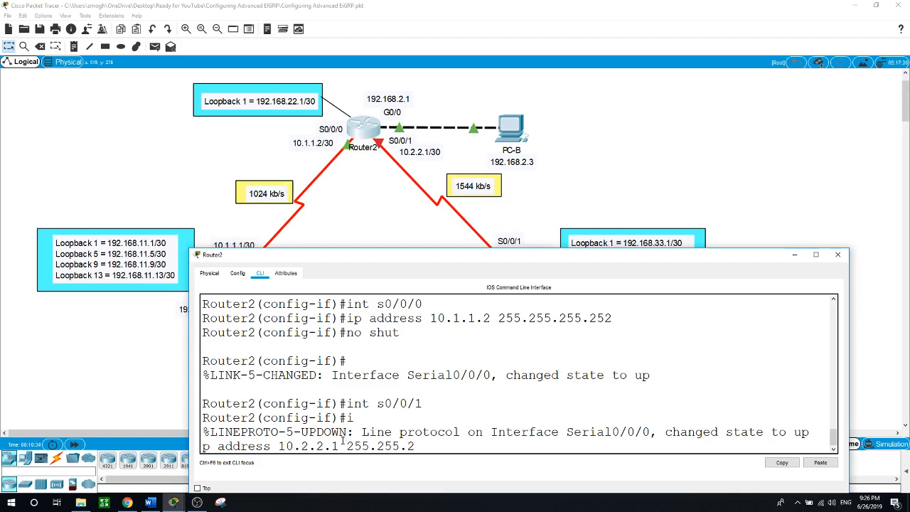
key(Return)
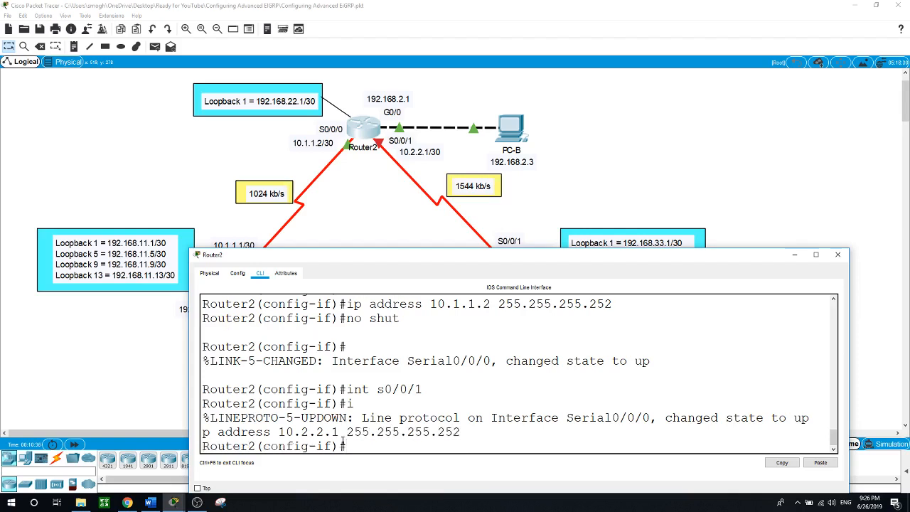
text(no shut)
key(Return)
key(Return)
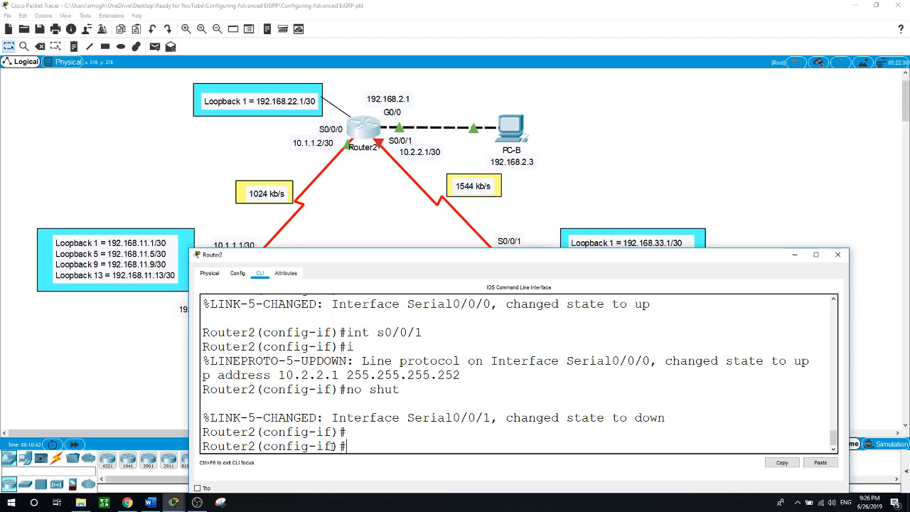
Leave interface configuration and enter Router2's console line 0
text(exit)
key(Return)
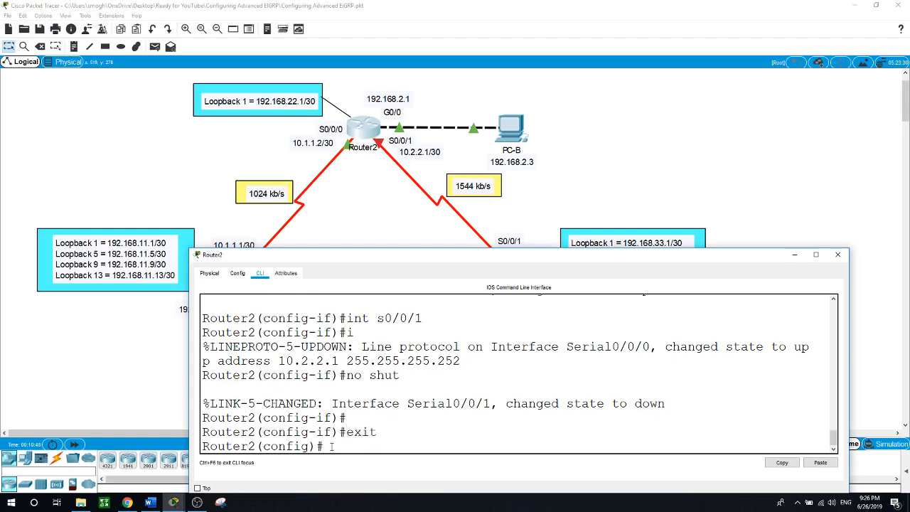
text(loggin)
key(Tab)
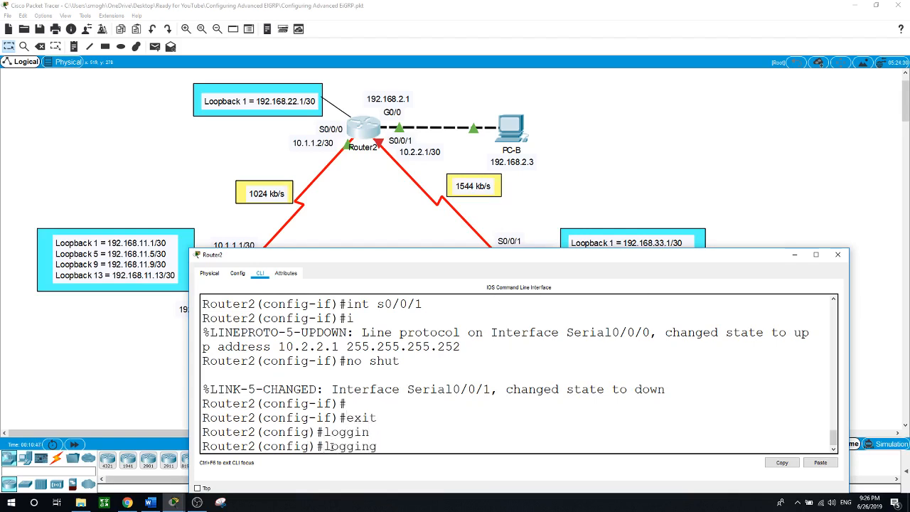
text(sy)
key(Tab)
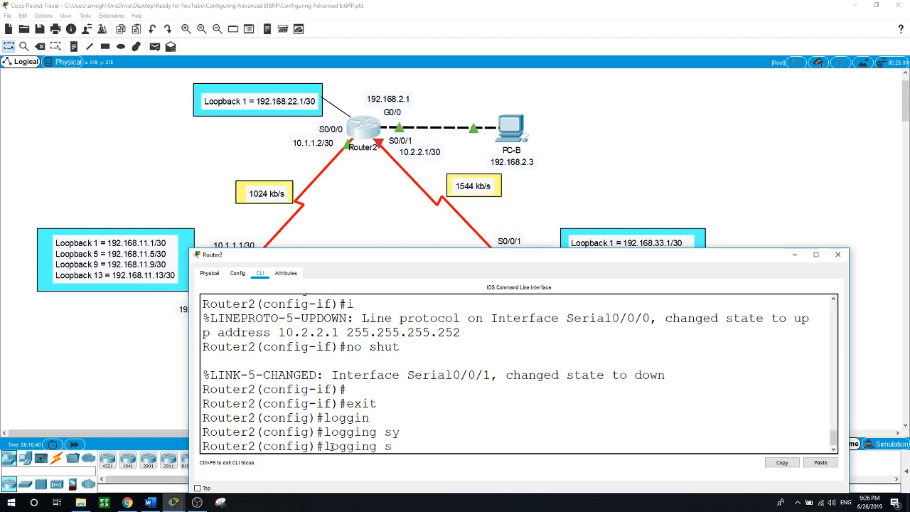
key(BackSpace)
key(BackSpace)
key(BackSpace)
key(BackSpace)
key(BackSpace)
key(BackSpace)
key(BackSpace)
key(BackSpace)
text(line con)
key(Tab)
text(0)
key(Return)
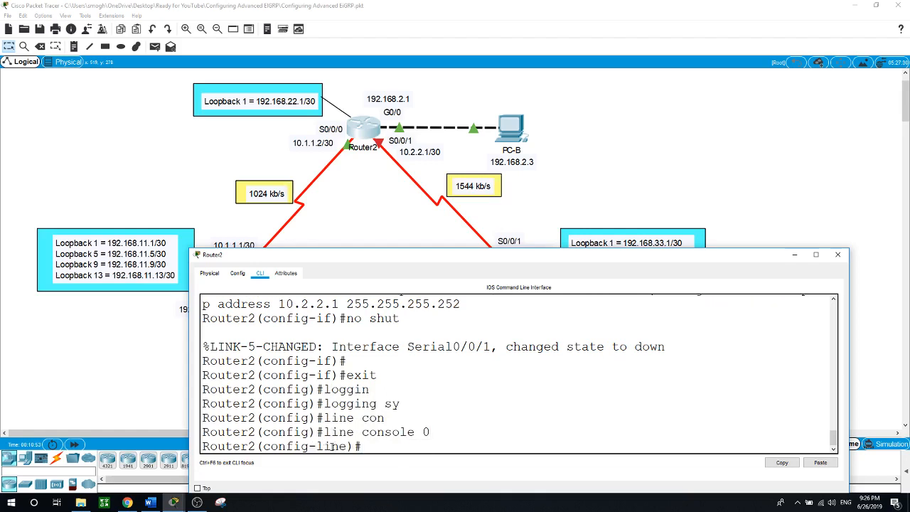
Apply logging synchronous on the console line and put the console away
text(log)
key(Tab)
text(g)
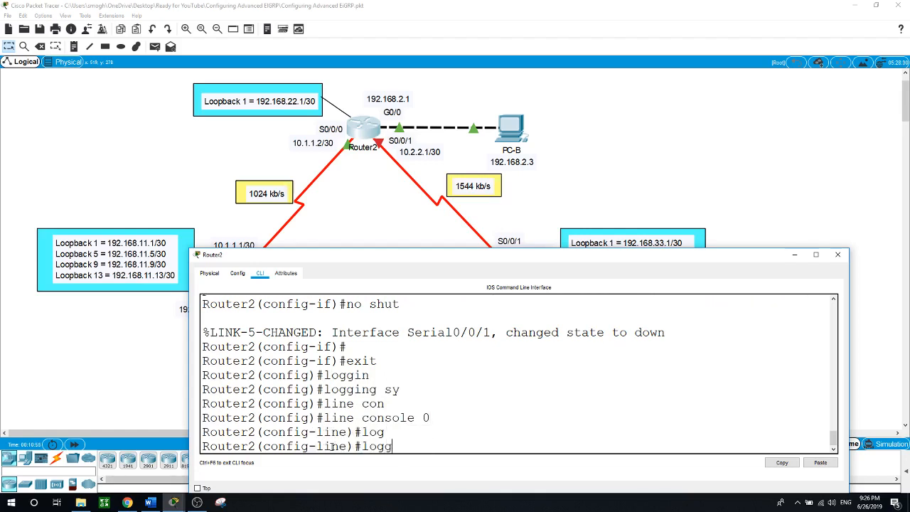
key(Tab)
text(syn)
key(Tab)
key(Return)
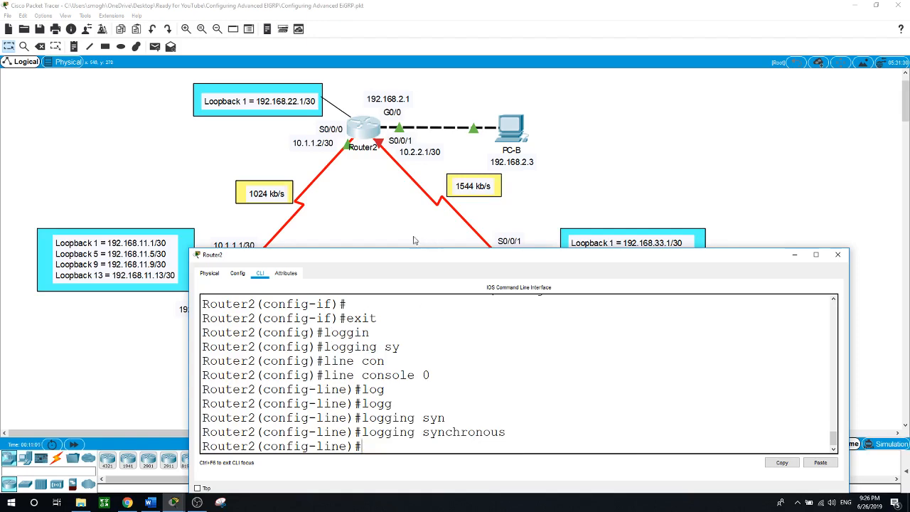
click(407, 230)
Open Router3's console and set its hostname to Router3
click(522, 283)
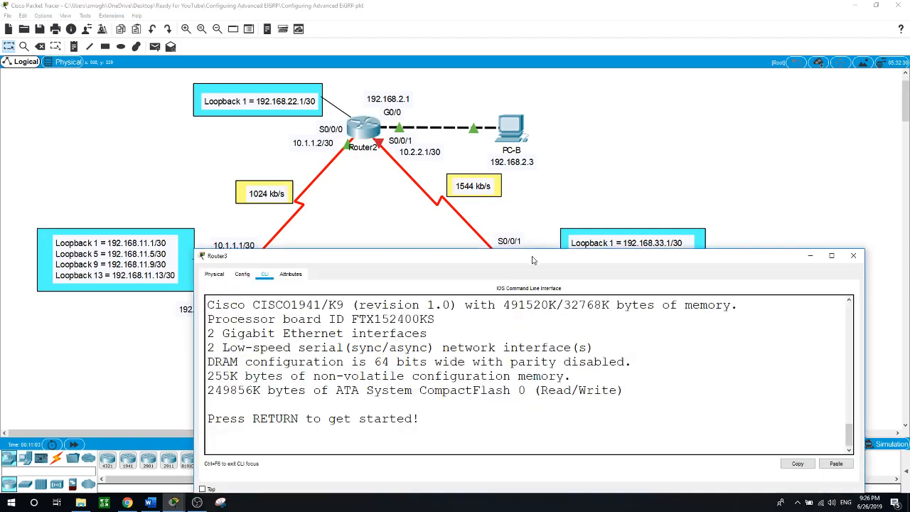
drag(536, 257, 500, 293)
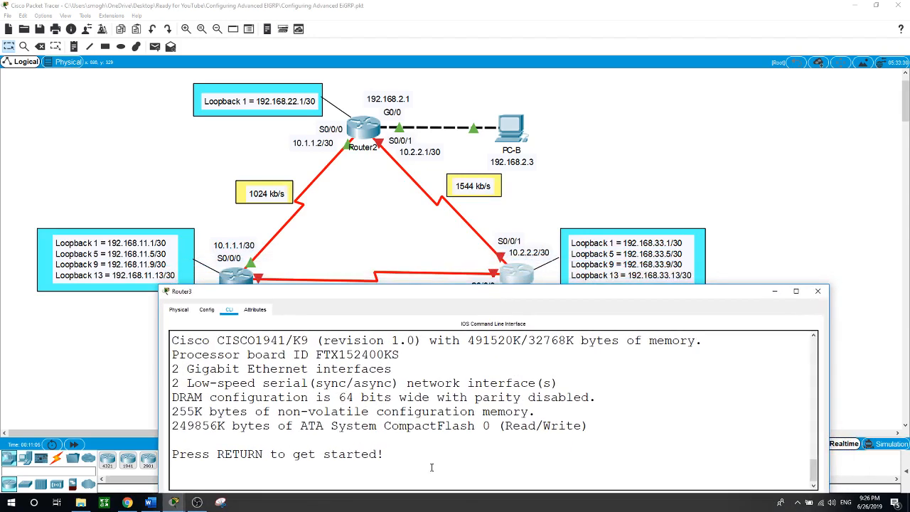
key(Return)
text(en)
key(Return)
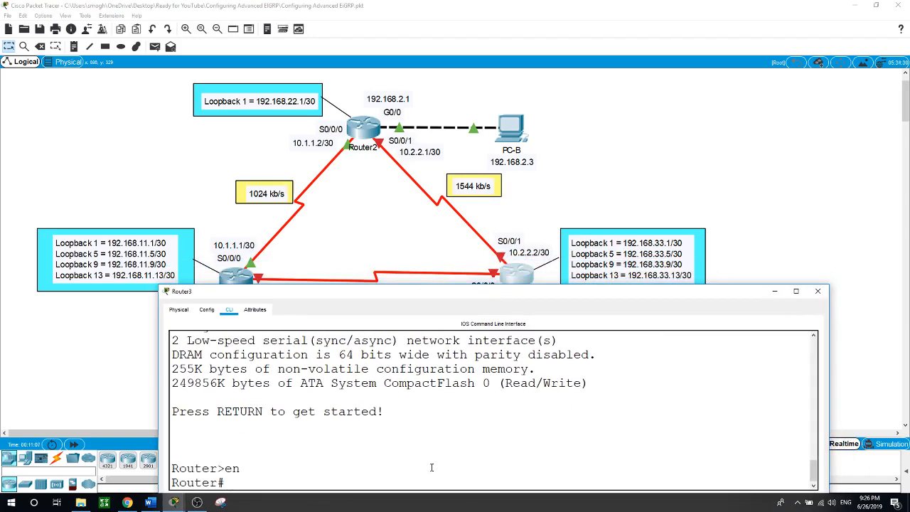
text(conf t)
key(Return)
text(hostname Rout)
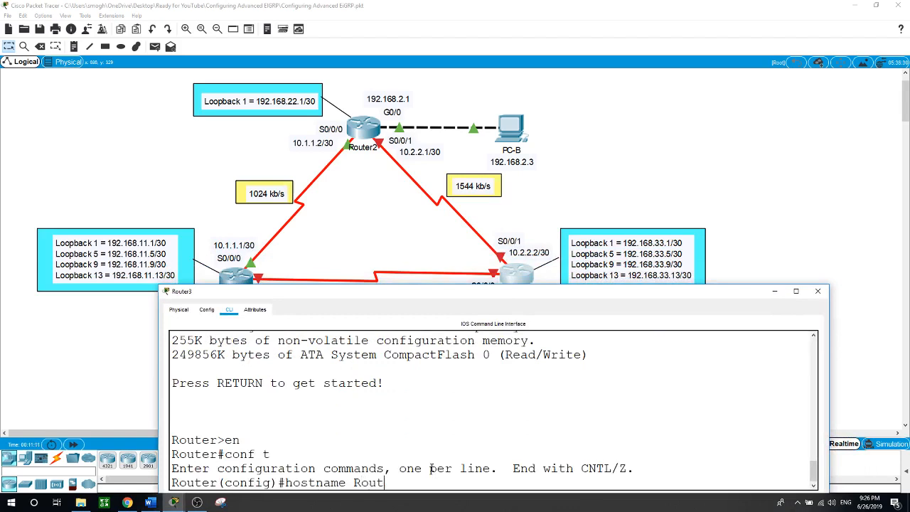
text(er3)
key(Return)
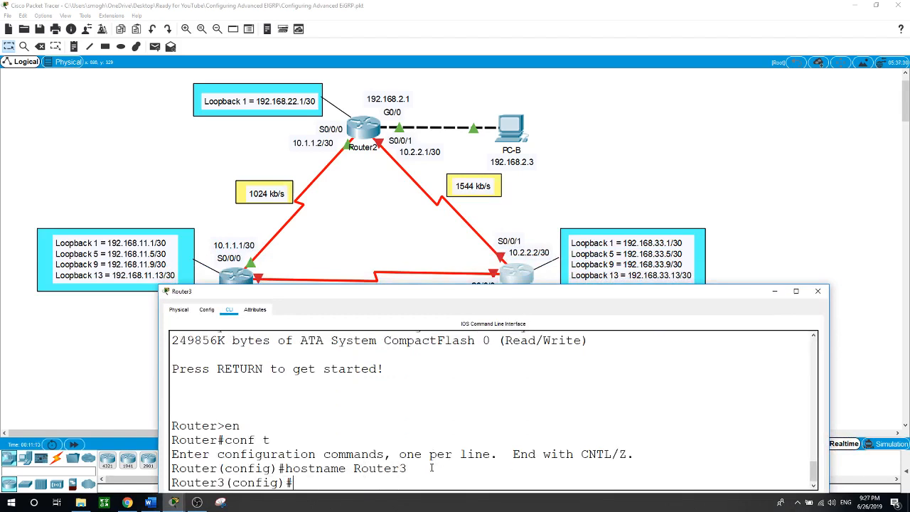
Enable logging synchronous on console line 0, then enter G0/0 configuration
text(line cons)
key(Tab)
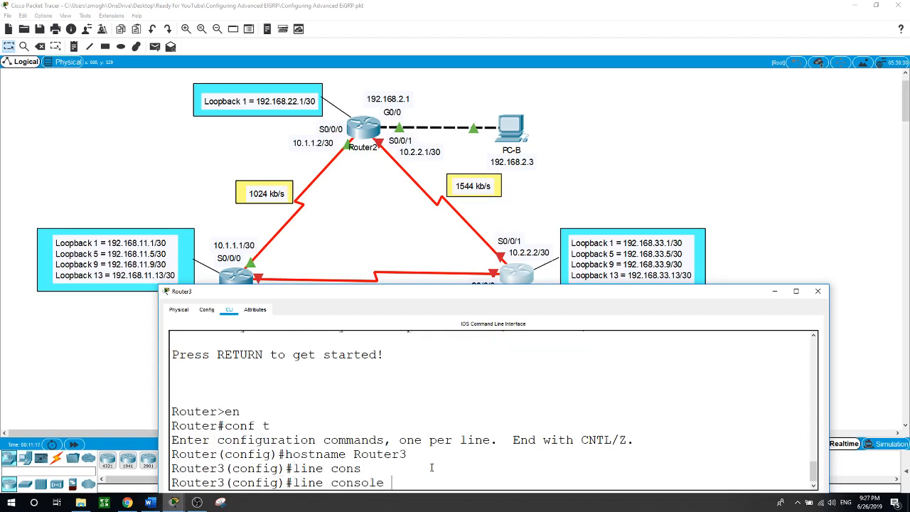
text(0)
key(Return)
text(loggin)
key(Tab)
text(sy)
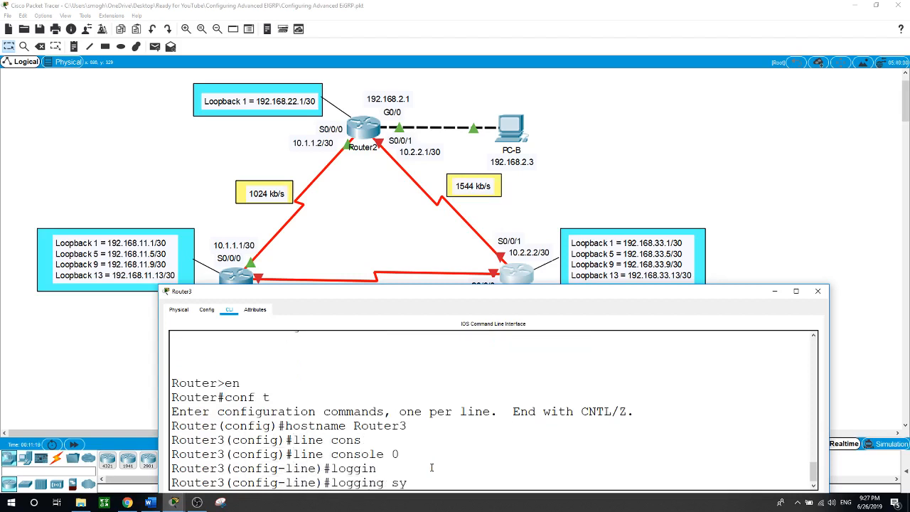
text(n)
key(Tab)
key(Return)
text(int g)
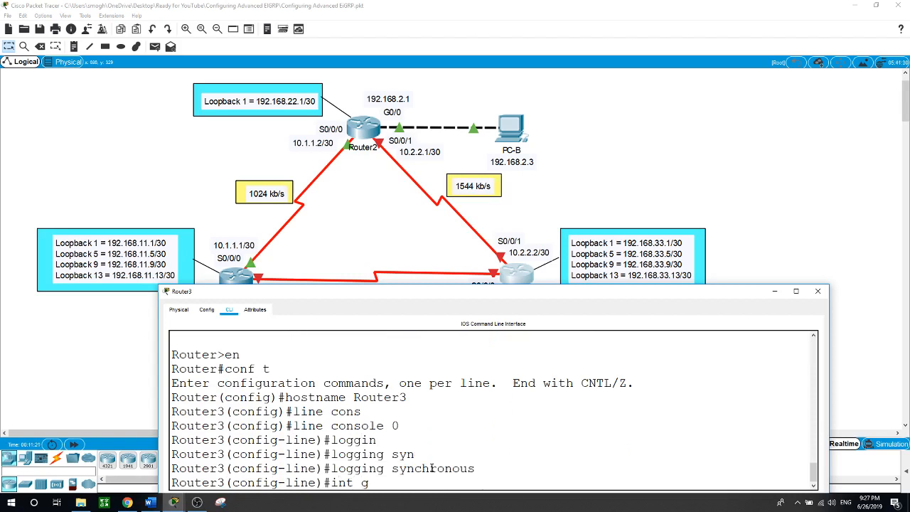
text(0/0)
key(Return)
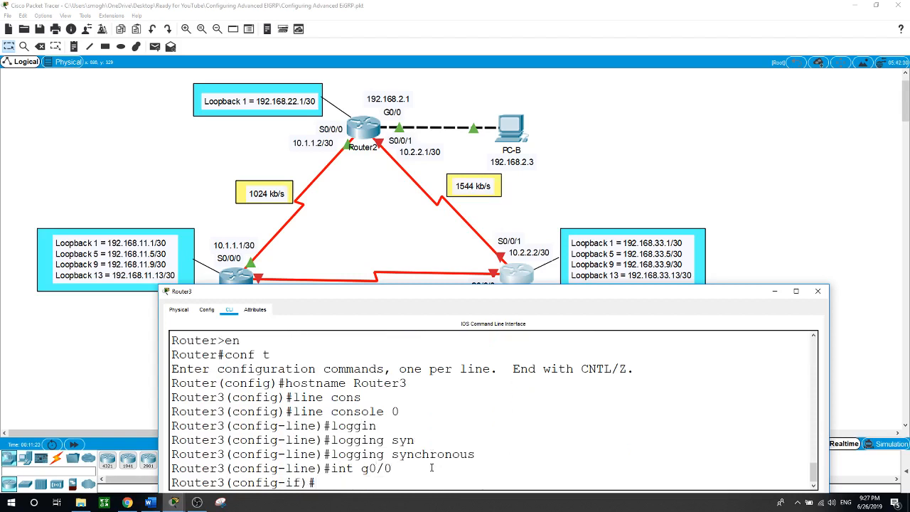
Give Router3's G0/0 the address 192.168.3.1 255.255.255.0 and enable it
text(ip address 192.168.3.1 255.255.255.0)
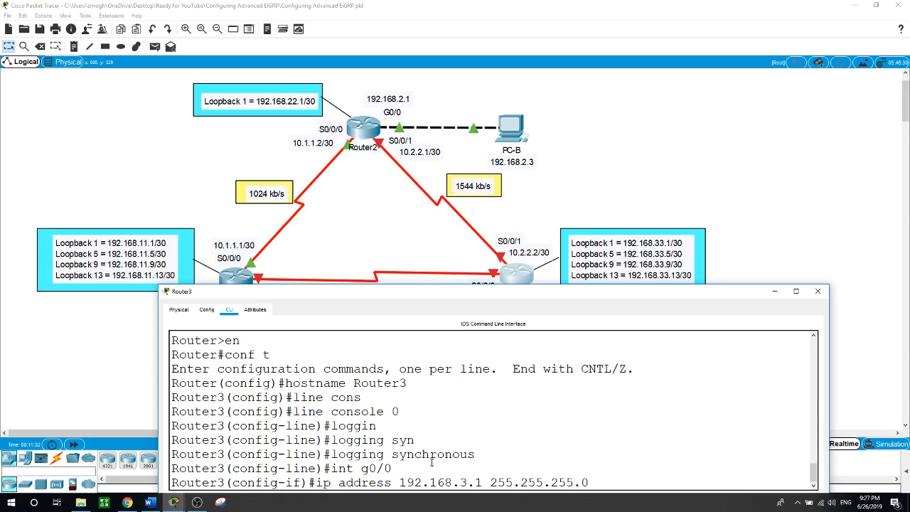
key(Return)
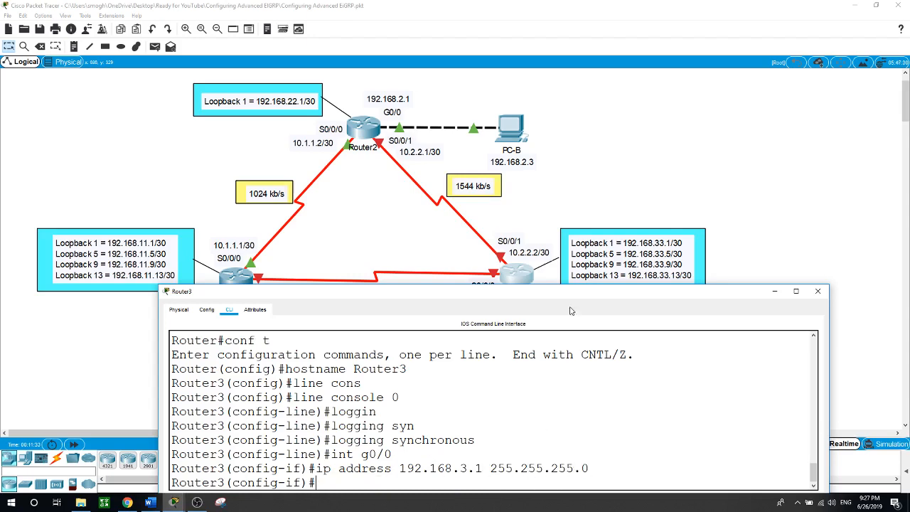
drag(569, 291, 515, 254)
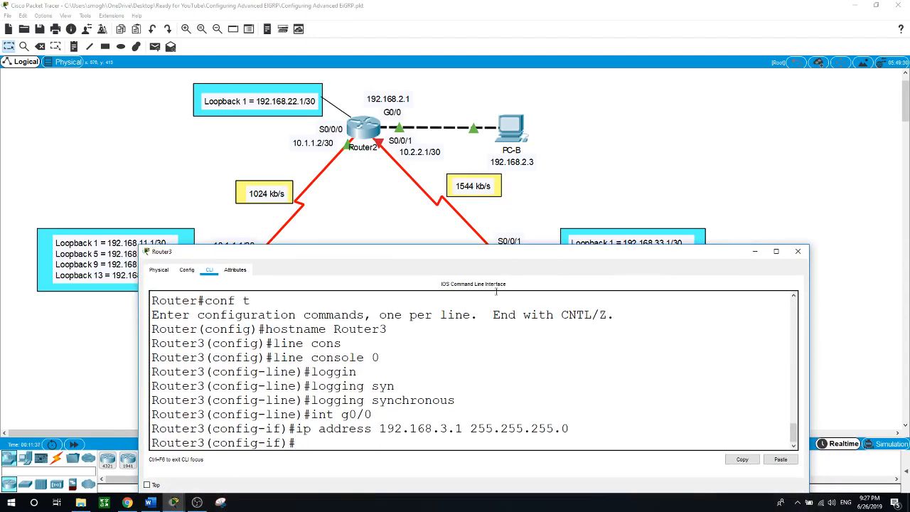
text(no shut)
key(Return)
key(Return)
Address S0/0/1 as 10.2.2.2 255.255.255.252 and enable it
text(ip)
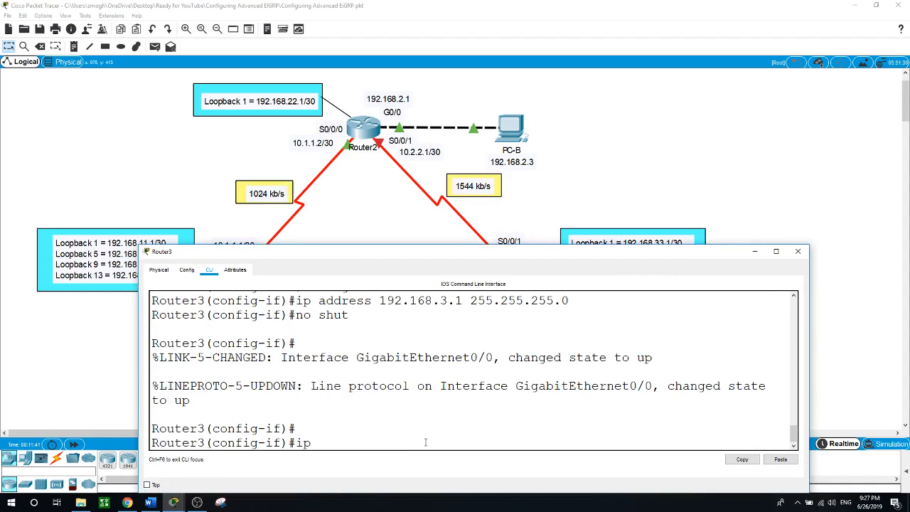
key(BackSpace)
text(nt s0/0/1)
key(Return)
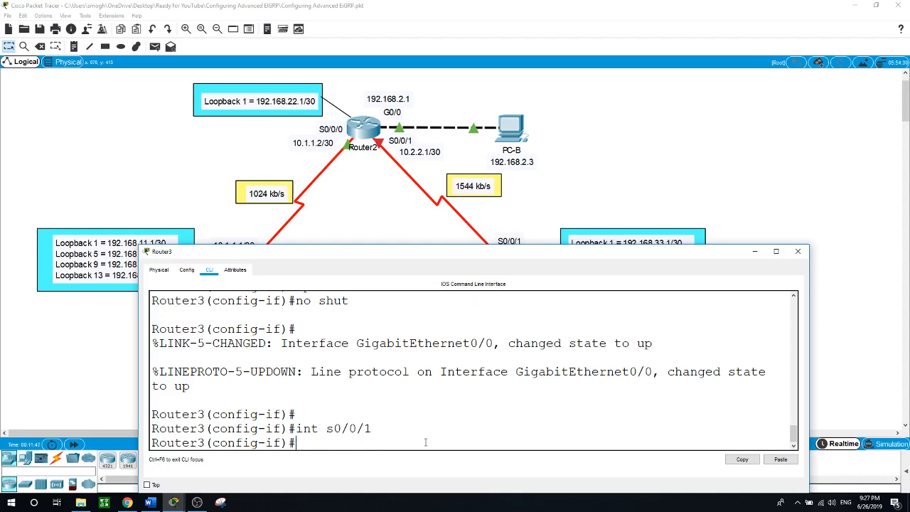
text(ip address 10.2.2.2 255.255.2)
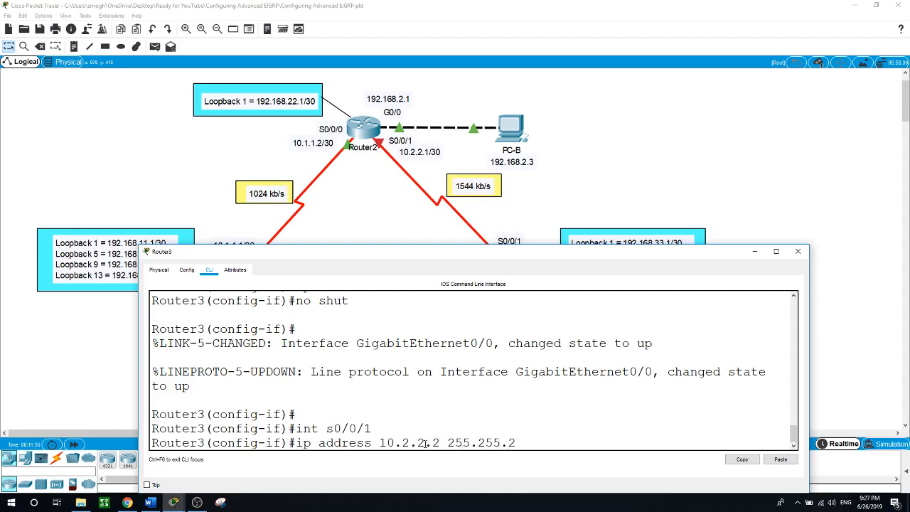
text(55.252)
key(Return)
text(nfig-if)#n)
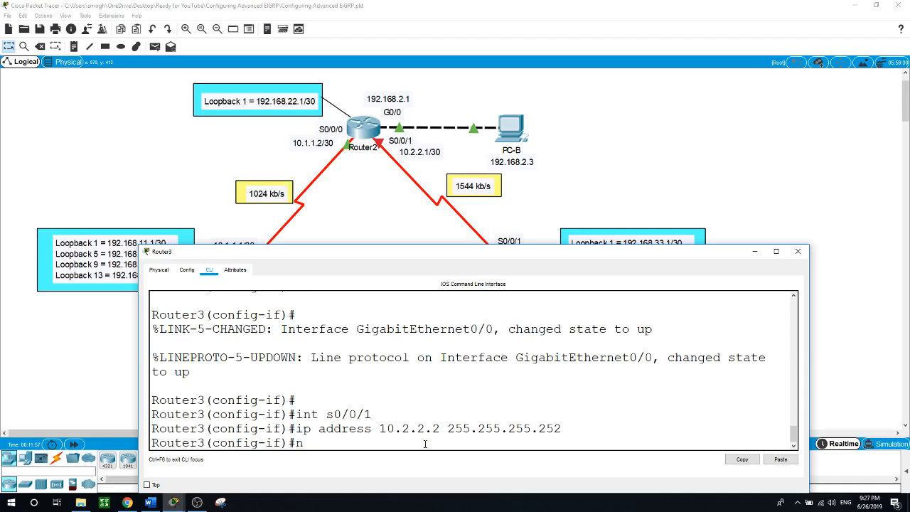
text(o shut)
key(Return)
key(Return)
text(ig-if)#i)
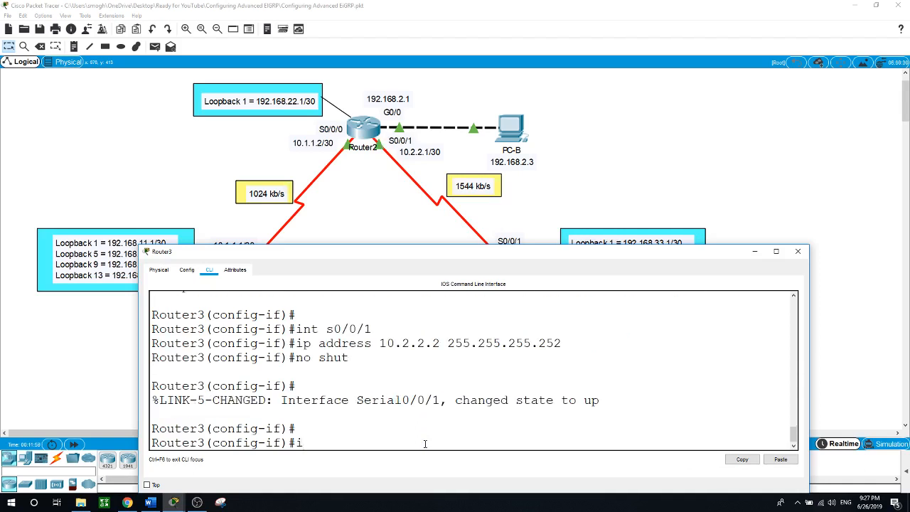
text(nt s0/0)
drag(575, 254, 514, 231)
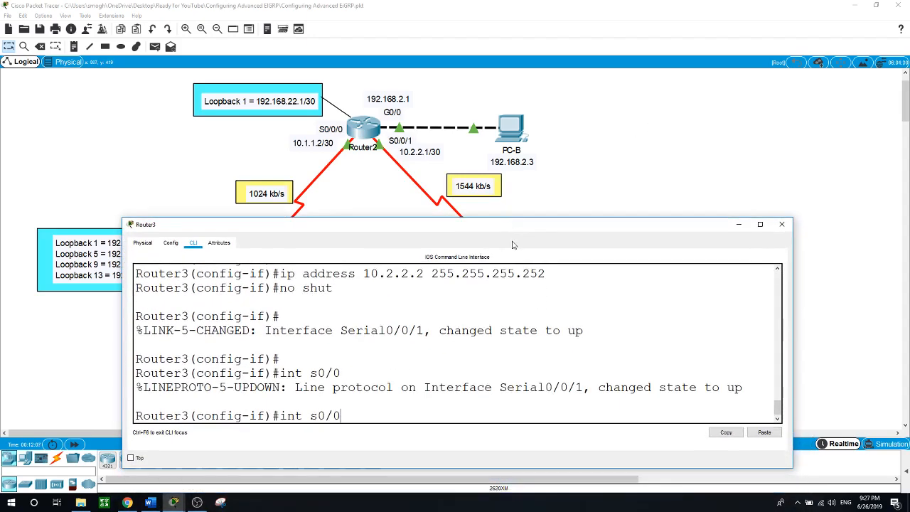
Address Router3's S0/0/0 as 10.3.3.1 255.255.255.252, enable it, and show the topology
text(/0)
key(Return)
text(ip addre)
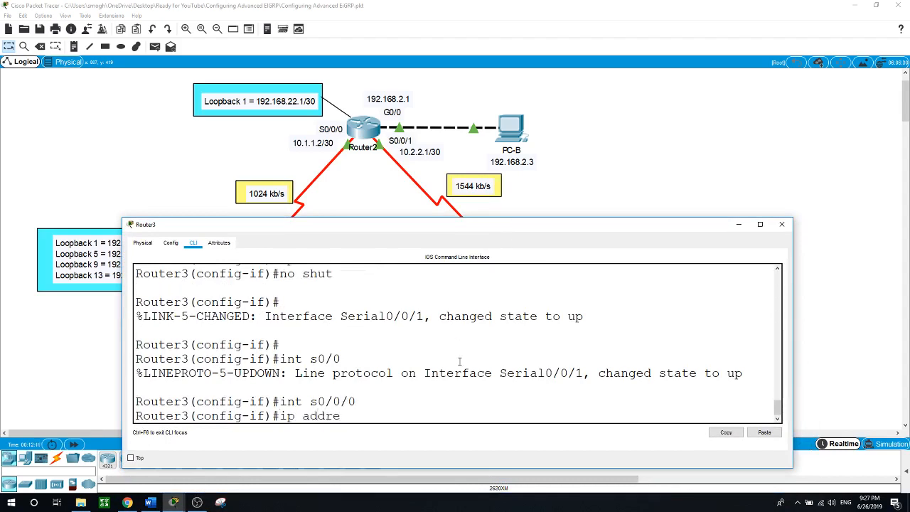
text(ss 10.3.3.1 255.2)
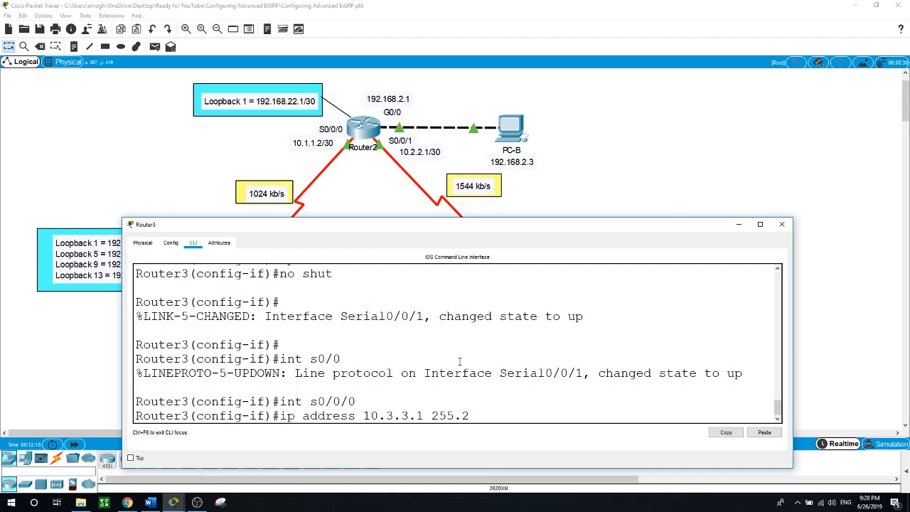
text(55.255.252)
key(Return)
text(no shut)
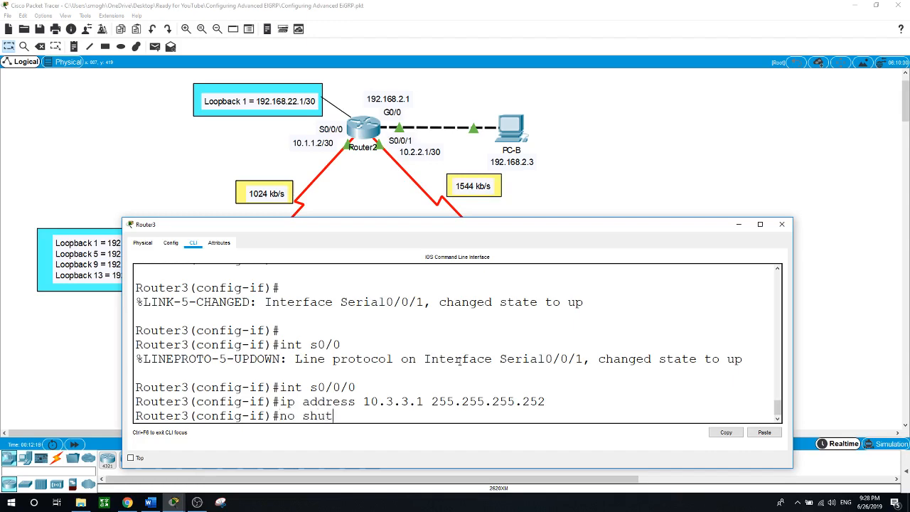
key(Return)
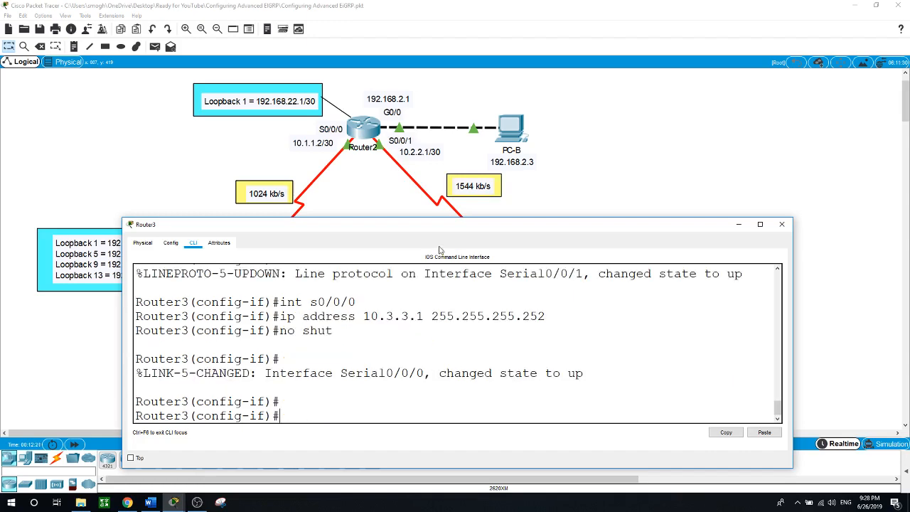
drag(446, 231, 429, 350)
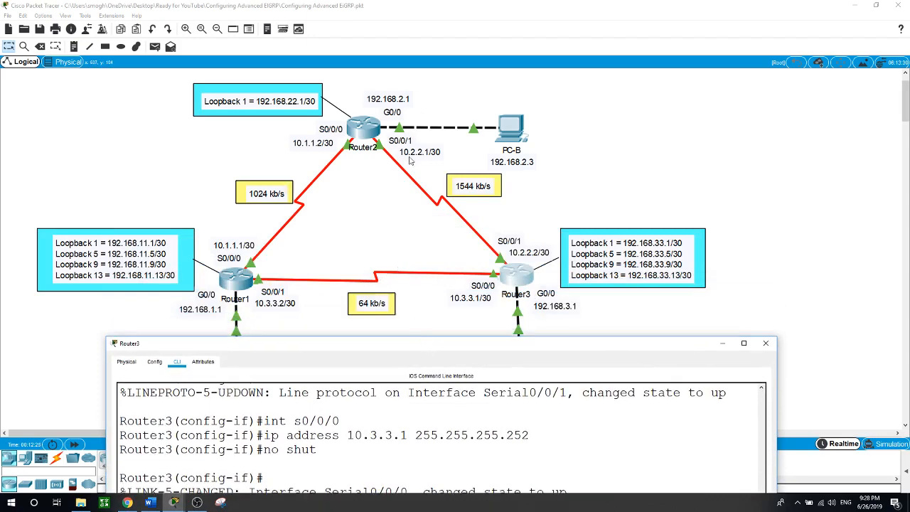
key(Return)
key(Return)
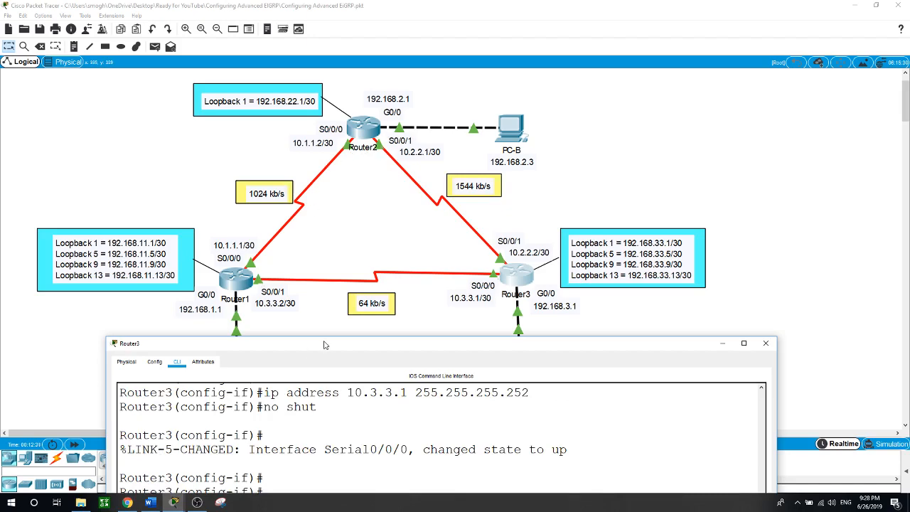
drag(323, 344, 354, 254)
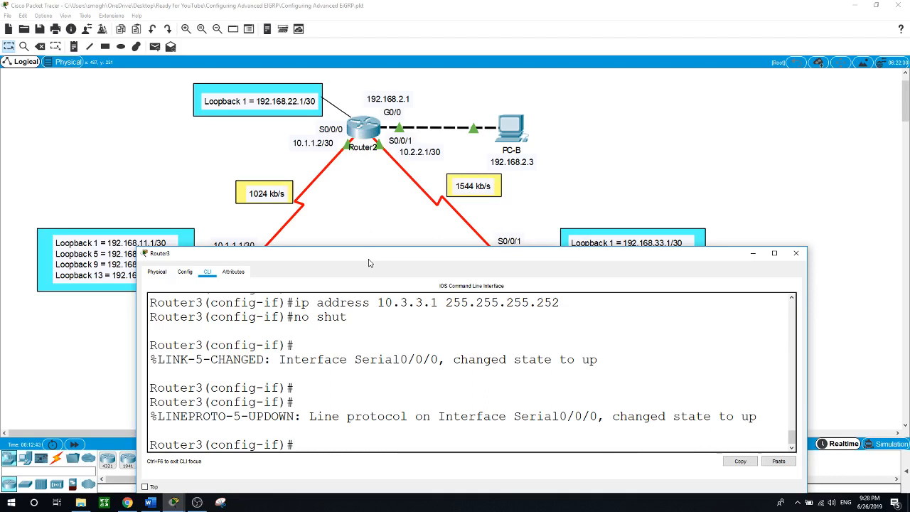
click(588, 189)
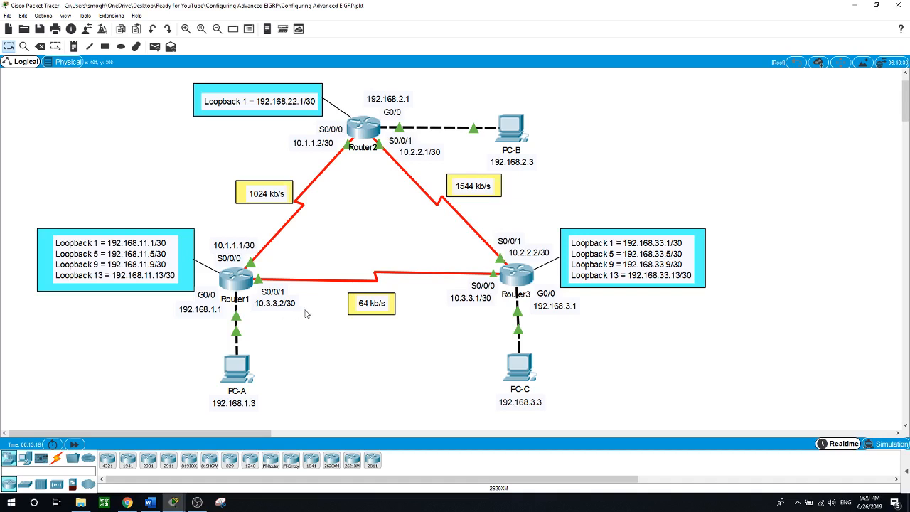
On Router1, enter router eigrp 1 with networks 192.168.1.0 0.0.0.255, 10.1.1.0 0.0.0.3 and 10.3.3.0 0.0.0.3
click(235, 290)
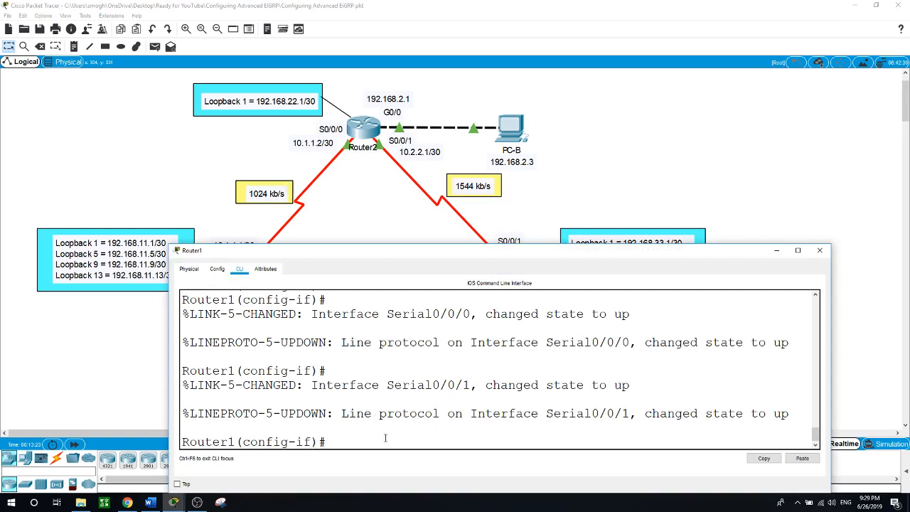
text(exit)
key(Return)
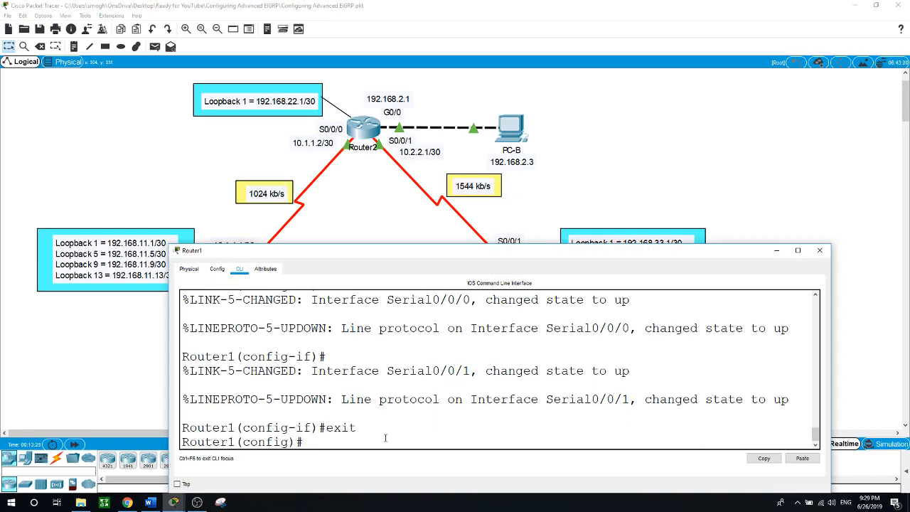
text(router eigrp 1)
key(Return)
text(networ)
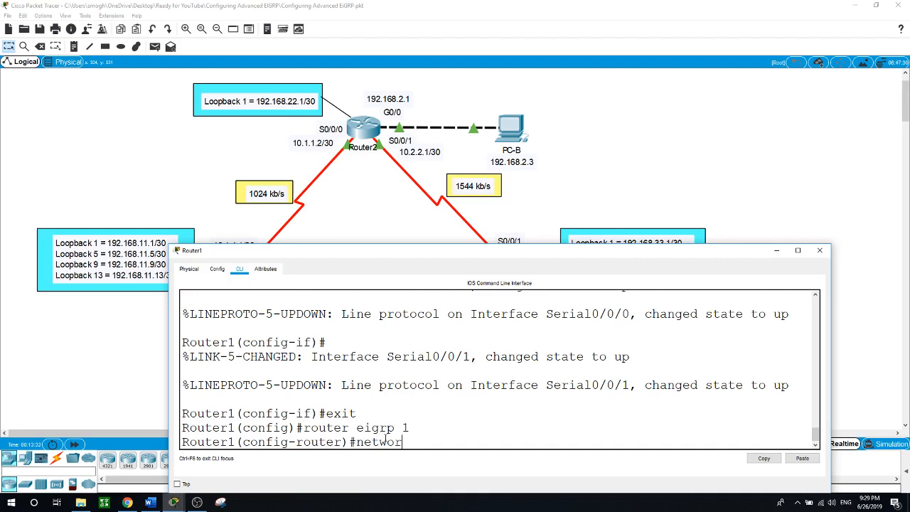
text(k 192.168.1.0 0.0.0.25)
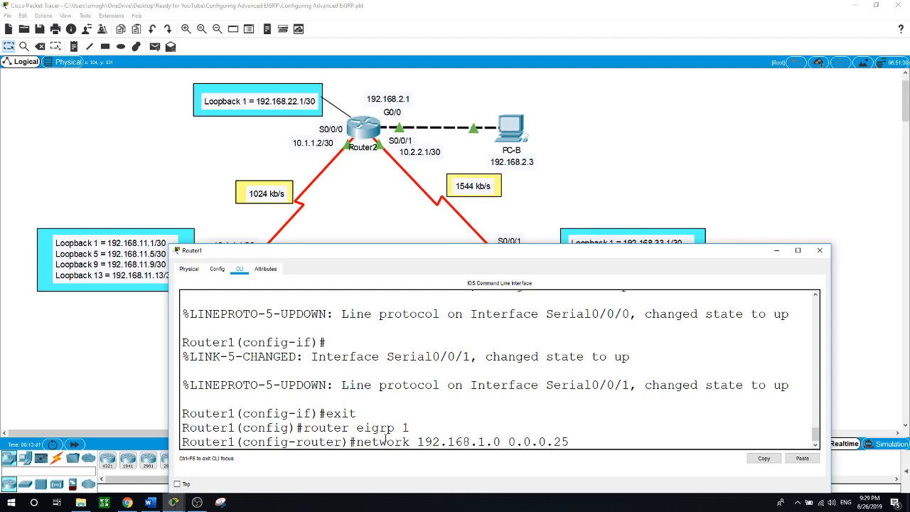
text(5)
key(Return)
text(netw)
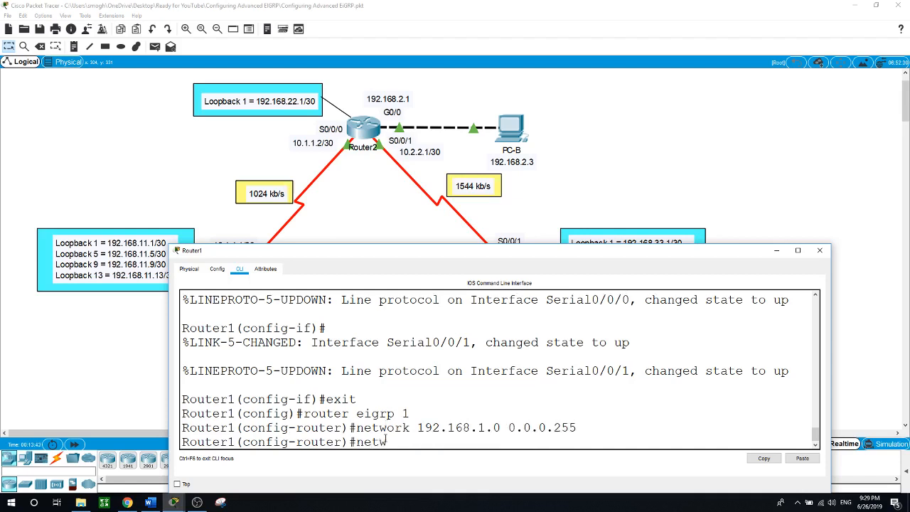
text(ork 10.1.1.0 0.0.0.3)
key(Return)
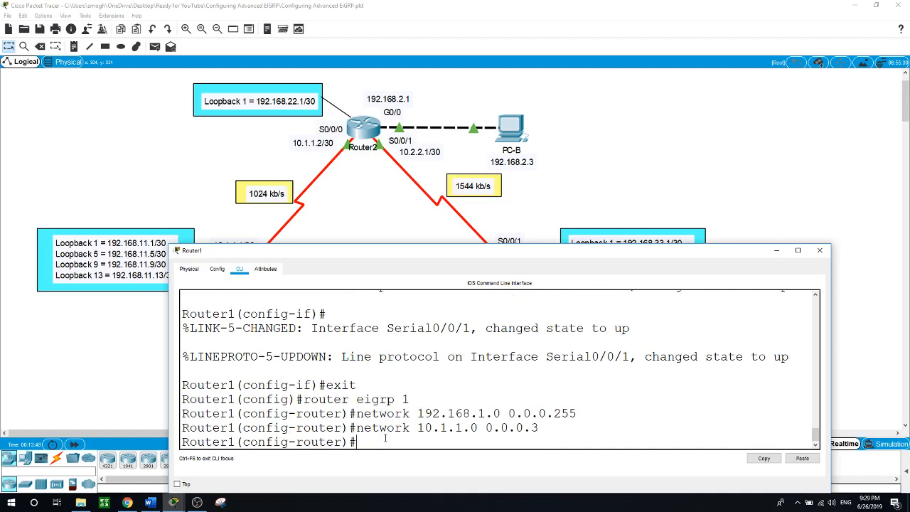
text(network 10.3.3.0 )
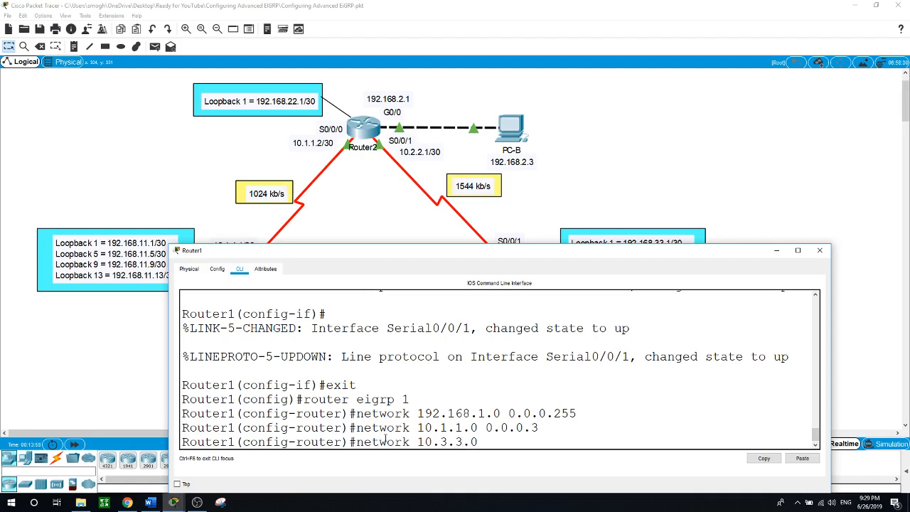
text(0.0.0.)
text(3)
key(Return)
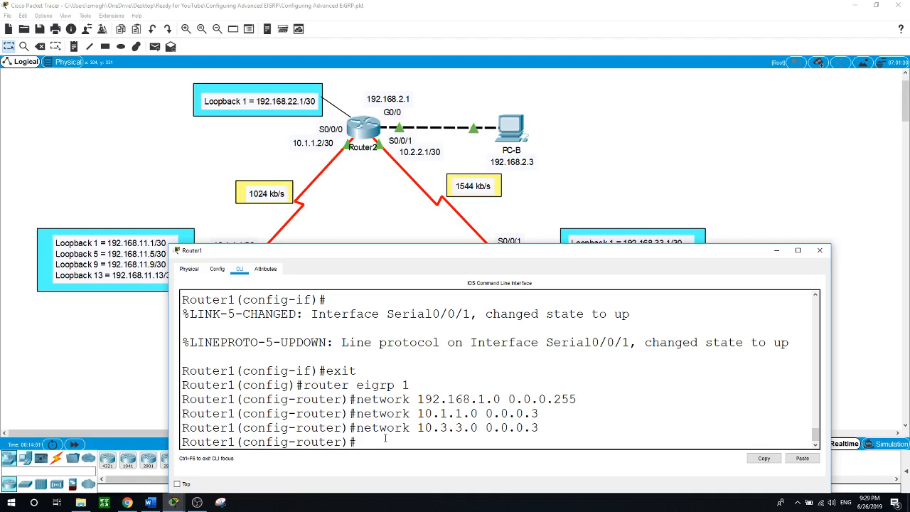
click(612, 160)
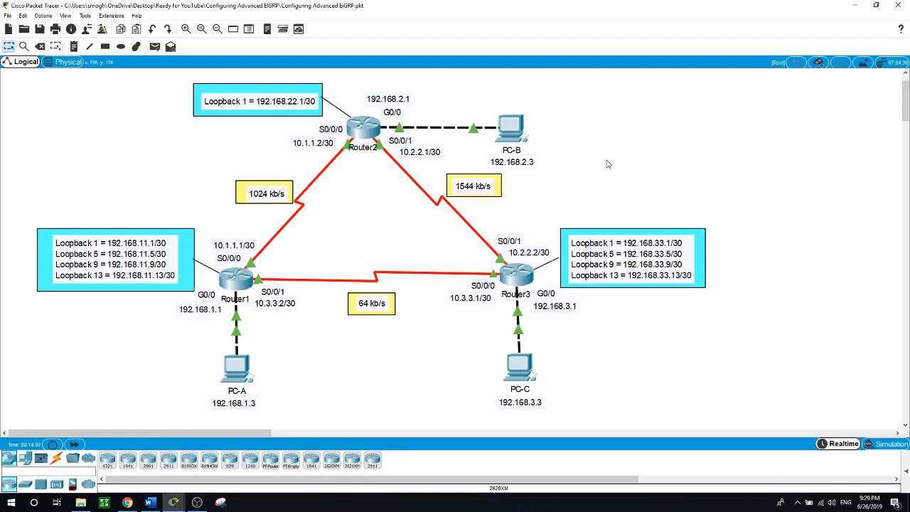
Add passive-interface g0/0 to Router1's EIGRP process 1
click(239, 278)
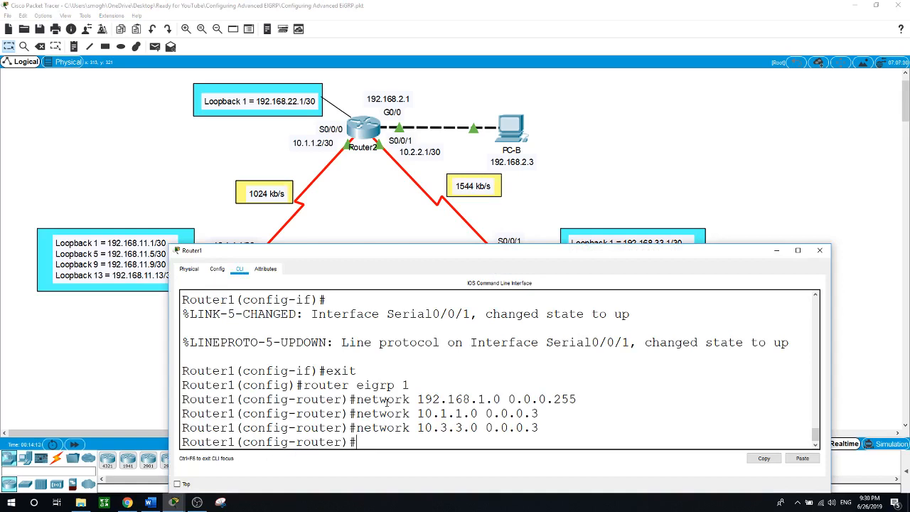
text(pas)
key(Tab)
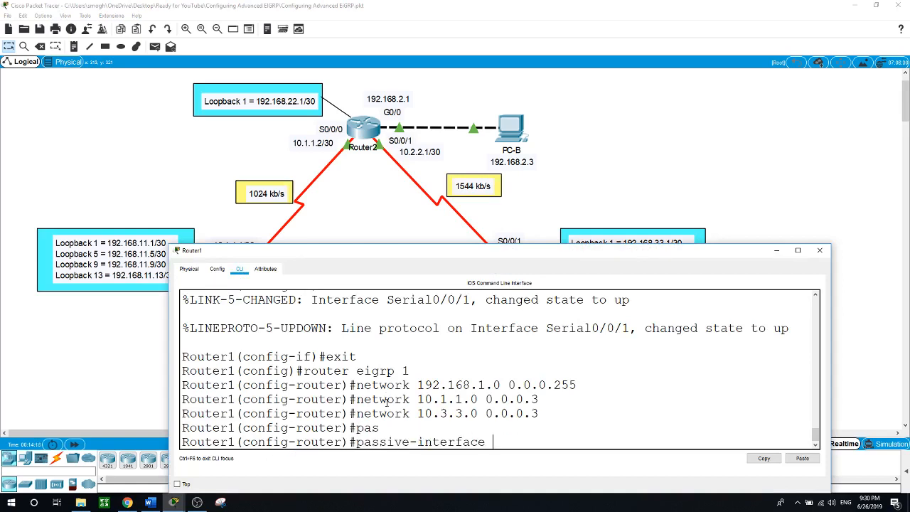
text(g0/0)
key(Return)
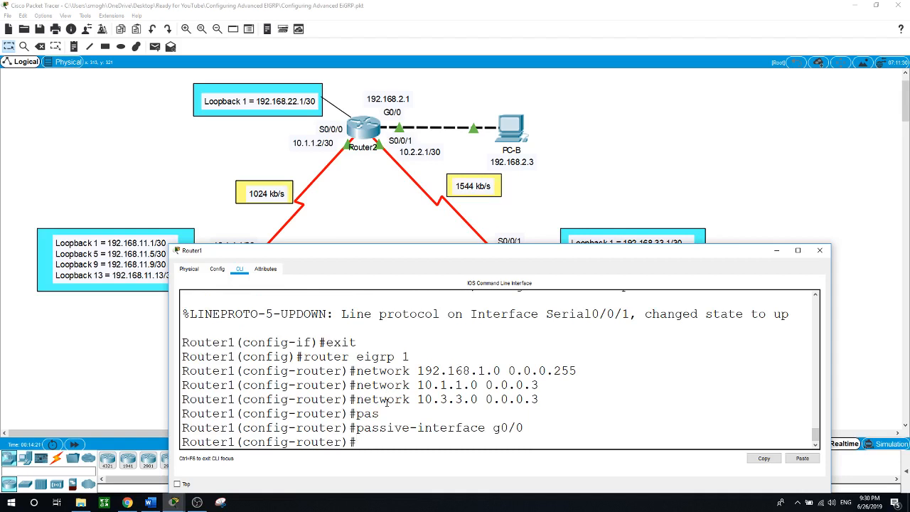
click(583, 166)
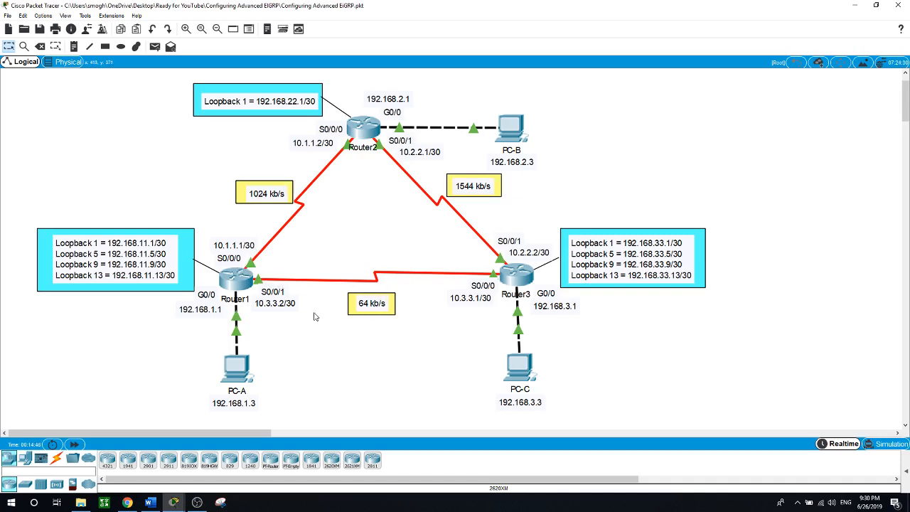
Set Router1's S0/0/0 bandwidth to 1024 kb/s
click(234, 279)
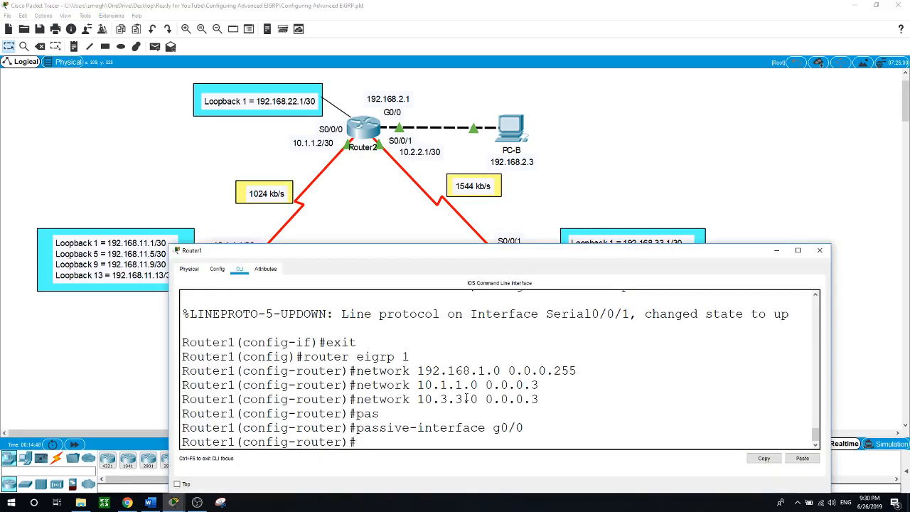
text(exit)
key(Return)
text(i)
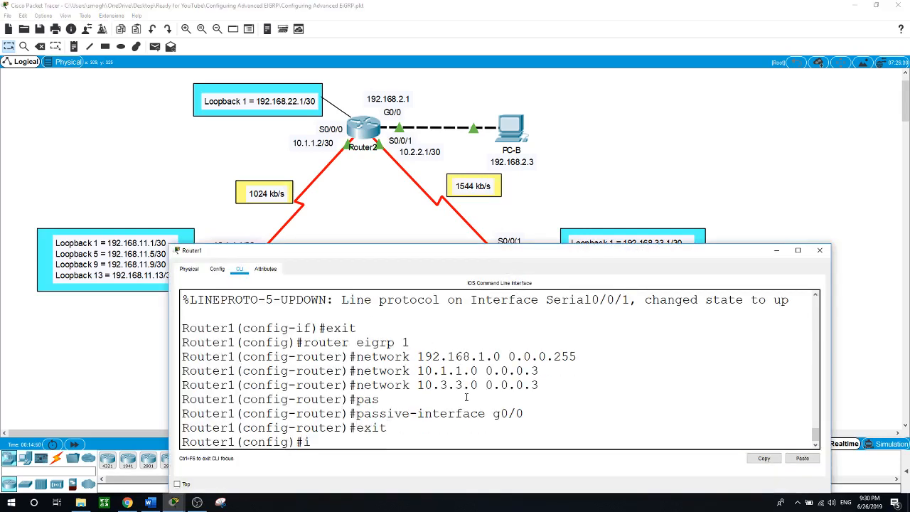
text(nt s0/0/0)
key(Return)
text(ban)
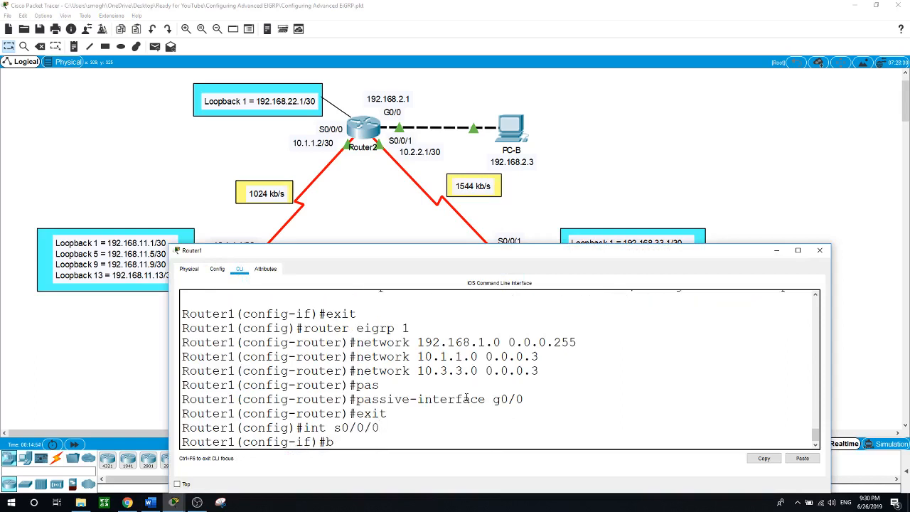
key(Tab)
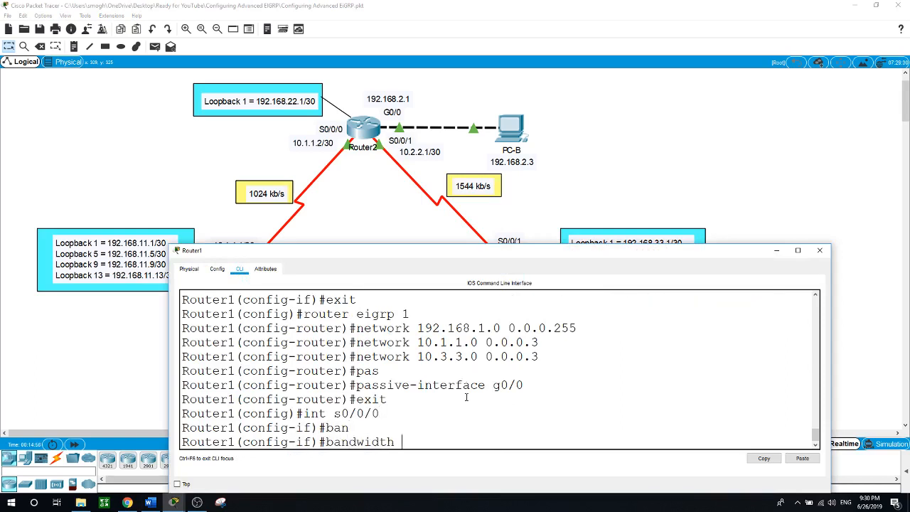
text(1024)
key(Return)
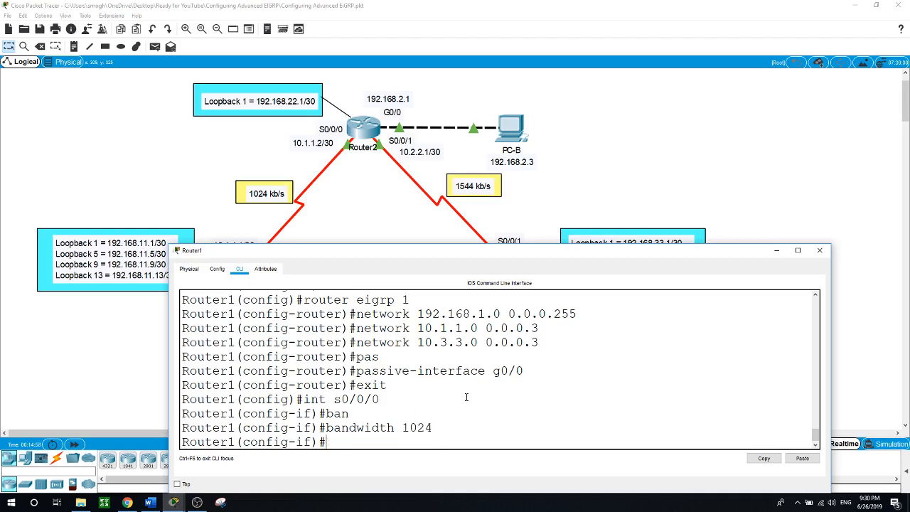
Set Router1's S0/0/1 bandwidth to 64 kb/s
text(int s)
text(0/0/)
text(1)
key(Return)
text(b)
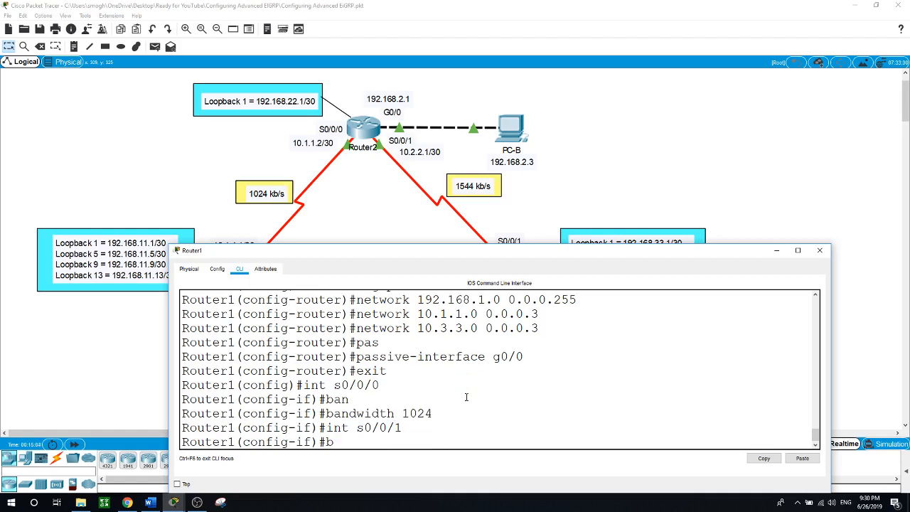
key(Tab)
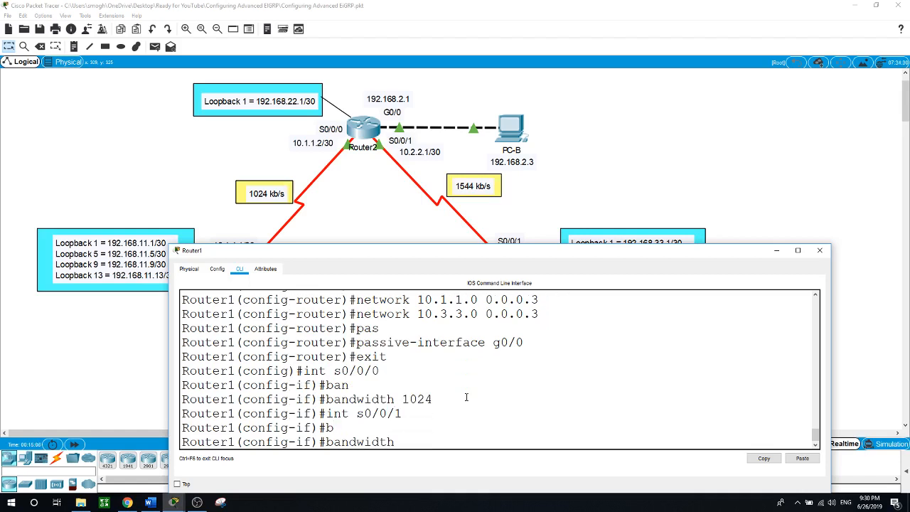
text(64)
key(Return)
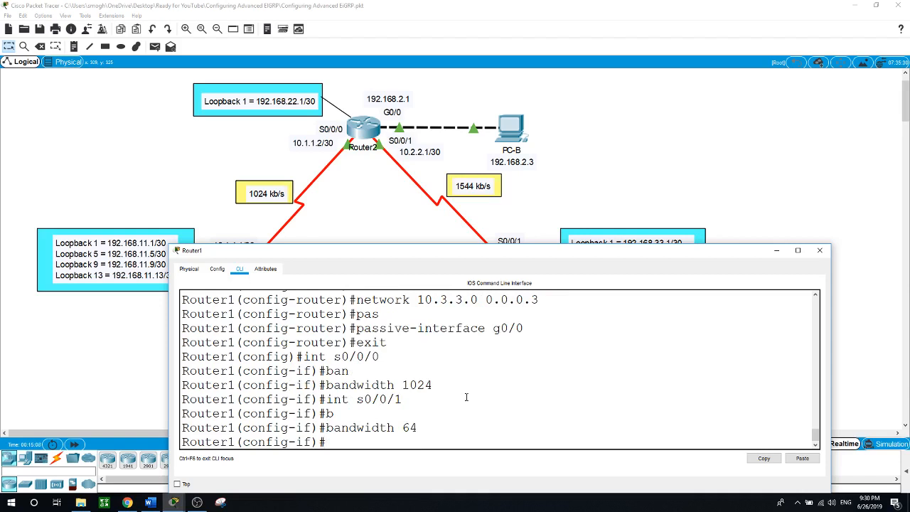
Send Router1's CLI window behind the canvas so all three routers and their links are visible
click(613, 153)
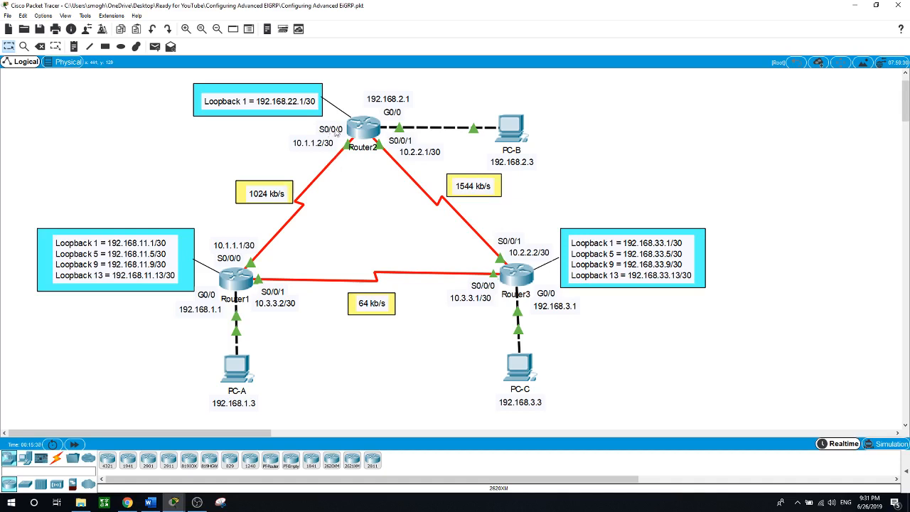
Start EIGRP process 1 on Router2
click(368, 130)
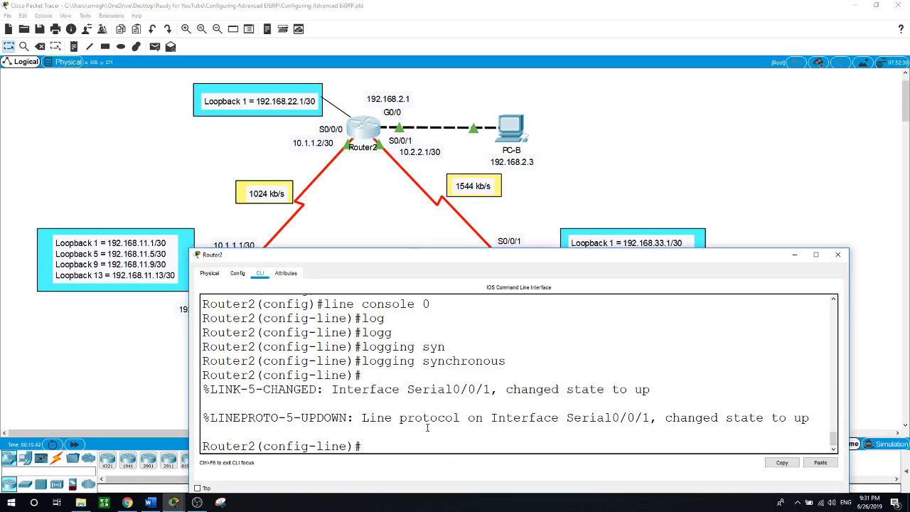
text(exit)
key(Return)
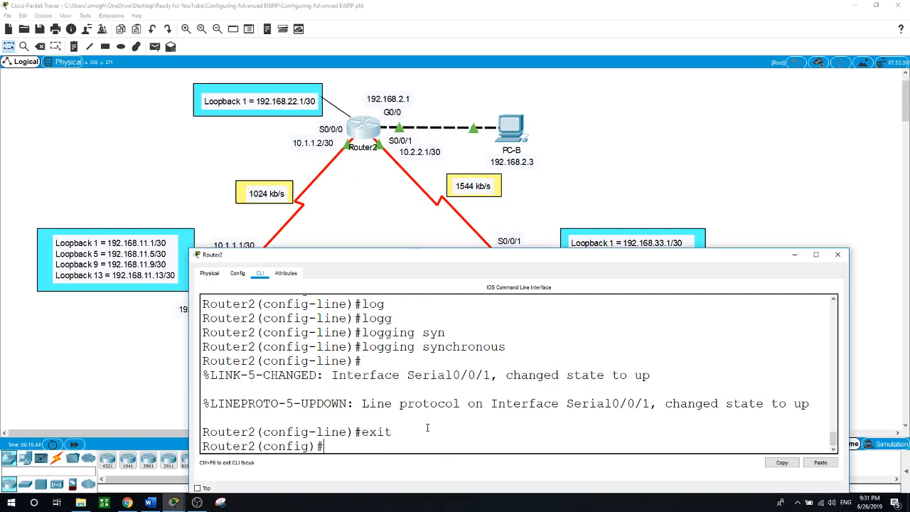
text(conf)
key(BackSpace)
key(BackSpace)
key(BackSpace)
key(BackSpace)
text(ro)
text(eigrp)
key(Return)
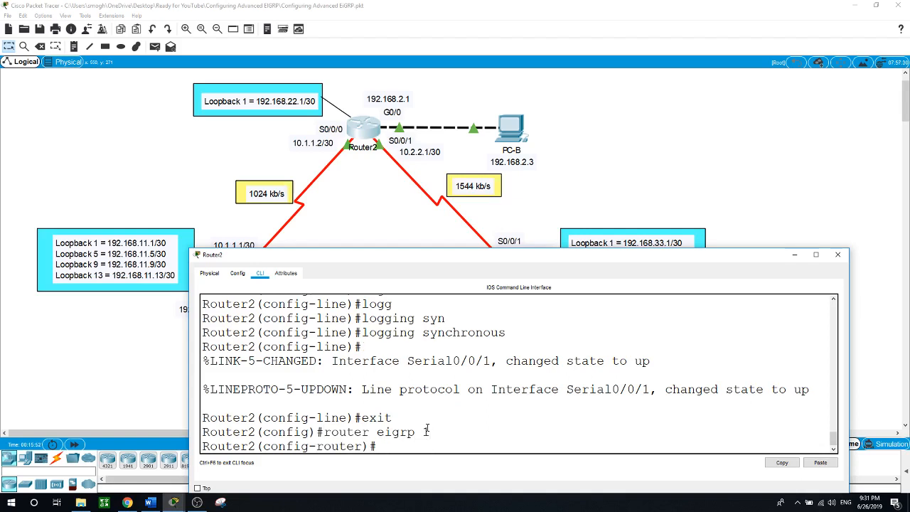
Advertise 192.168.2.0 0.0.0.255, 10.1.1.0 0.0.0.3 and 10.2.2.0 0.0.0.3 in Router2's EIGRP
text(network 192.168.2.0 0.0.0.)
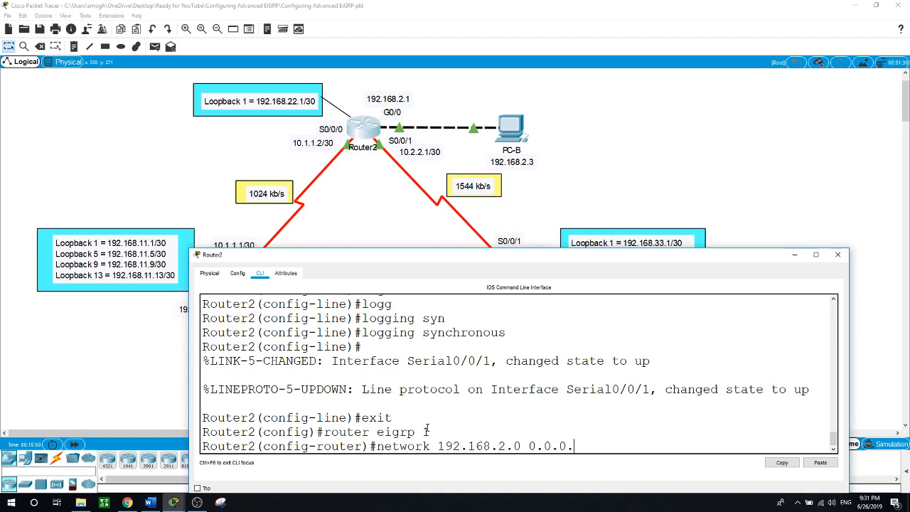
text(255)
key(Return)
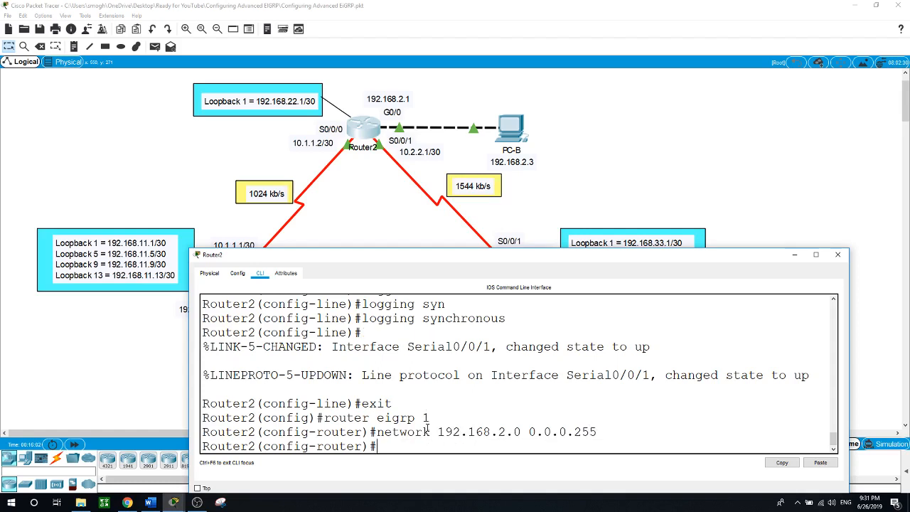
text(network 10.1.1.0 0.0.0)
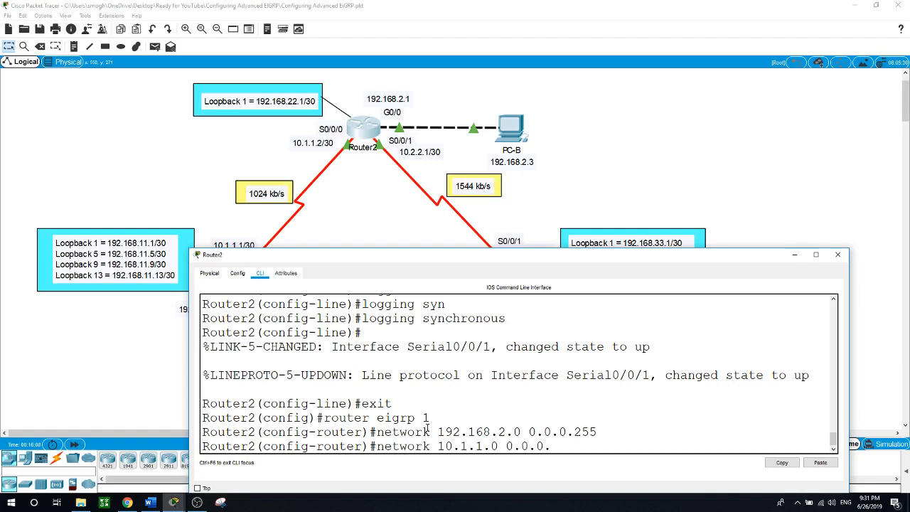
text(.3)
key(Return)
text(netw)
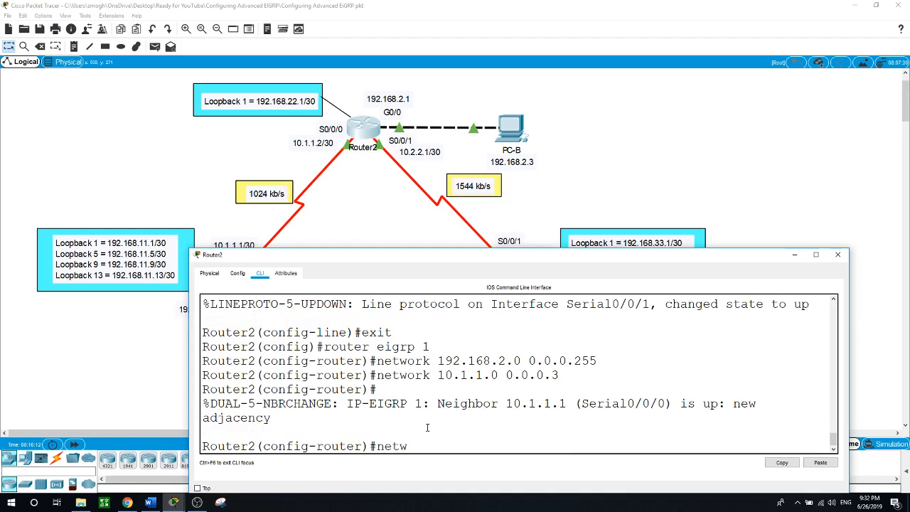
text(ork 10.2.2.0 0.0.0.3)
key(Return)
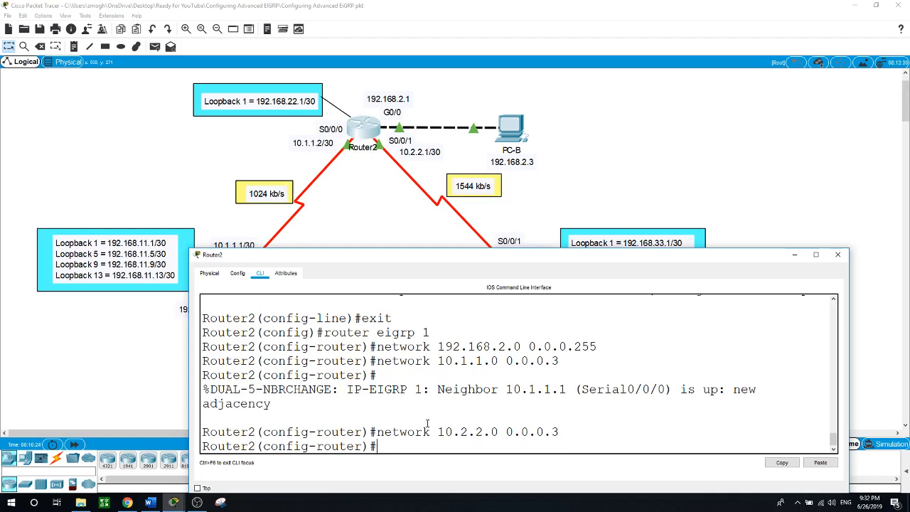
Make Router2's G0/0 a passive EIGRP interface
text(pas)
key(Tab)
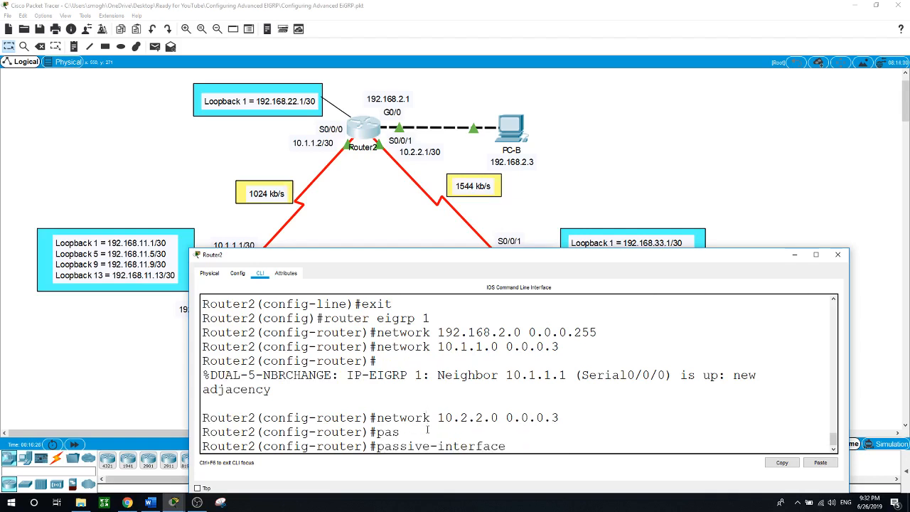
text(g0/0)
key(Return)
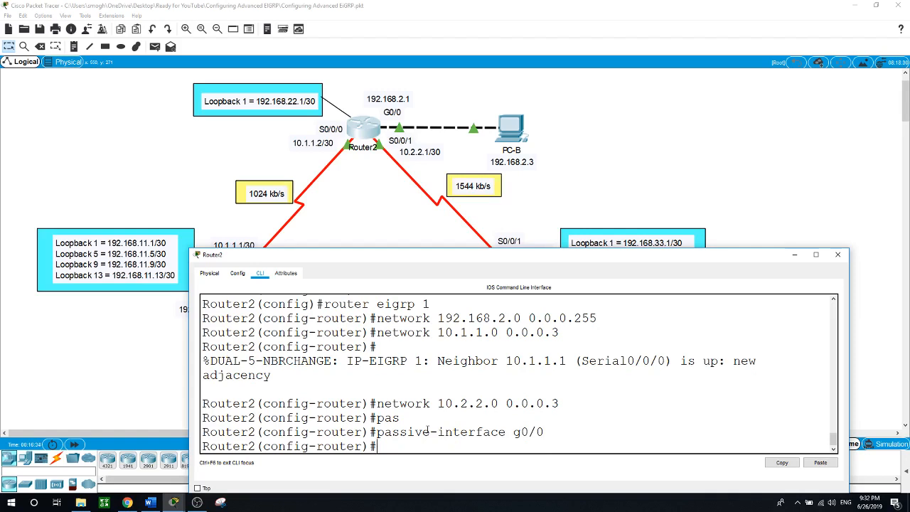
text(exit)
key(Return)
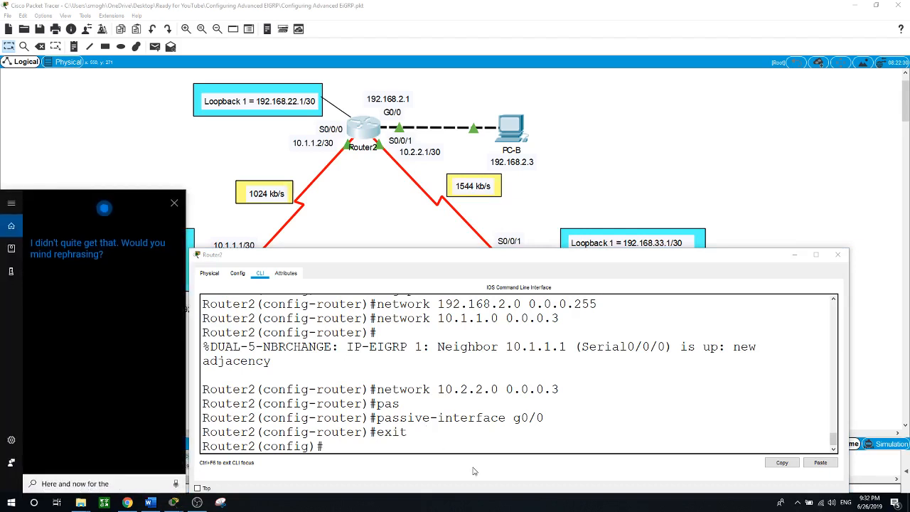
Set Router2's S0/0/0 bandwidth to 1024 kb/s
click(174, 203)
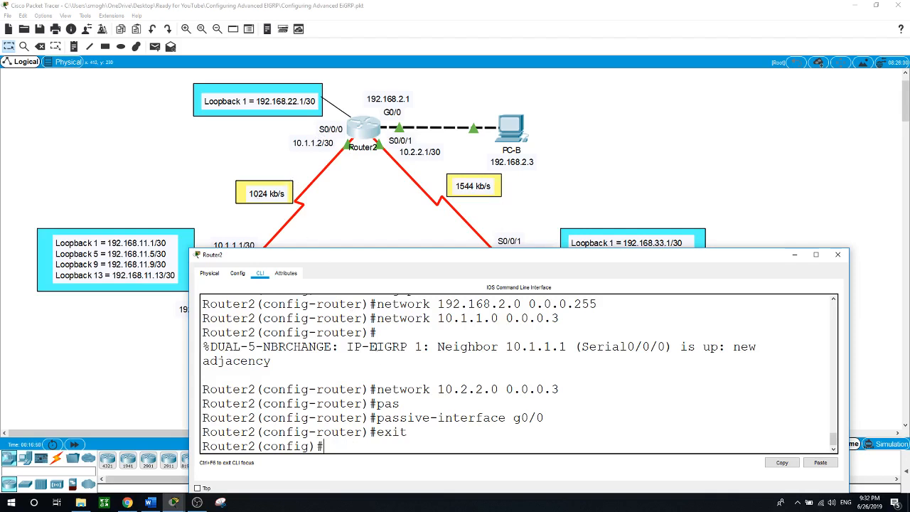
text(int s0/0/0)
key(Return)
text(b)
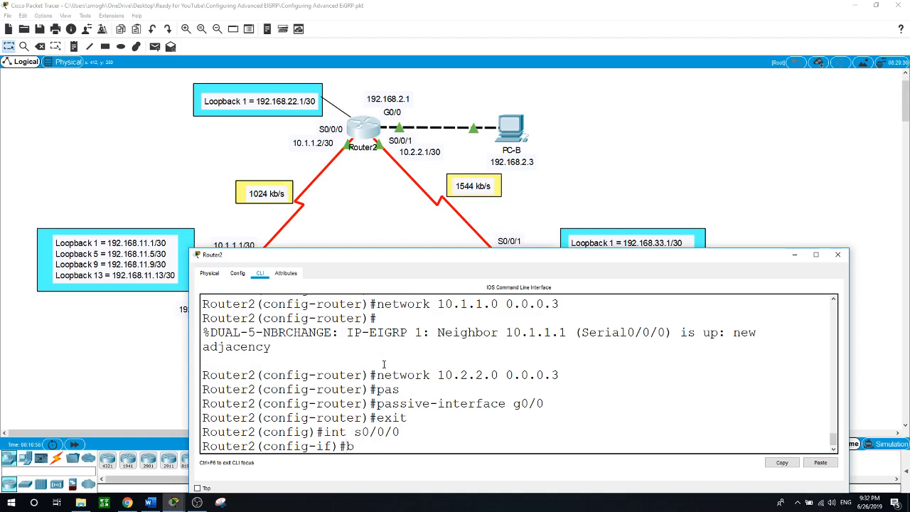
text(a)
key(Tab)
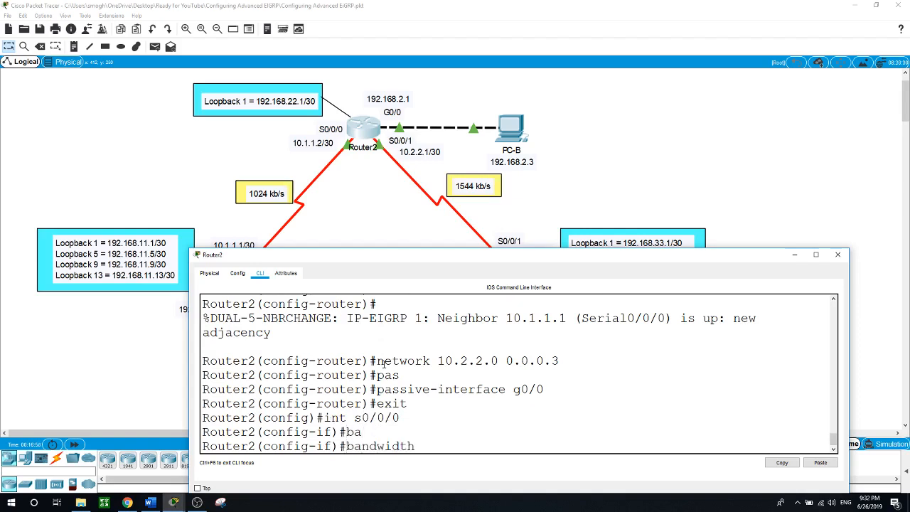
text(1024)
key(Return)
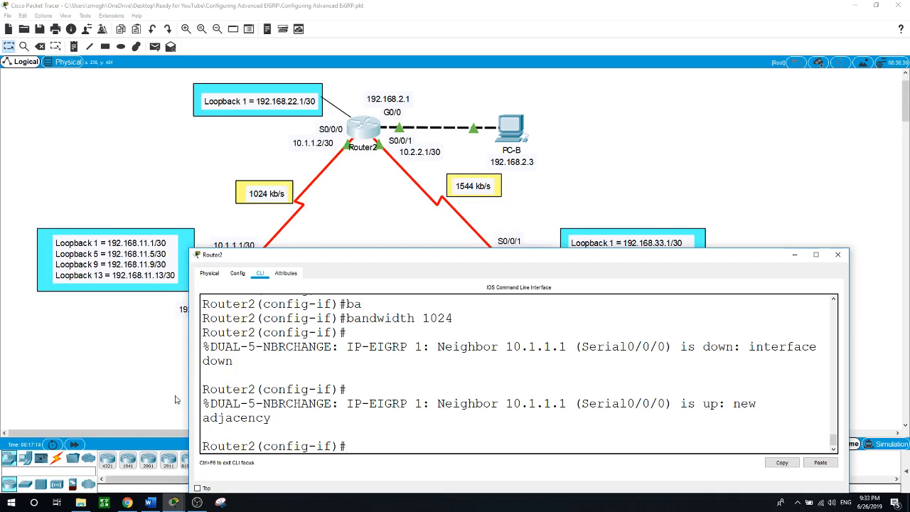
click(619, 142)
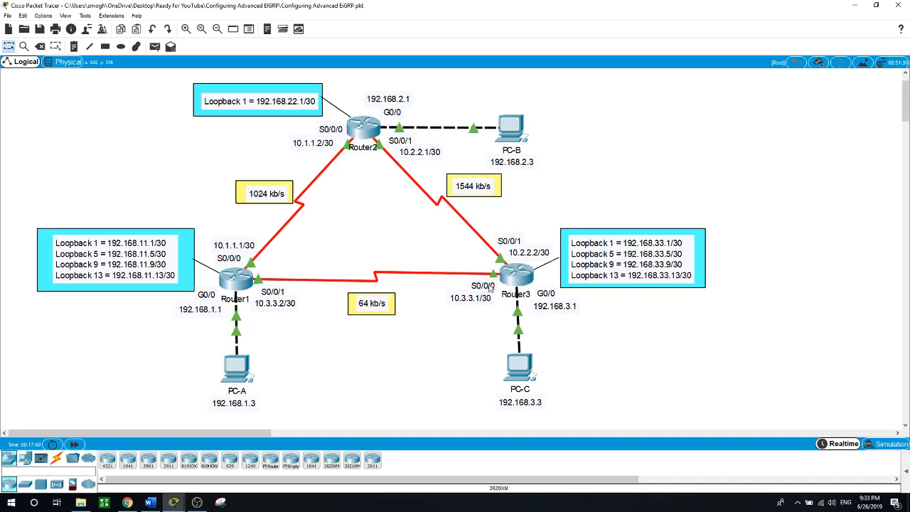
Start EIGRP 1 on Router3 and advertise the 192.168.3.0 0.0.0.255 LAN
click(527, 284)
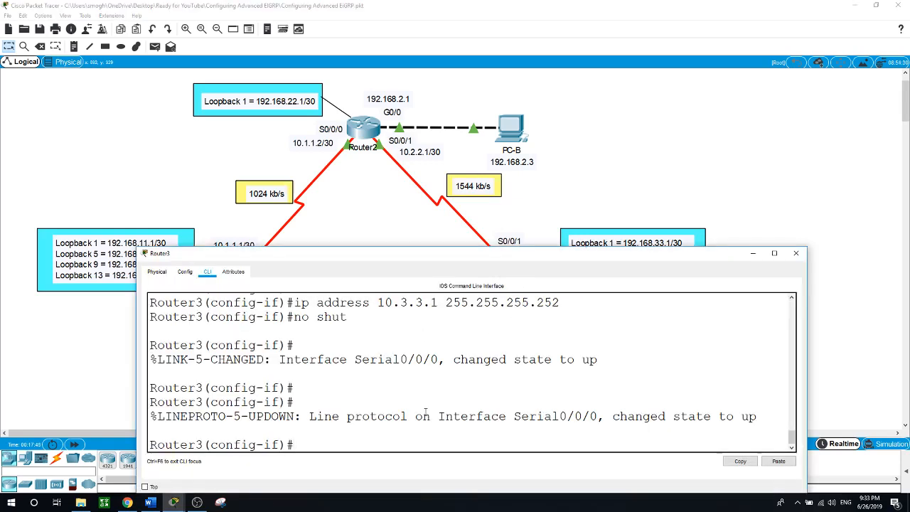
text(exit)
key(Return)
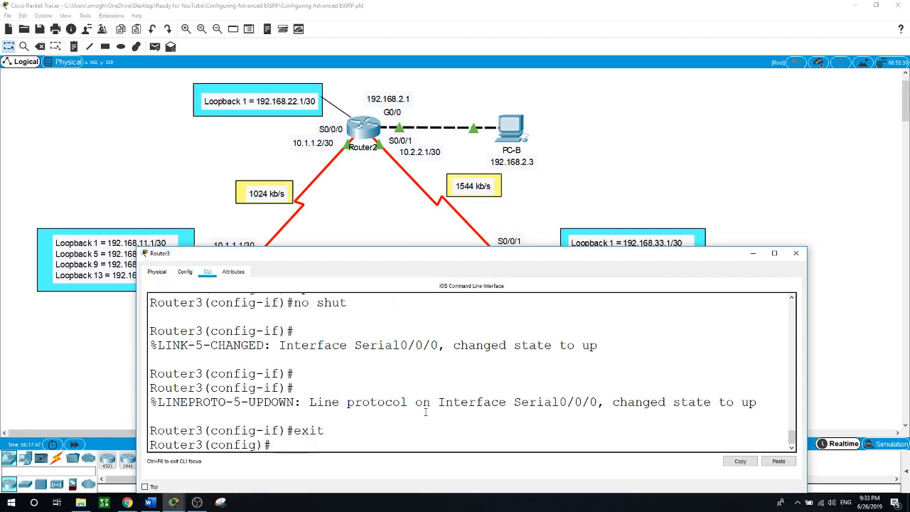
text(router eigrp 1)
key(Return)
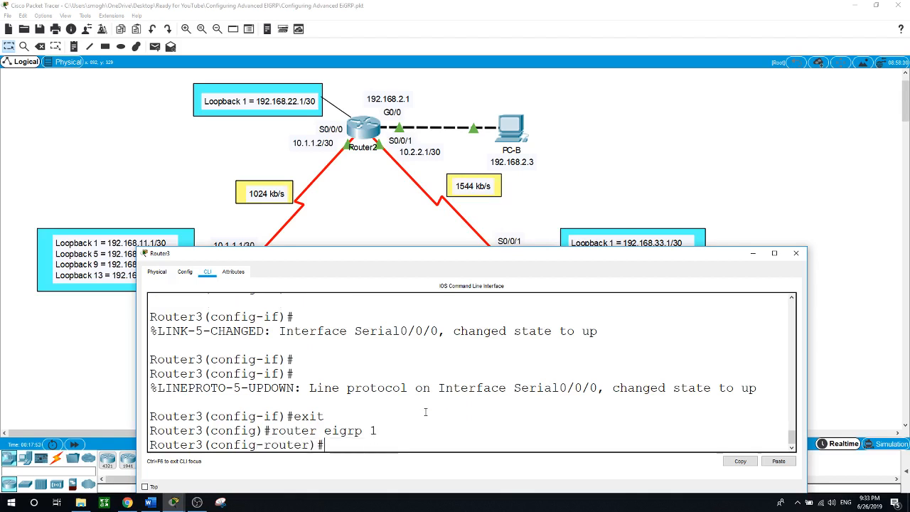
text(network 192.168.)
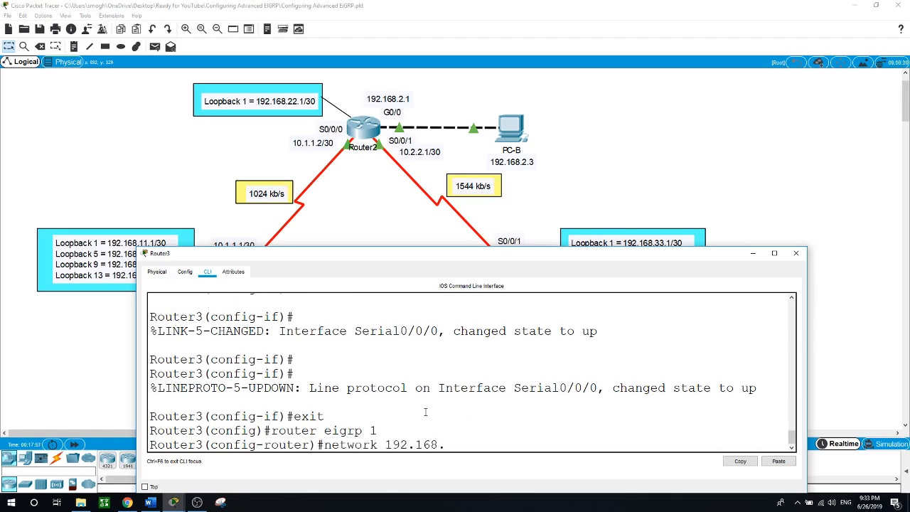
text(3.0 0.0.0.3)
key(BackSpace)
text(255)
key(Return)
Advertise Router3's 10.2.2.0 0.0.0.3 and 10.3.3.0 0.0.0.3 links in EIGRP
text(network)
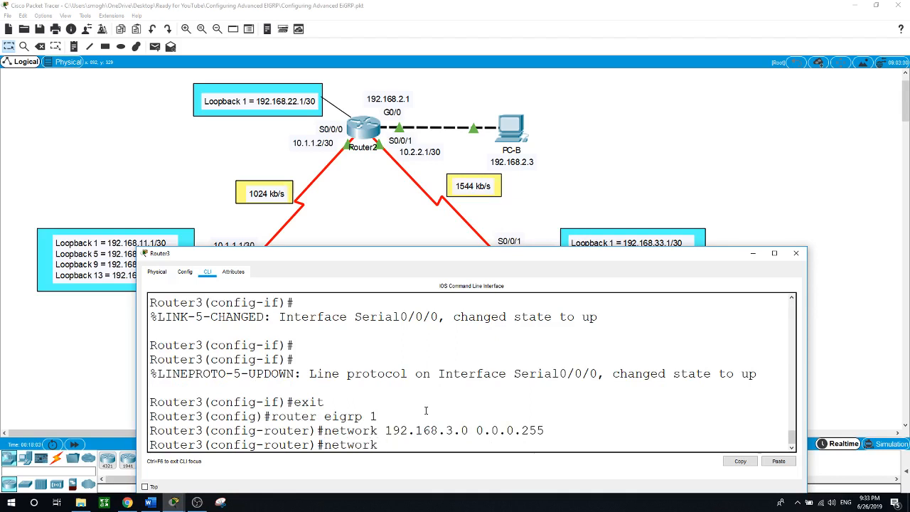
text( 10.2.2.0 0.0.0.3)
key(Return)
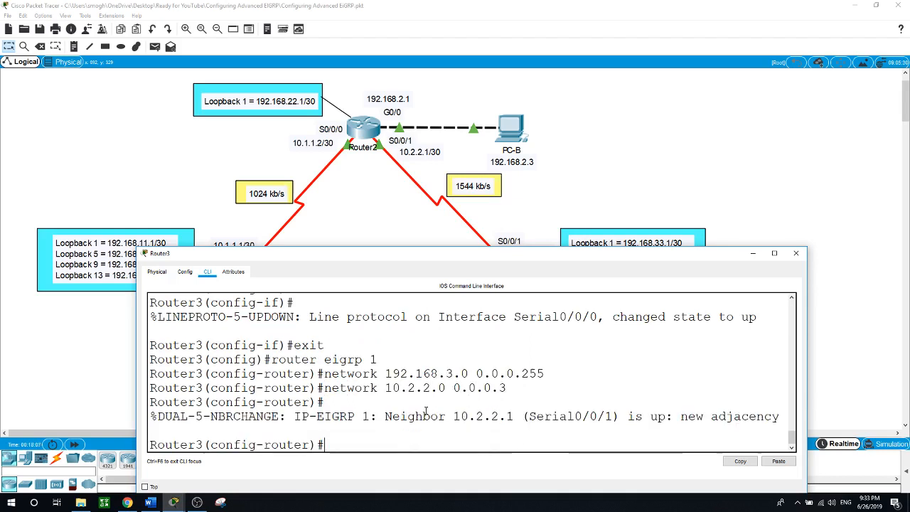
text(network)
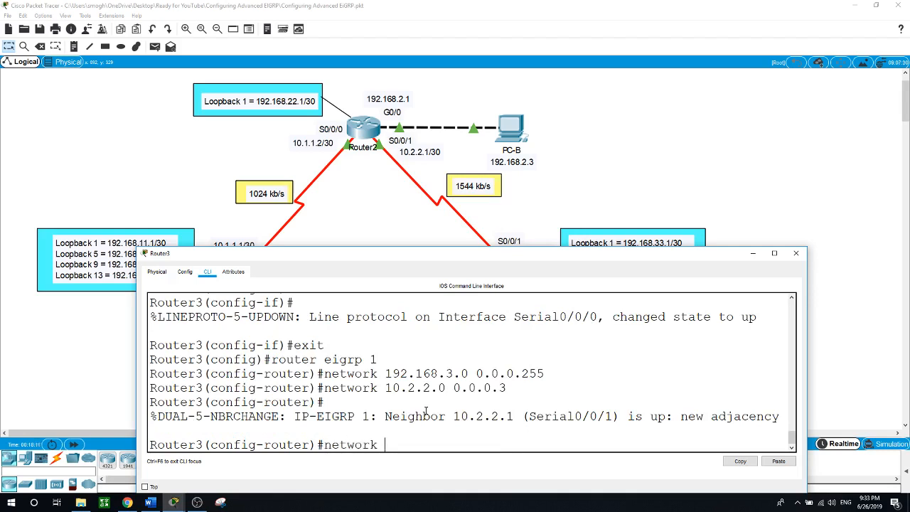
text( 10.3.3.00)
key(BackSpace)
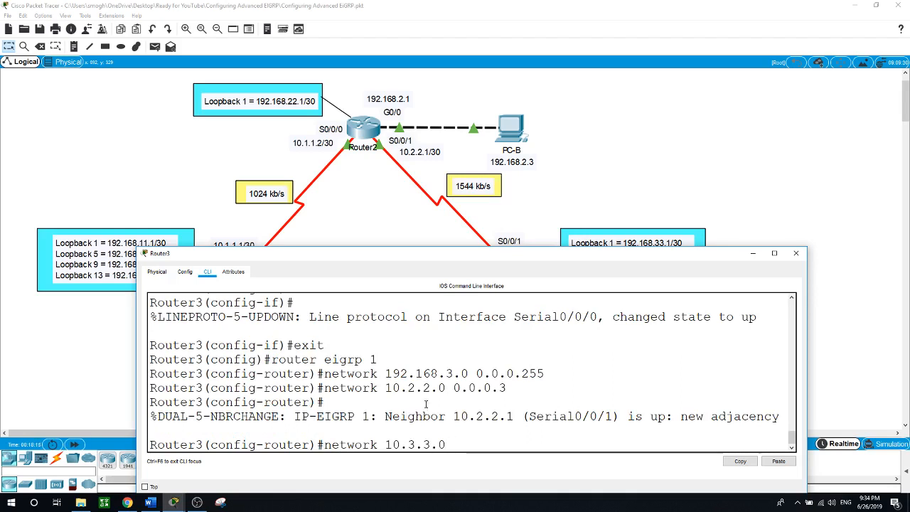
text(0.0.0.3)
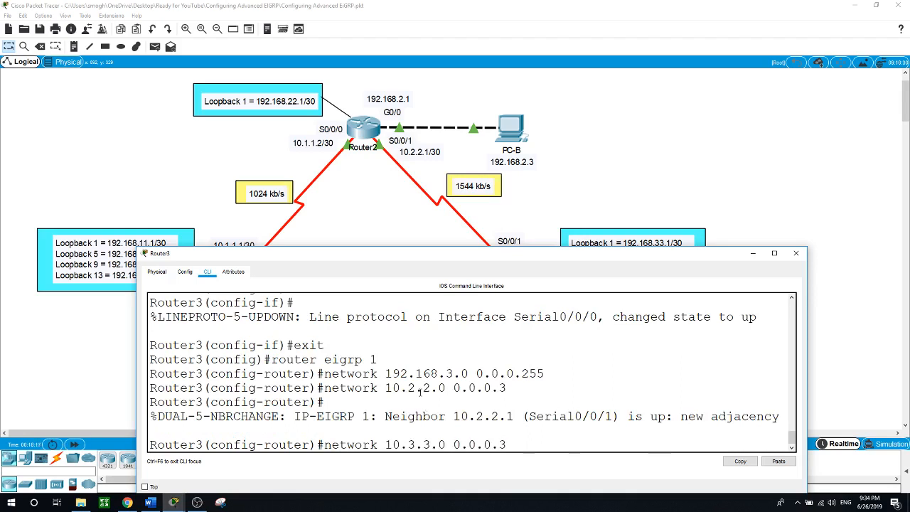
key(Return)
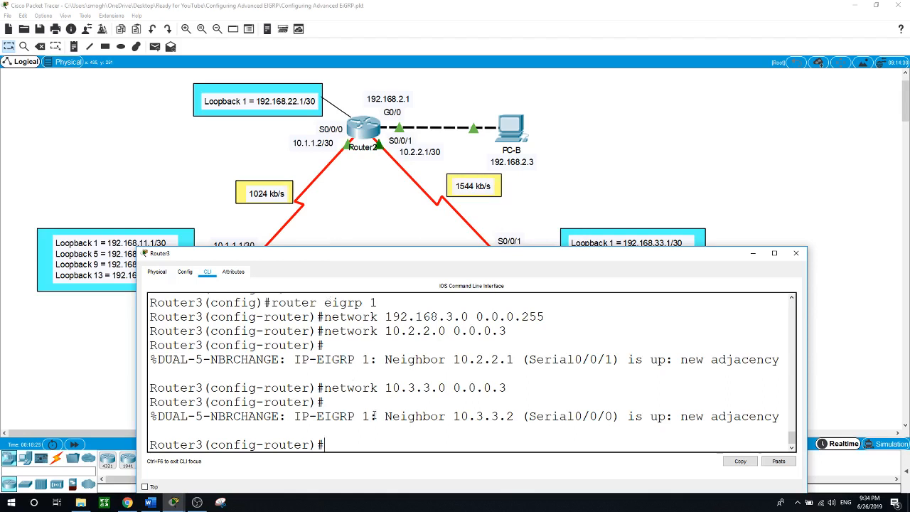
text(exit)
key(Return)
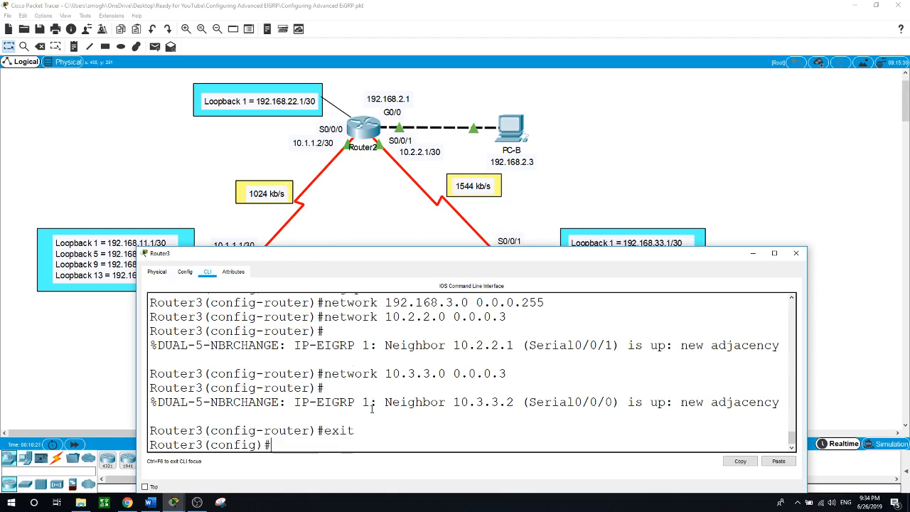
Make Router3's G0/0 passive under router eigrp 1
text(p)
key(Return)
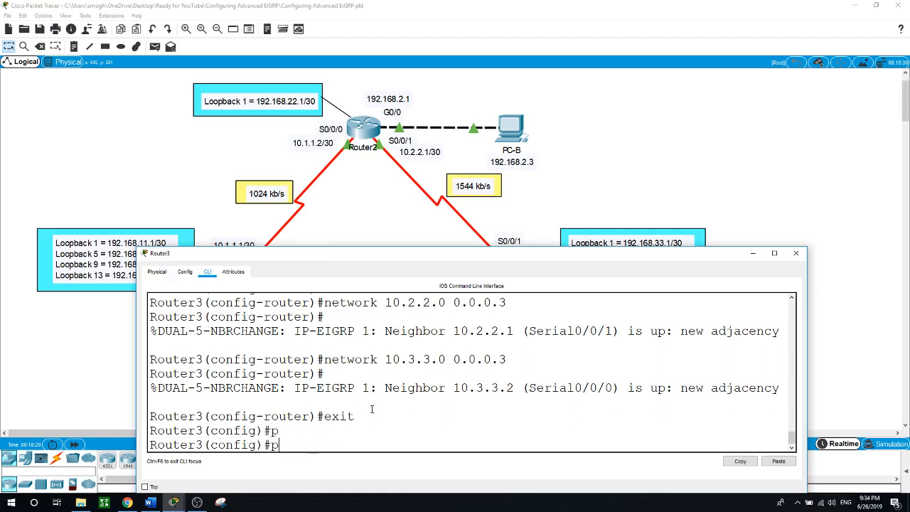
text(router eigrp 1)
key(Return)
text(pa)
key(Tab)
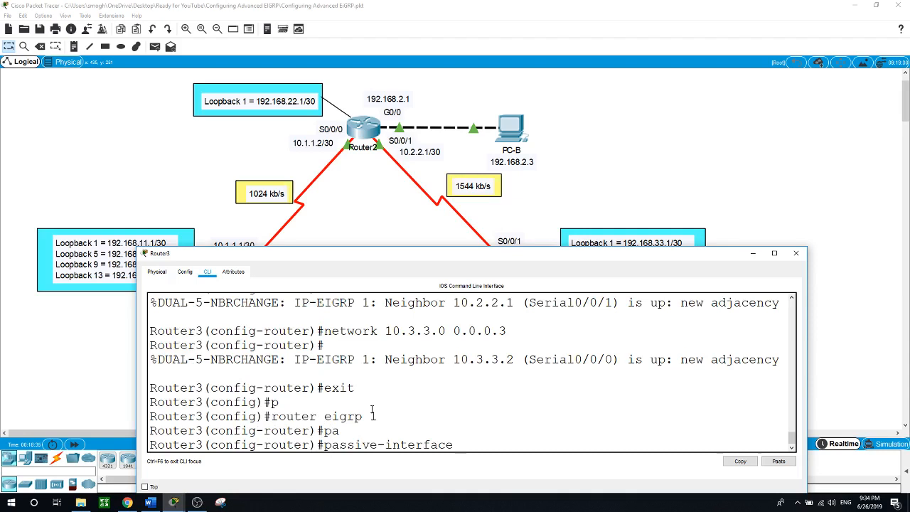
text(g0/0)
key(Return)
text(exit)
key(Return)
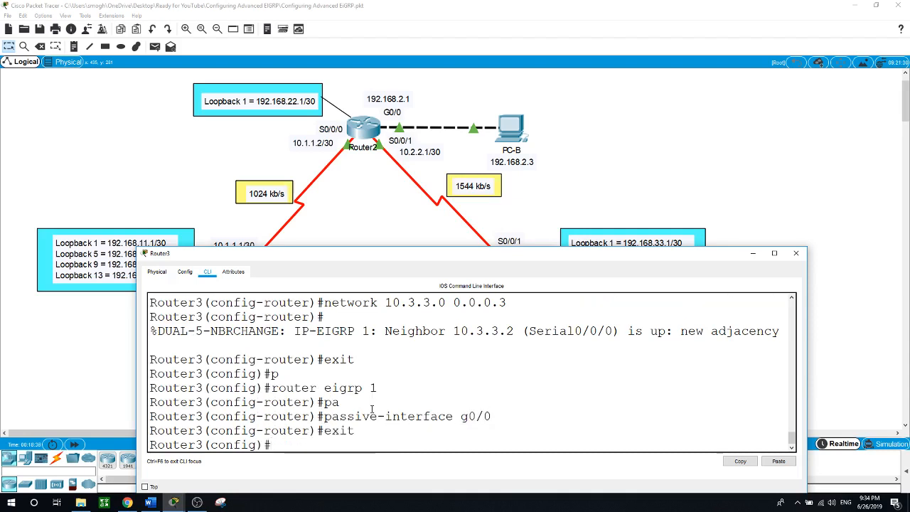
Set Router3's S0/0/0 bandwidth to 64 kb/s
text(int s0/0/0)
key(Return)
text(b)
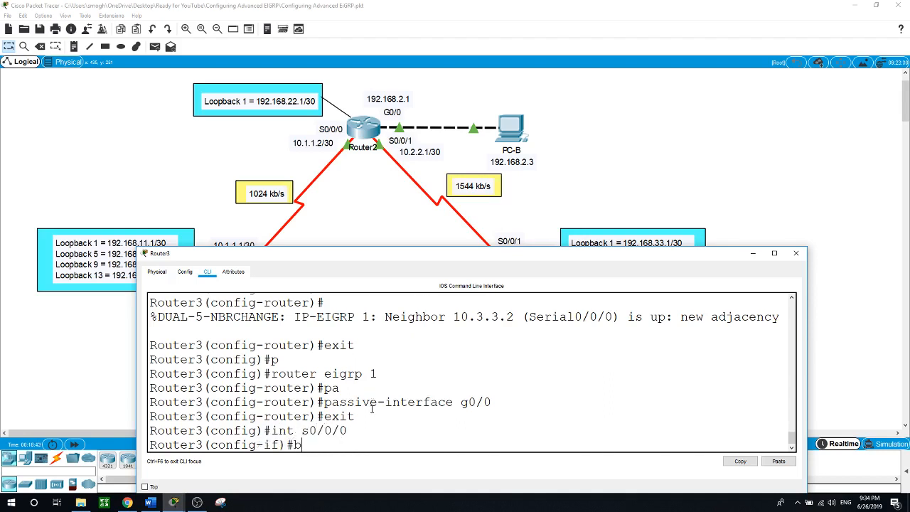
text(an)
key(Tab)
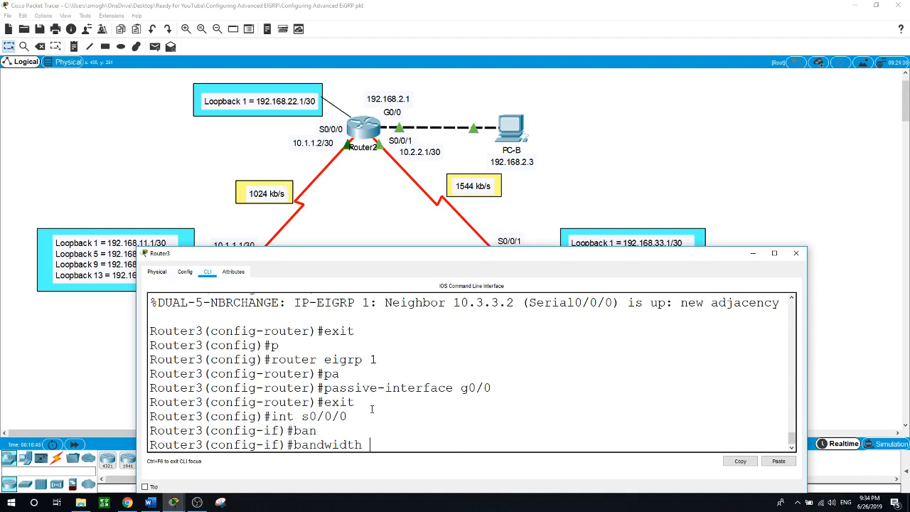
text(64)
key(Return)
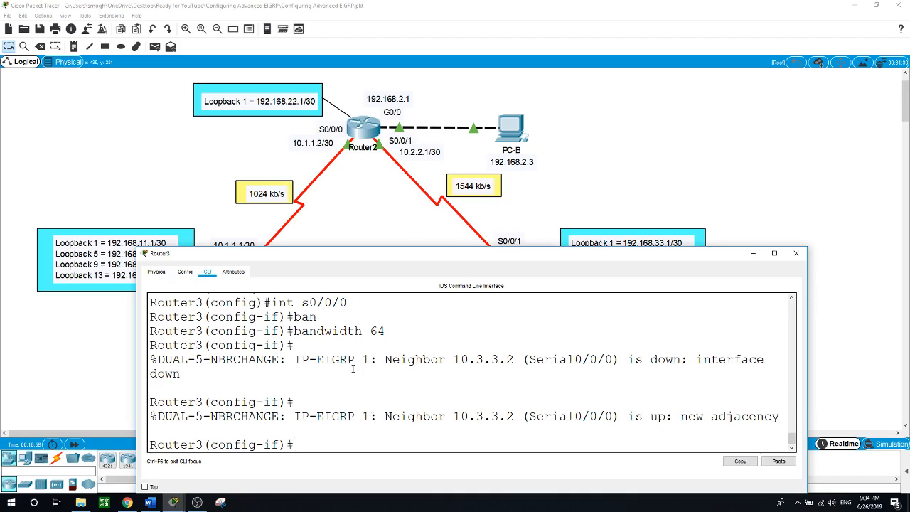
From PC-A's Command Prompt, ping PC-B at 192.168.2.3
click(170, 182)
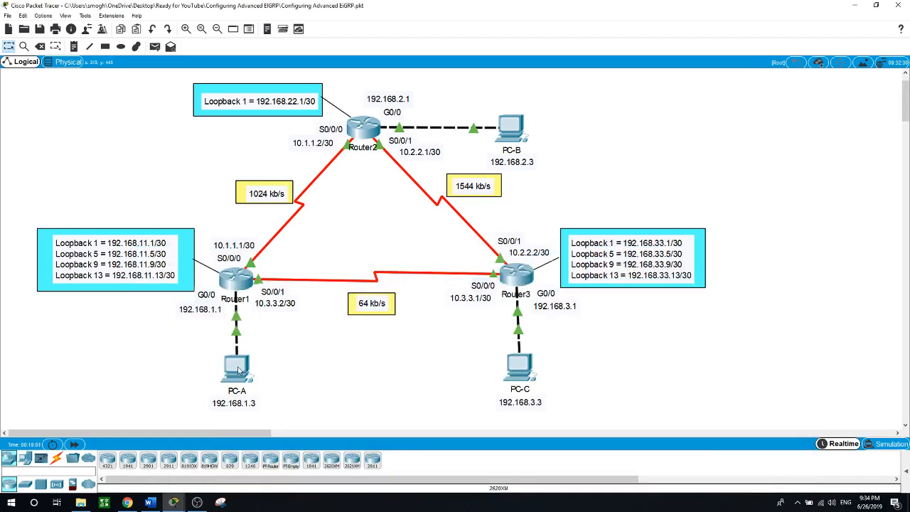
click(238, 370)
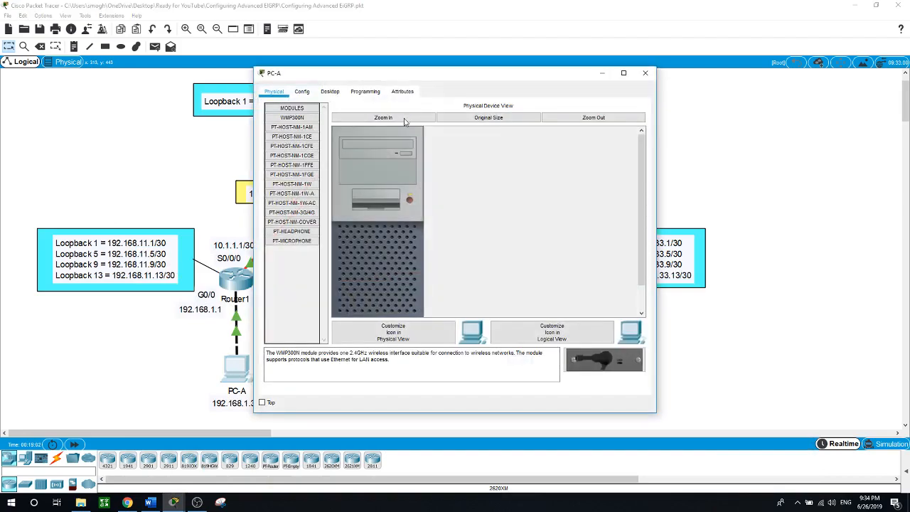
drag(380, 75, 510, 163)
drag(497, 183, 498, 184)
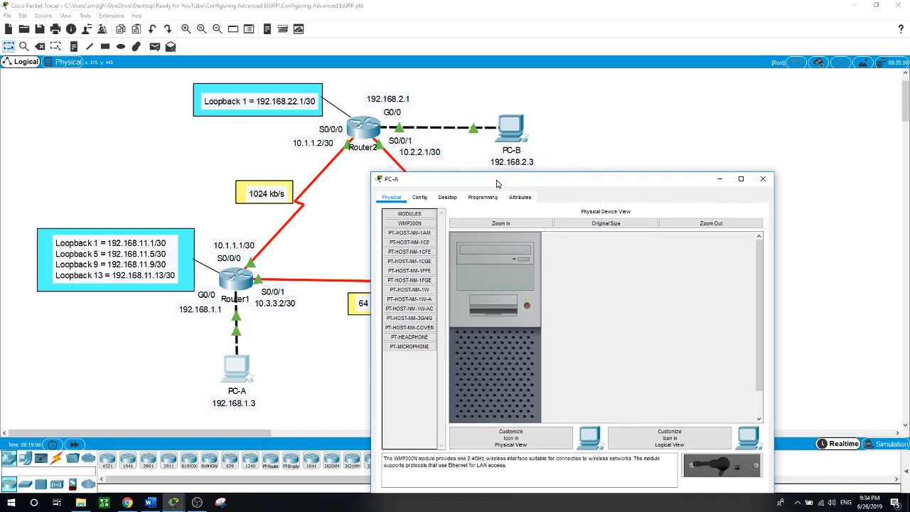
click(447, 199)
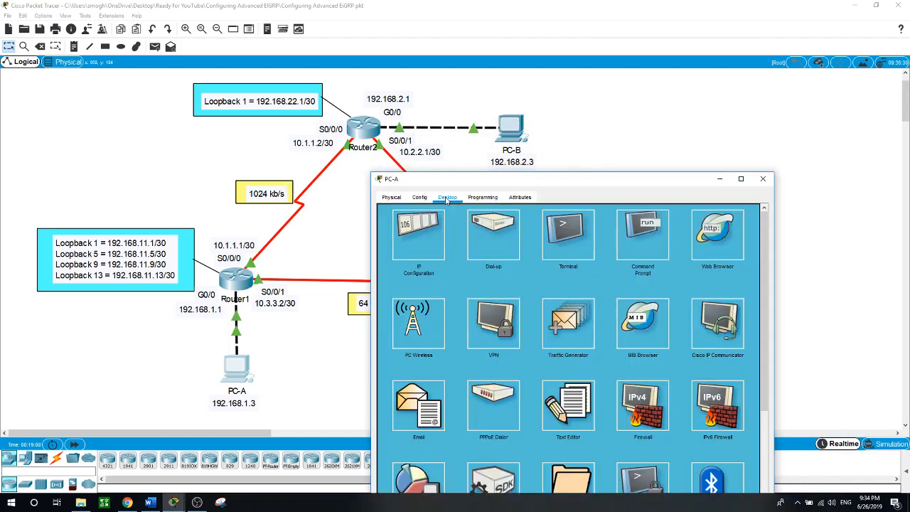
click(643, 235)
text(p)
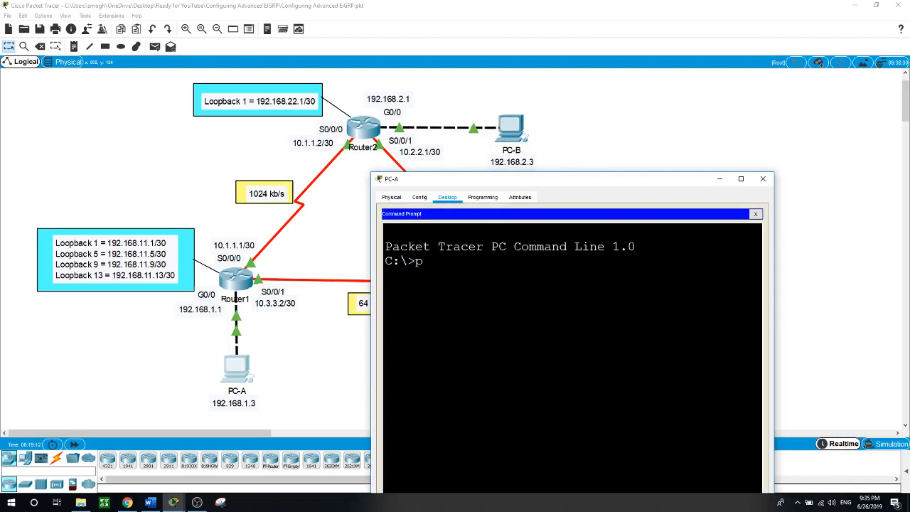
text(ing 192.168.2.3)
key(Return)
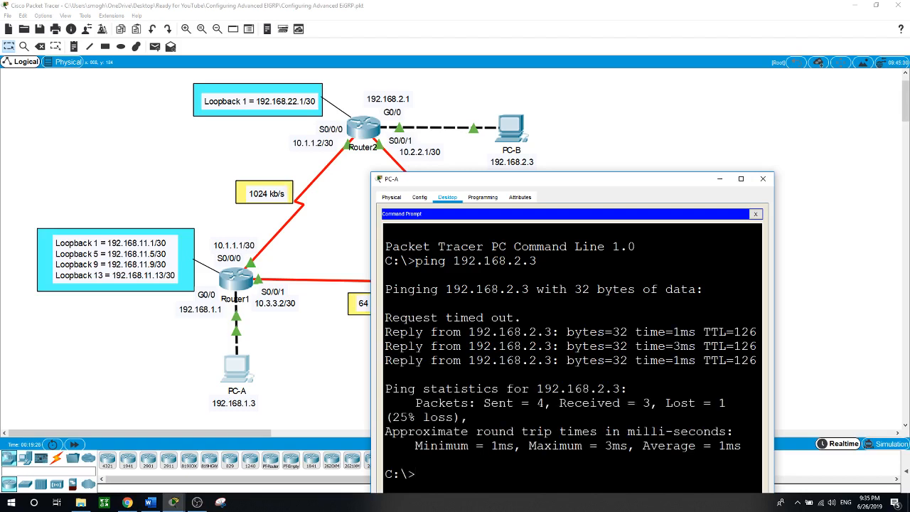
Ping PC-C at 192.168.3.3 from PC-A
text(ping 192.168.3.3)
key(Return)
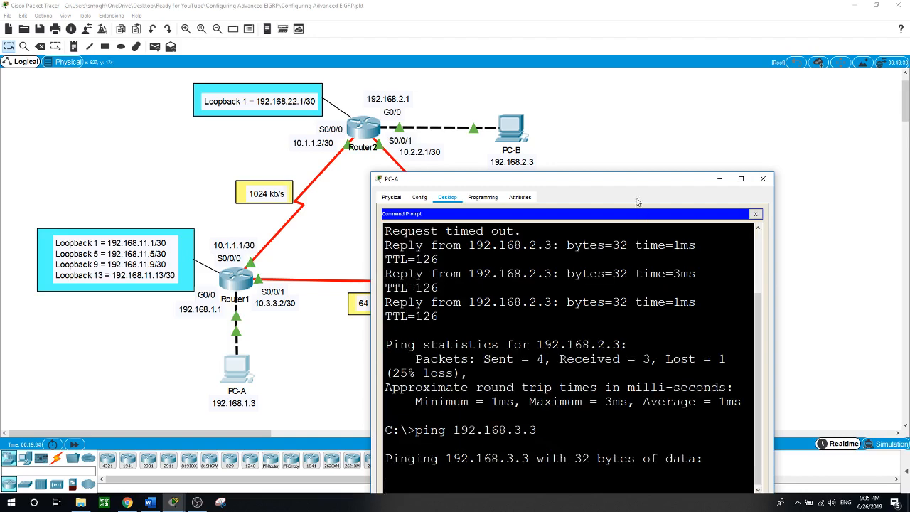
drag(630, 185, 688, 141)
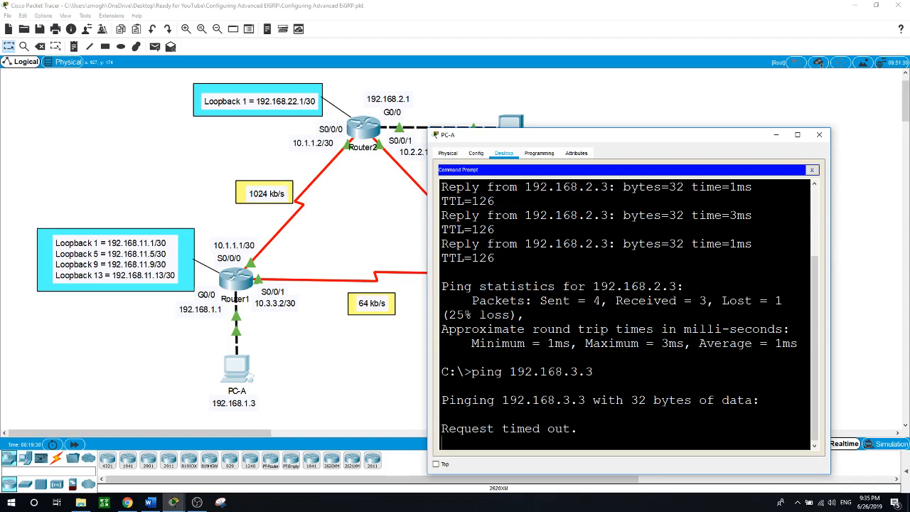
click(369, 400)
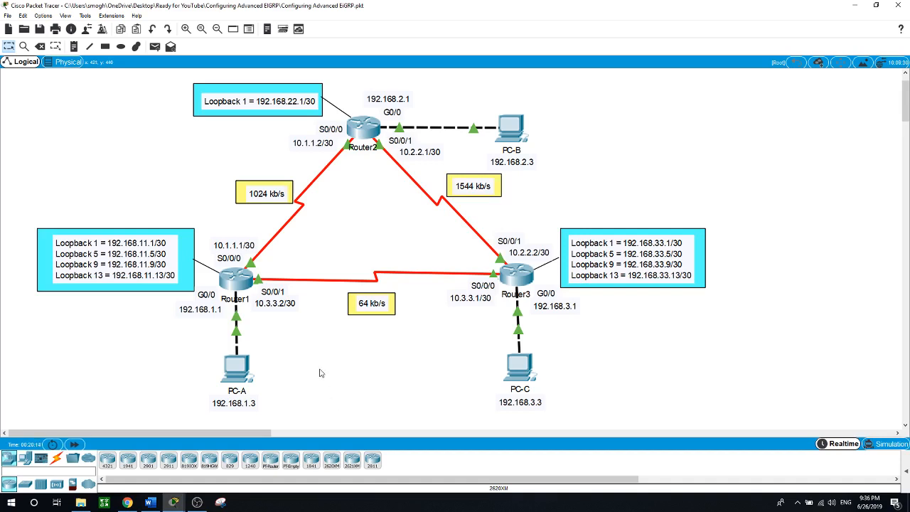
Run show ip protocols on Router1 and confirm Automatic Summarization is disabled
click(245, 281)
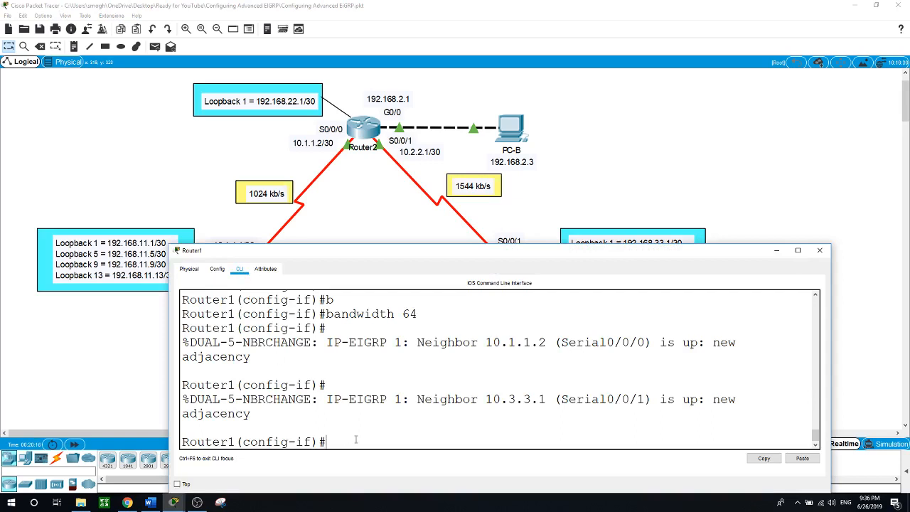
text(en)
key(Return)
text(end)
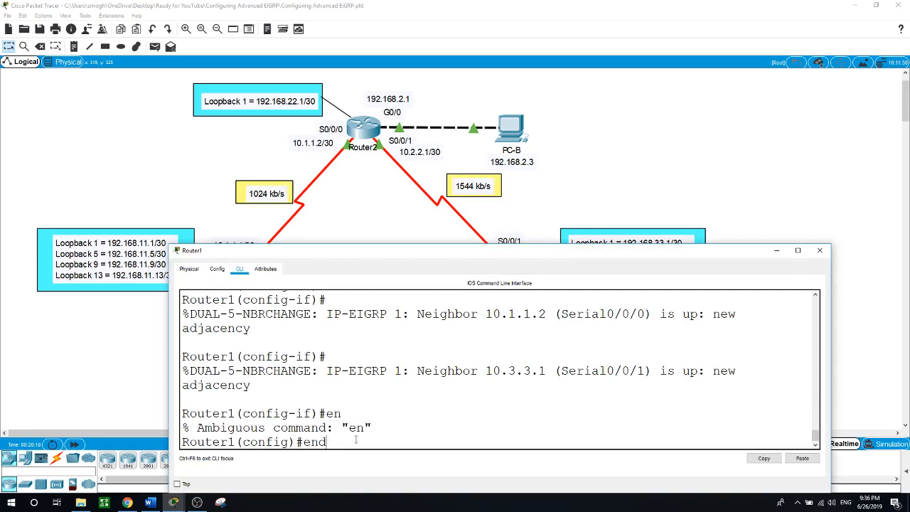
key(Return)
key(Return)
text(show )
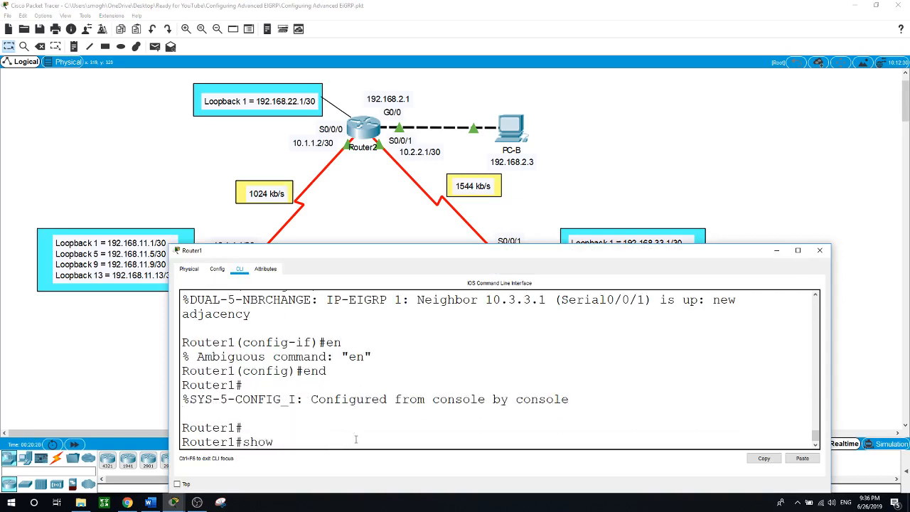
text(ip prot)
key(Tab)
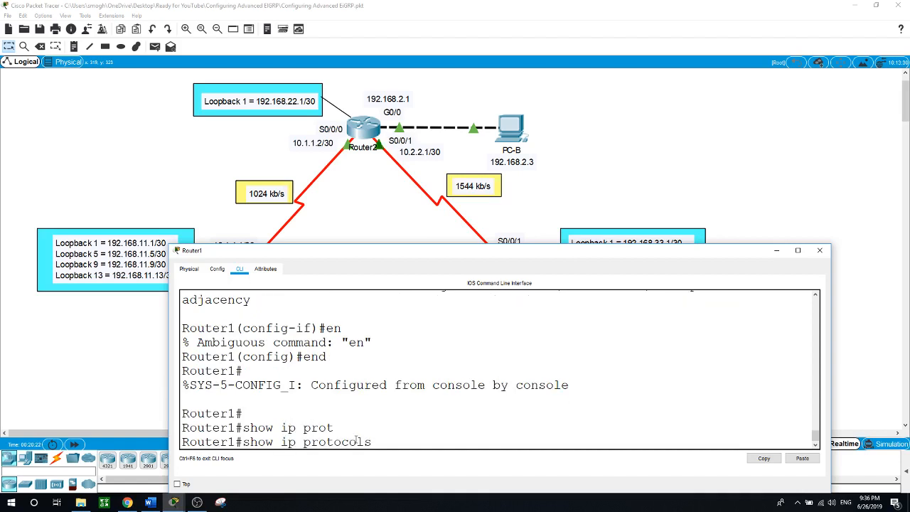
key(Return)
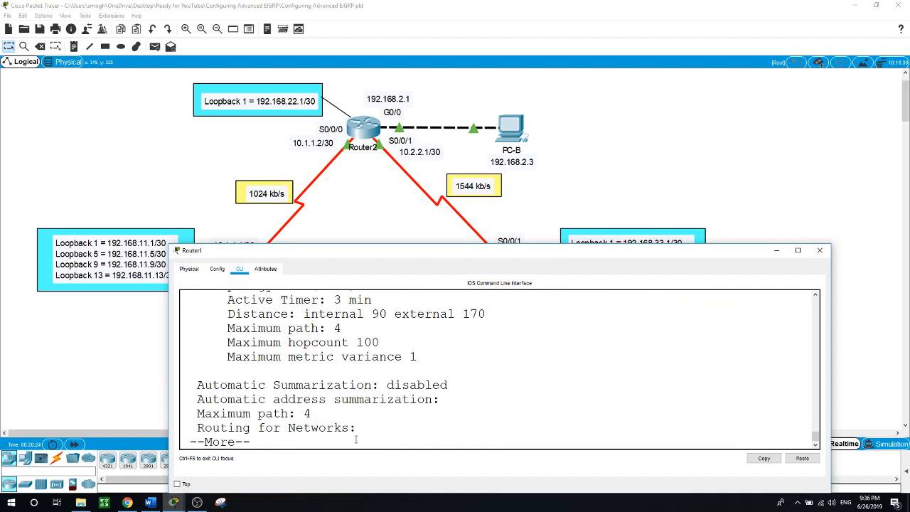
key(space)
scroll(403, 424, up, 3)
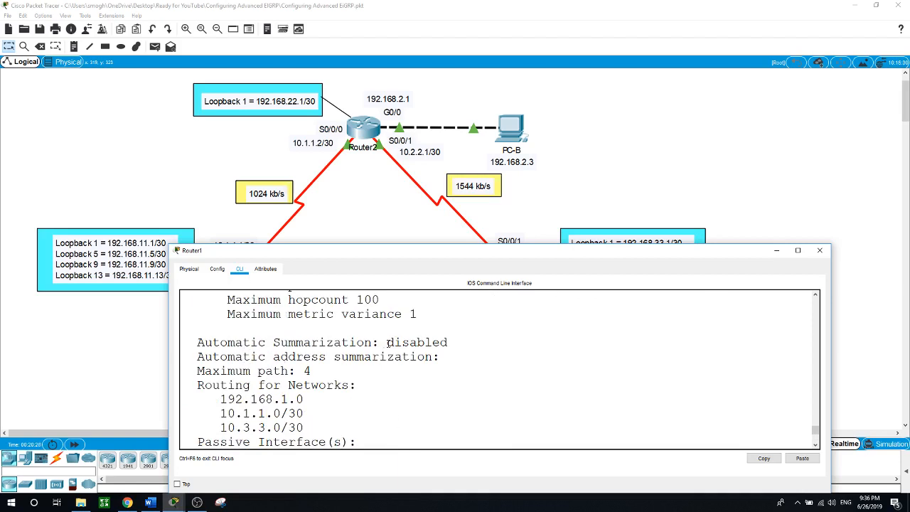
drag(387, 343, 453, 342)
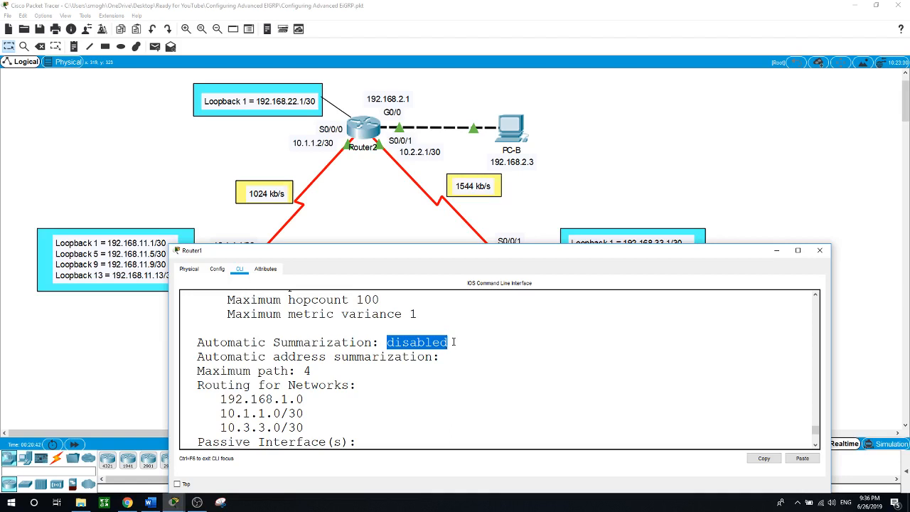
click(616, 209)
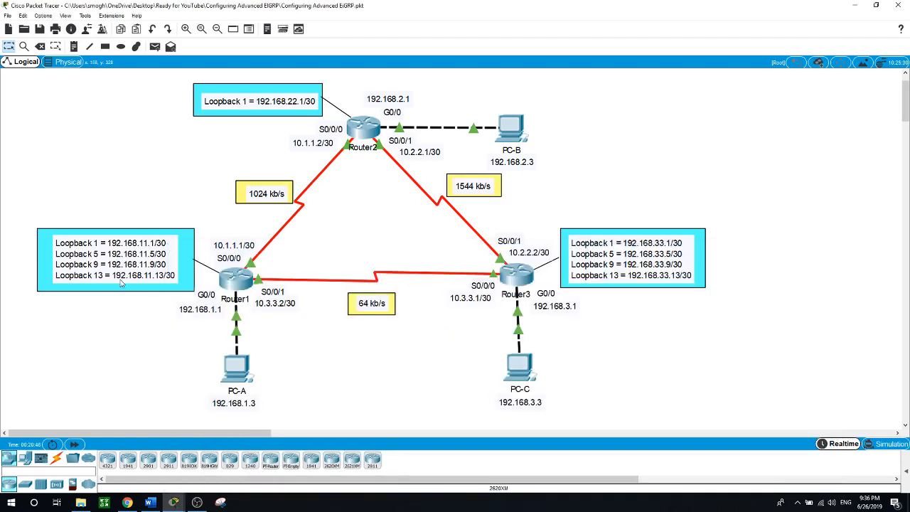
In Router1's global configuration, create Loopback1 with address 192.168.11.1 255.255.255.252
click(231, 282)
click(418, 412)
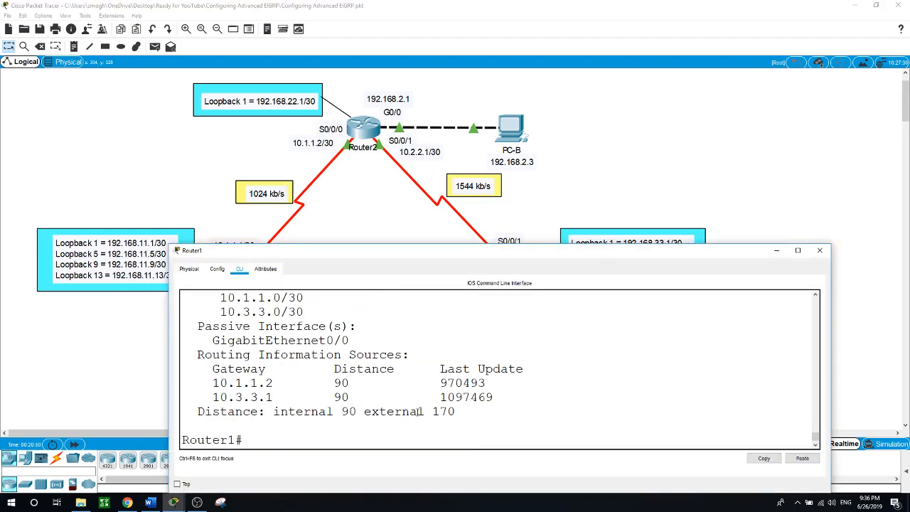
text(conf t)
key(Return)
text(int)
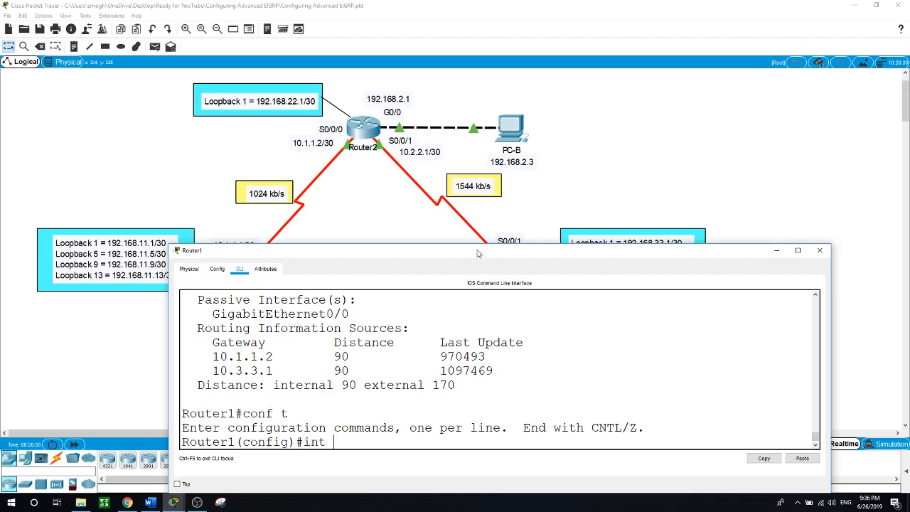
drag(481, 254, 517, 232)
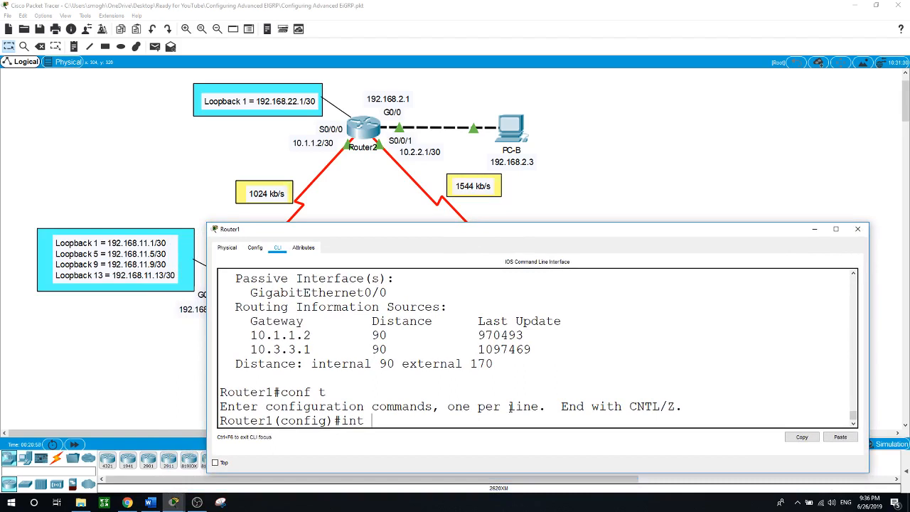
text(loopb)
key(Tab)
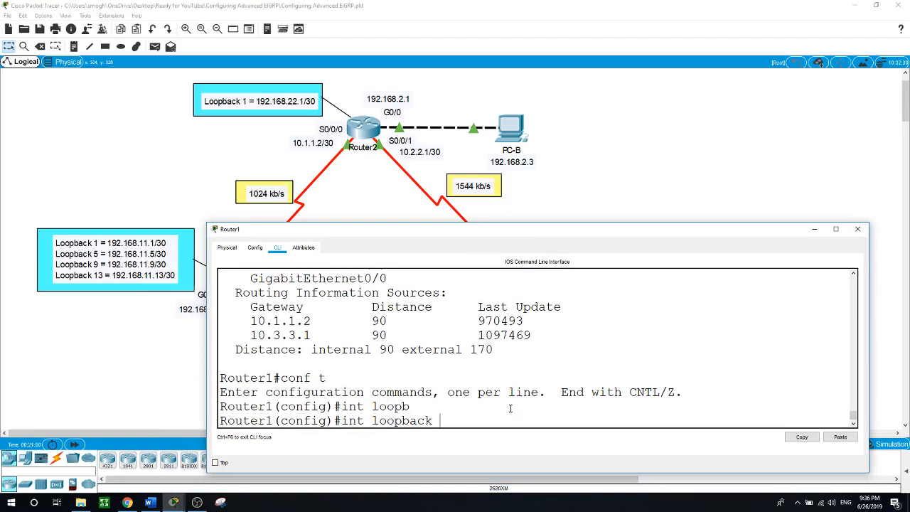
text(1)
key(Return)
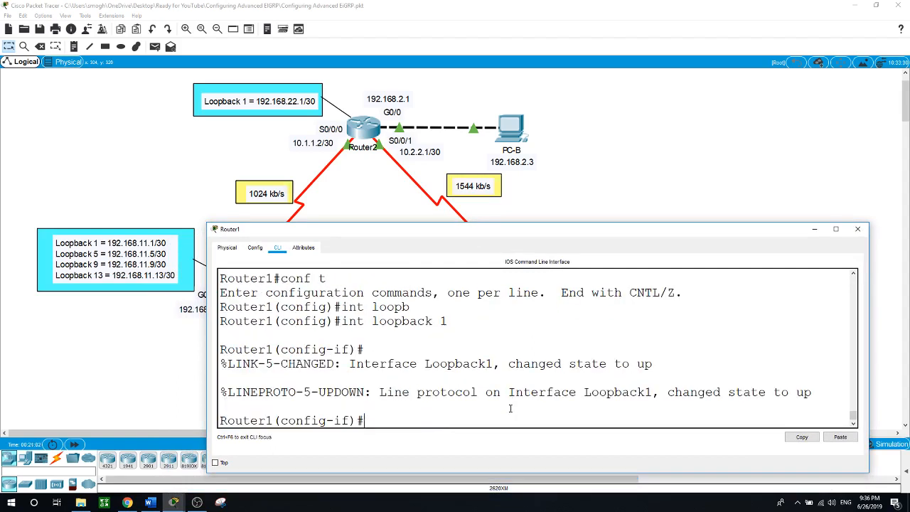
text(ip address 192.168)
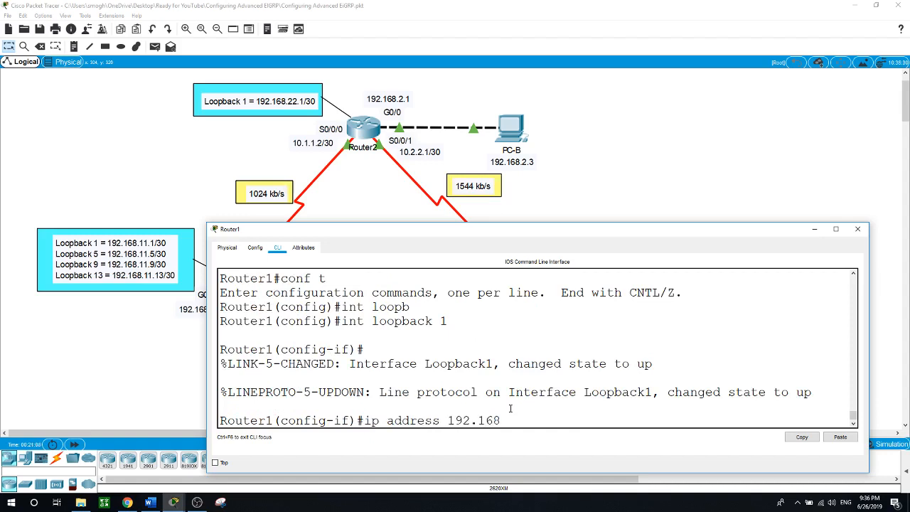
text(.11.1 255.255.255.252)
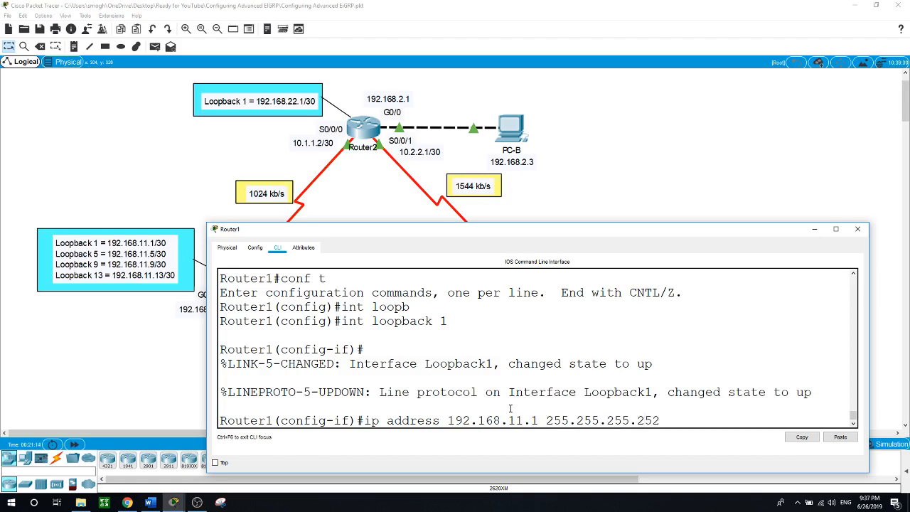
key(Return)
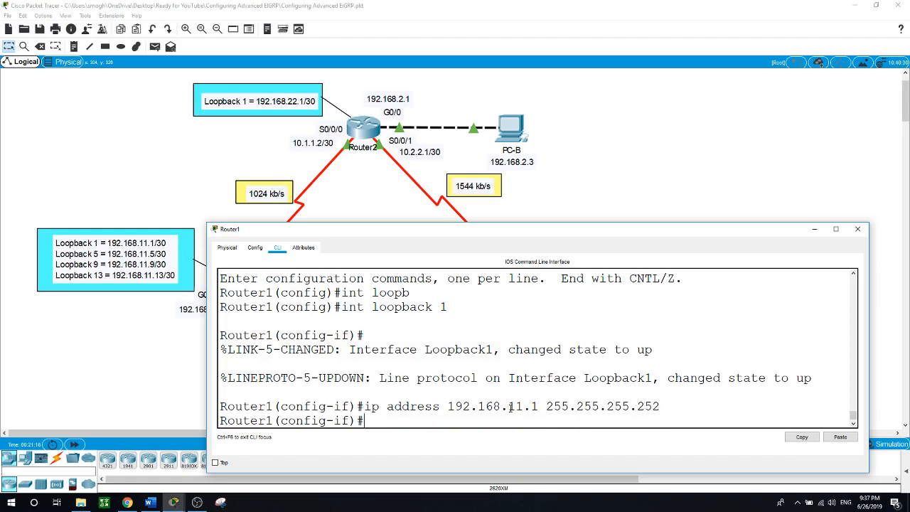
Create Loopbacks 5, 9 and 13 with 192.168.11.5, .9 and .13, mask 255.255.255.252
text(int loop)
key(Tab)
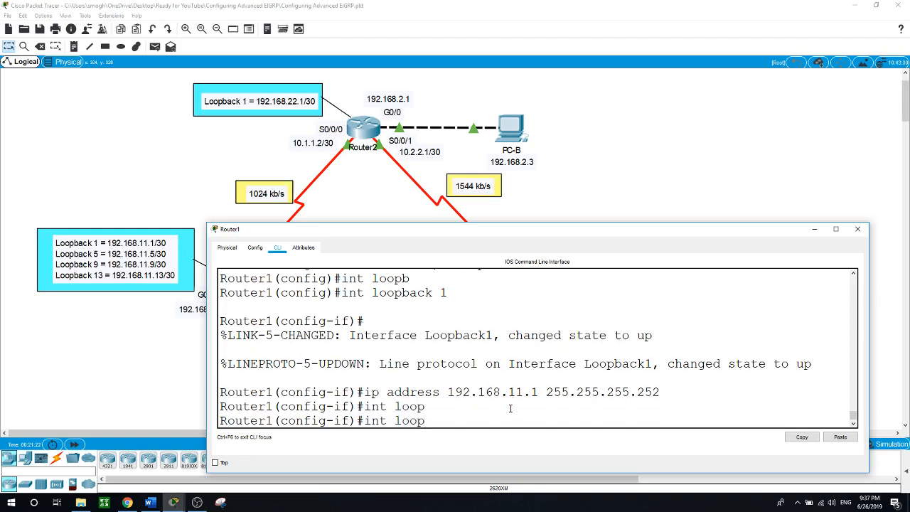
text(back 5)
key(Return)
text(ip a)
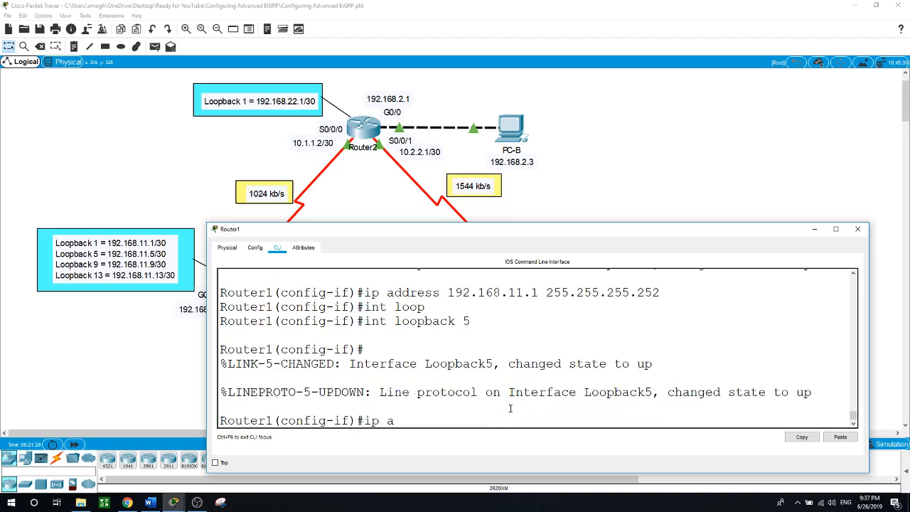
text(ddress 192.168.11.5 255.255.)
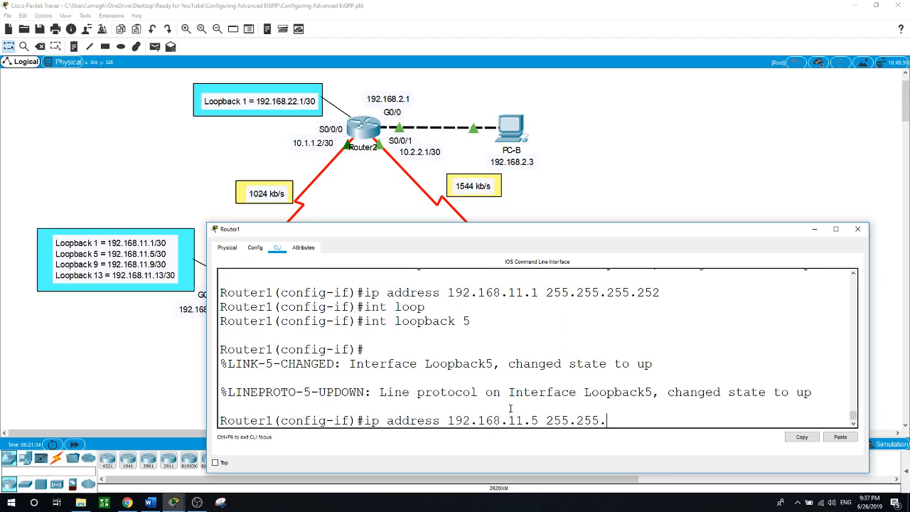
text(255.252)
key(Return)
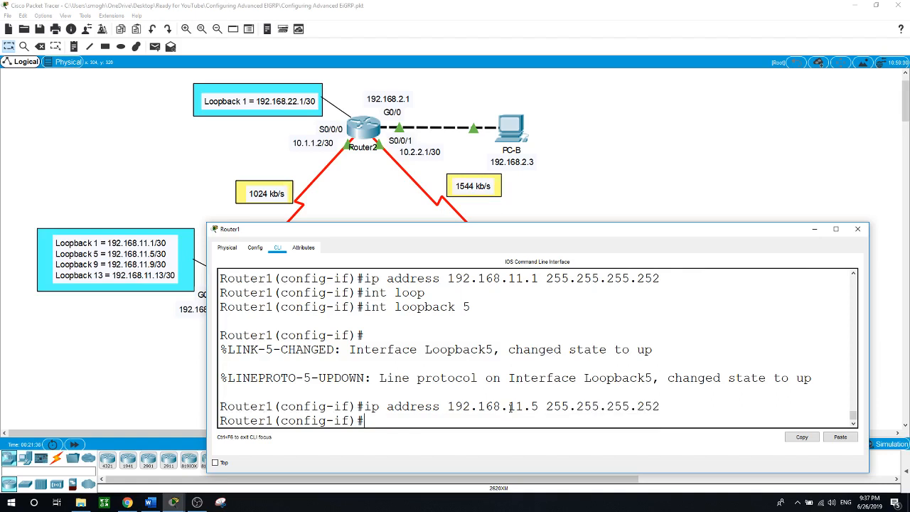
text(int loopback 9)
key(Return)
text(i)
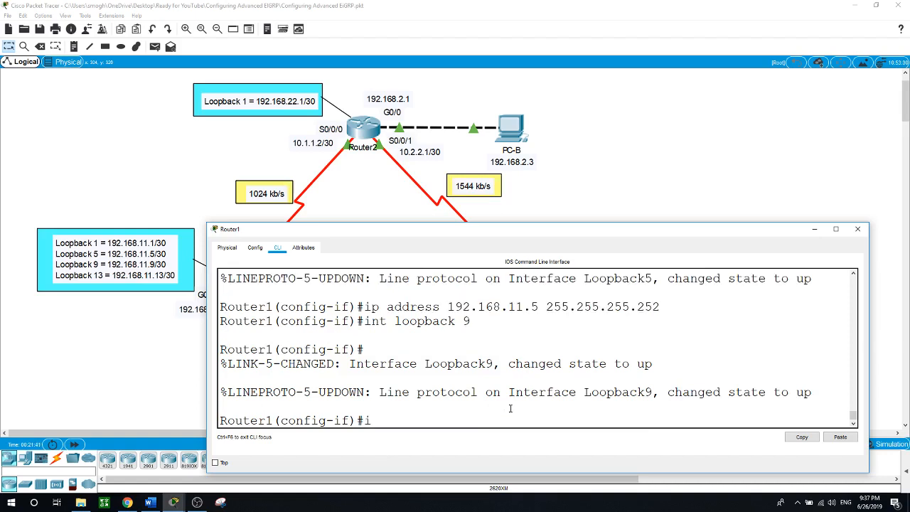
text(p address 192.168.11.9 )
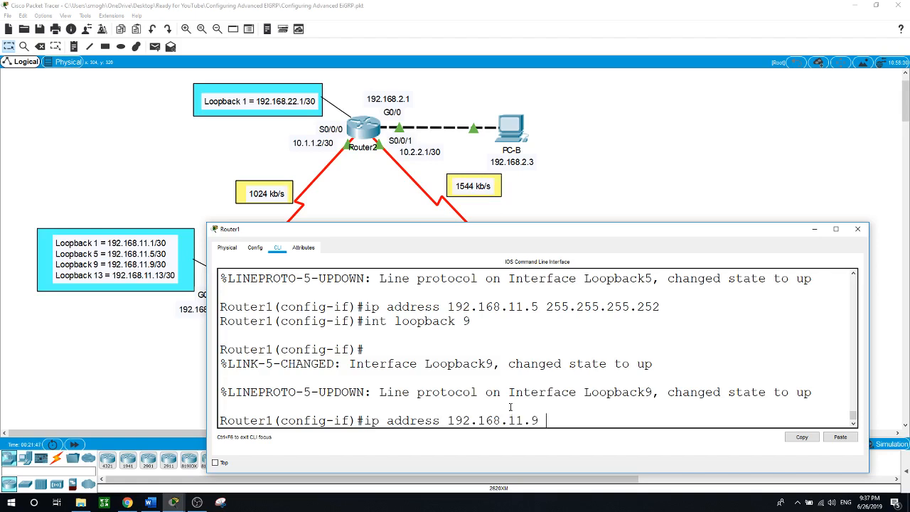
text(255.255.255.252)
key(Return)
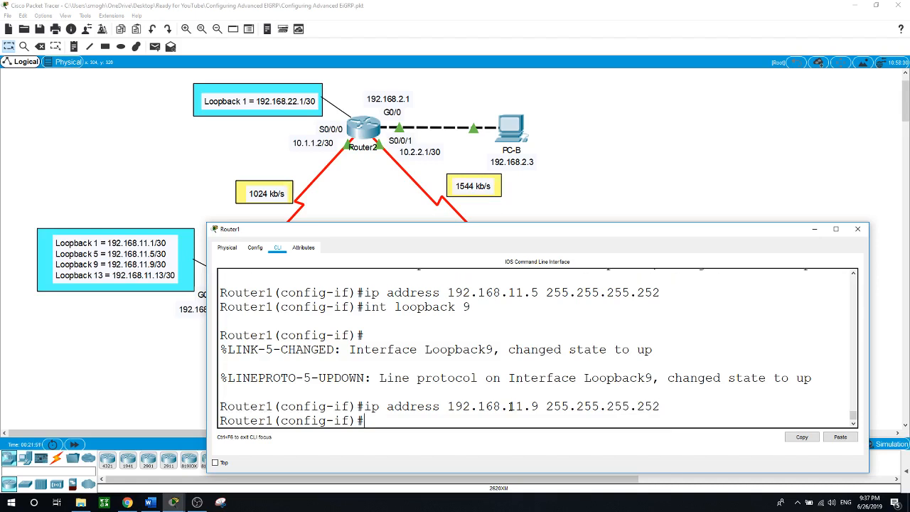
text(int loopback )
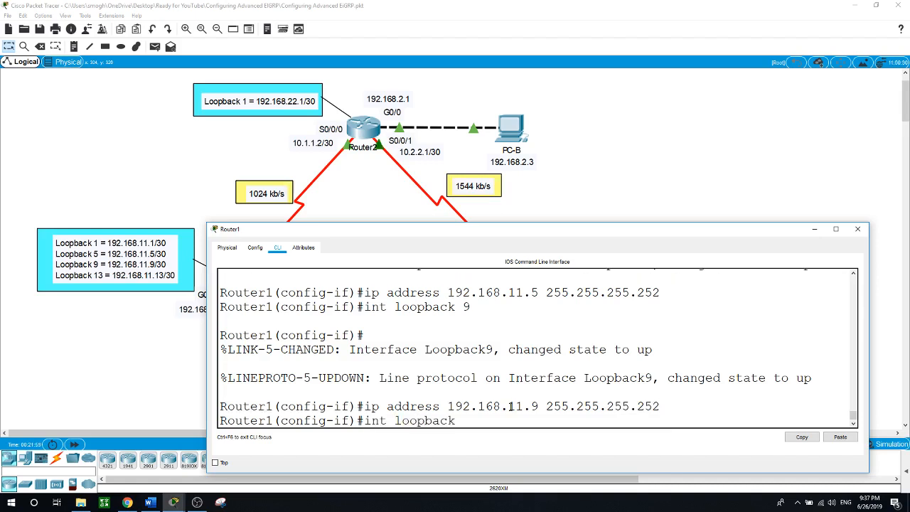
text(13)
key(Return)
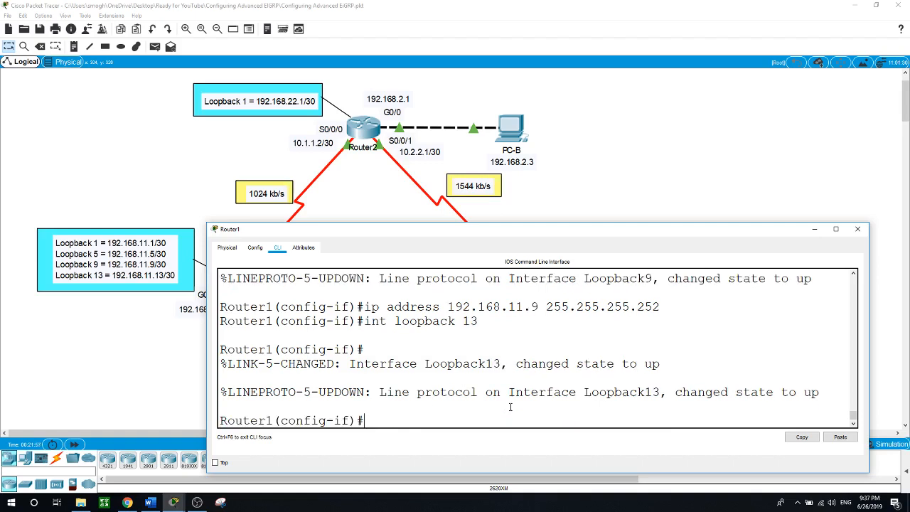
text(ip address 192.168.11.1)
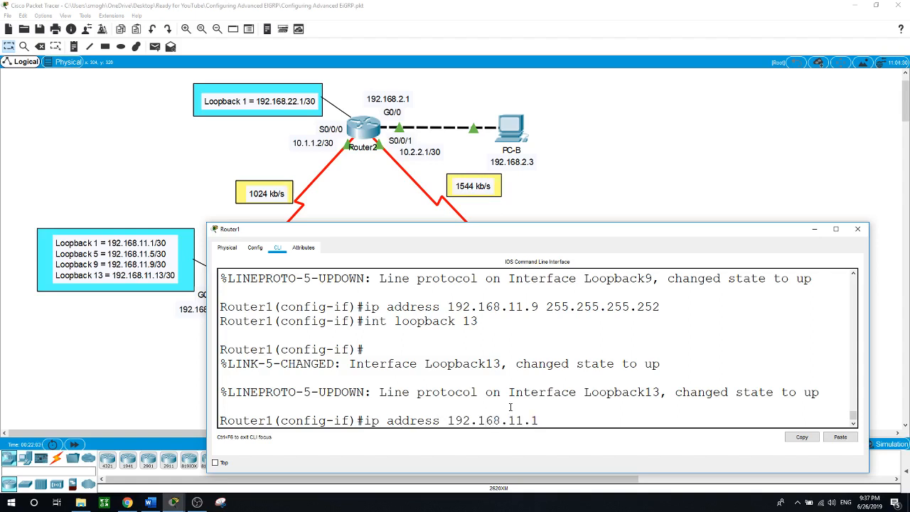
text(3 255.255.255.252)
key(Return)
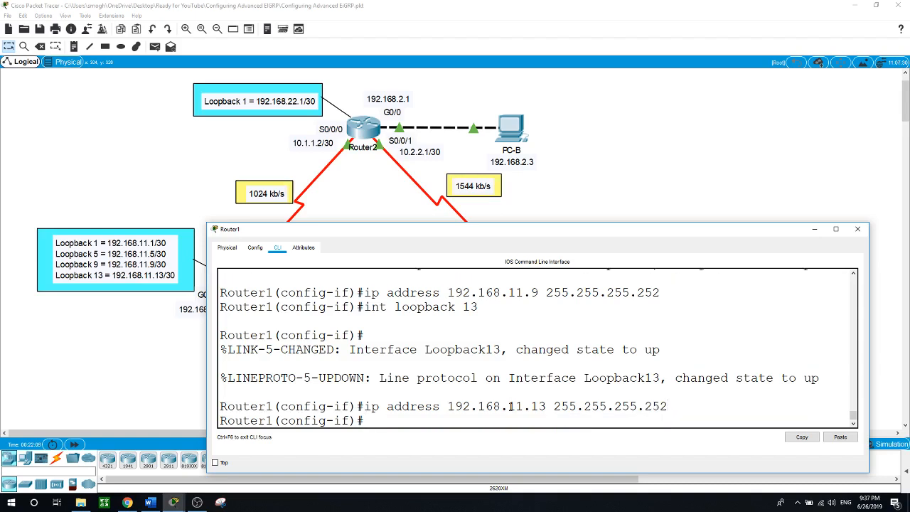
click(95, 393)
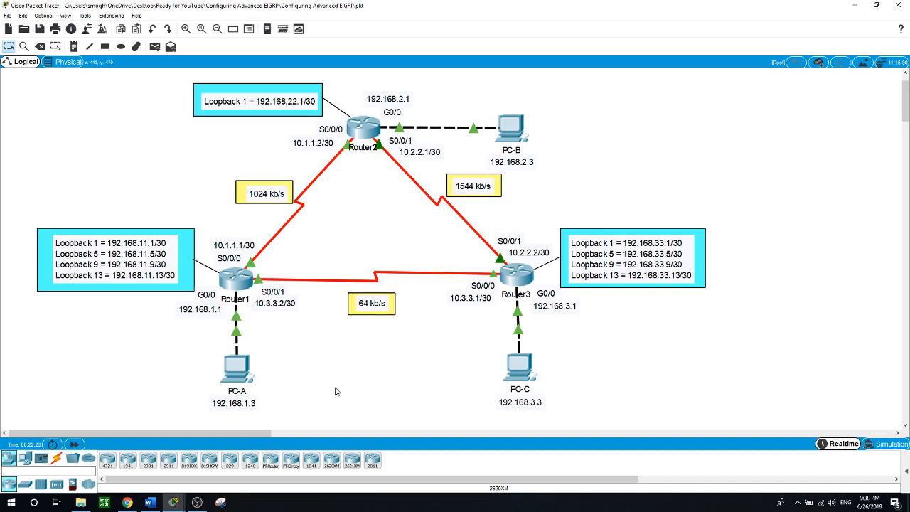
On Router1, leave interface configuration and enter router eigrp 1
click(249, 286)
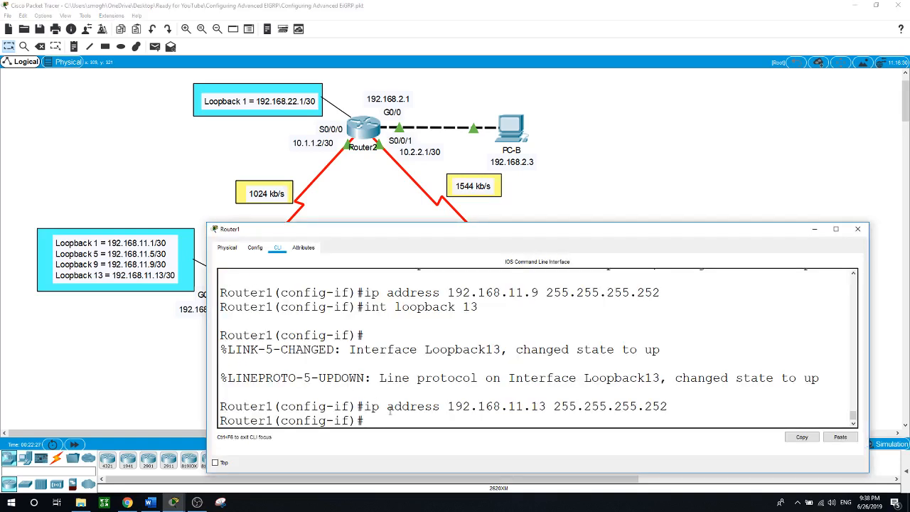
text(exit)
key(Return)
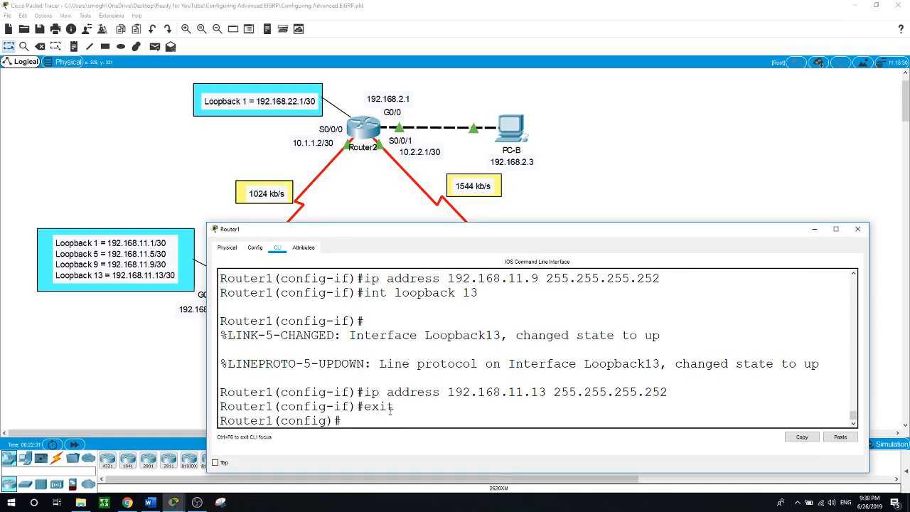
text(router eigrp 1)
key(Return)
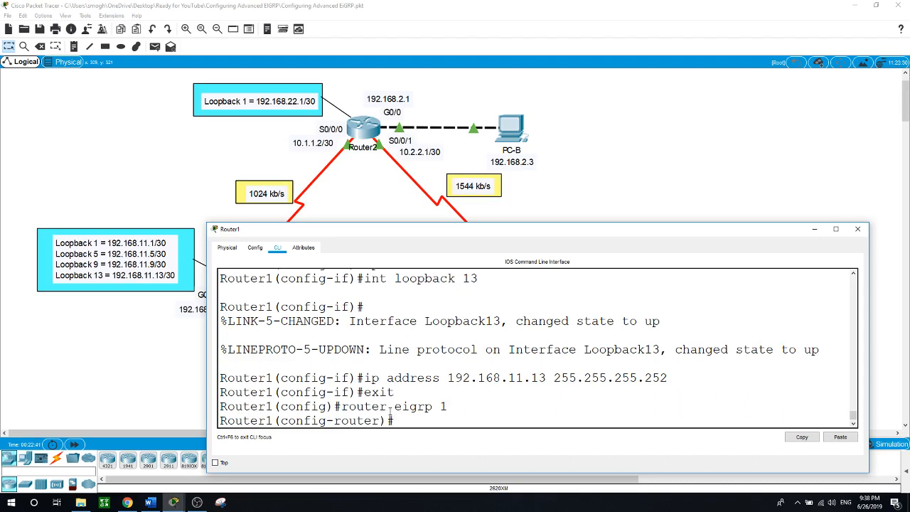
Run 'do show ip route connected' to list the 192.168.11.0, .4, .8, .12 /30 networks
text(do show ip route conn)
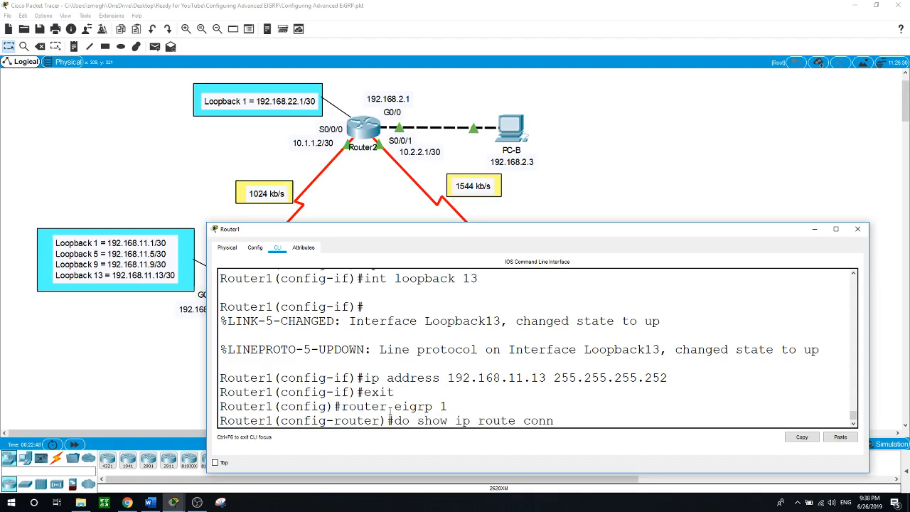
key(Tab)
text(ected)
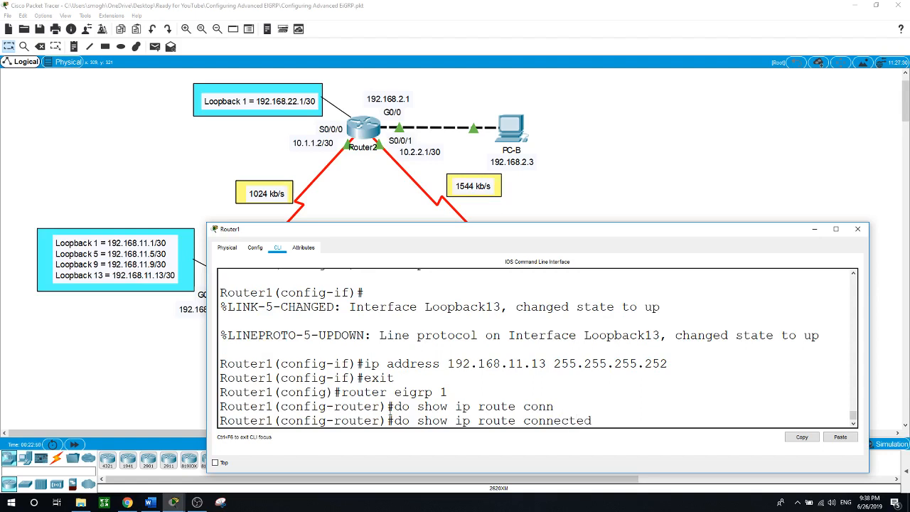
key(Return)
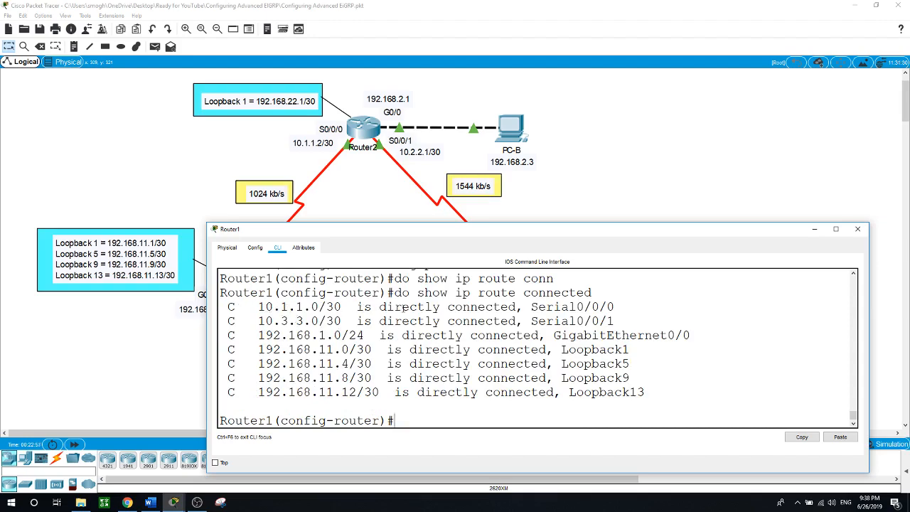
drag(448, 233, 523, 244)
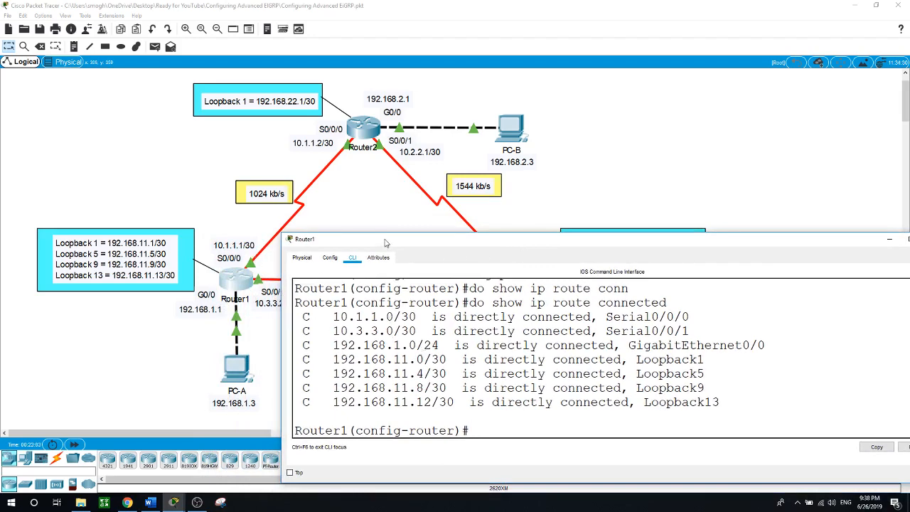
drag(385, 240, 399, 297)
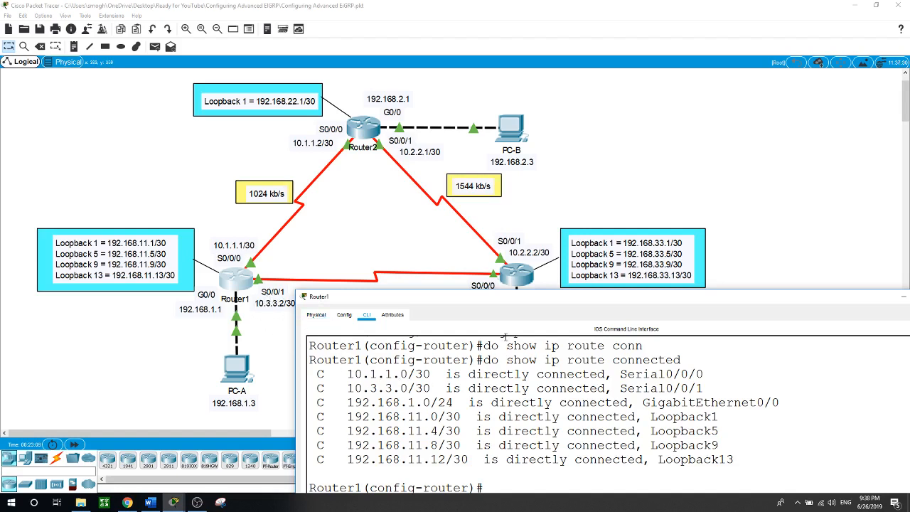
drag(541, 312, 515, 218)
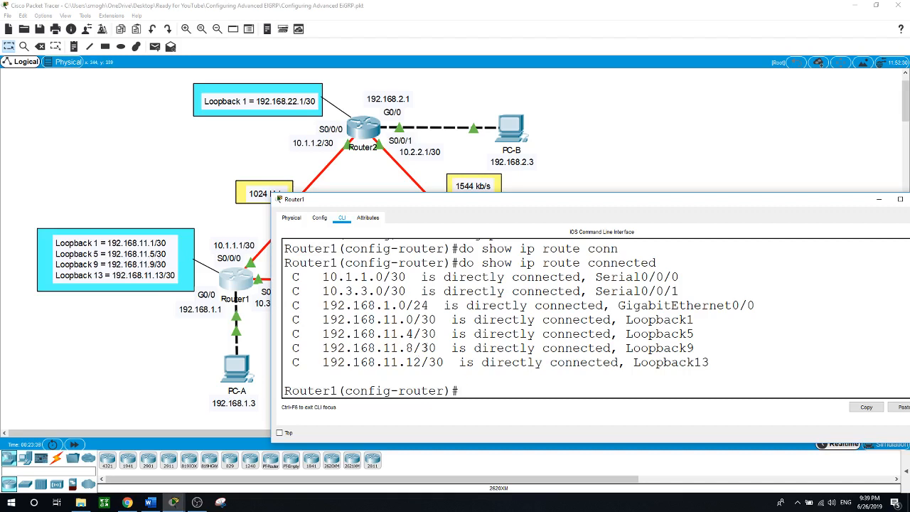
scroll(425, 348, down, 1)
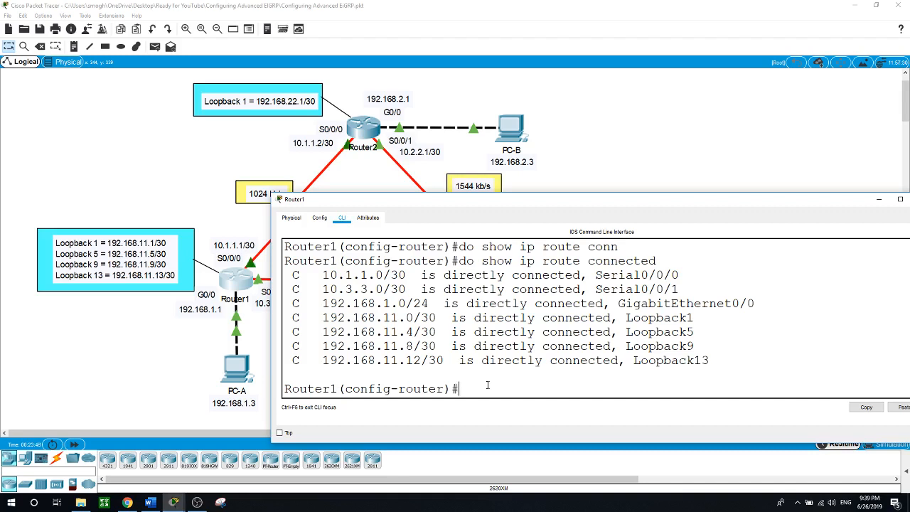
Add EIGRP network statements 192.168.11.0 and 192.168.11.4 with wildcard 0.0.0.3
text(network 192.168.11.0 0.0.0.)
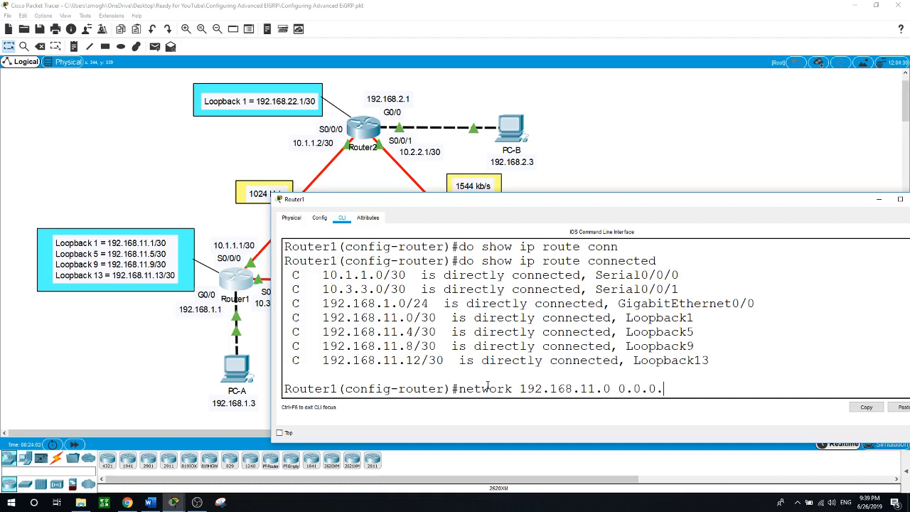
text(3)
key(Return)
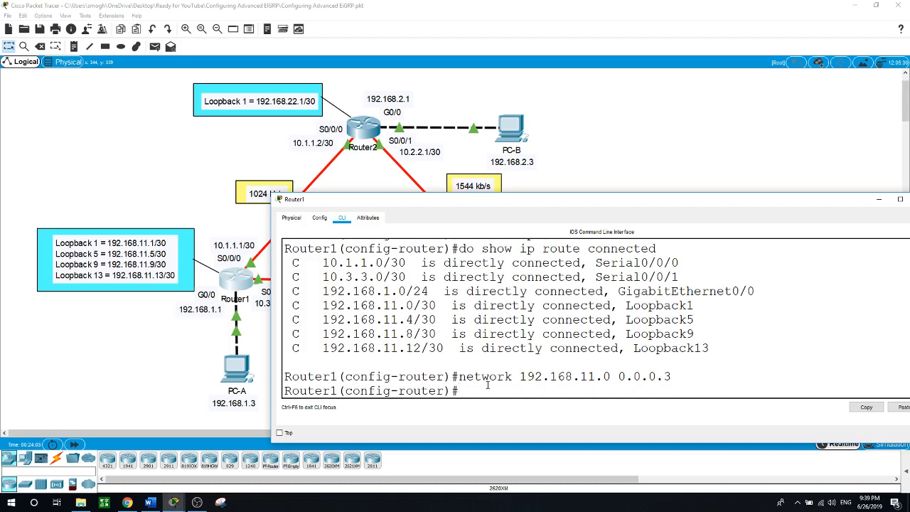
key(Up)
key(Left)
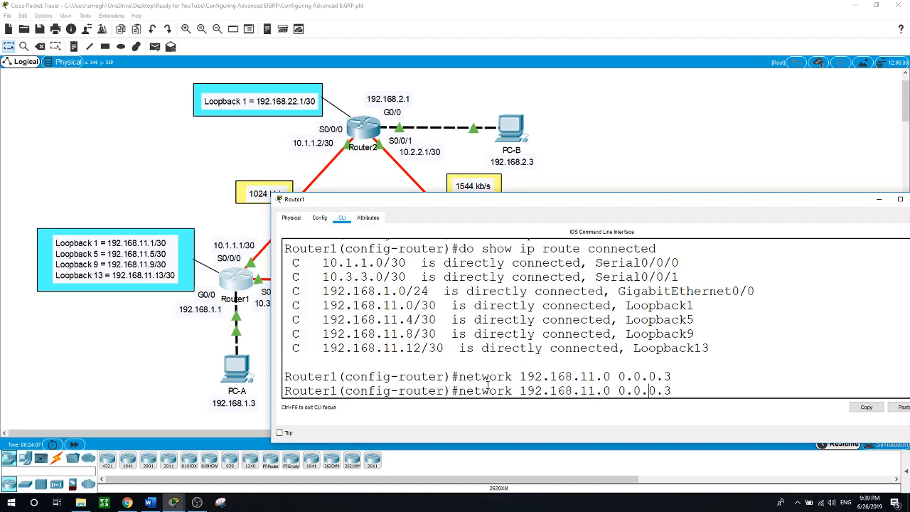
key(Left)
key(Left)
key(Left)
key(BackSpace)
text(4)
key(Return)
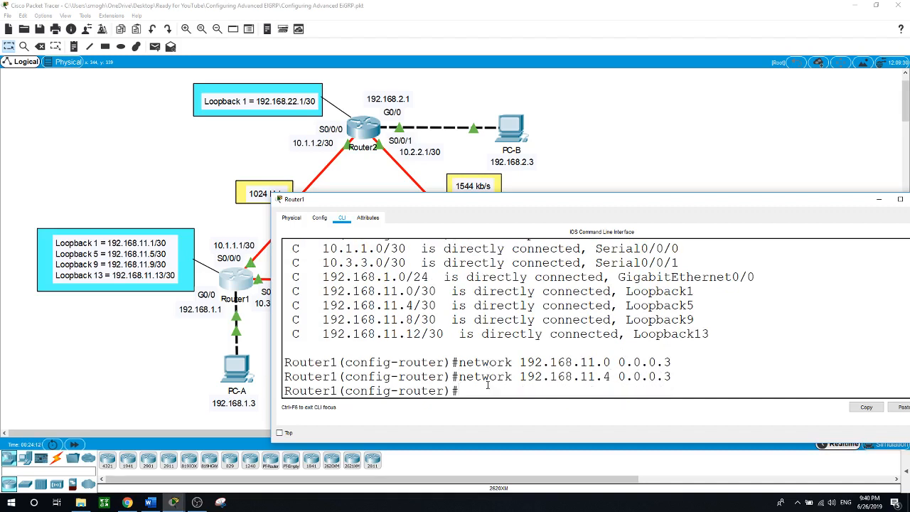
Add EIGRP network statements 192.168.11.8 and 192.168.11.12 with wildcard 0.0.0.3
key(Up)
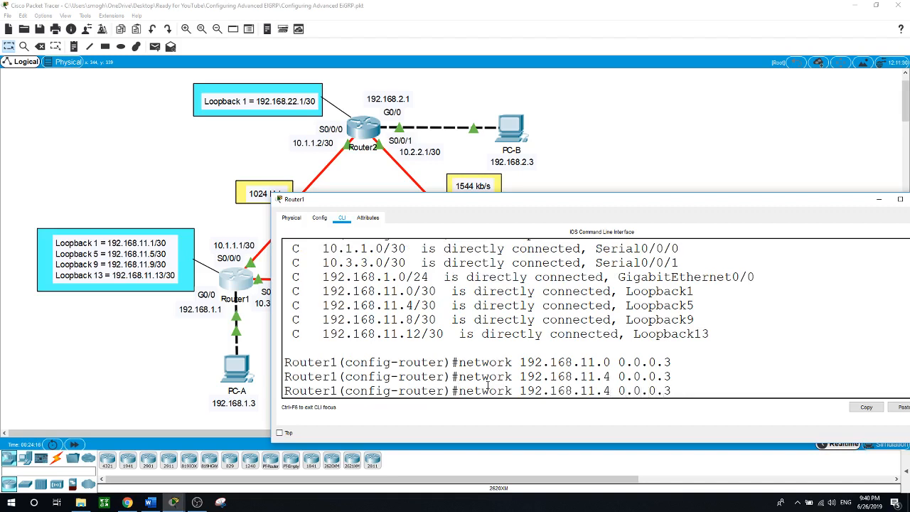
key(Left)
key(Left)
key(Left)
key(Left)
key(Left)
key(Left)
key(Left)
key(Left)
key(BackSpace)
text(8)
key(Return)
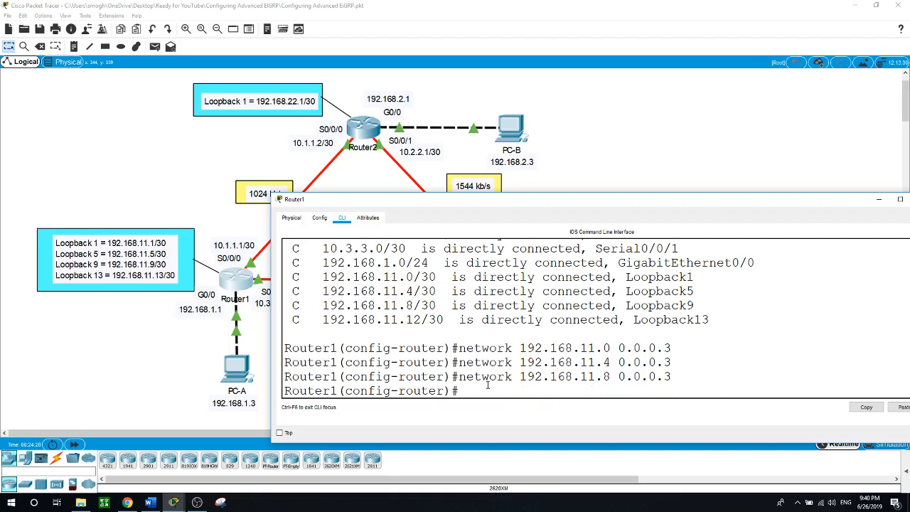
key(Up)
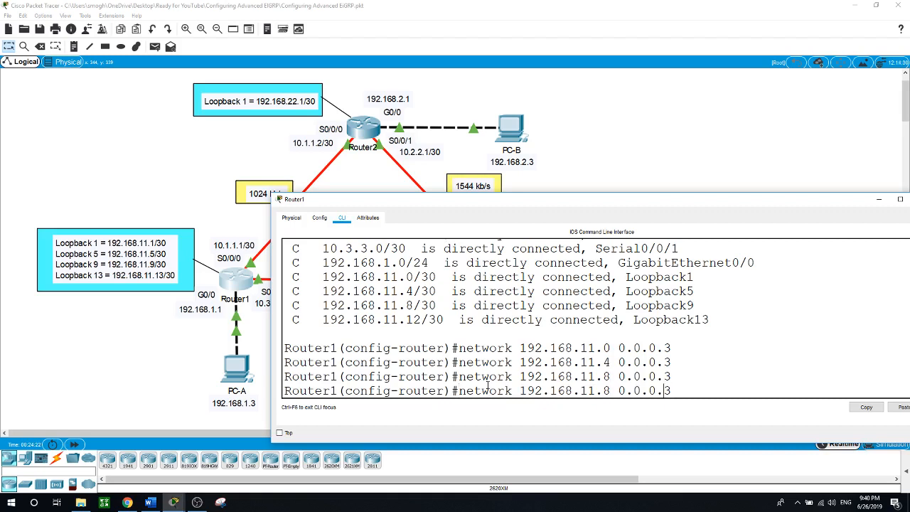
key(Left)
key(Left)
key(Left)
key(Left)
key(Left)
key(Left)
key(BackSpace)
text(12)
key(Return)
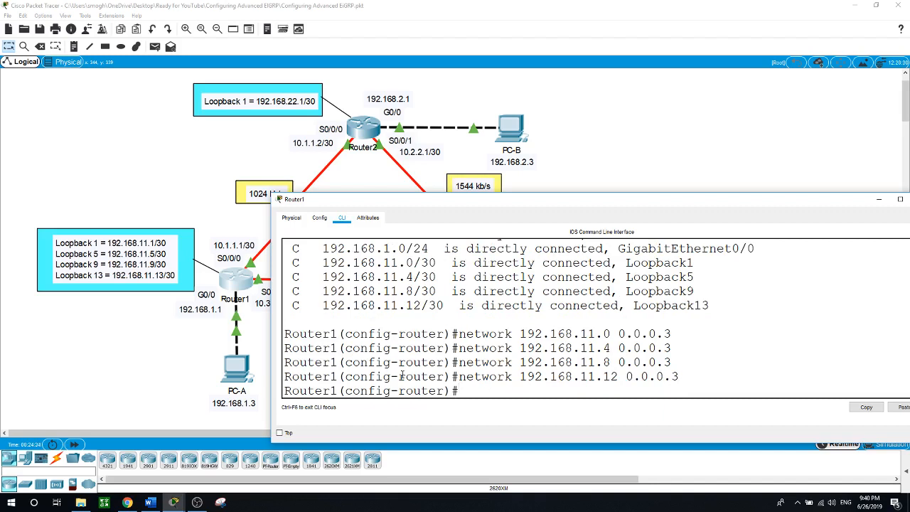
On Router2, return to privileged mode and run show ip route eigrp
click(135, 353)
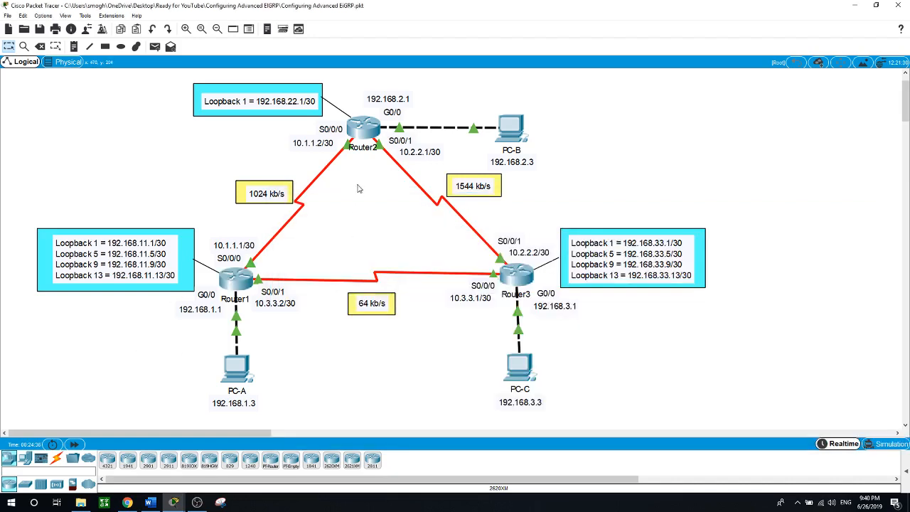
click(363, 138)
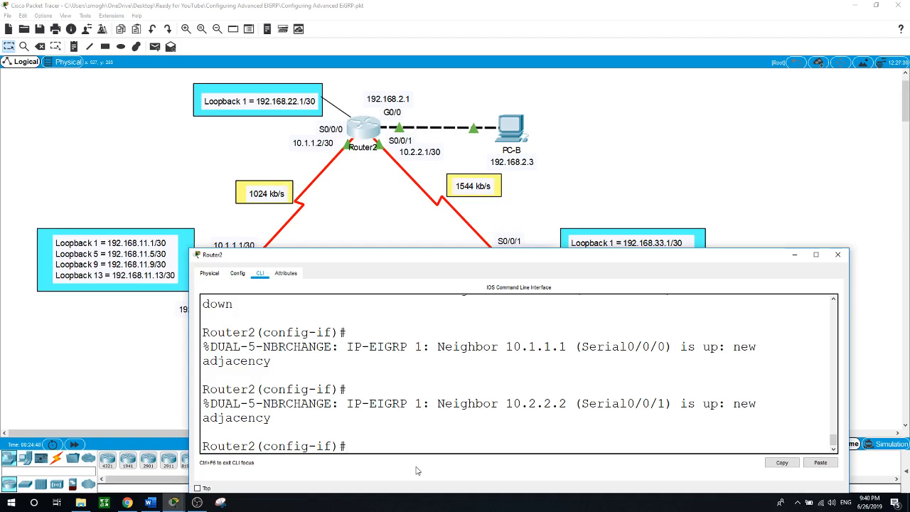
text(end)
key(Return)
key(Return)
text(show ip ro)
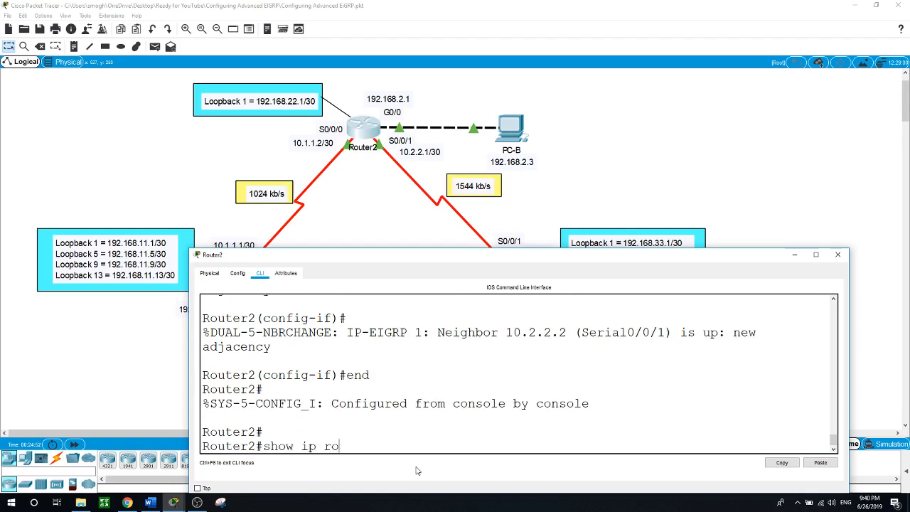
text(ute eigrp)
key(Return)
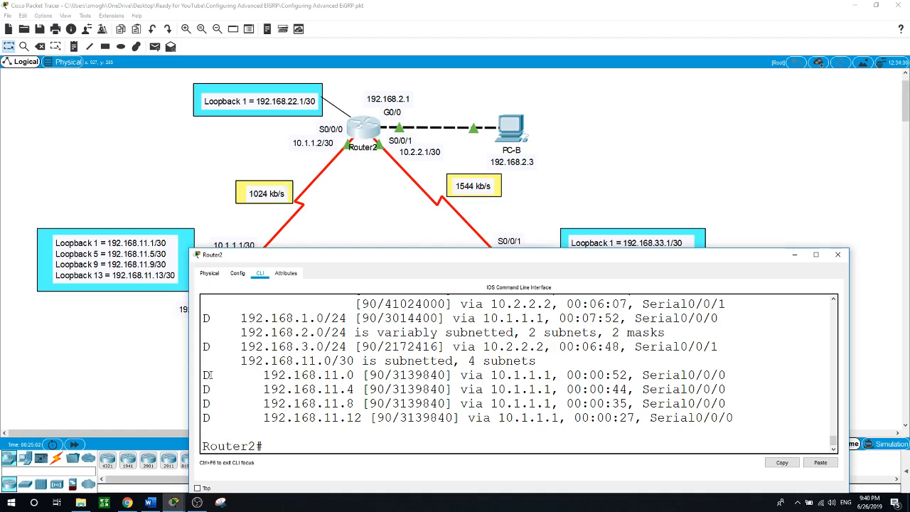
Highlight the four D 192.168.11.x /30 routes learned via next hop 10.1.1.1
drag(210, 377, 203, 377)
drag(538, 249, 546, 190)
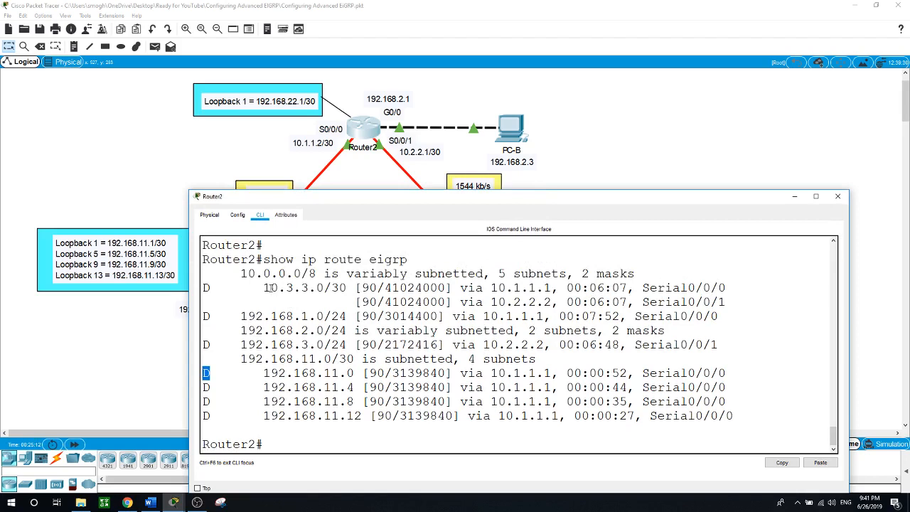
click(417, 273)
drag(417, 274, 538, 274)
drag(619, 274, 592, 274)
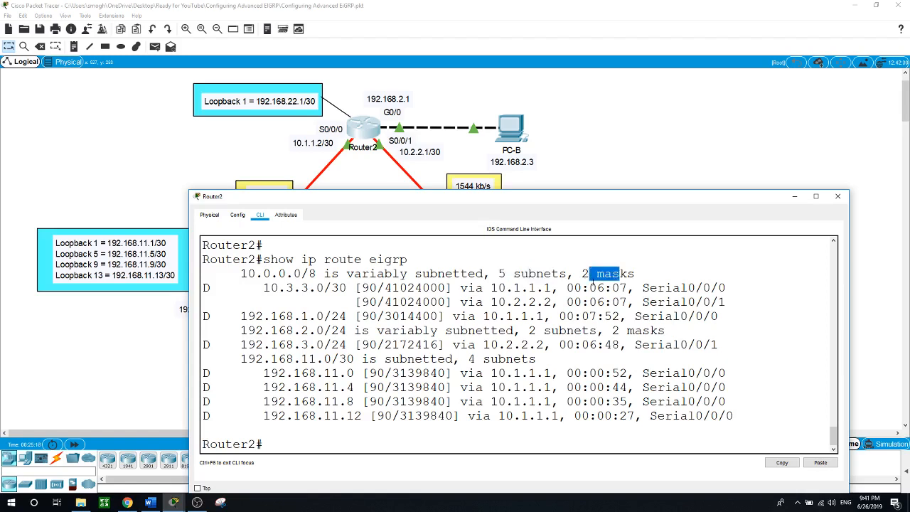
drag(264, 288, 326, 288)
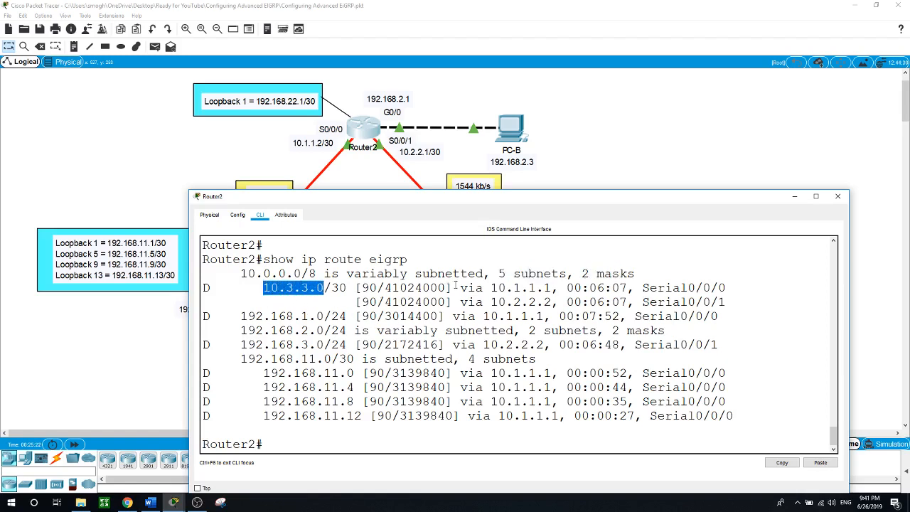
drag(491, 288, 554, 302)
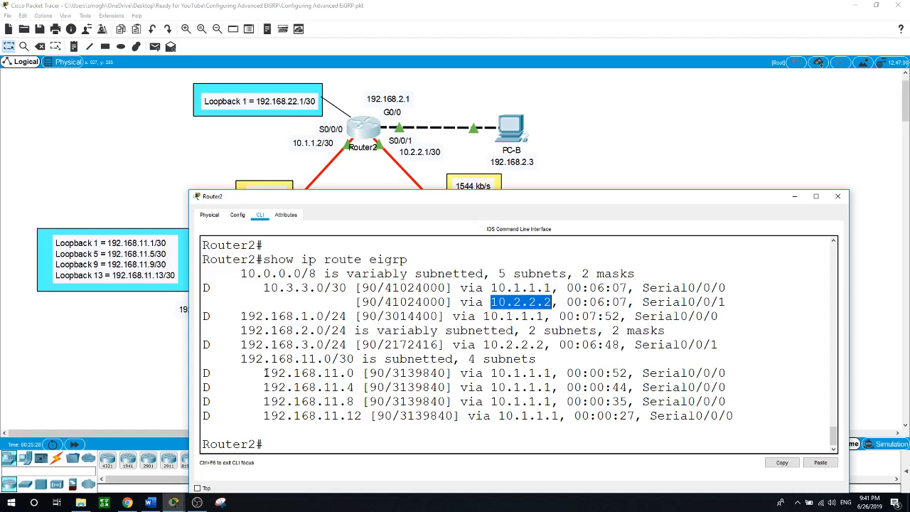
drag(265, 372, 745, 417)
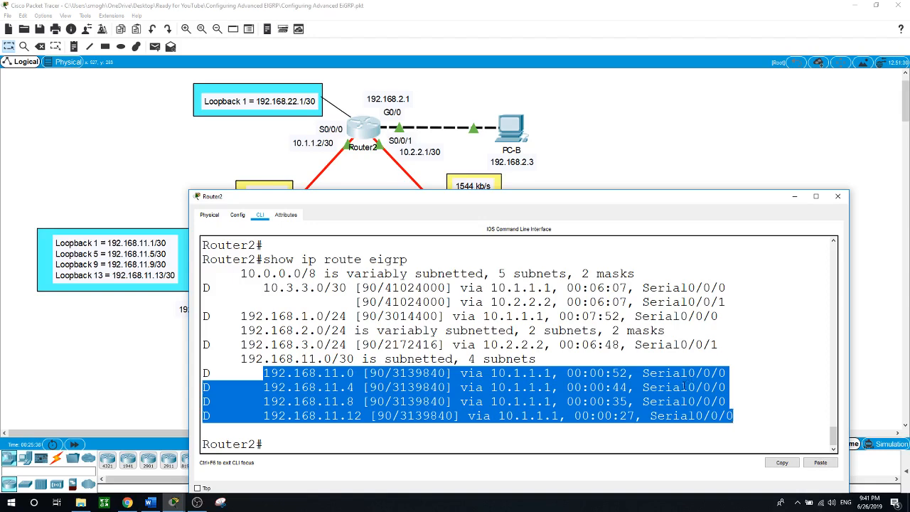
click(737, 173)
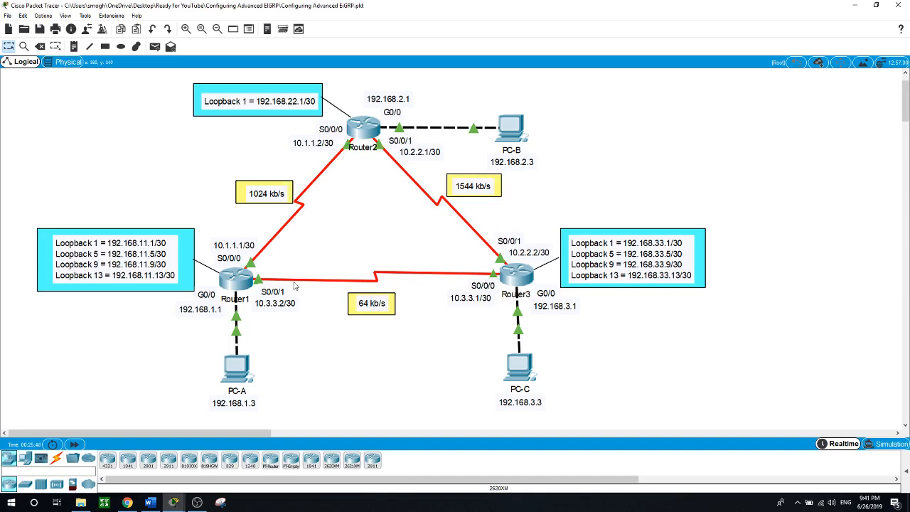
click(363, 128)
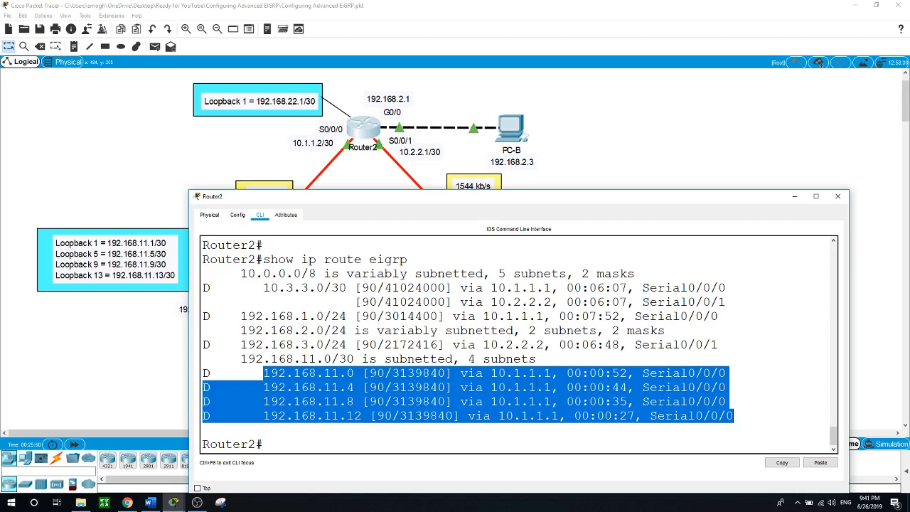
click(367, 183)
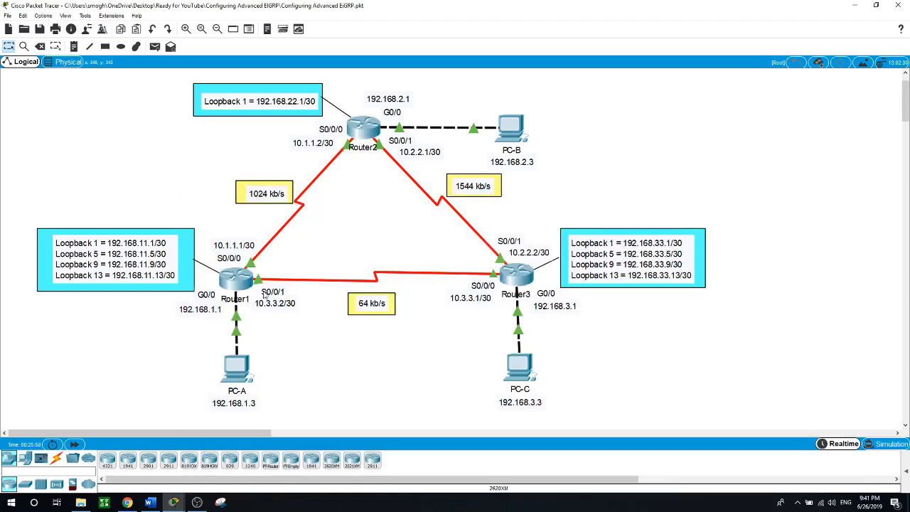
On Router1's console, exit to privileged mode and re-enter global configuration
click(242, 281)
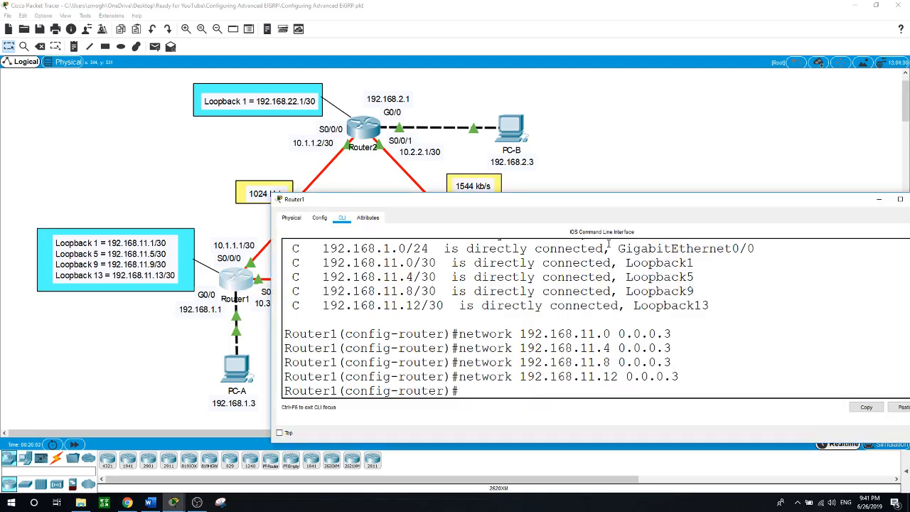
drag(619, 204, 561, 202)
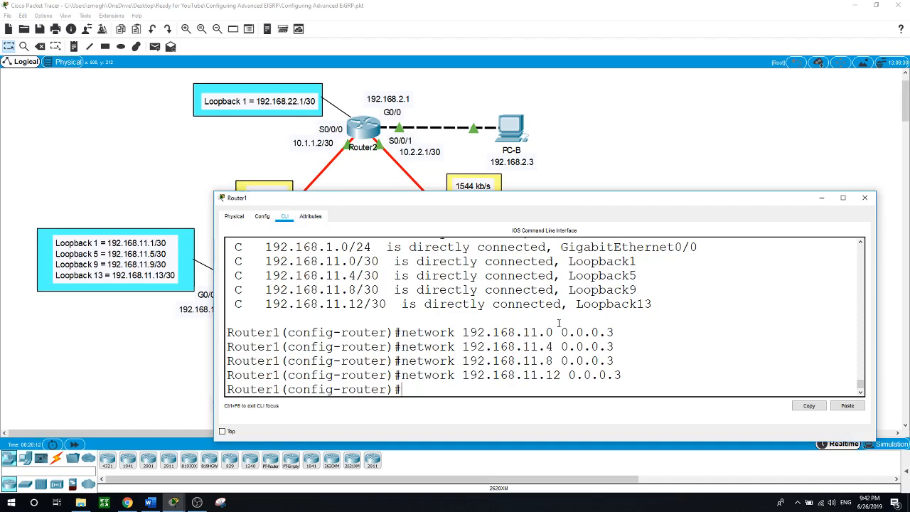
text(end)
key(Return)
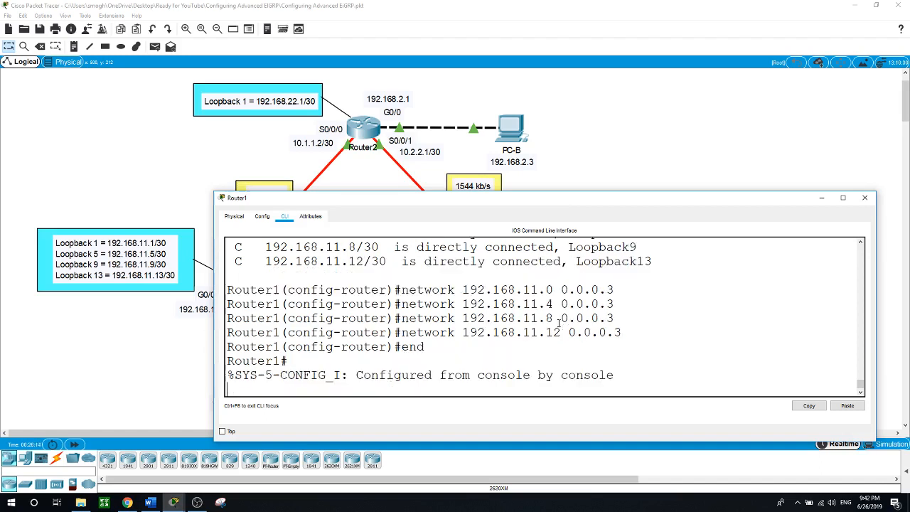
key(Return)
text(conf t)
key(Return)
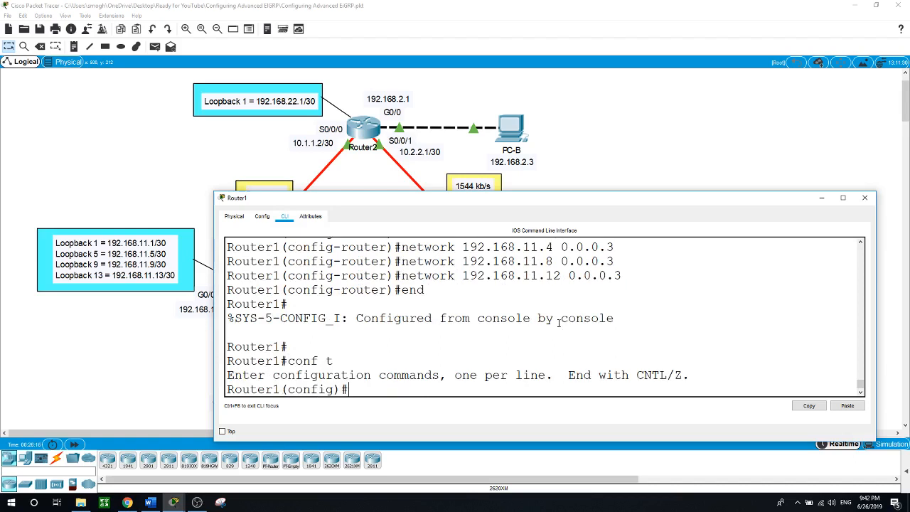
Enable auto-summary under router eigrp 1 on Router1
text(router eigrp 1)
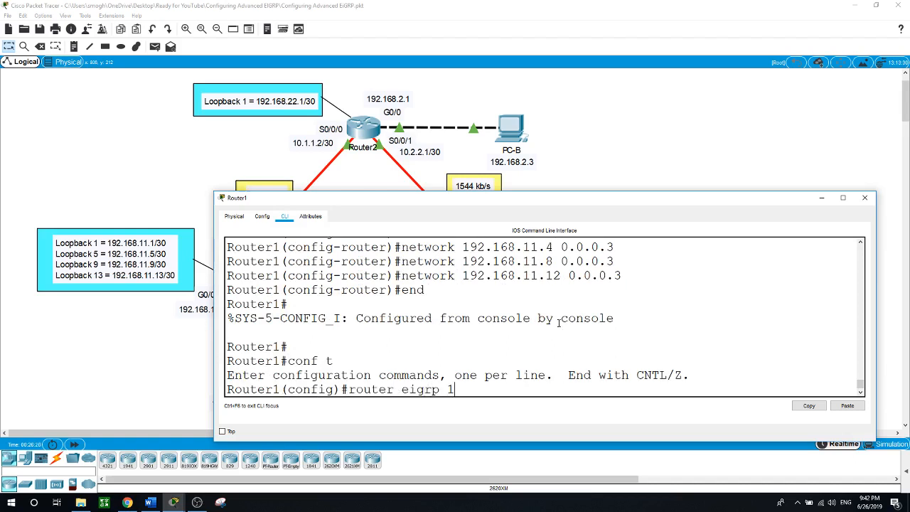
key(Return)
text(au)
key(Tab)
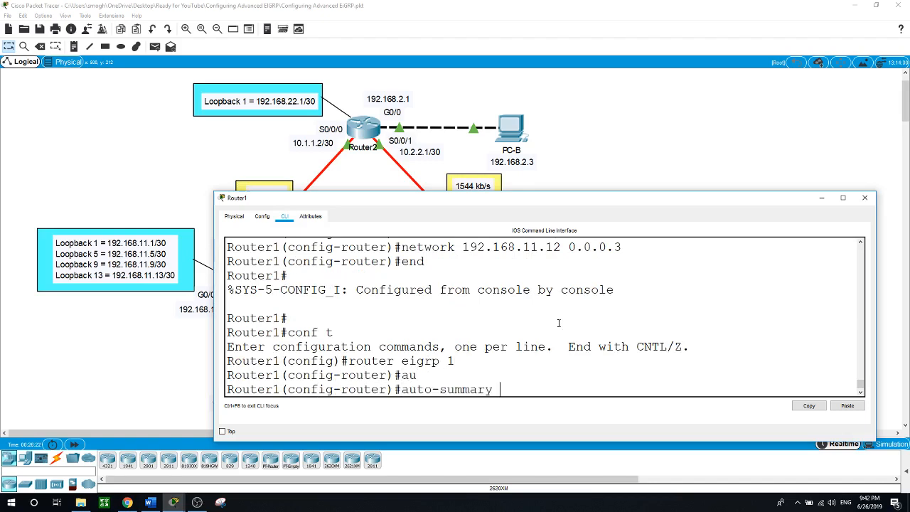
key(Return)
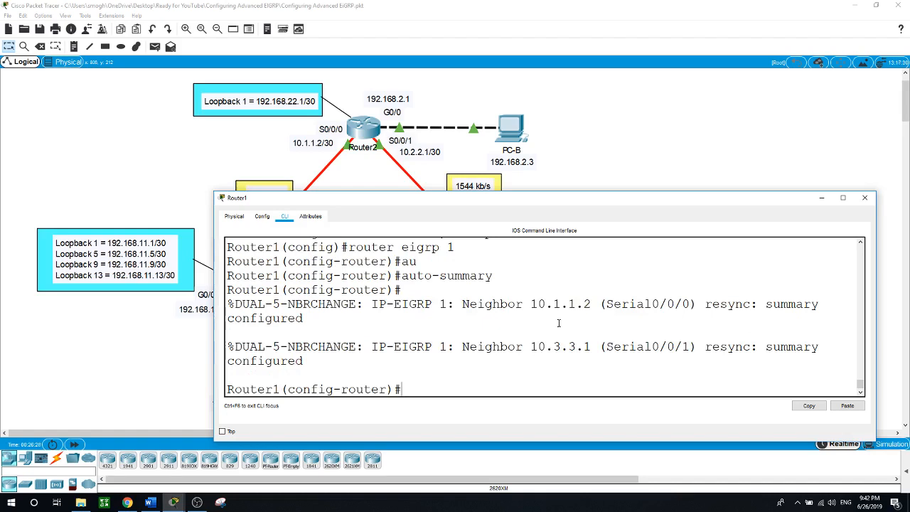
click(831, 71)
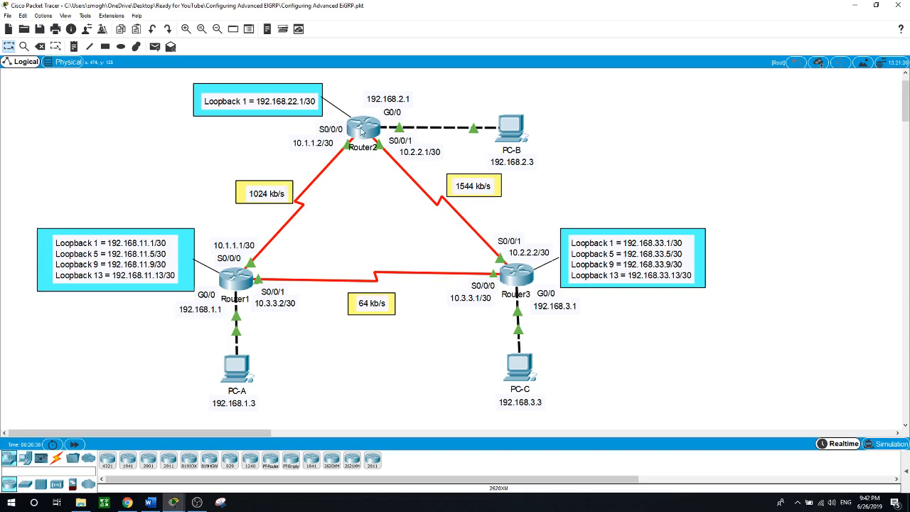
Enlarge Router2's console and highlight the four old 192.168.11.x /30 routes
click(363, 130)
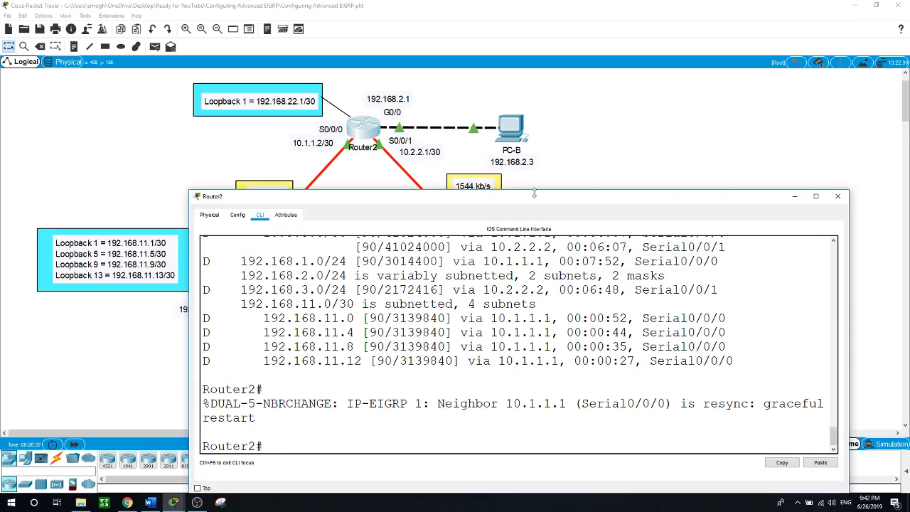
drag(535, 191, 548, 73)
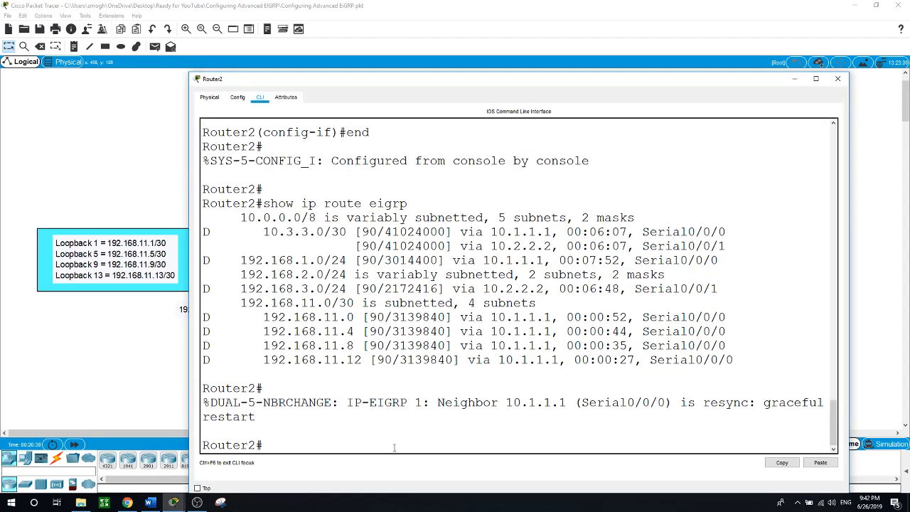
key(Up)
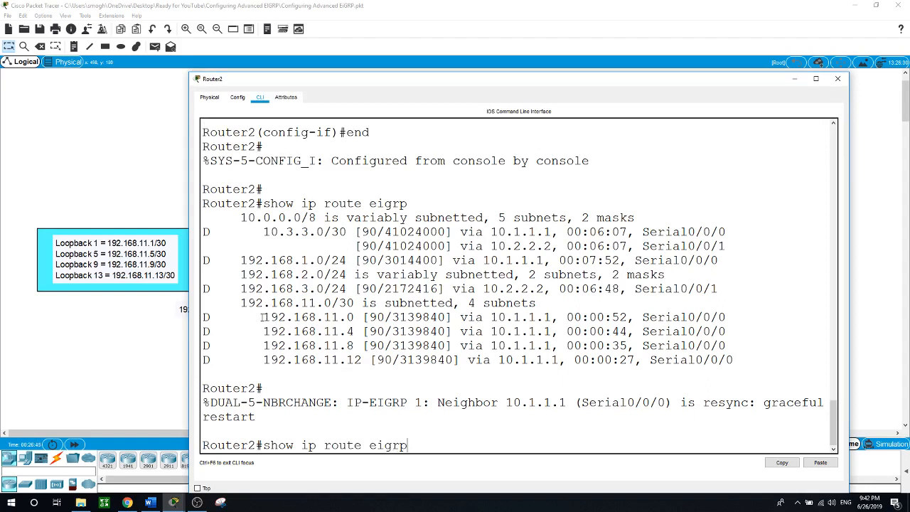
drag(263, 317, 744, 360)
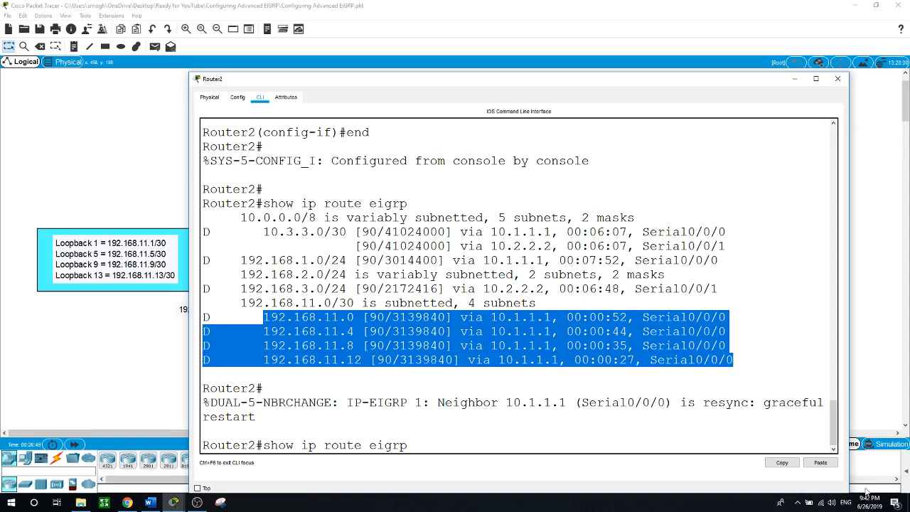
click(431, 446)
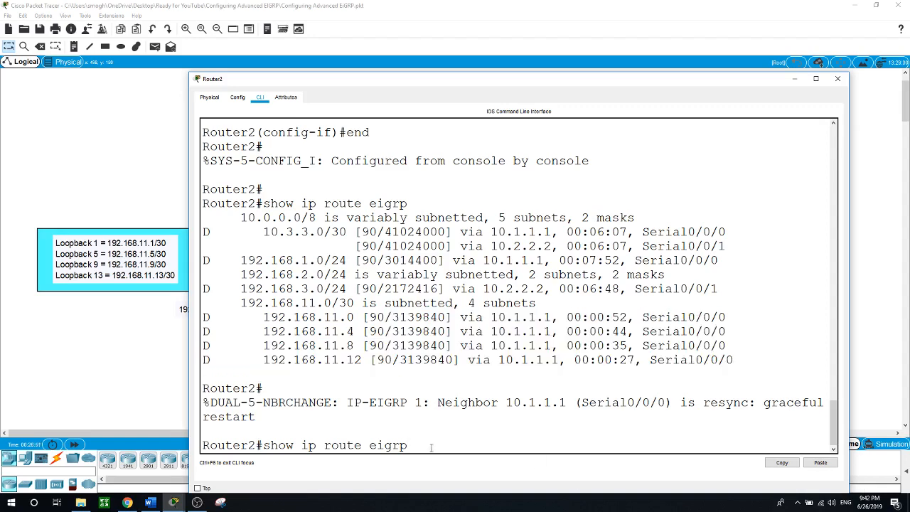
Rerun show ip route eigrp on Router2 and point out the 192.168.1.0, 2.0, 3.0 /24 routes
key(Return)
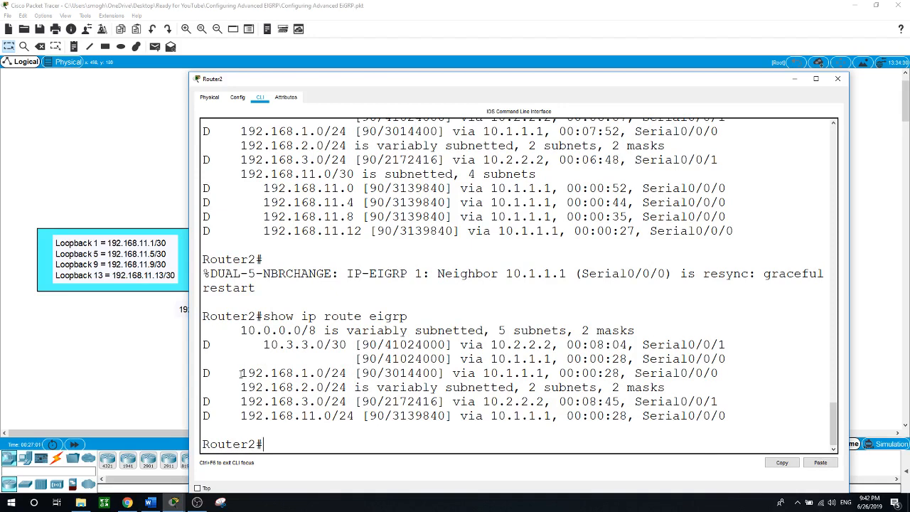
drag(241, 373, 360, 388)
click(306, 357)
drag(242, 387, 325, 388)
drag(241, 402, 356, 402)
click(269, 430)
Highlight the new 192.168.11.0/24 summary route via Serial0/0/0, compared with the old /30 routes
drag(244, 416, 386, 422)
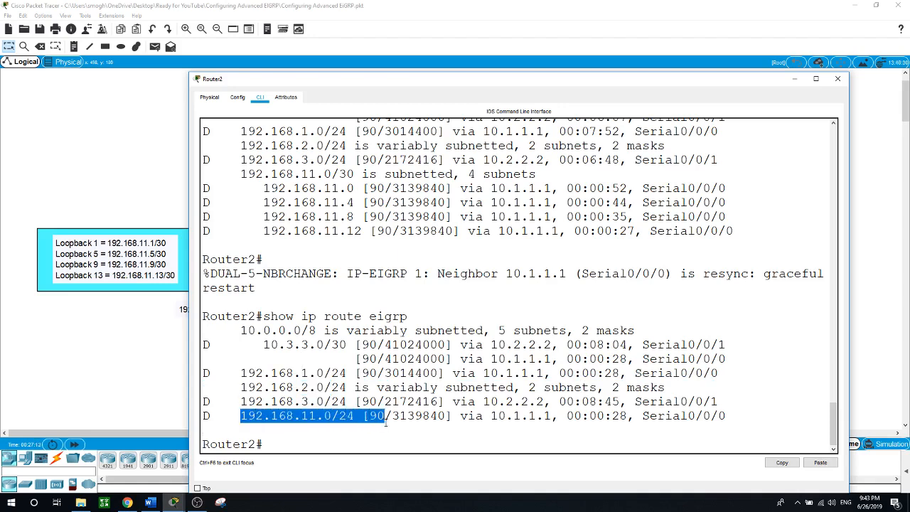
click(330, 424)
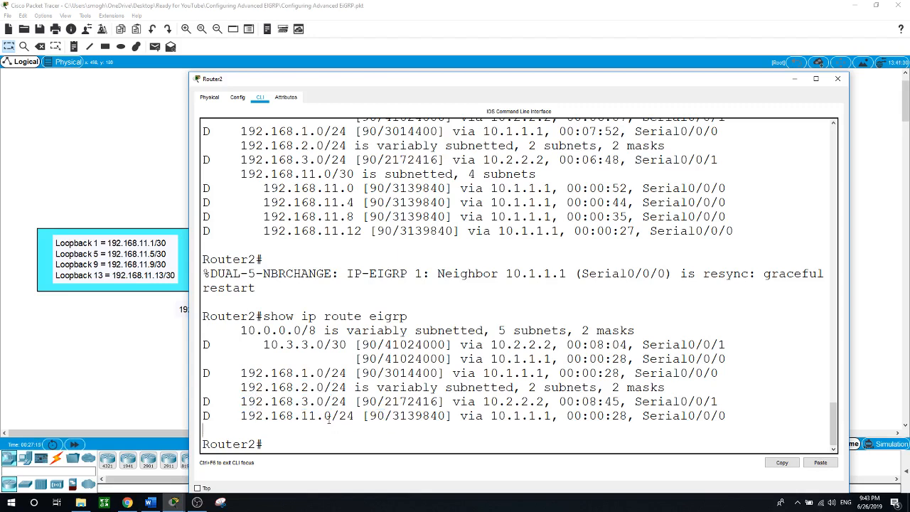
drag(330, 420, 460, 425)
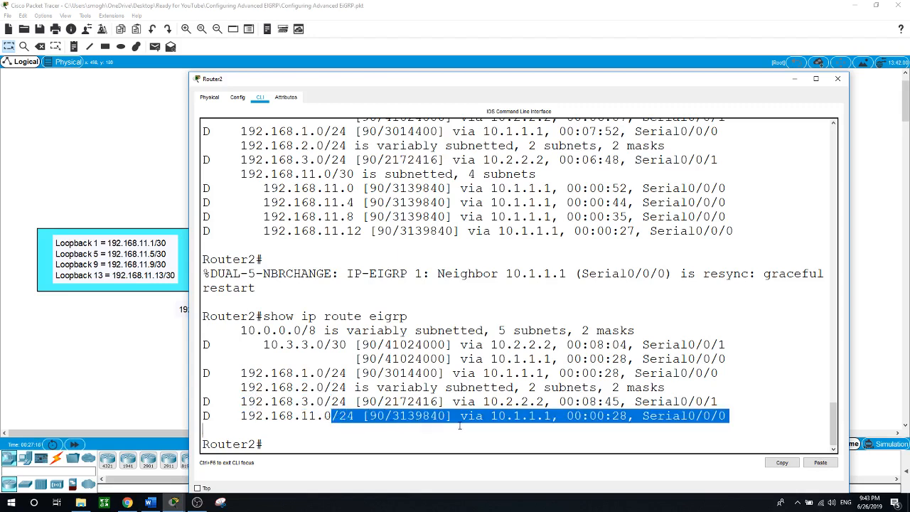
click(497, 425)
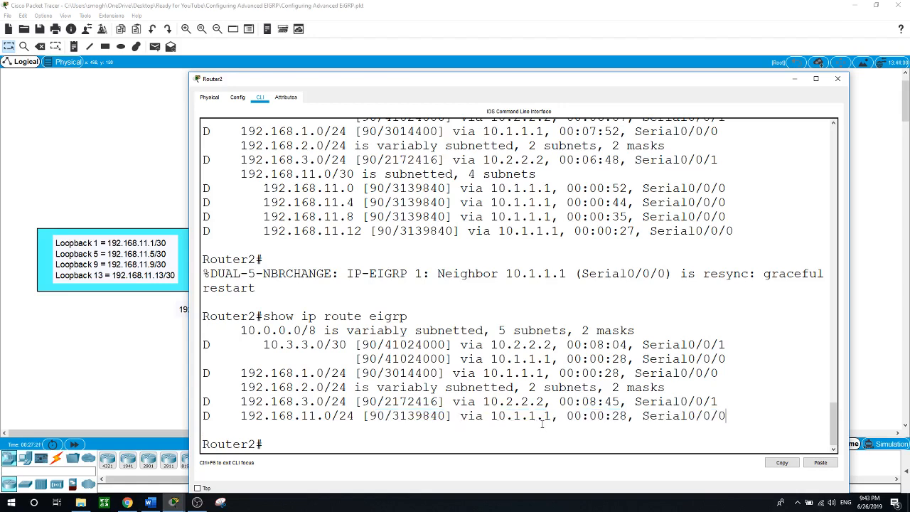
drag(642, 416, 734, 416)
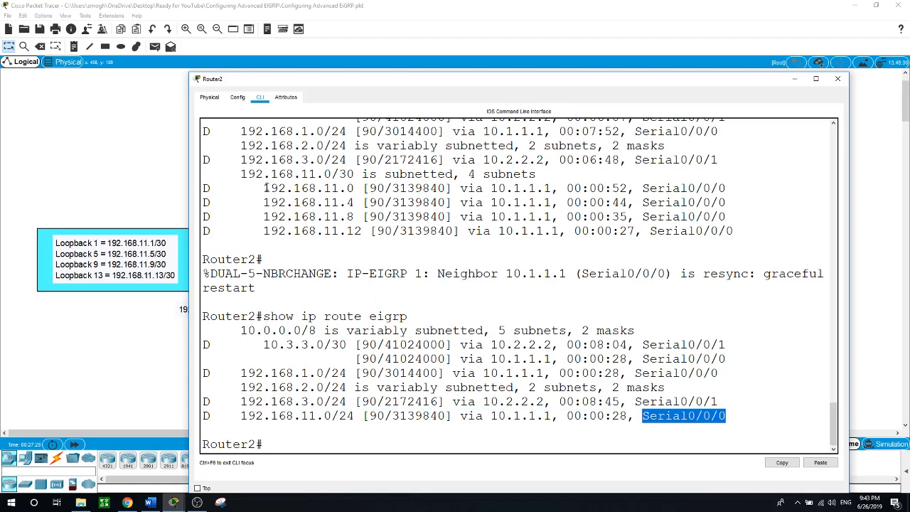
drag(263, 188, 384, 231)
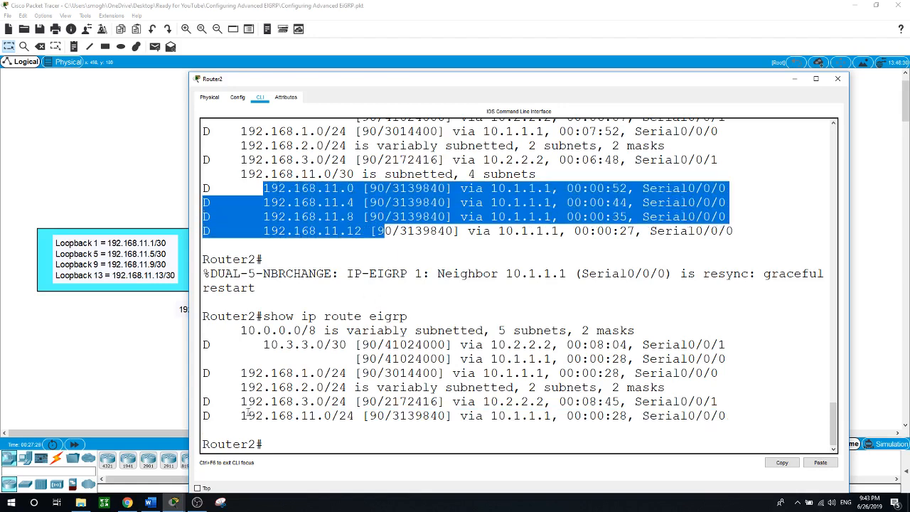
drag(240, 416, 368, 418)
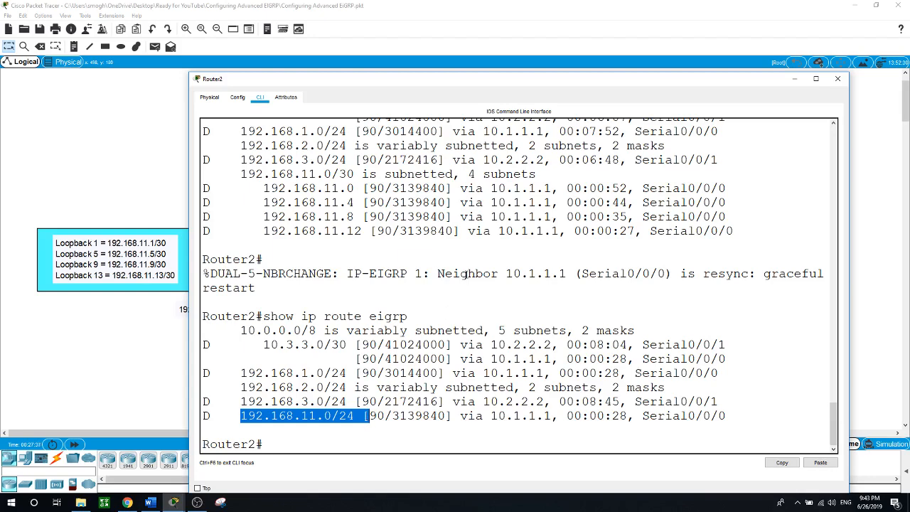
drag(514, 78, 534, 268)
scroll(578, 402, down, 5)
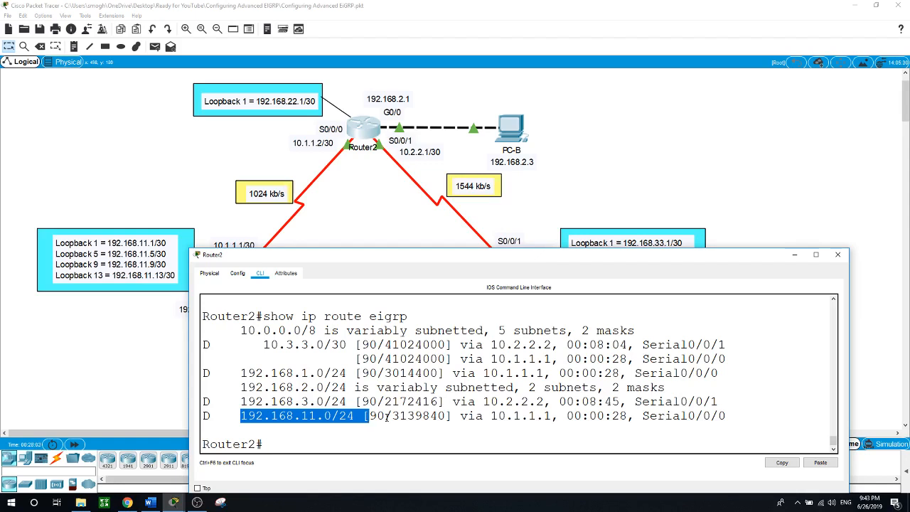
On Router3, enter global configuration, create interface Loopback1 and begin its ip address command
click(599, 175)
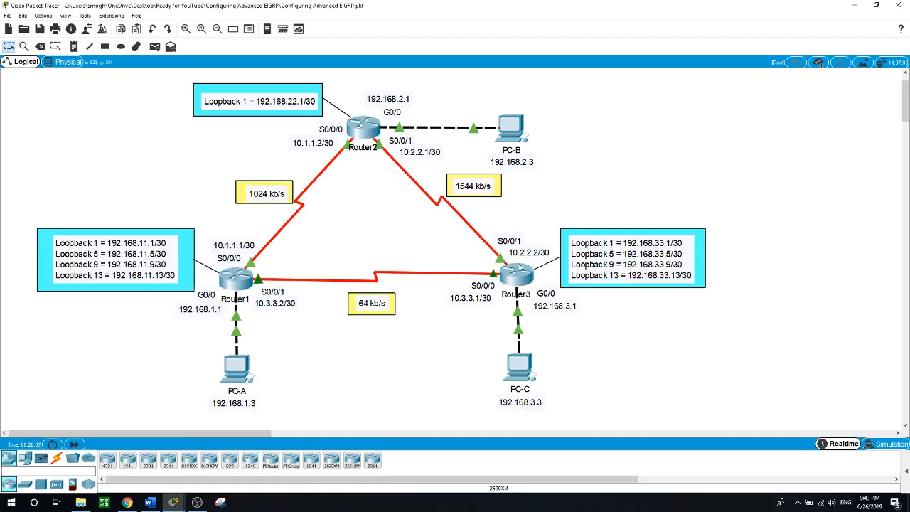
click(525, 274)
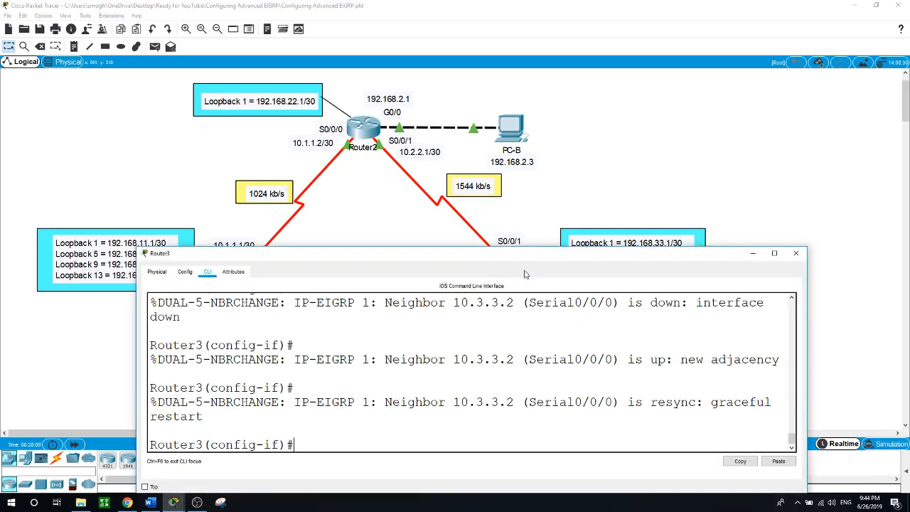
drag(498, 260, 504, 253)
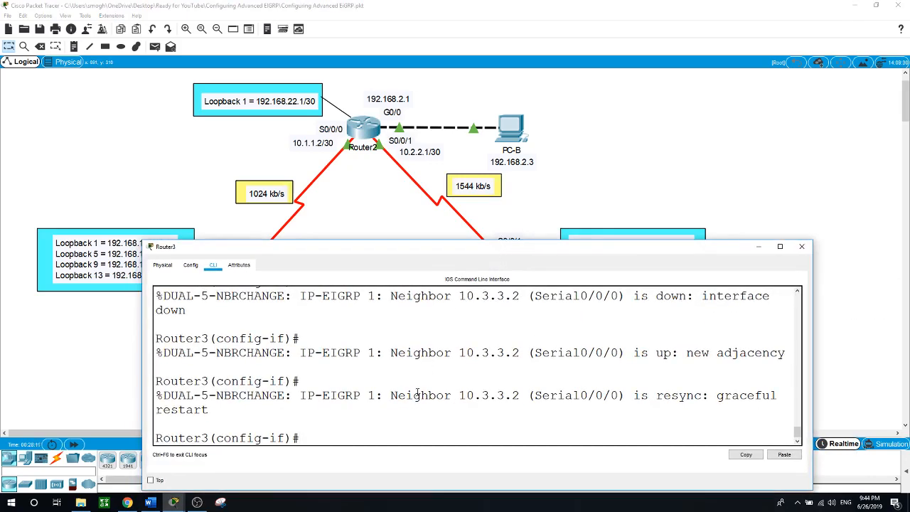
text(end)
key(Return)
key(Return)
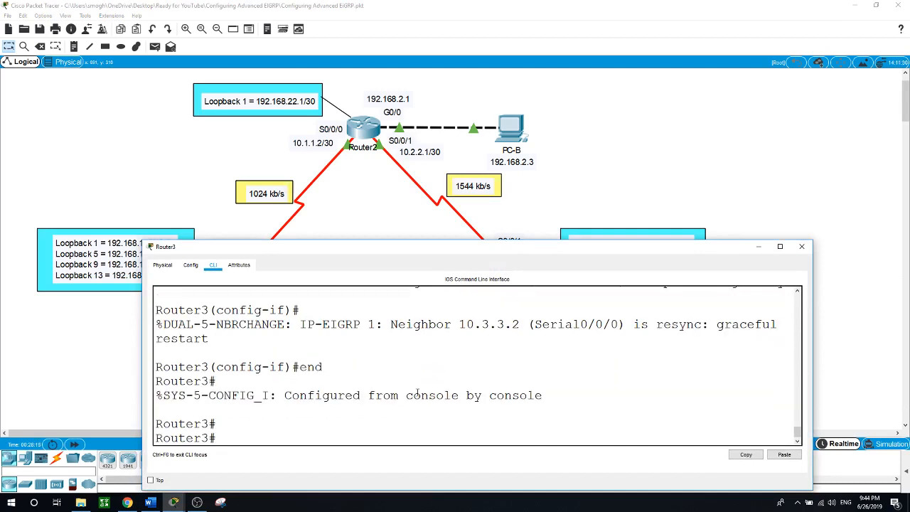
text(conf t)
key(Return)
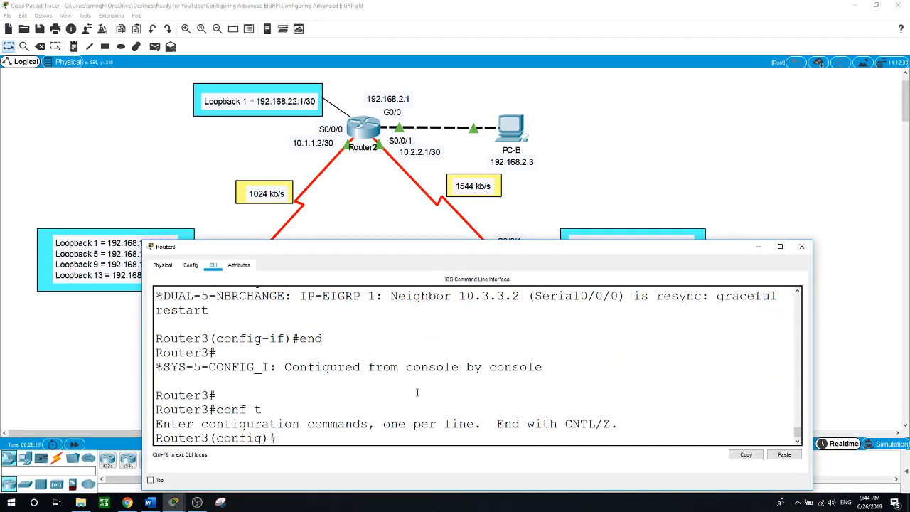
text(int loopb)
key(Tab)
text(1)
key(Return)
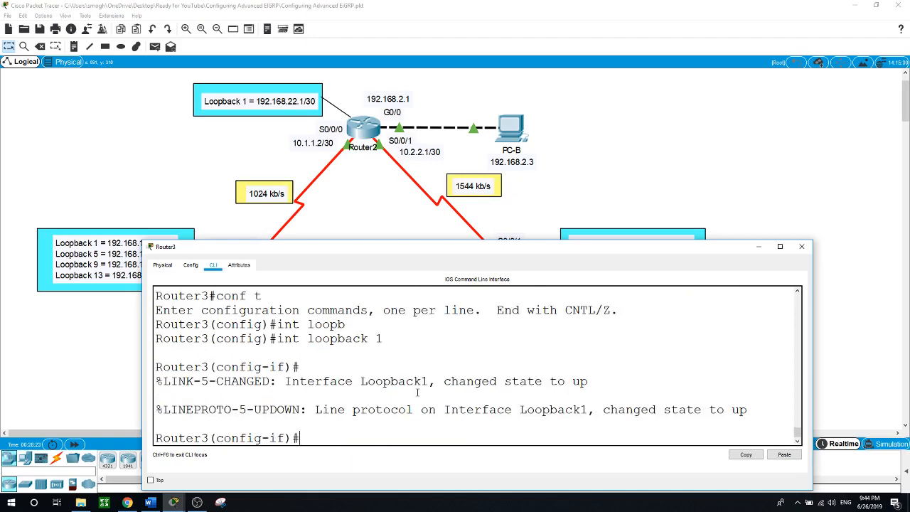
text(ip addre)
key(Tab)
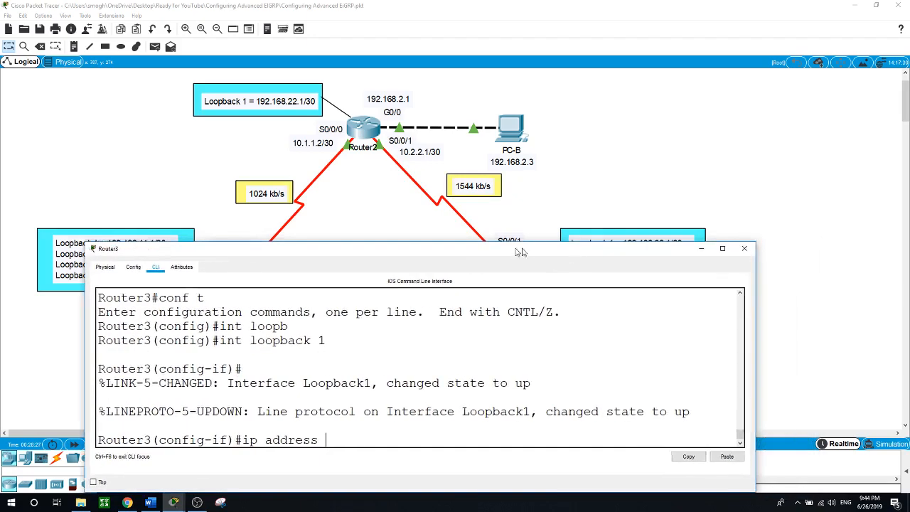
Assign 192.168.33.1 255.255.255.252 to Router3's Loopback1
drag(580, 249, 312, 213)
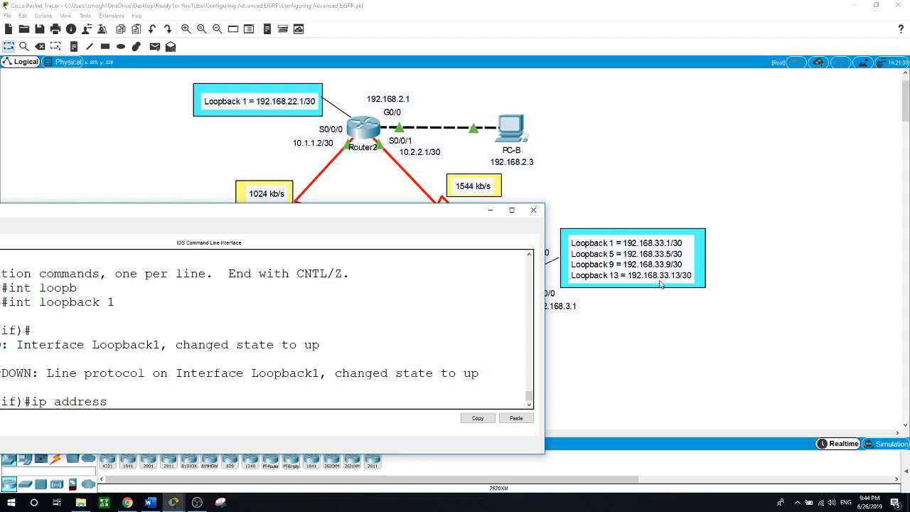
drag(406, 215, 714, 285)
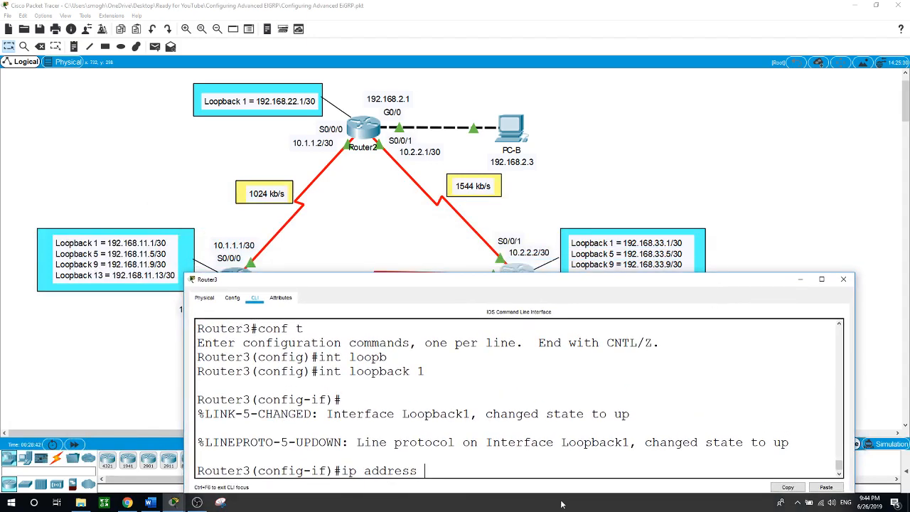
text(192.168.33.1 255.255.)
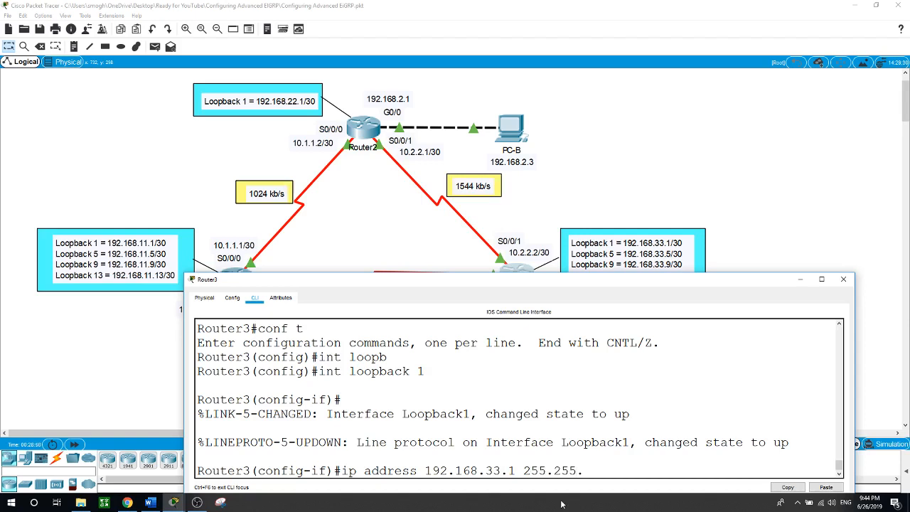
text(255.252)
key(Return)
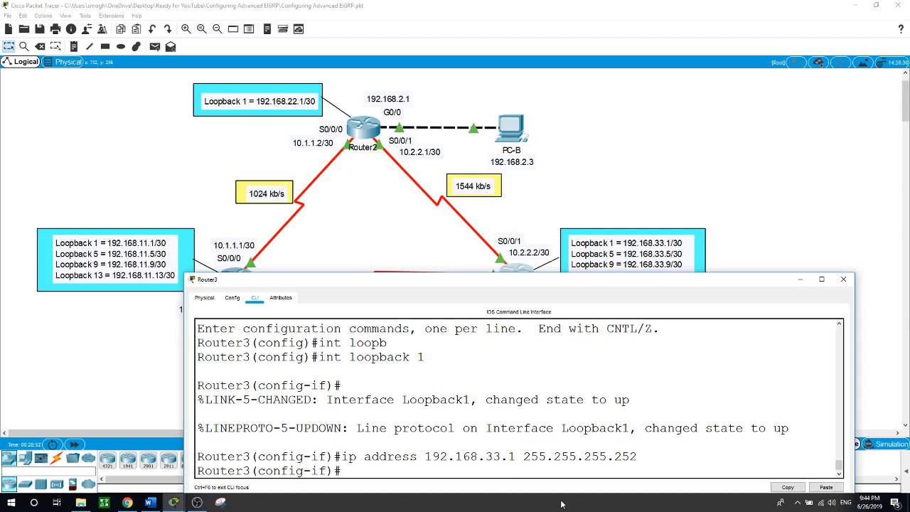
Create Loopback5 on Router3 with address 192.168.33.5 255.255.255.252
text(int loopback 5)
key(Return)
text(ip address 192.1)
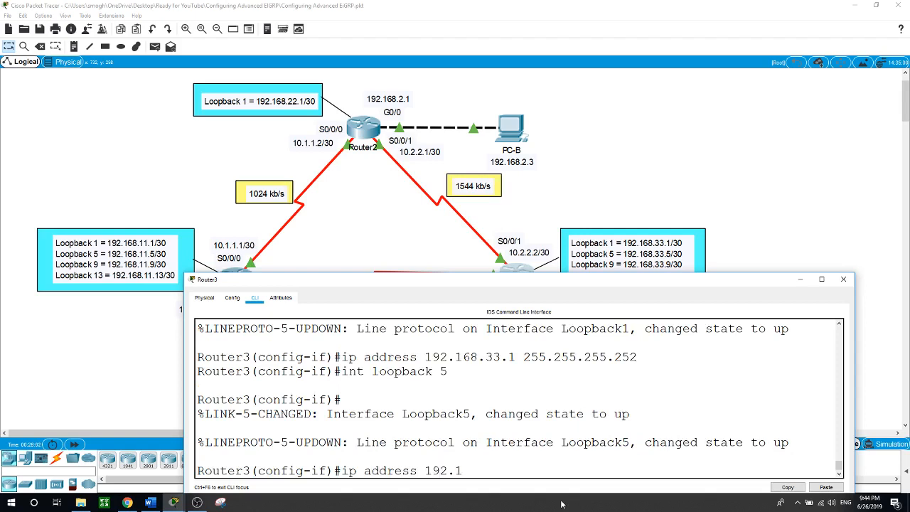
text(68.33.5 255.255.255)
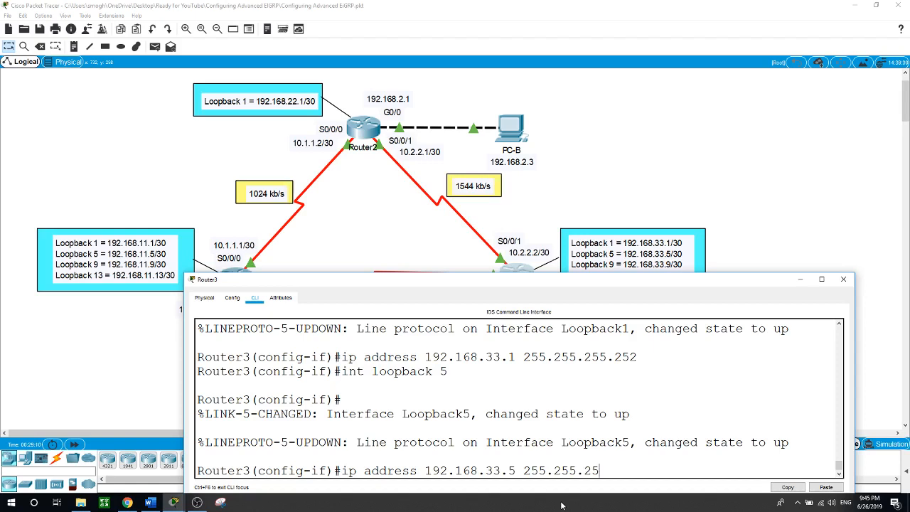
text(.252)
key(Return)
Create Loopback9 (192.168.33.9) and Loopback13 (192.168.33.13) with 255.255.255.252 masks, then exit
text(int)
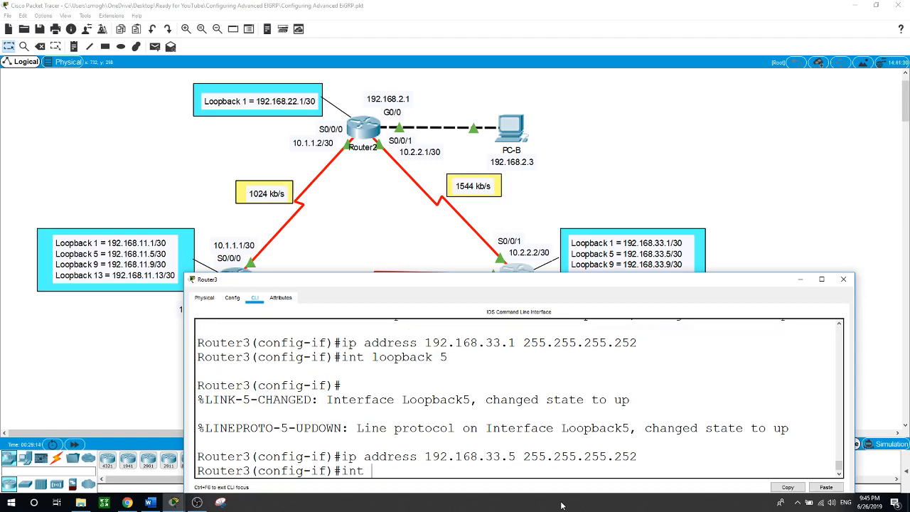
text( loopback 9)
key(Return)
text(ip addre)
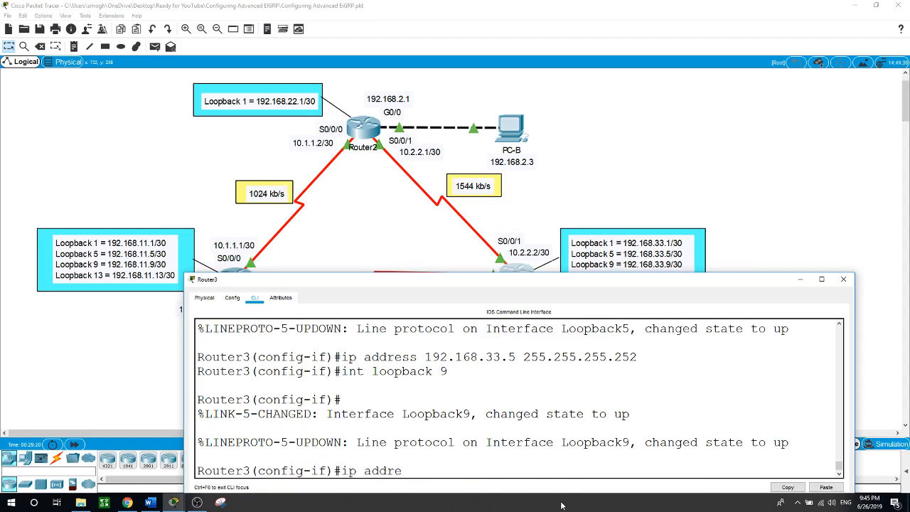
text(ss 192.168.33.9 255.255)
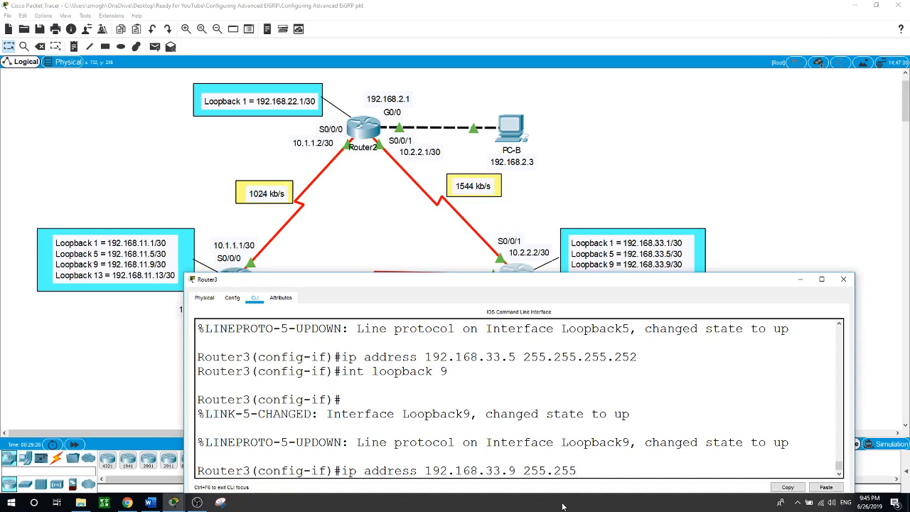
text(.255.252)
key(Return)
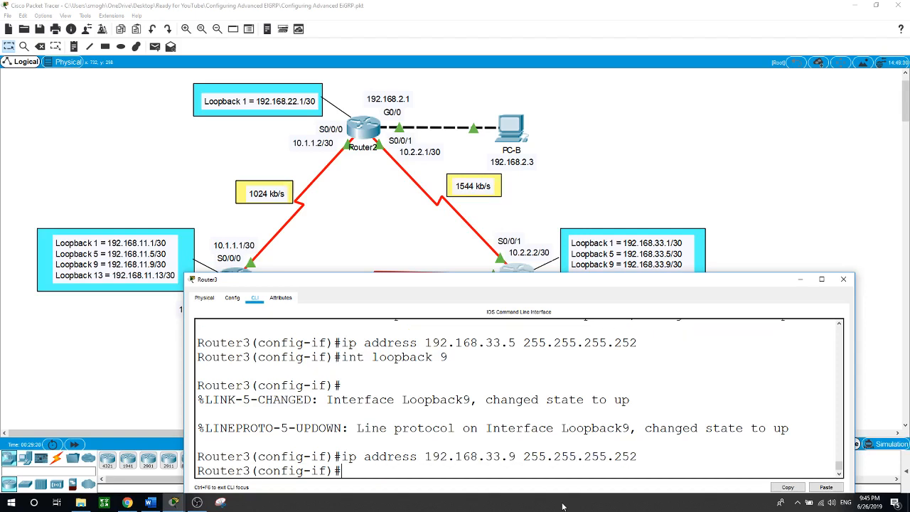
text(int loopback 13)
key(Return)
text(ip a)
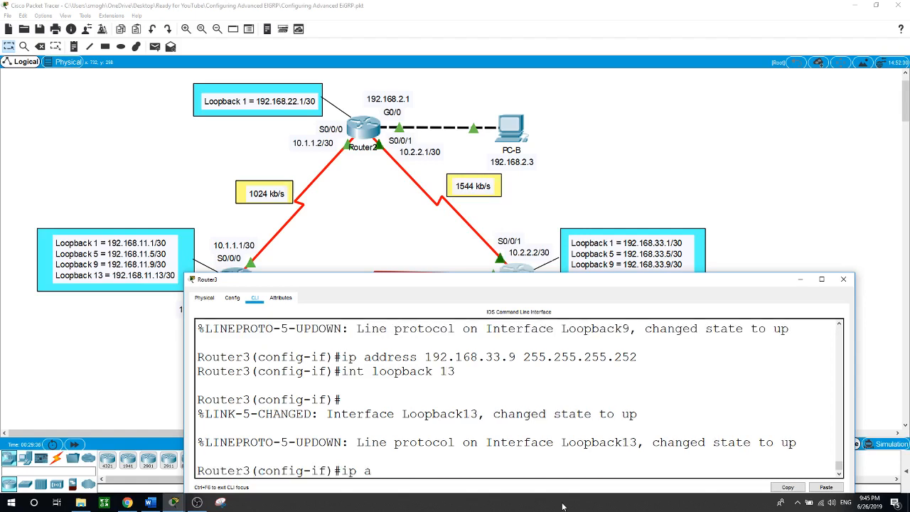
text(ddress 192.168.33.13)
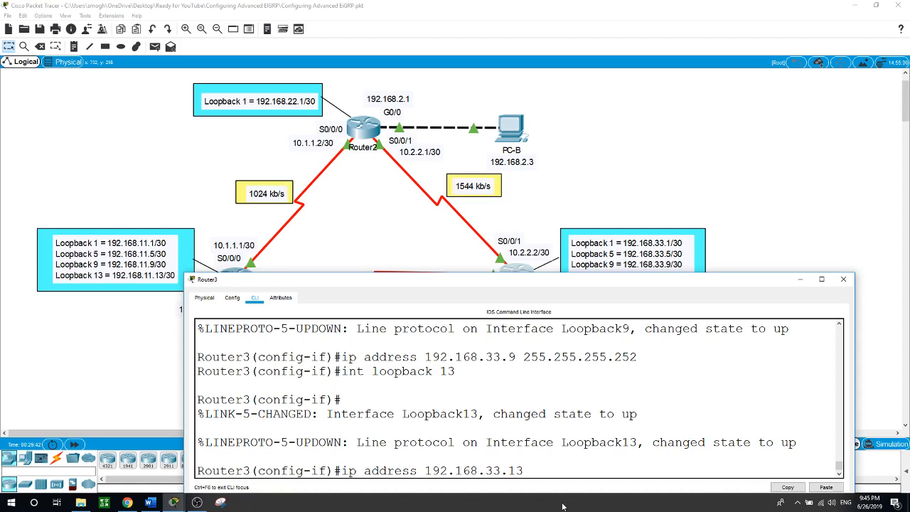
text( 255.255.255.252)
key(Return)
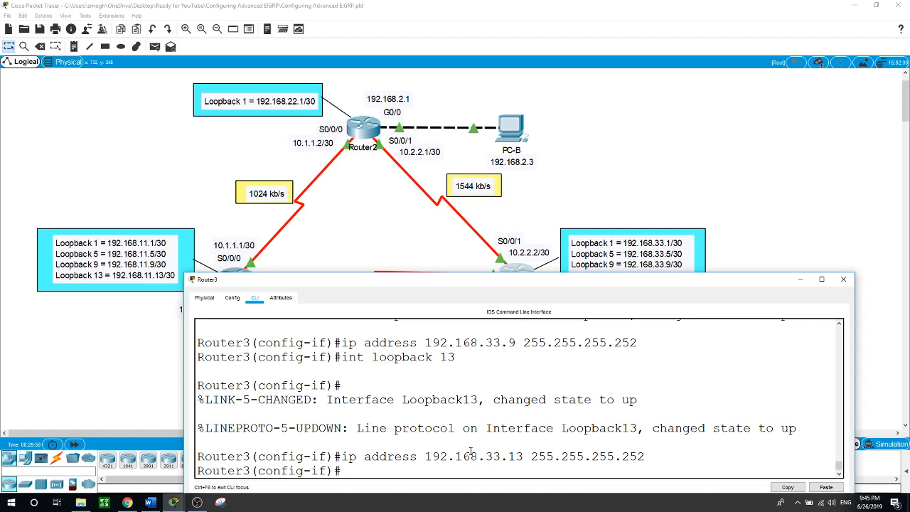
text(exit)
key(Return)
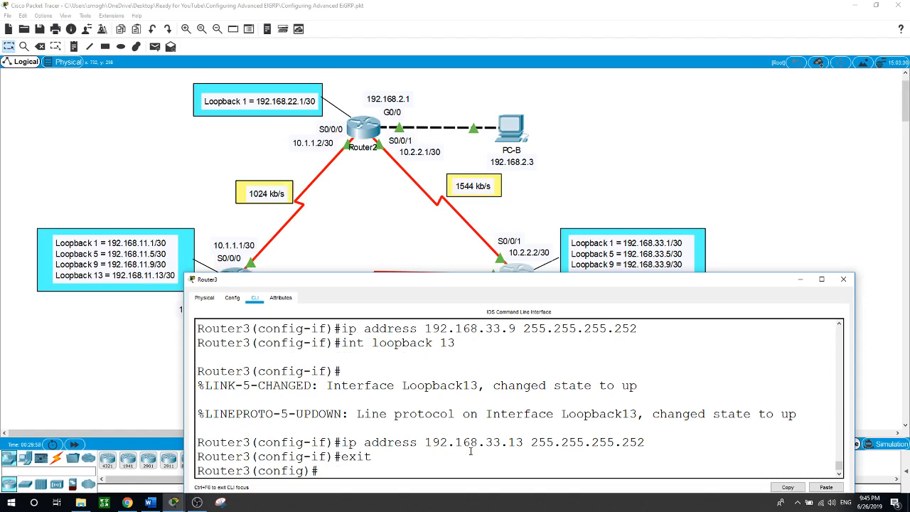
Enter router eigrp 1 on Router3 and run do show ip route connected
text(router eigrp 1)
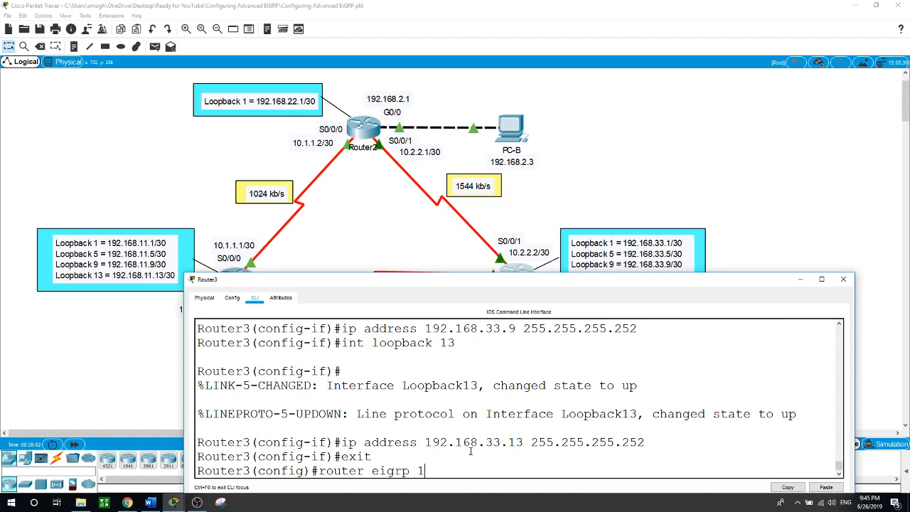
key(Return)
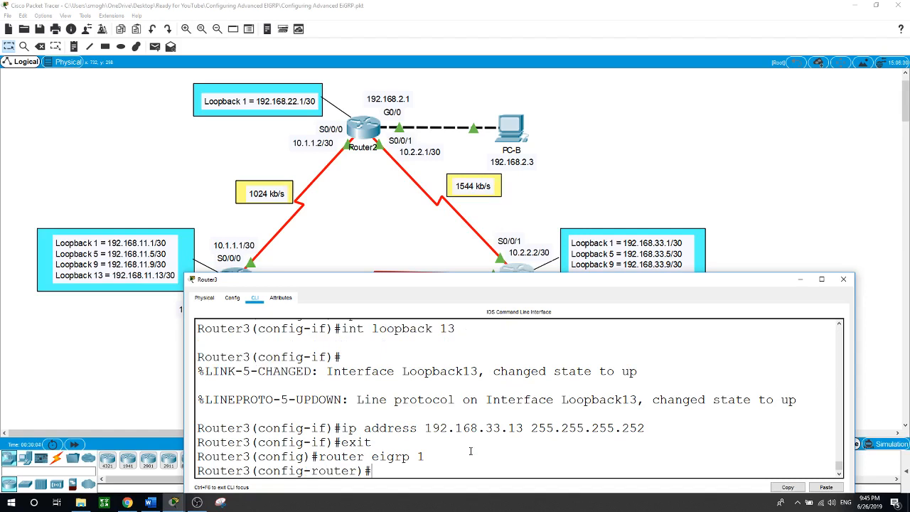
text(do show ip route connected)
key(Return)
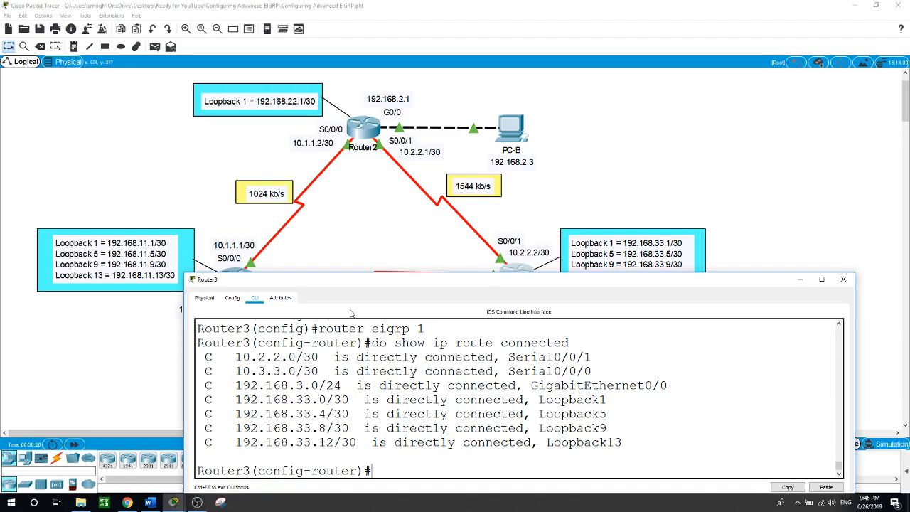
Highlight the four 192.168.33.0/.4/.8/.12 /30 loopback routes in the output
drag(390, 283, 379, 318)
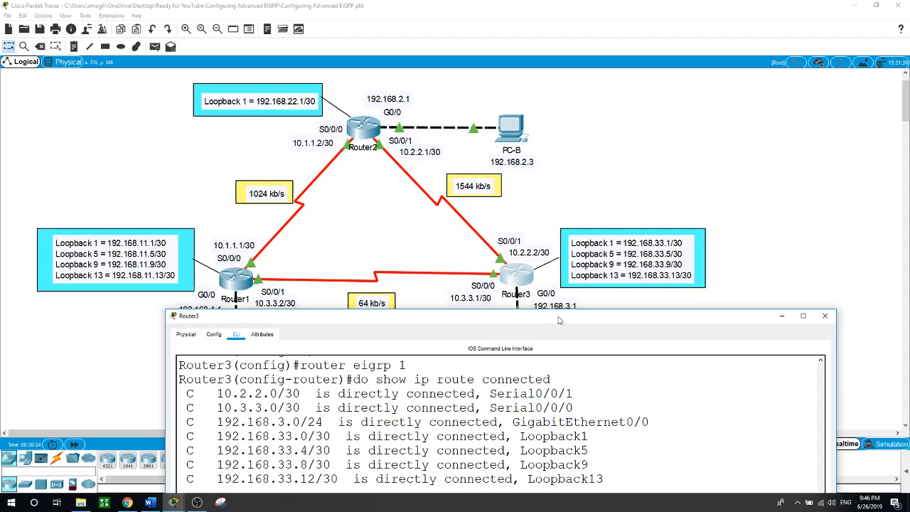
drag(560, 321, 576, 301)
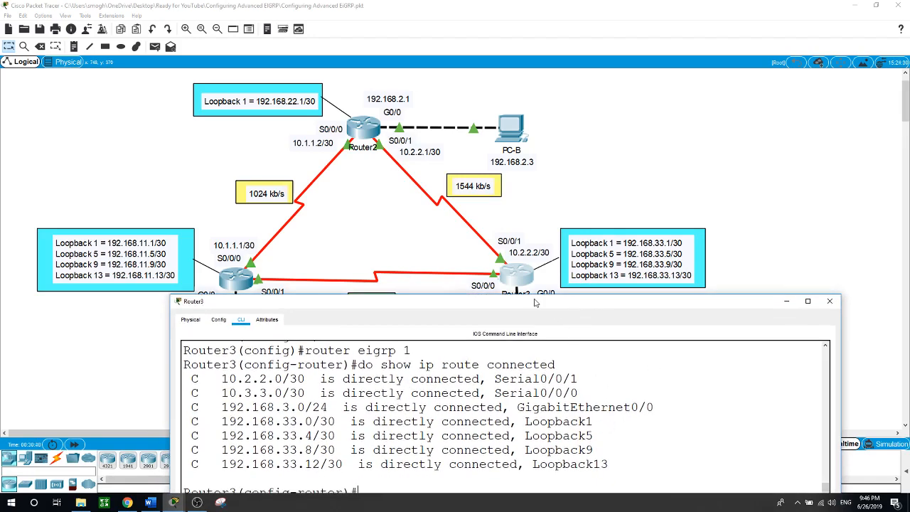
drag(537, 304, 565, 256)
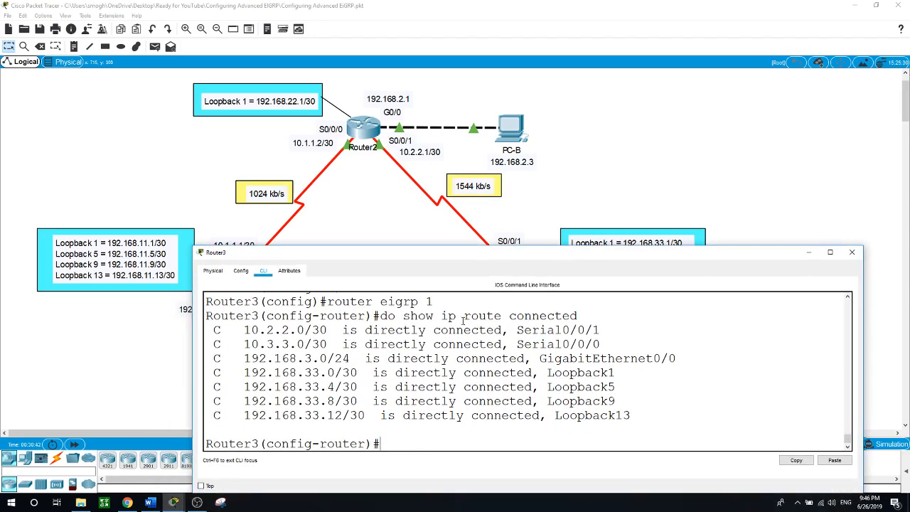
drag(249, 373, 641, 423)
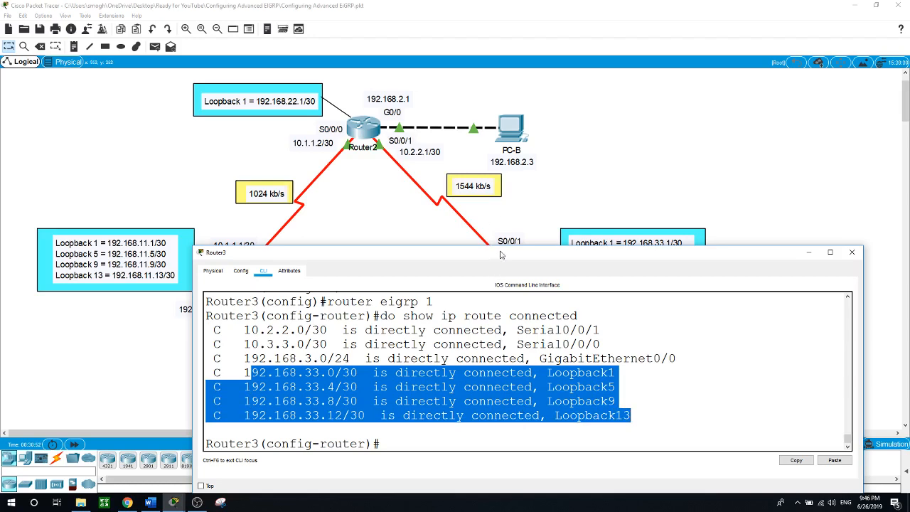
drag(500, 256, 492, 229)
drag(427, 417, 427, 404)
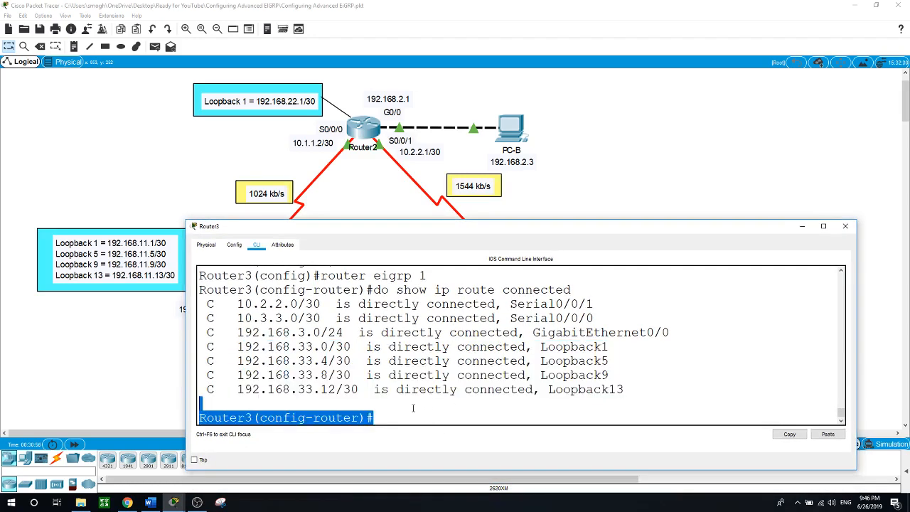
Add EIGRP networks 192.168.33.0 and 192.168.33.4 with wildcard 0.0.0.3
click(412, 409)
text(network)
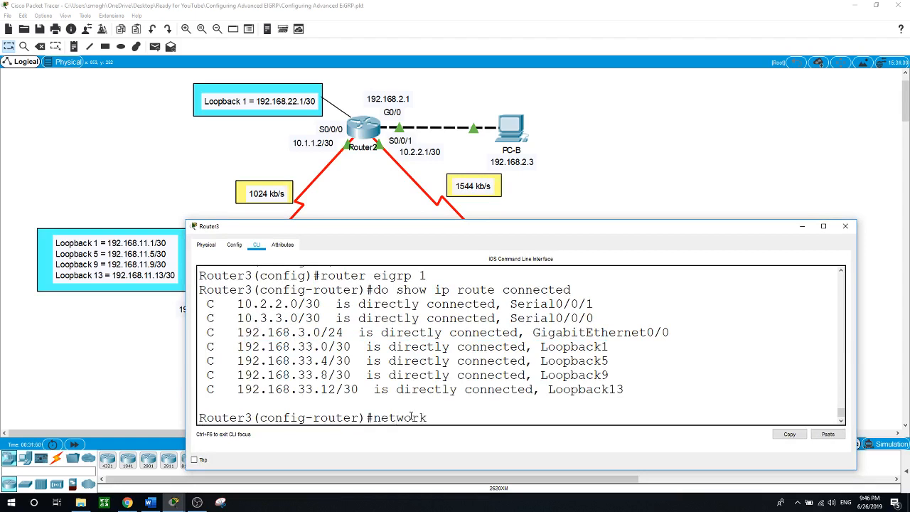
text( 192.168)
text(.33.0 0.0)
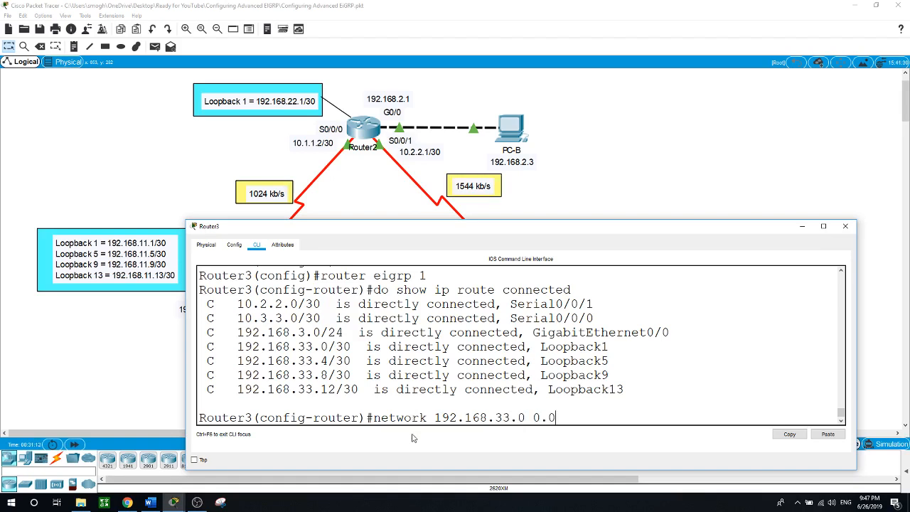
text(.0.3)
key(Return)
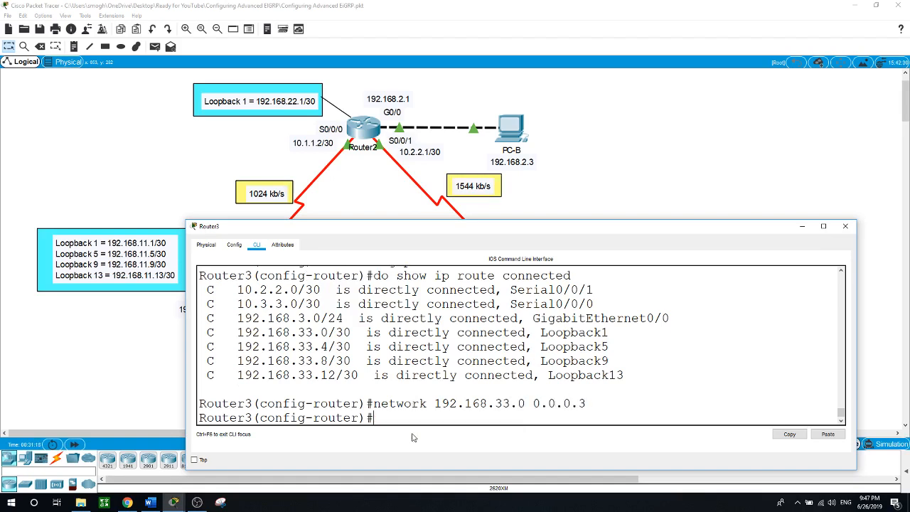
key(Up)
key(Left)
key(Left)
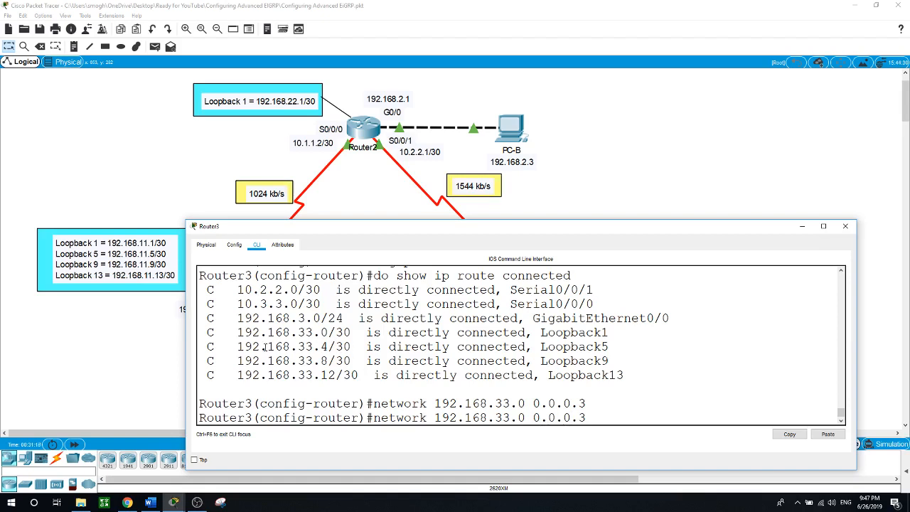
drag(254, 347, 348, 348)
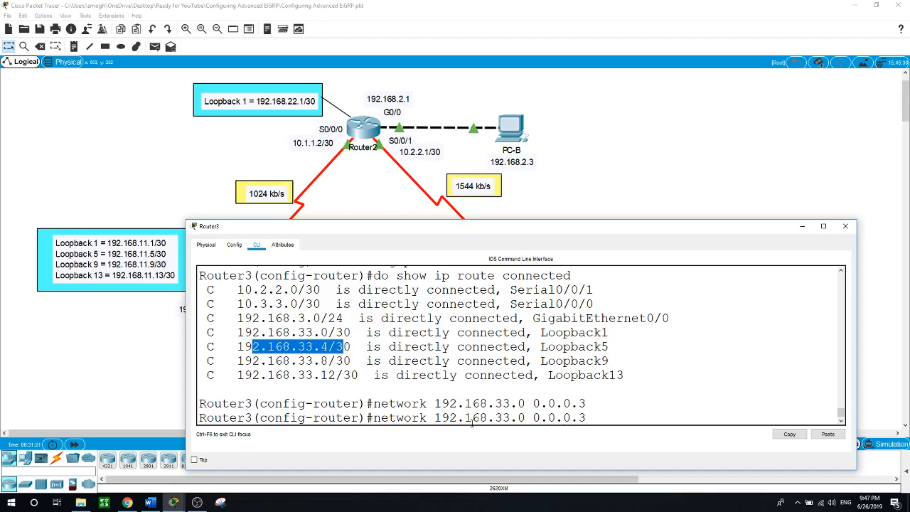
click(527, 419)
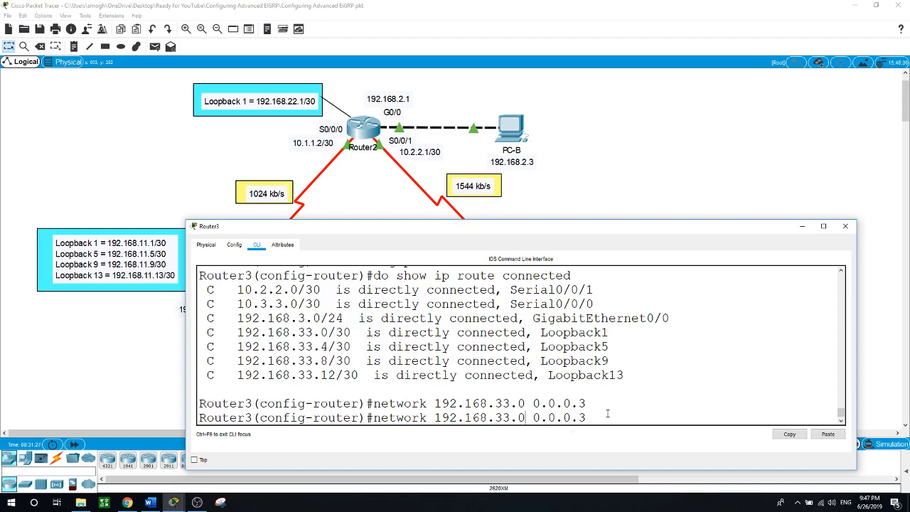
key(BackSpace)
text(4)
key(Return)
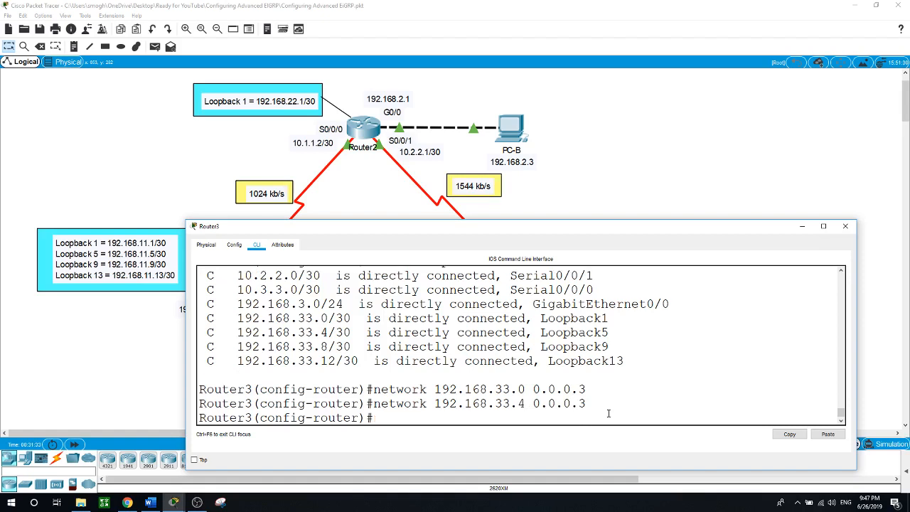
Add EIGRP networks 192.168.33.8 and 192.168.33.12 with wildcard 0.0.0.3
key(Up)
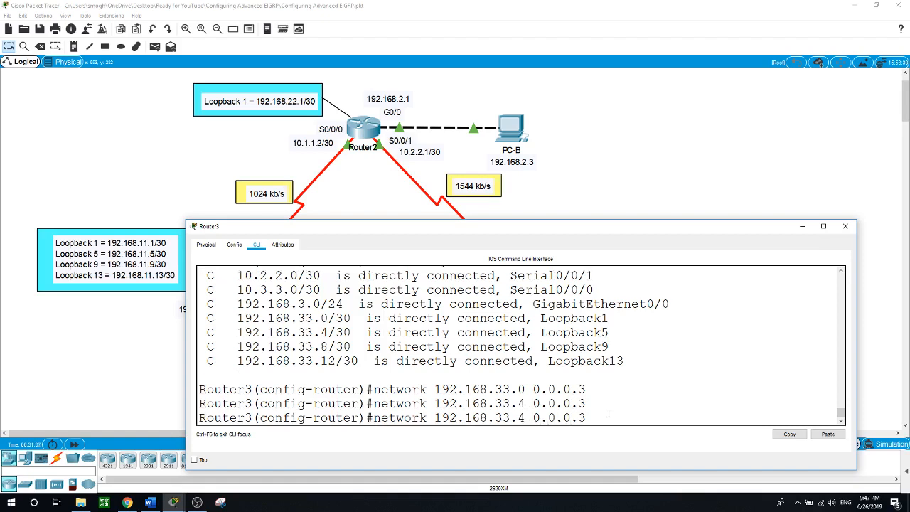
key(BackSpace)
text(8)
key(Return)
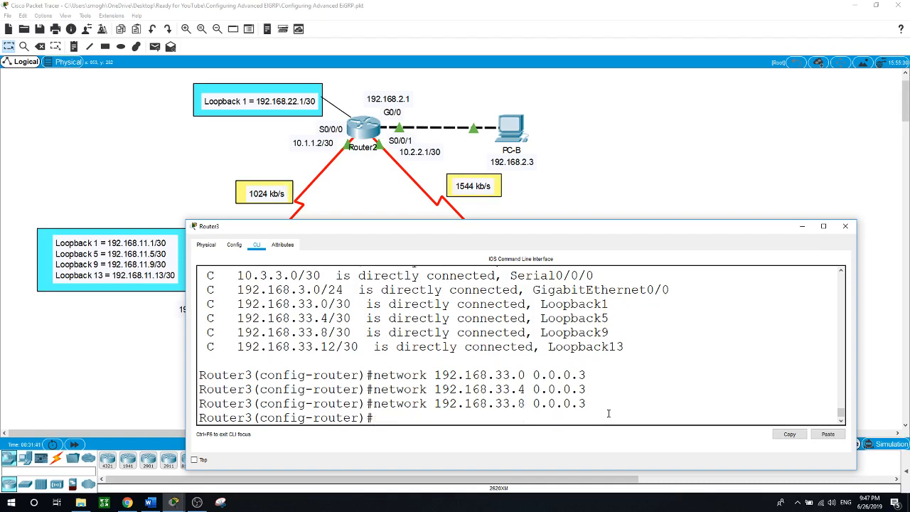
key(Up)
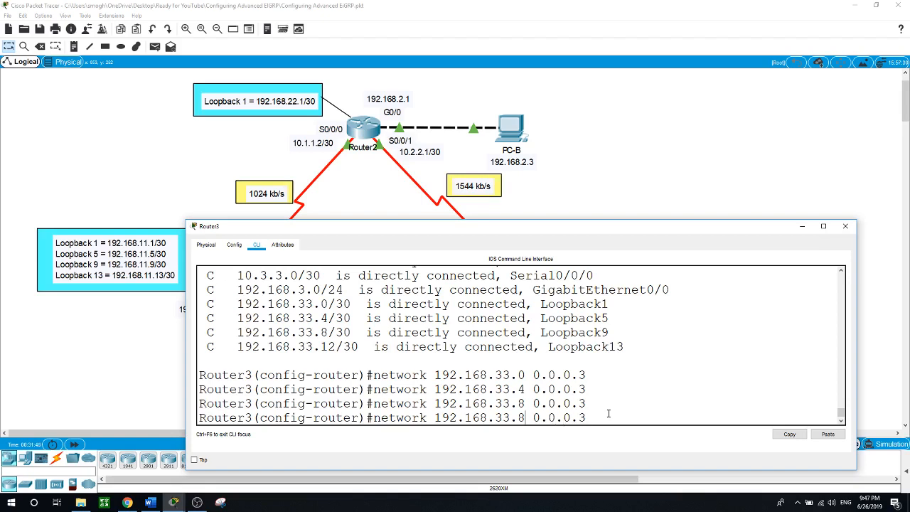
key(BackSpace)
text(12)
key(Return)
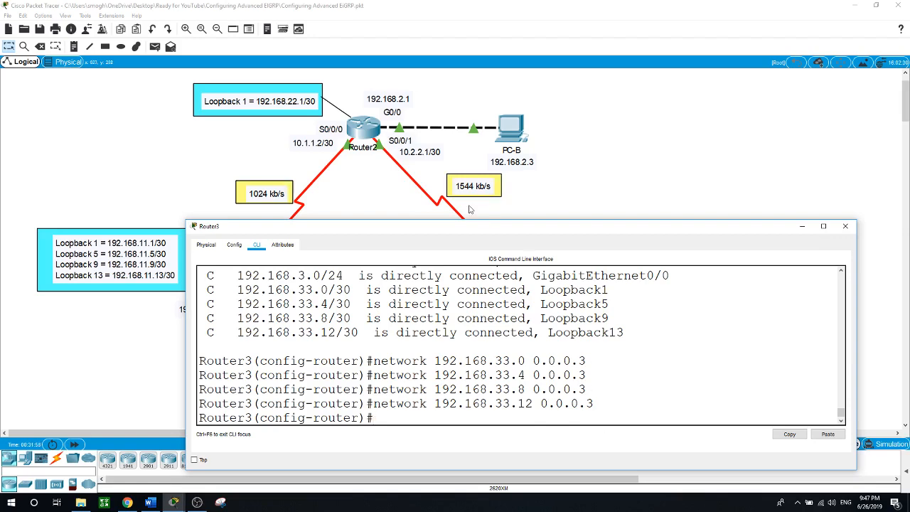
click(366, 132)
Run show ip route eigrp on Router2 and make its console taller
click(382, 429)
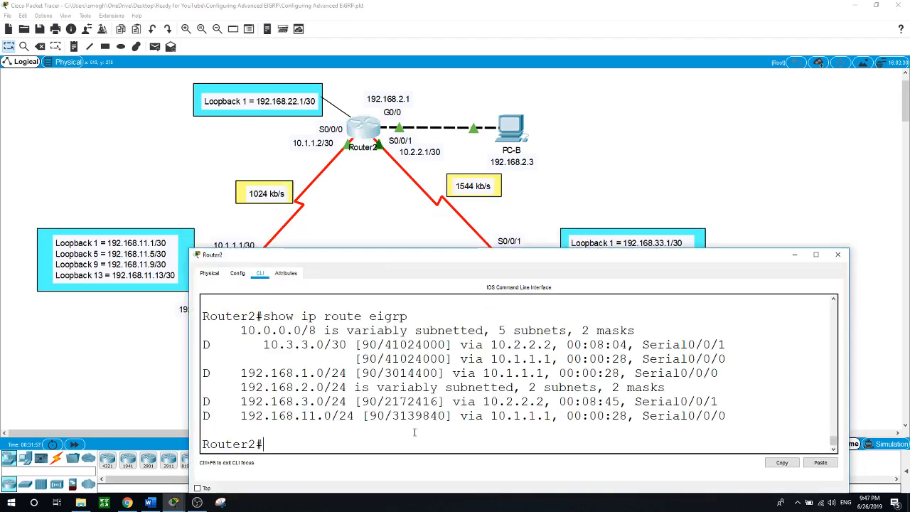
text(show ip route eigrp)
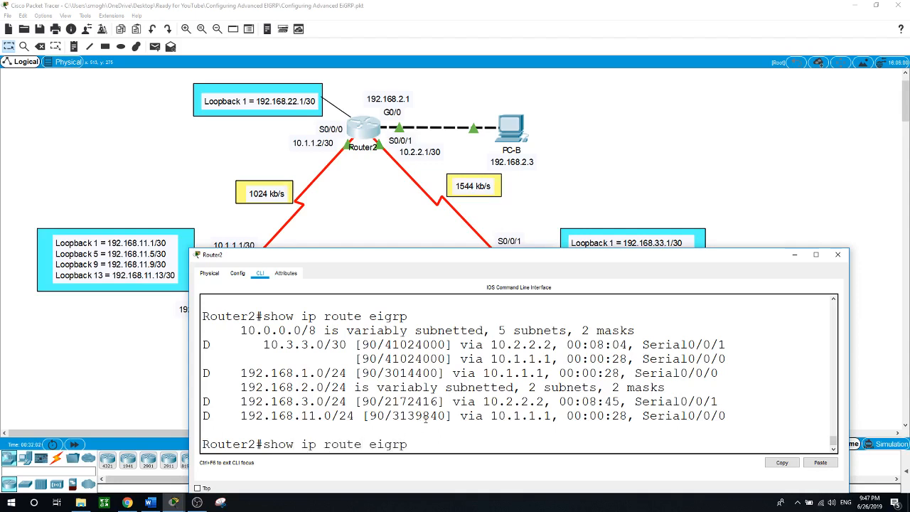
key(Return)
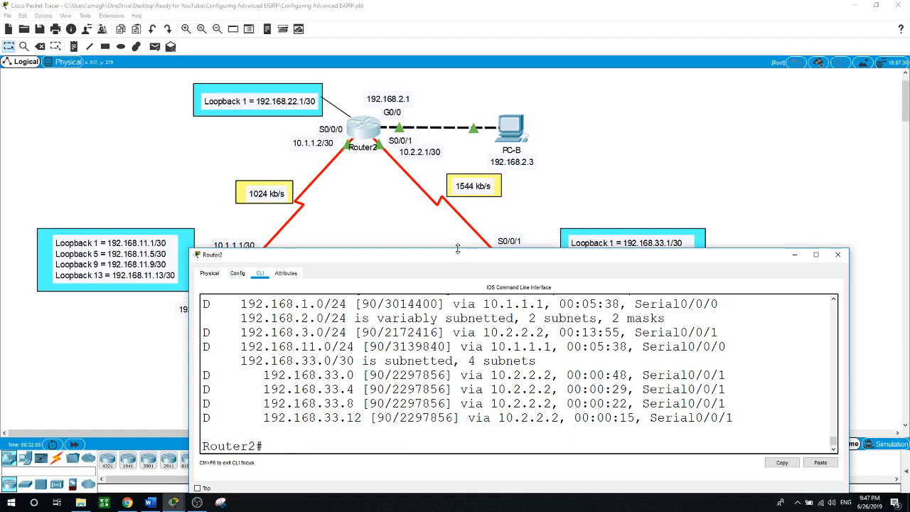
drag(458, 249, 469, 148)
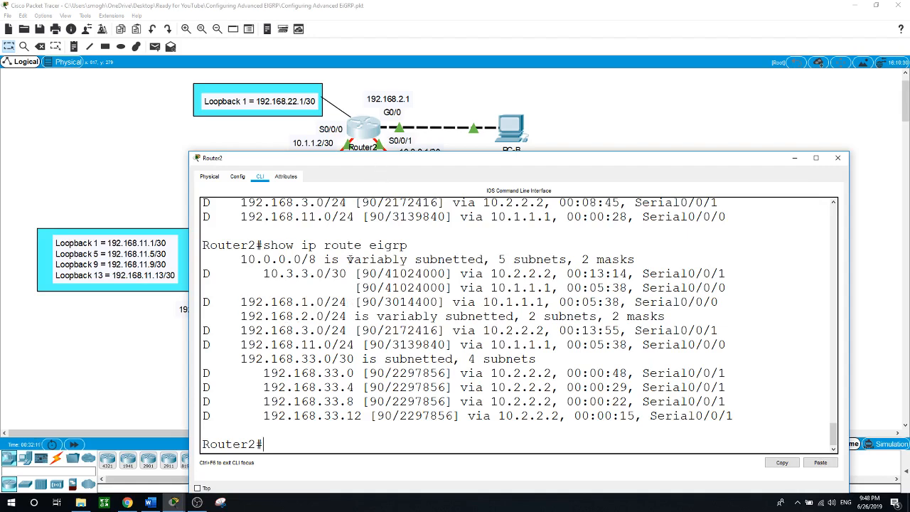
Highlight the 192.168.1.0/24, 192.168.11.0/24 and 192.168.33.x routes in the output
drag(243, 302, 346, 302)
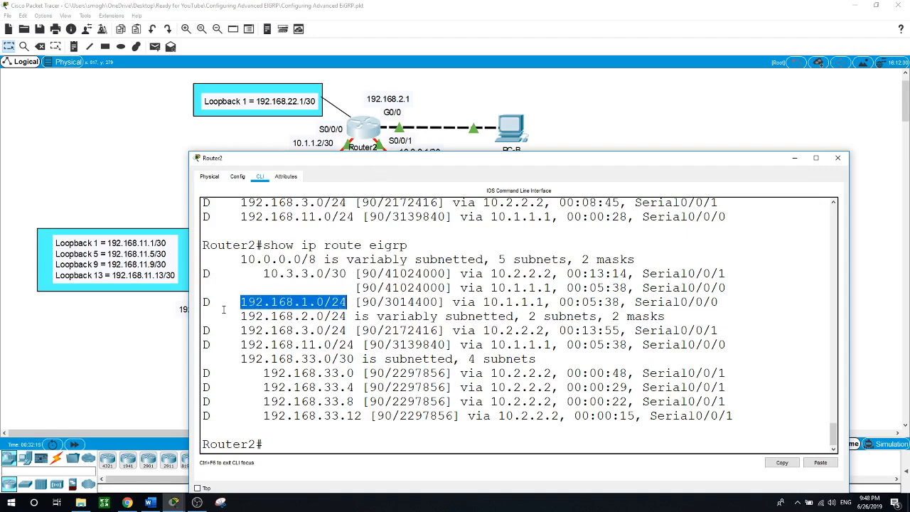
drag(241, 316, 347, 317)
drag(240, 330, 377, 345)
click(241, 316)
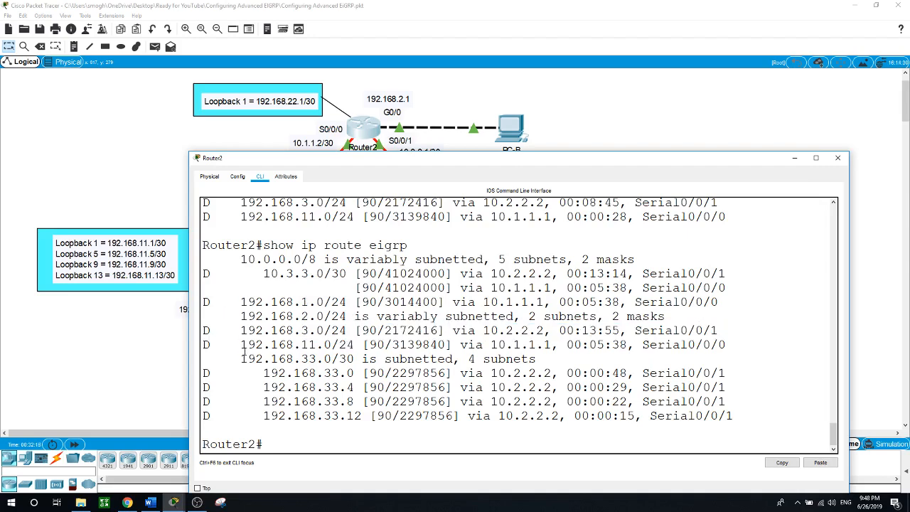
drag(241, 345, 274, 345)
drag(317, 345, 362, 345)
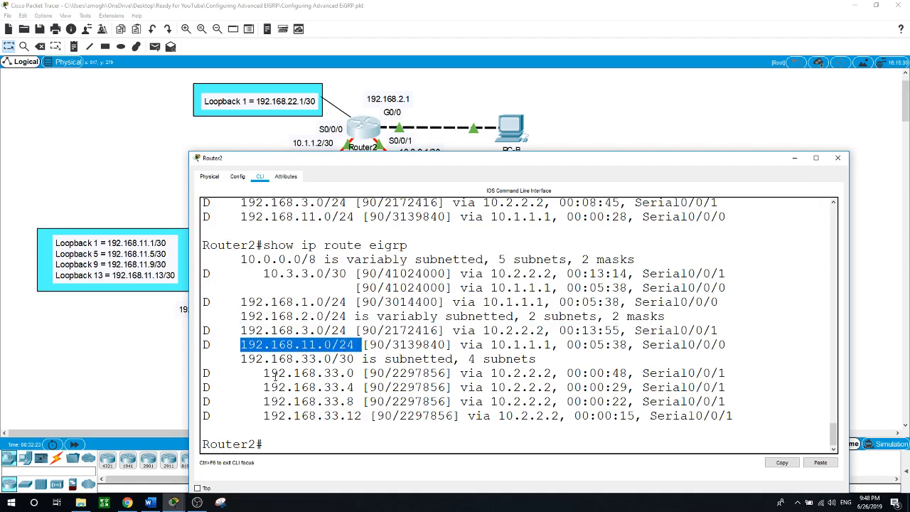
drag(256, 374, 692, 428)
Highlight each 192.168.33.4, .8 and .12 /30 route entry in Router2's output
click(427, 438)
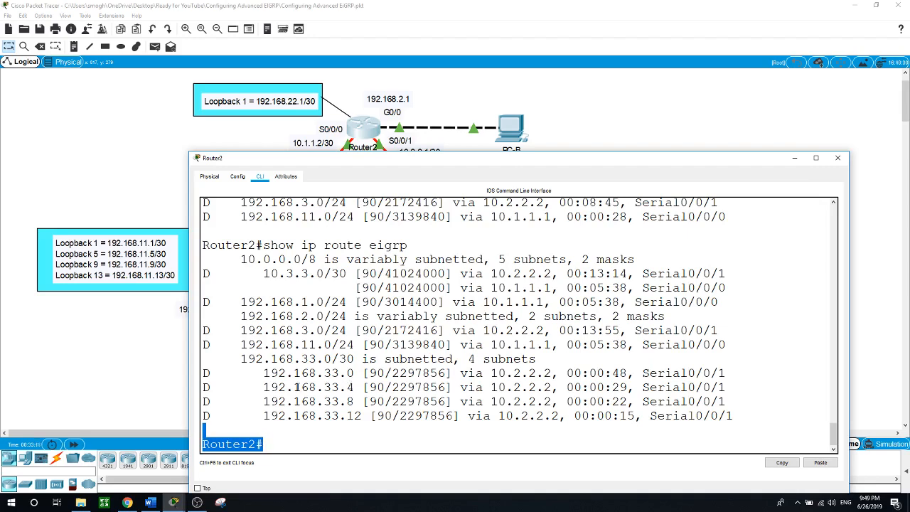
drag(263, 387, 358, 388)
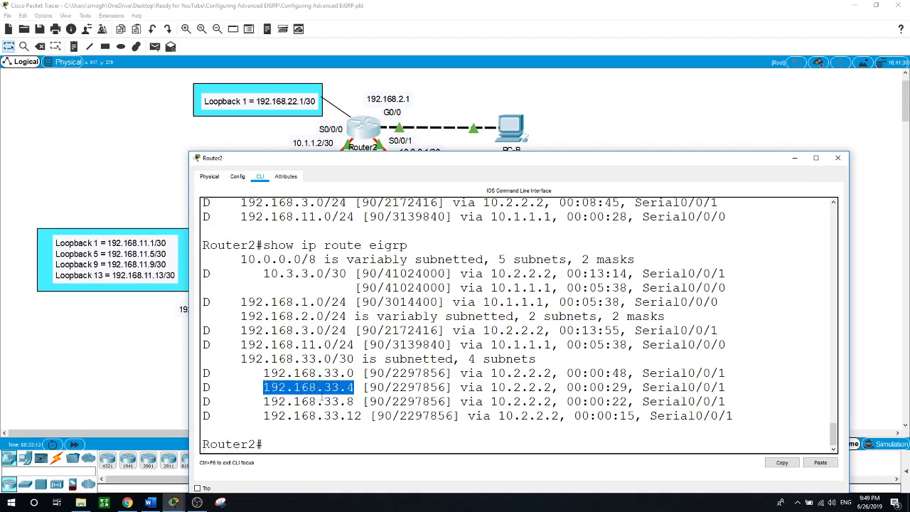
drag(255, 402, 356, 402)
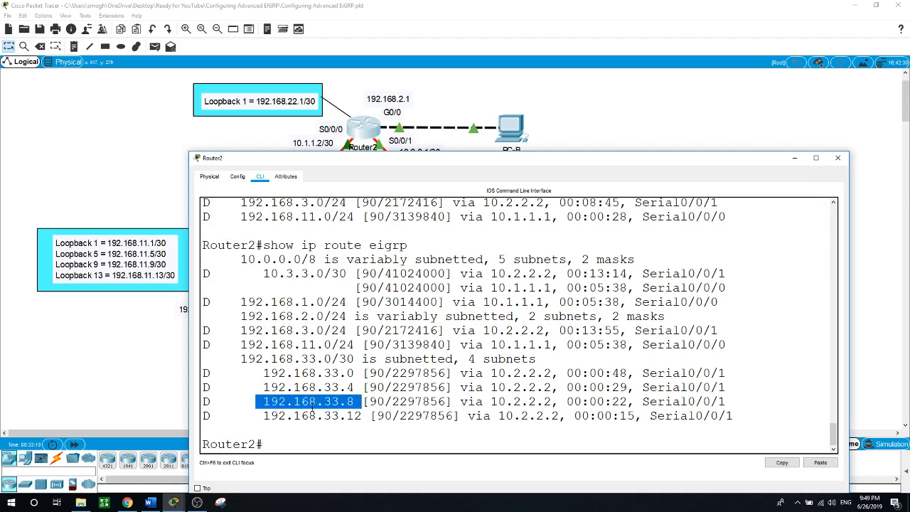
drag(263, 416, 363, 416)
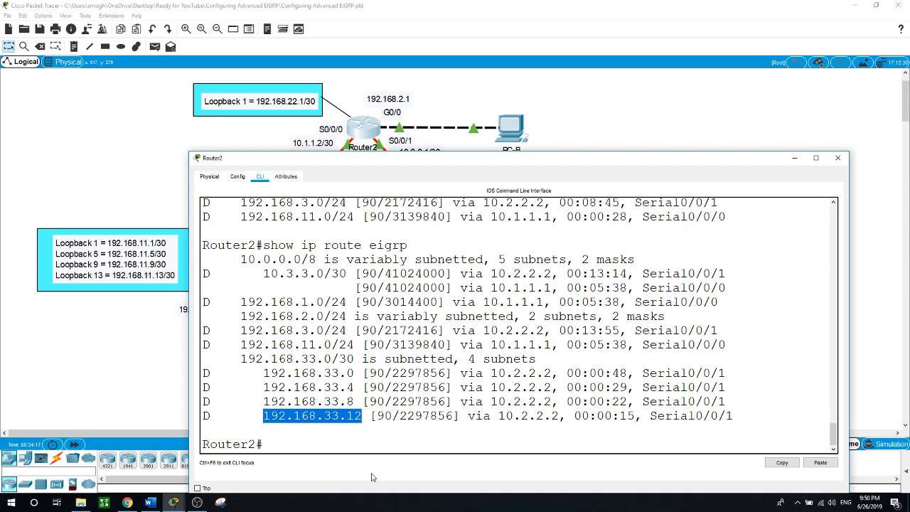
click(376, 428)
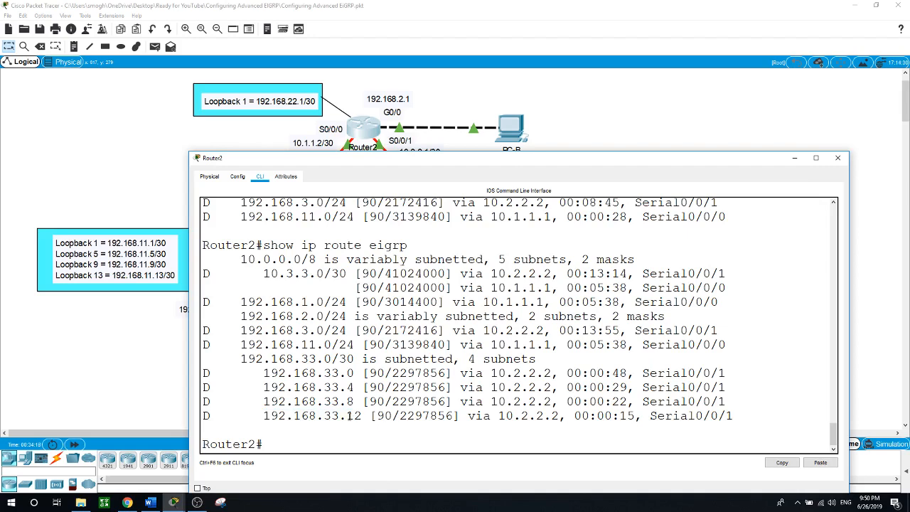
Contrast the shared 192.168.33 portion with the differing last octets, then shrink Router2's console
drag(347, 416, 355, 374)
drag(341, 416, 262, 416)
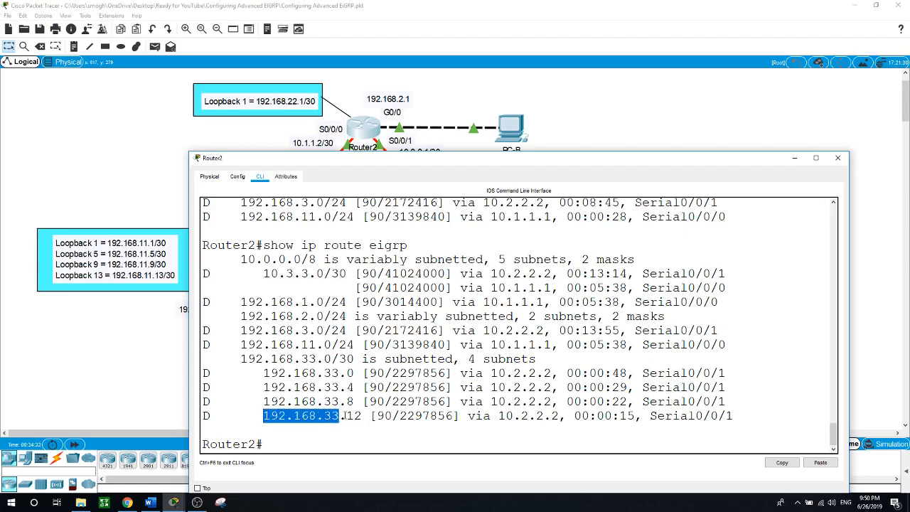
drag(347, 416, 362, 416)
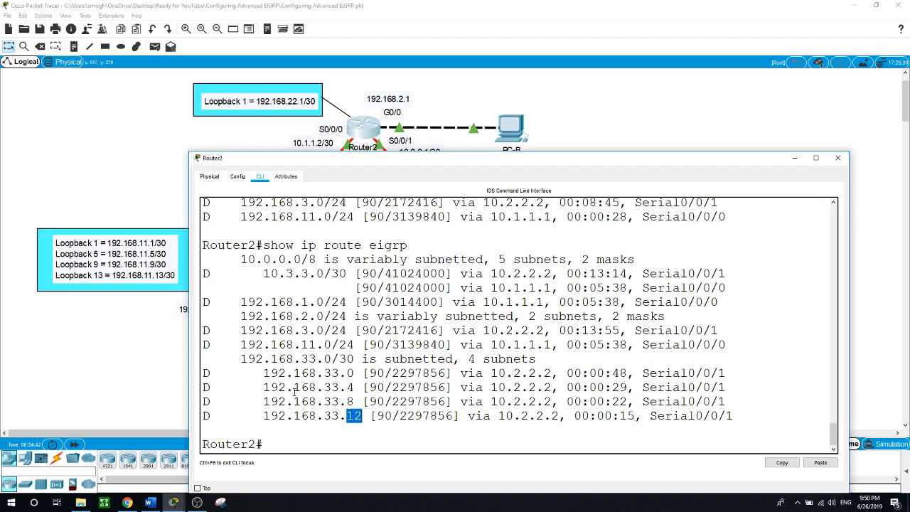
drag(263, 372, 369, 416)
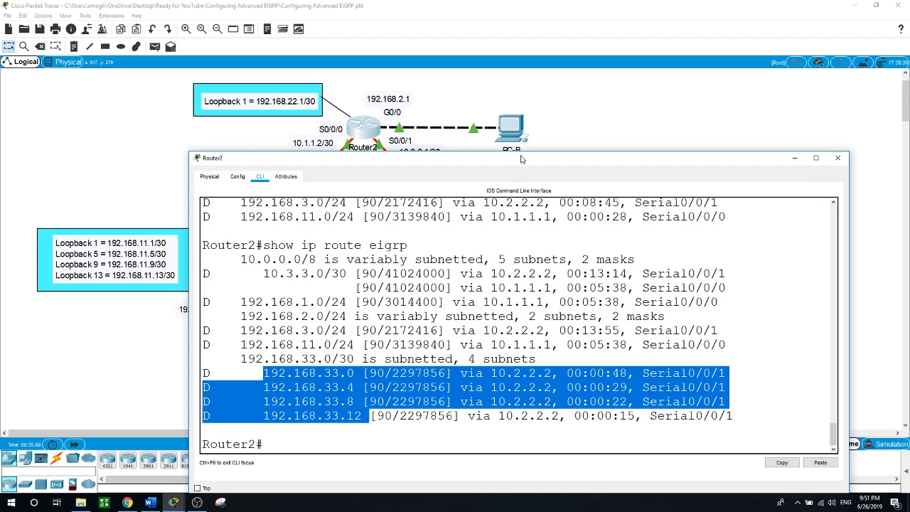
drag(542, 151, 539, 237)
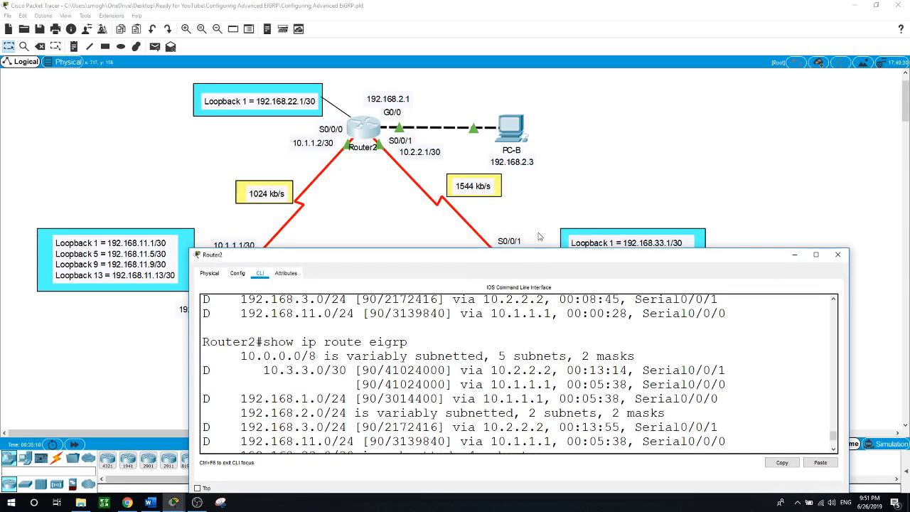
In Router3's CLI, review its EIGRP network statements and exit EIGRP router configuration
click(534, 214)
click(515, 274)
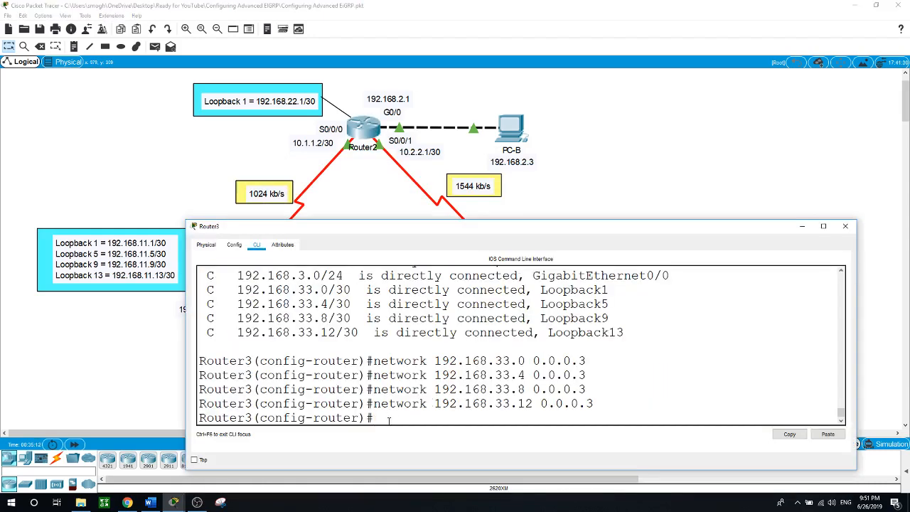
drag(374, 360, 617, 403)
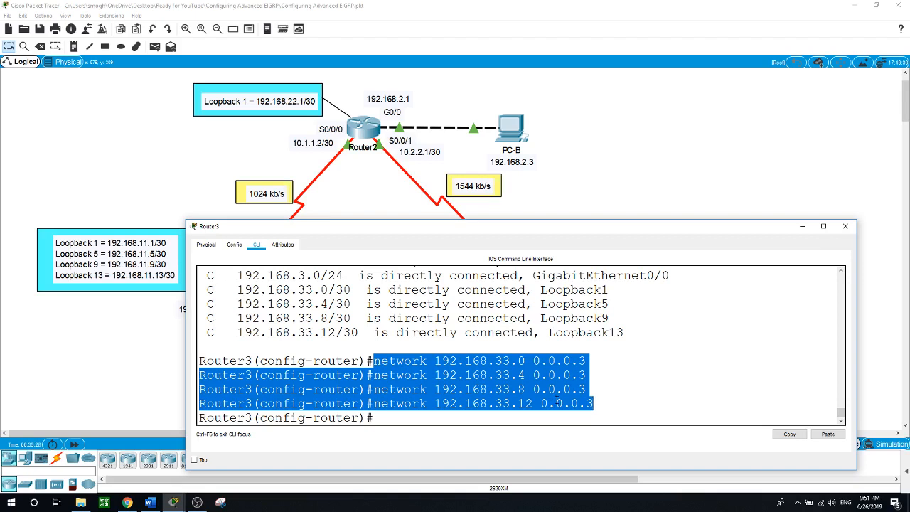
click(389, 419)
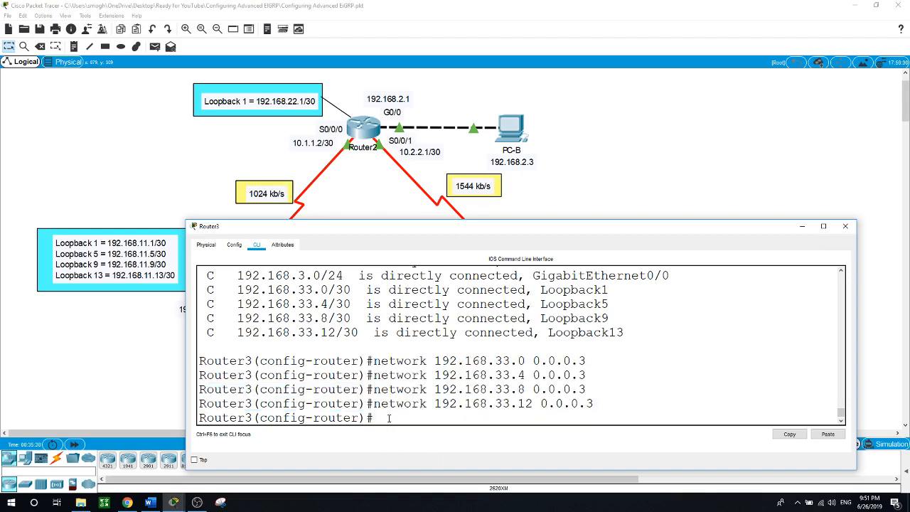
text(exit)
key(Return)
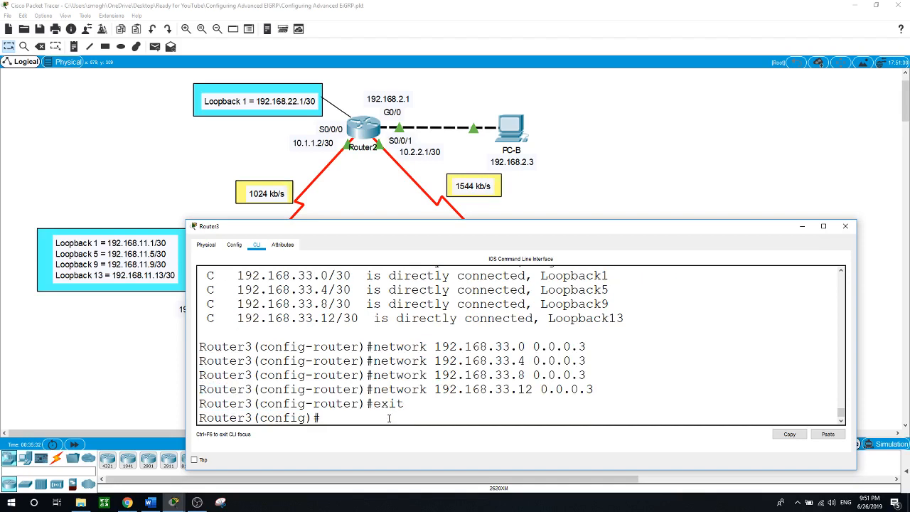
text(int s0/0/0)
Apply ip summary-address eigrp 1 192.168.33.0 255.255.255.240 on Router3's Serial0/0/0
key(Return)
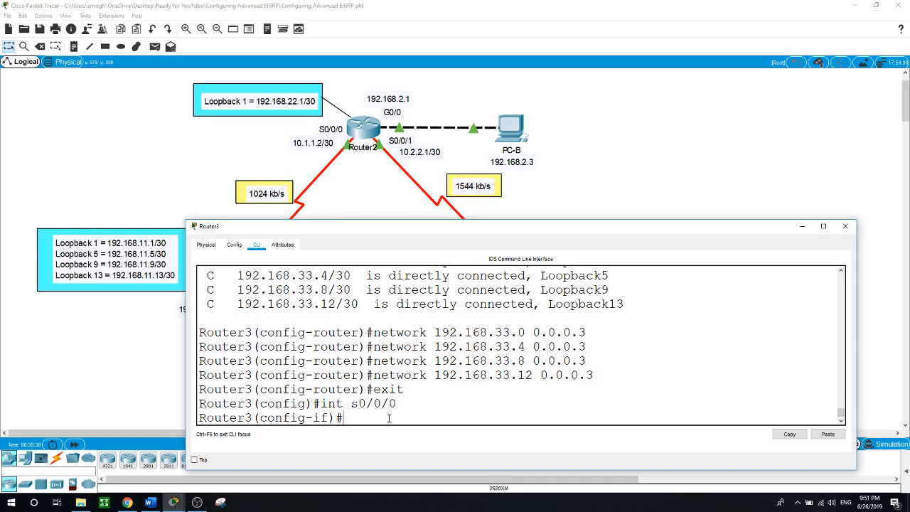
text(ip sum)
key(Tab)
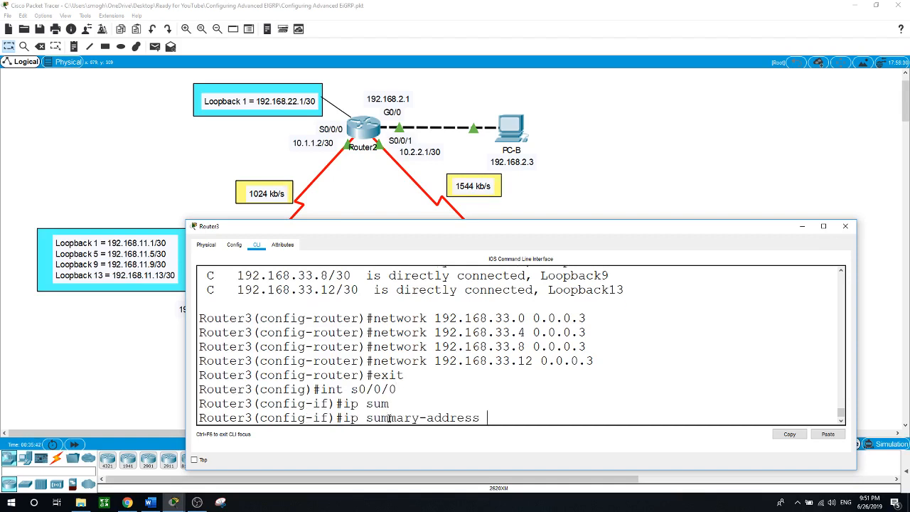
text(eig)
key(Tab)
text(1)
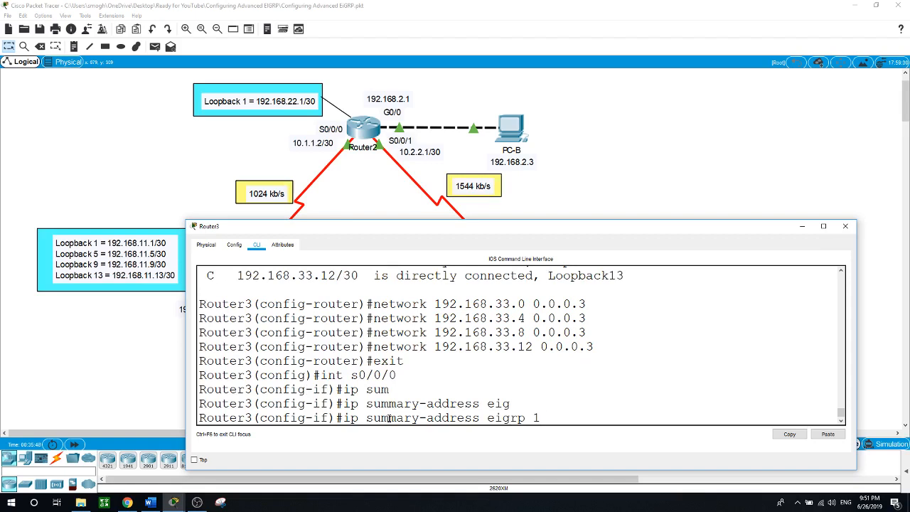
text( 192.168.33.0 255.25)
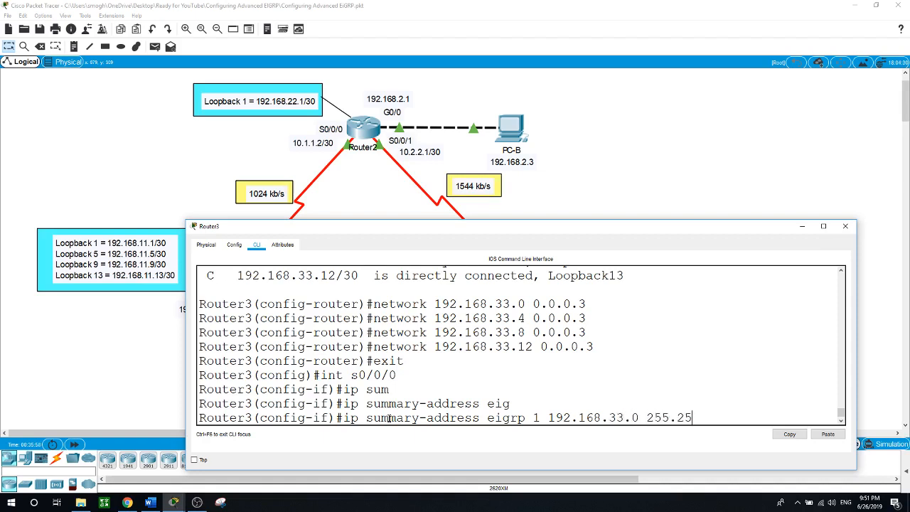
text(5.255.240)
key(Return)
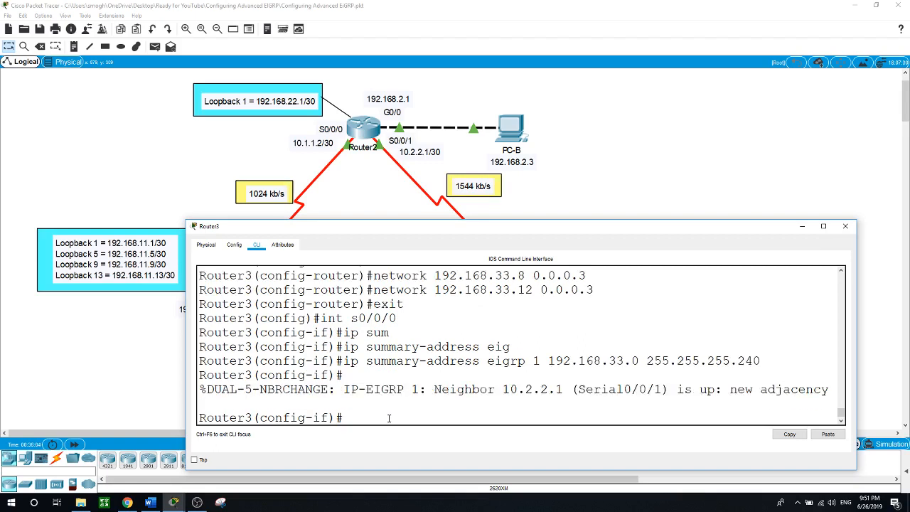
text(int )
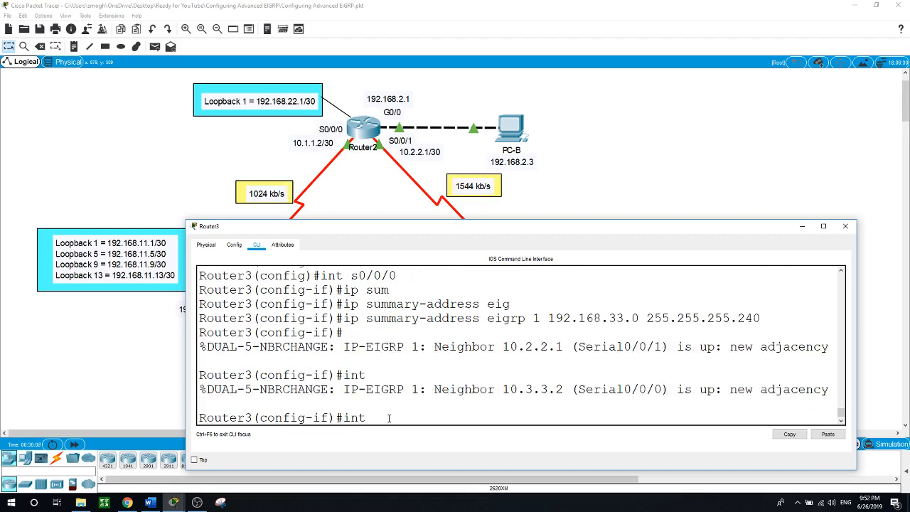
text(s0/0/1)
Apply the same 192.168.33.0 255.255.255.240 summary on Serial0/0/1, then enlarge Router2's console
key(Return)
key(Up)
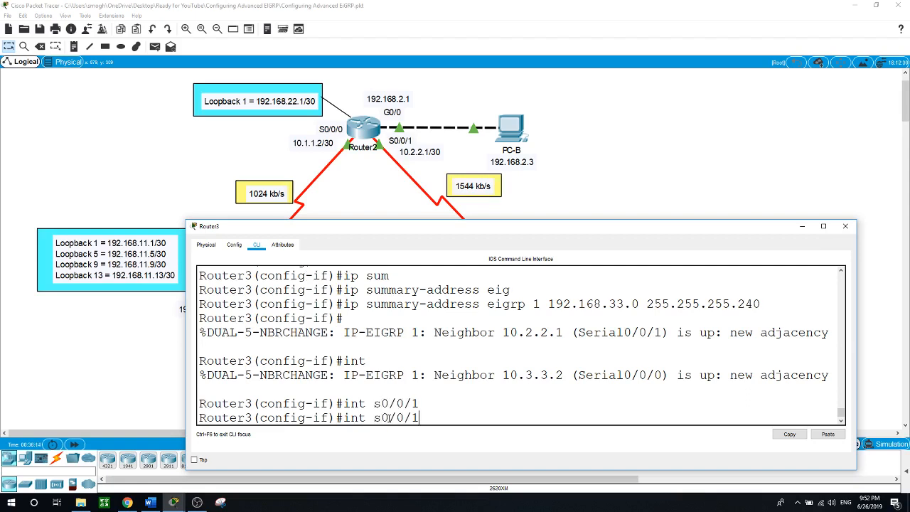
key(Up)
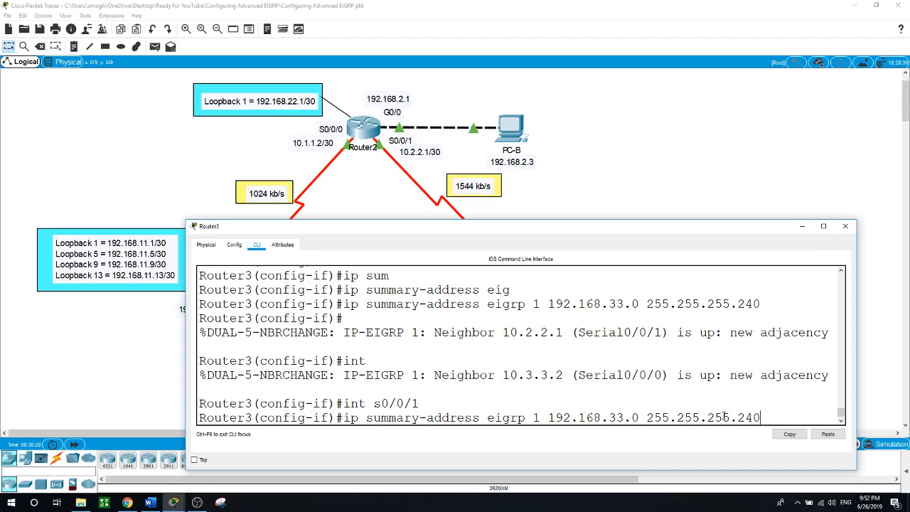
key(Return)
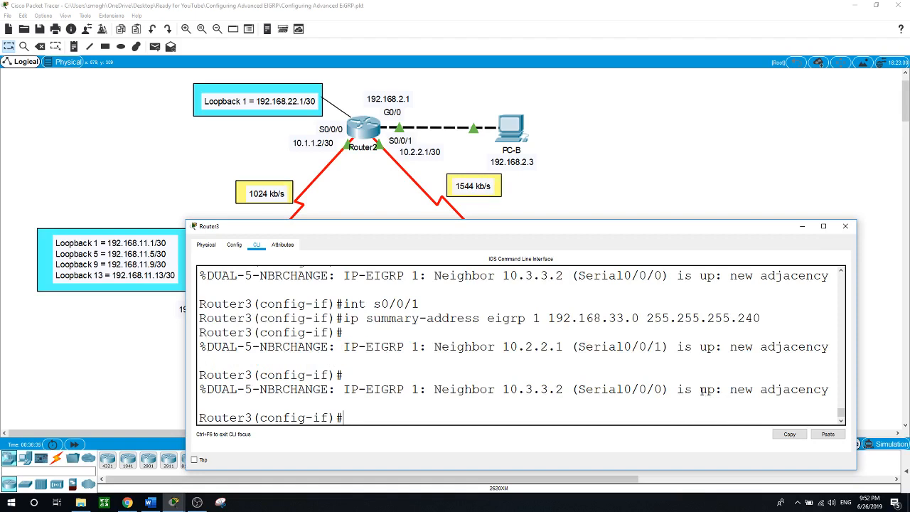
drag(701, 390, 737, 390)
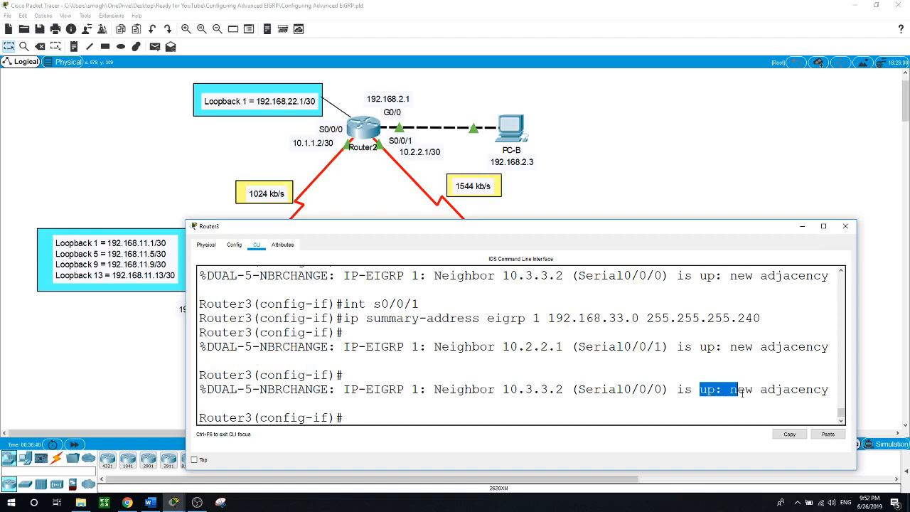
click(363, 133)
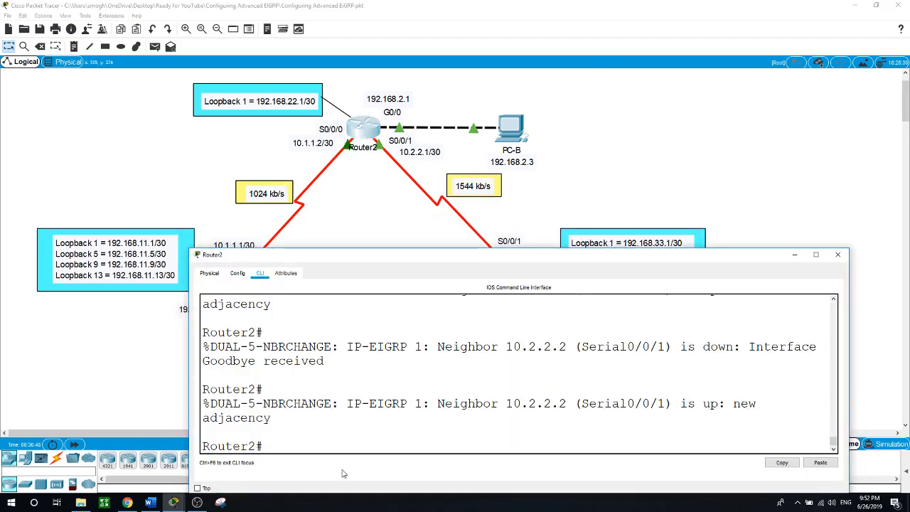
drag(437, 250, 430, 93)
Scroll back to Router2's earlier four-route EIGRP table and enter show ip route eigrp
scroll(443, 257, up, 2)
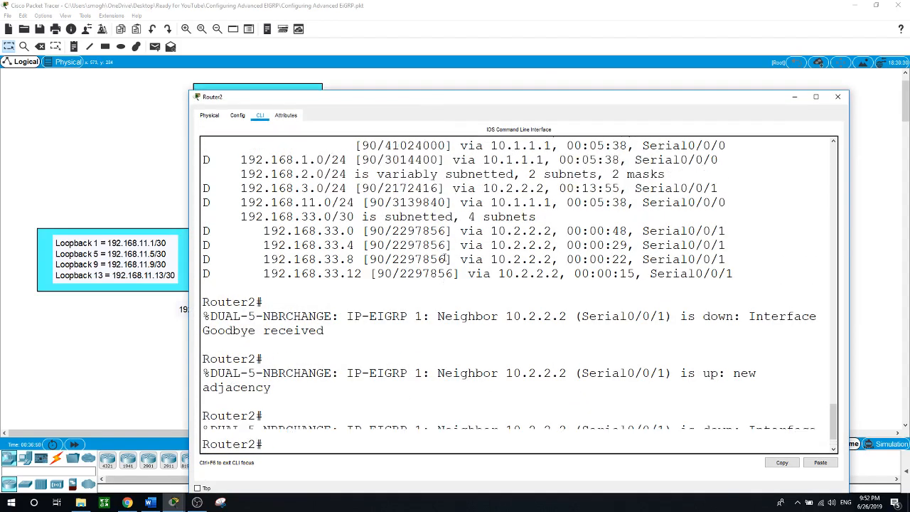
scroll(443, 258, up, 2)
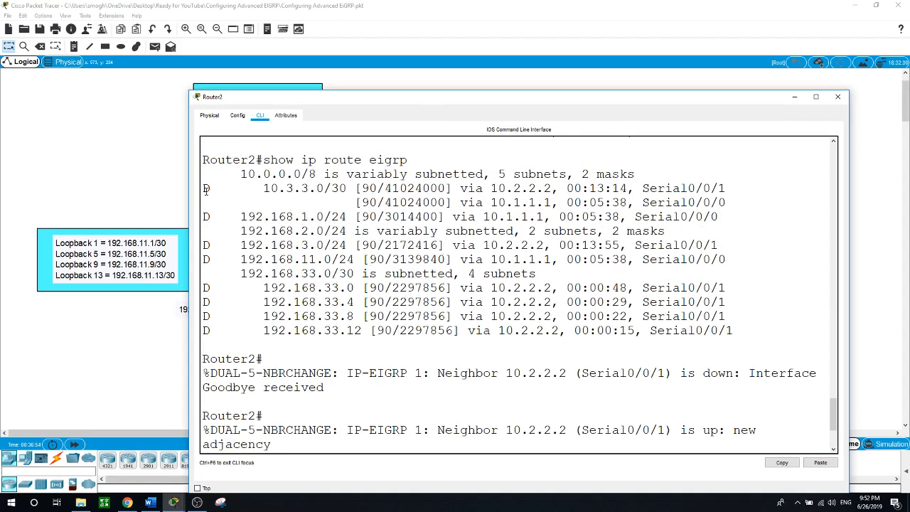
drag(204, 189, 743, 333)
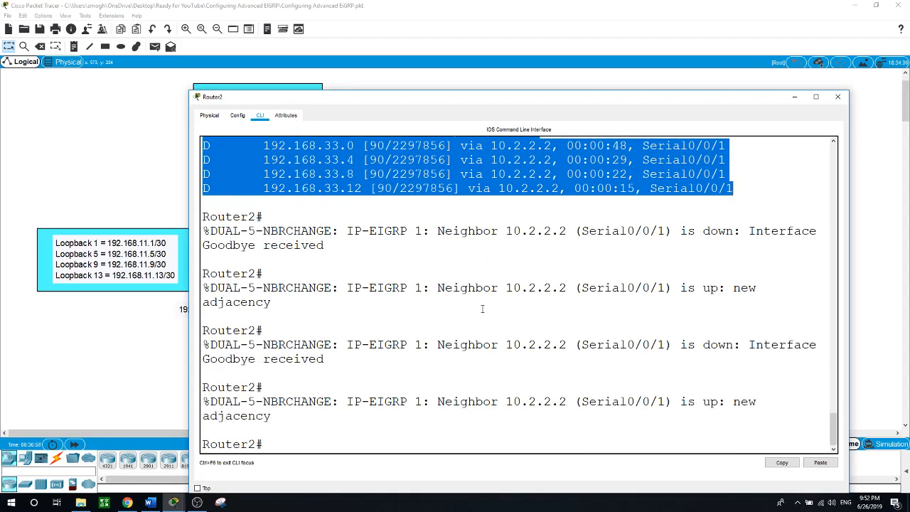
text(show ip route eigrp)
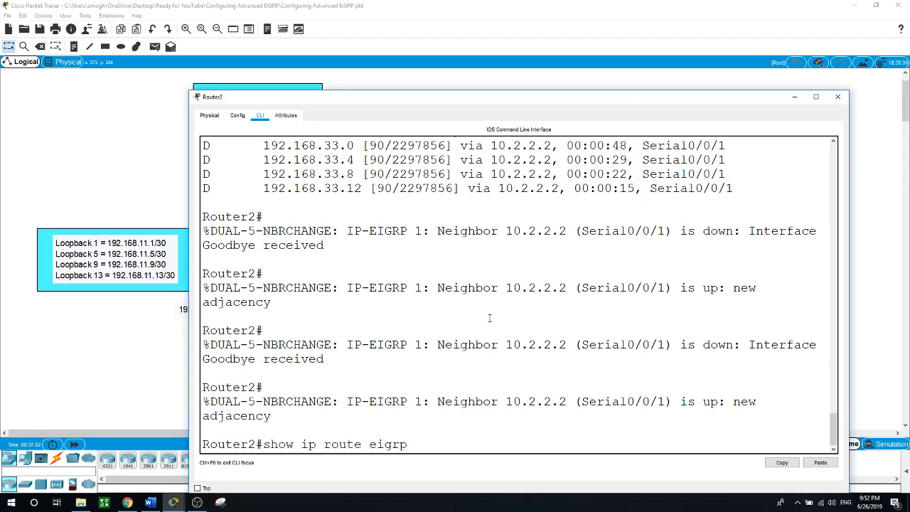
Run show ip route eigrp on Router2 and highlight the single 192.168.33.0/28 summary route
key(Return)
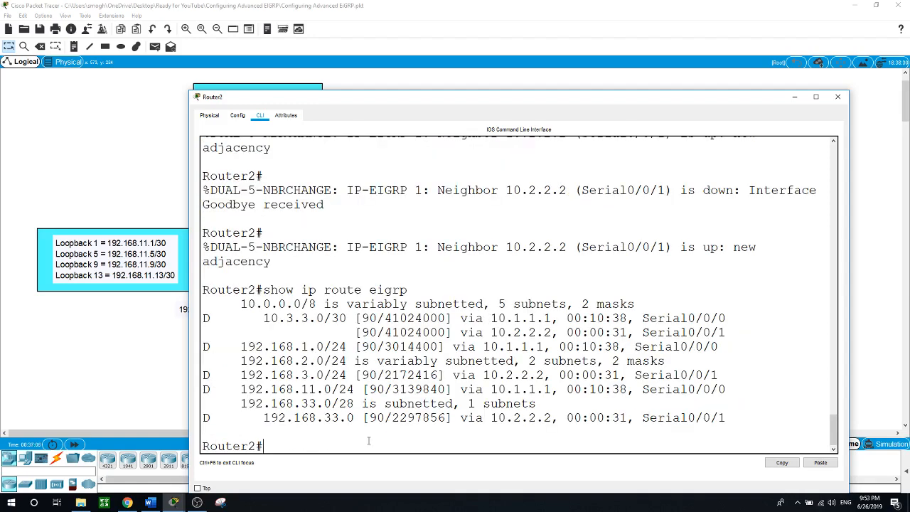
drag(241, 404, 537, 403)
click(243, 403)
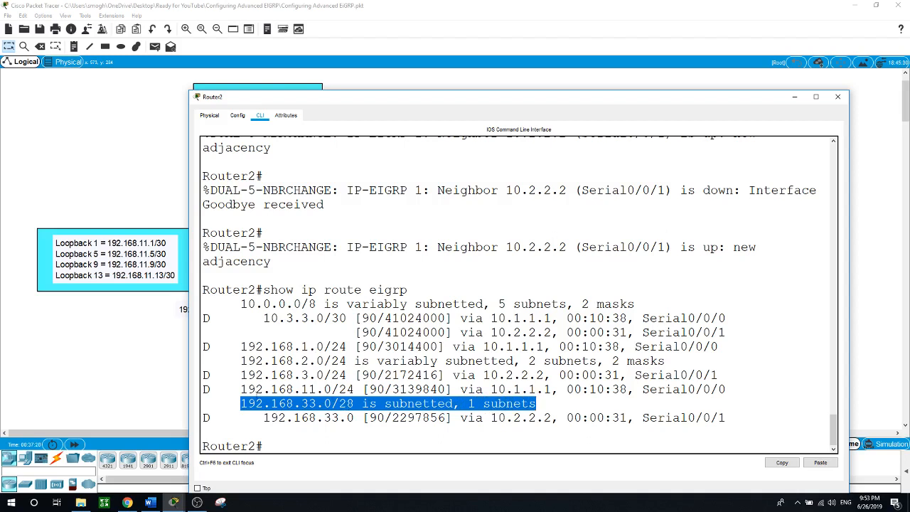
drag(242, 390, 354, 390)
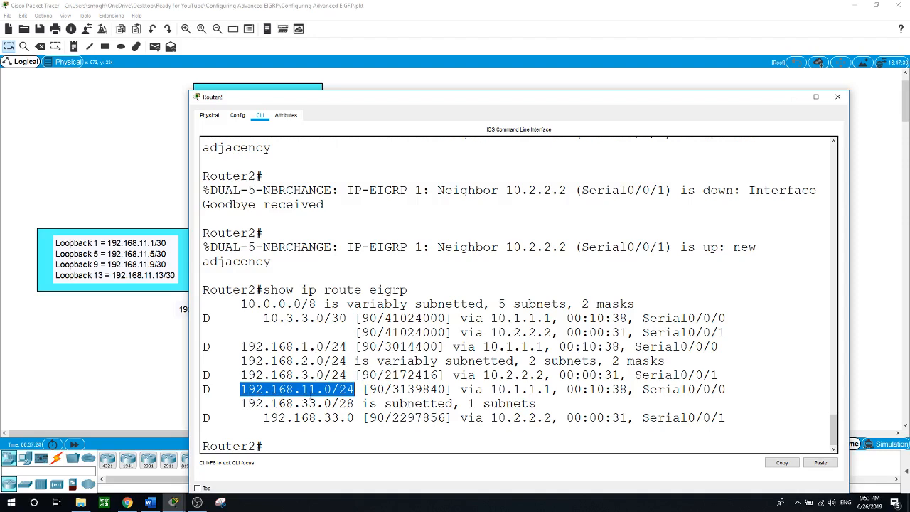
click(354, 441)
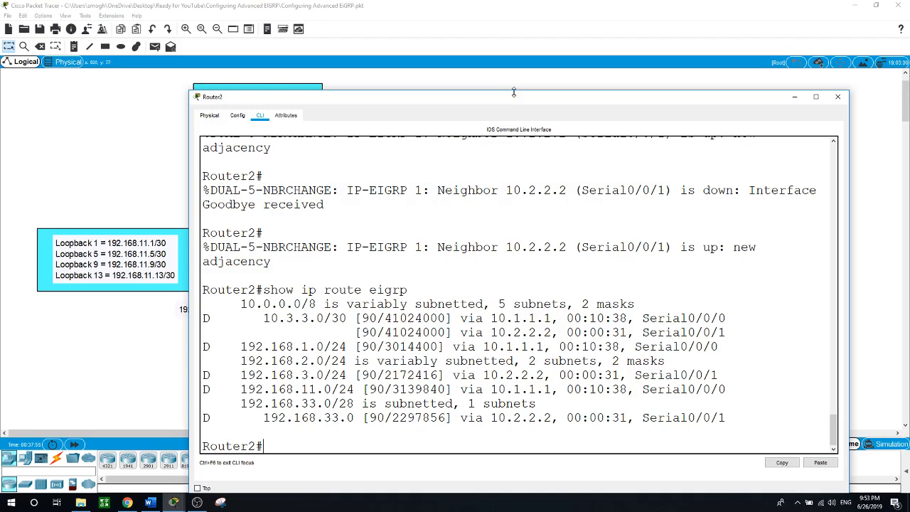
Shrink Router2's console and enter global configuration mode with conf t
drag(517, 91, 459, 216)
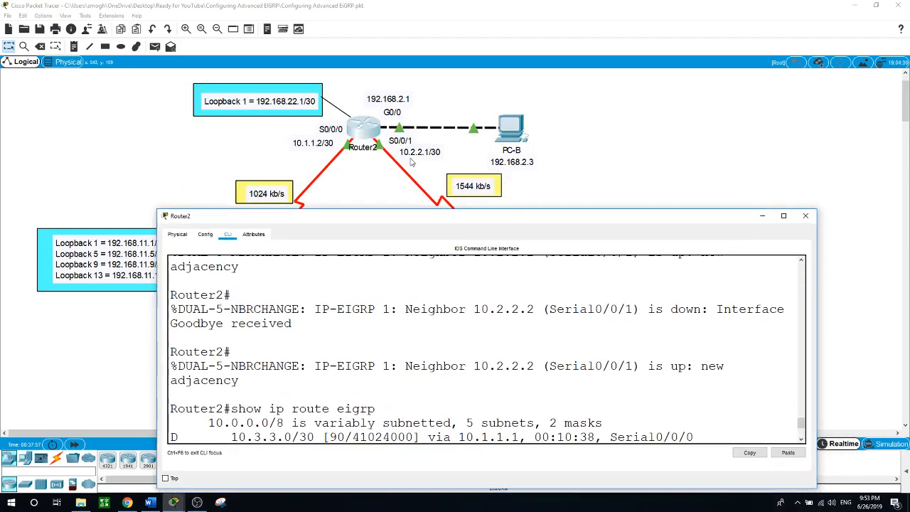
scroll(415, 392, down, 3)
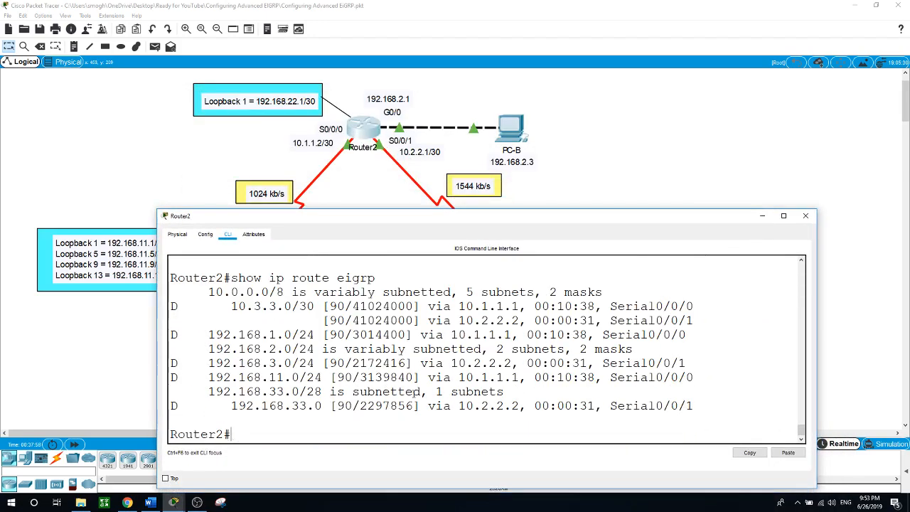
text(conf t)
key(Return)
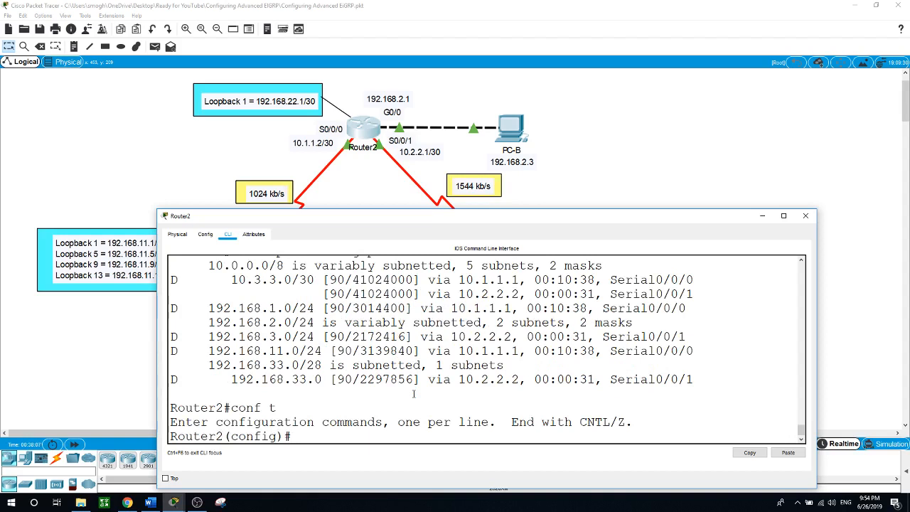
Create Loopback1 with IP 192.168.22.1 255.255.255.252, then exit the interface
text(int loopbc)
key(Tab)
key(BackSpace)
key(Tab)
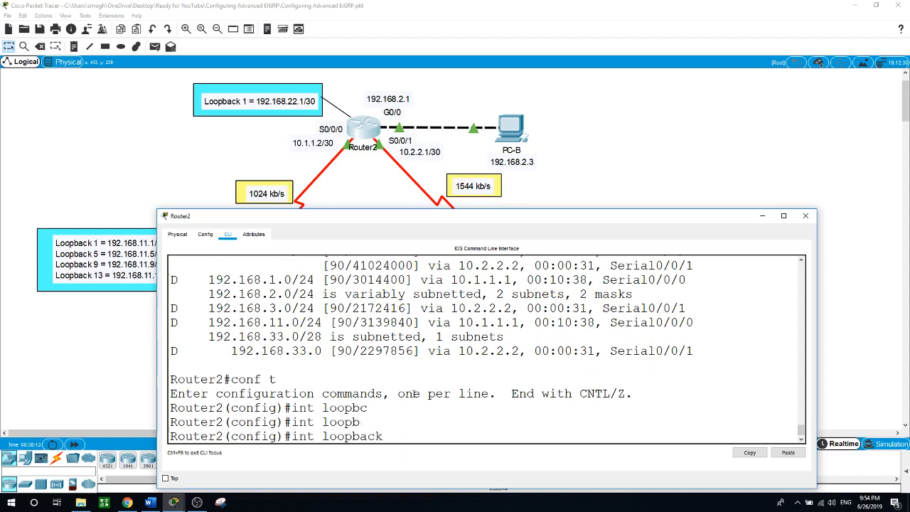
text(1)
key(Return)
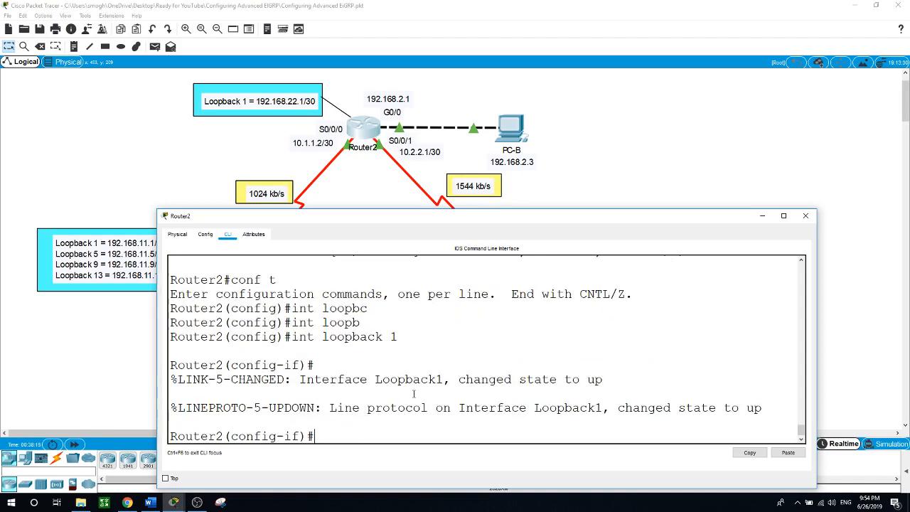
text(ip ad)
key(Tab)
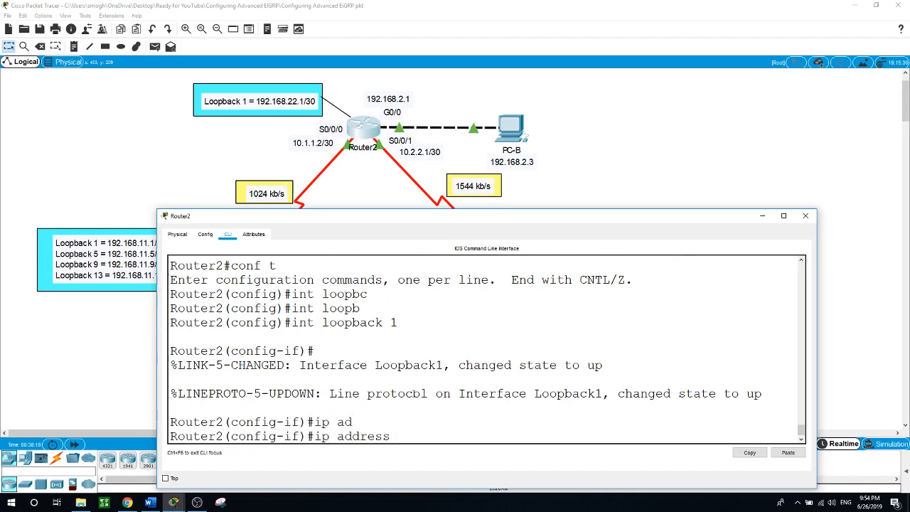
text(192.168.22.1 2)
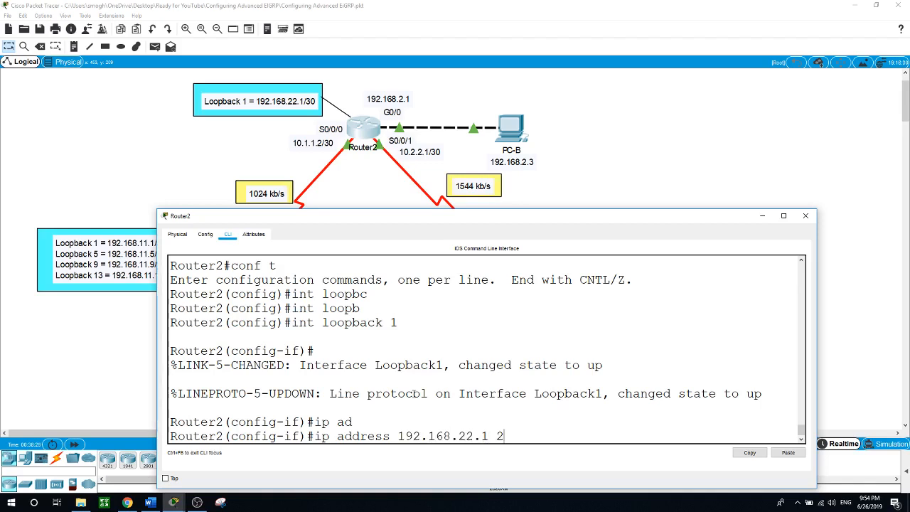
text(55.255.255.252)
key(Return)
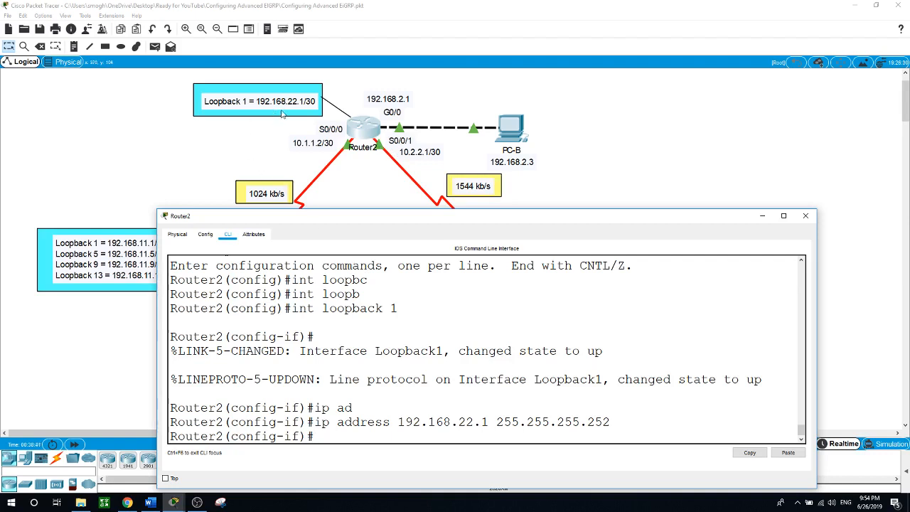
text(exit)
key(Return)
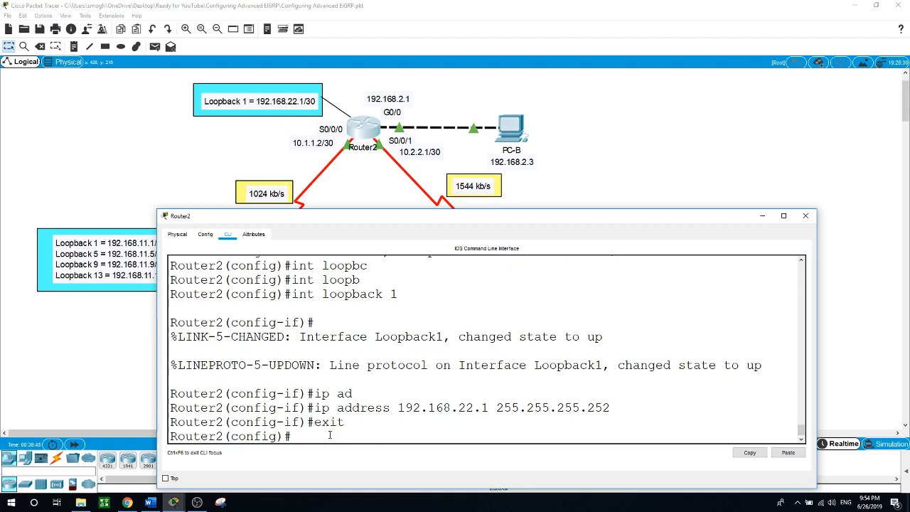
Add the default route ip route 0.0.0.0 0.0.0.0 loopback 1 on Router2
text(ip route 0.0.0.0 0.0.0.0)
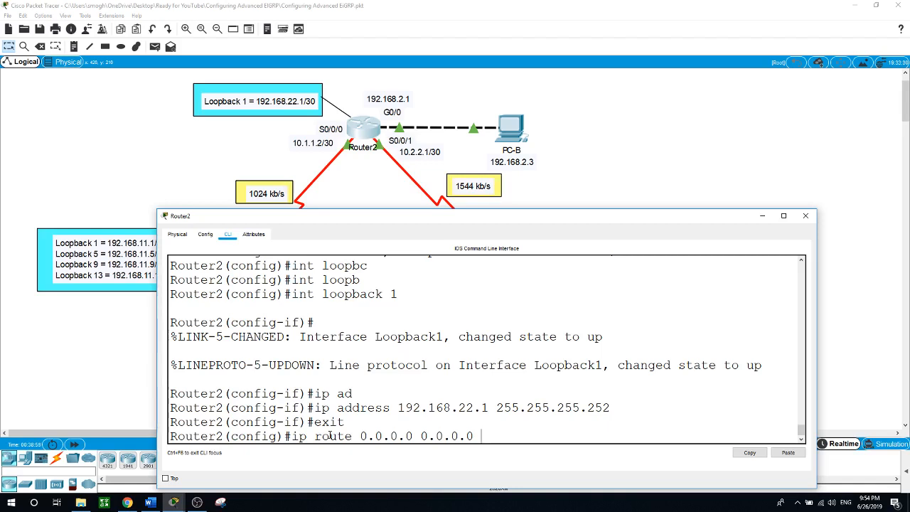
text(loopb)
key(Tab)
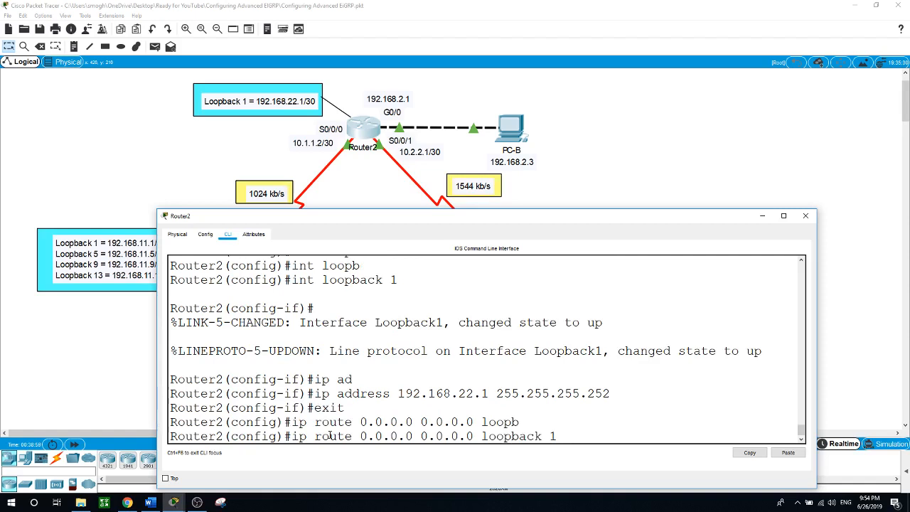
key(Return)
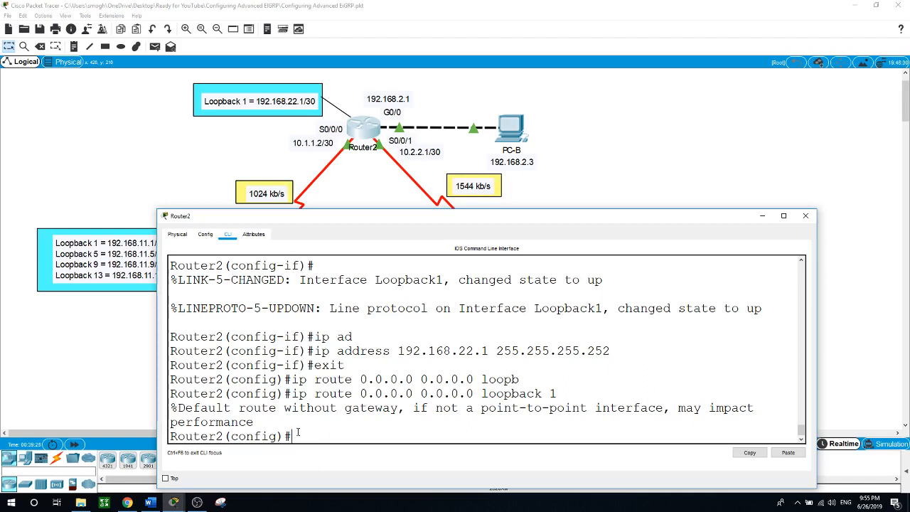
Under router eigrp 1, enable redistribute static
text(router eig)
key(Tab)
text(1)
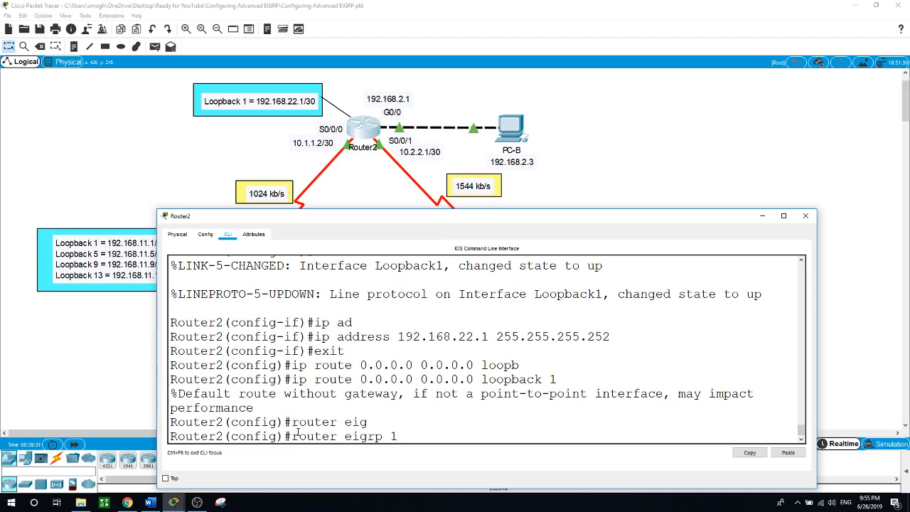
key(Return)
text(re)
key(Tab)
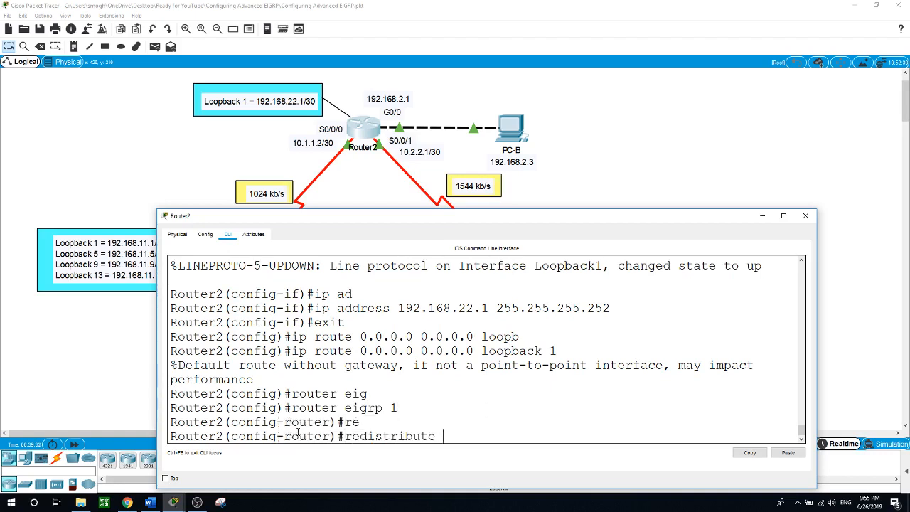
text(s)
key(Tab)
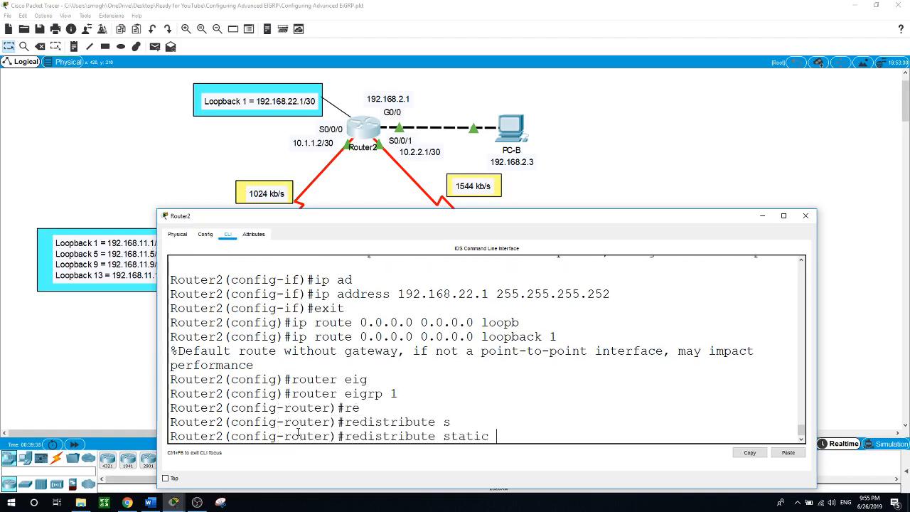
key(Return)
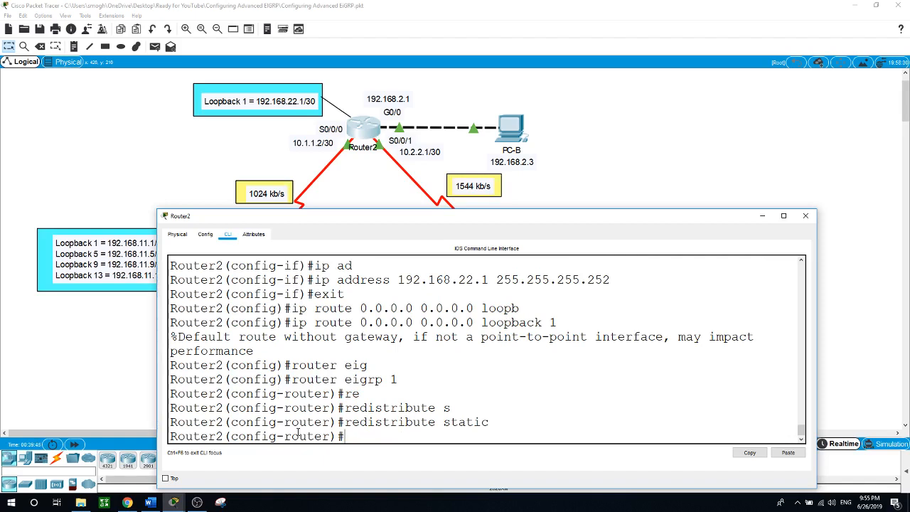
Leave configuration mode with end and start typing show ip protocols
text(end)
key(Return)
key(Return)
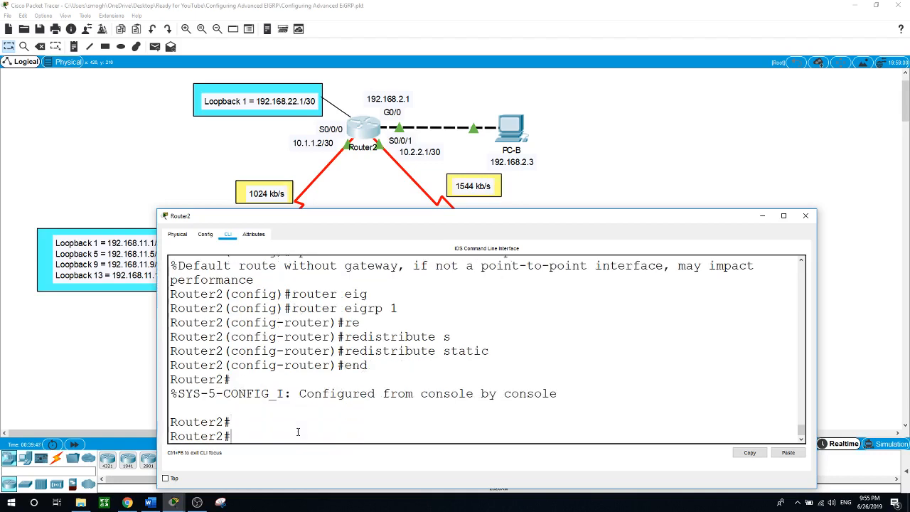
text(show ip prt)
Run show ip protocols on Router2
key(Tab)
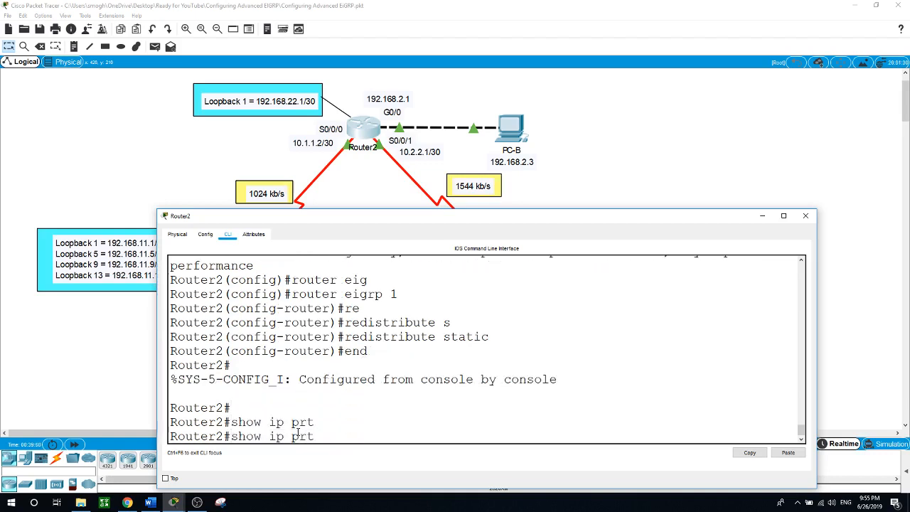
key(BackSpace)
text(ot)
key(Return)
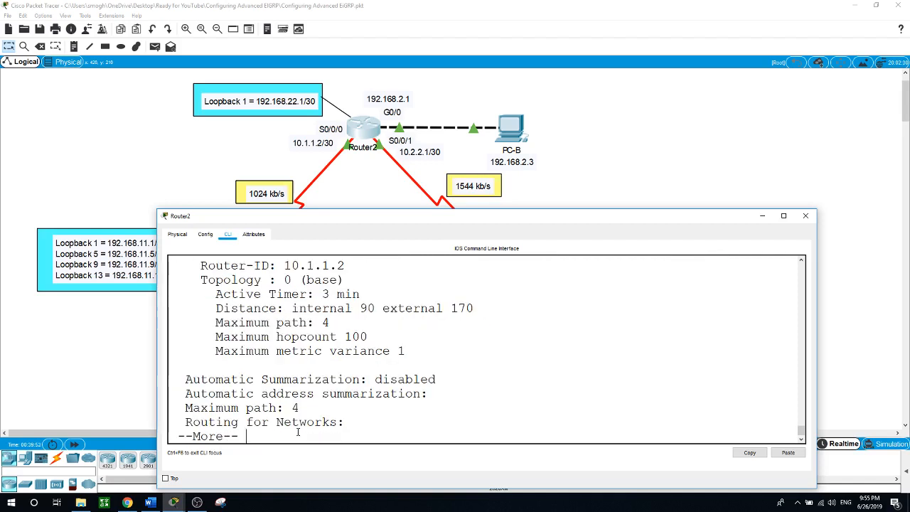
Page through the output and highlight the 'Redistributing: eigrp 1, static' line
click(524, 208)
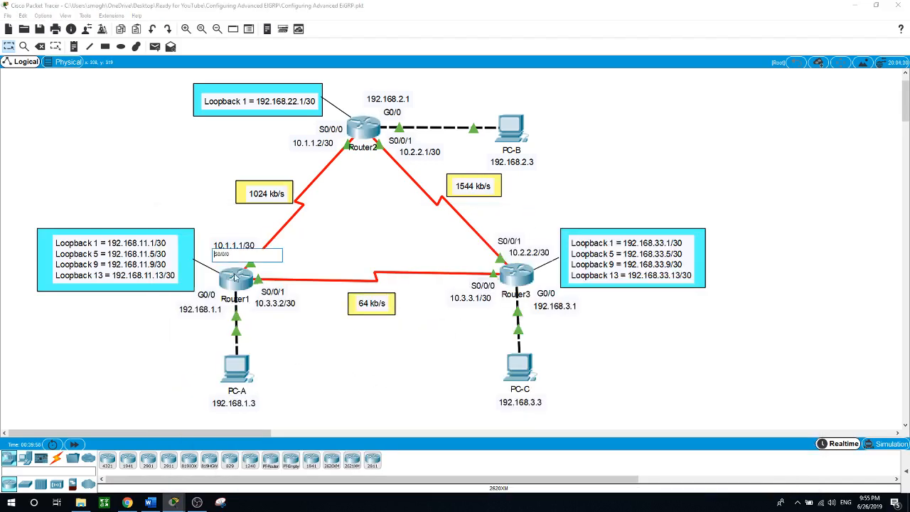
click(364, 130)
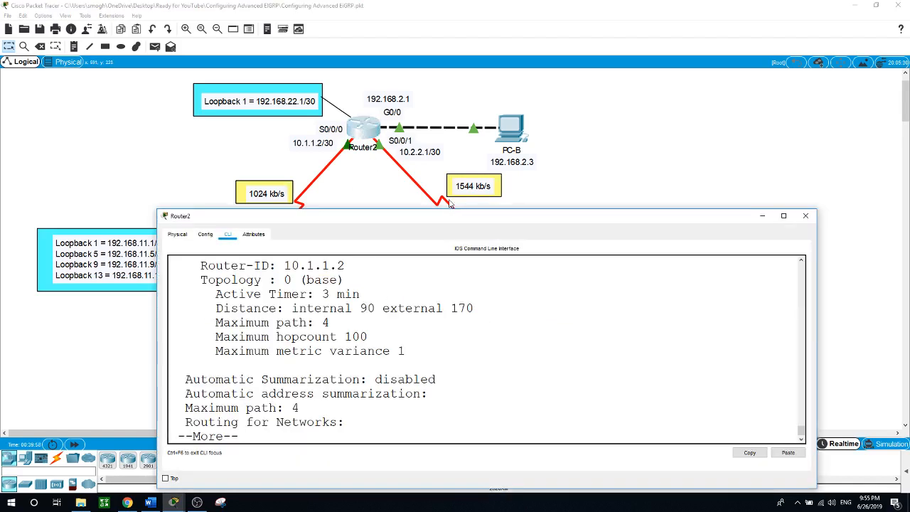
key(space)
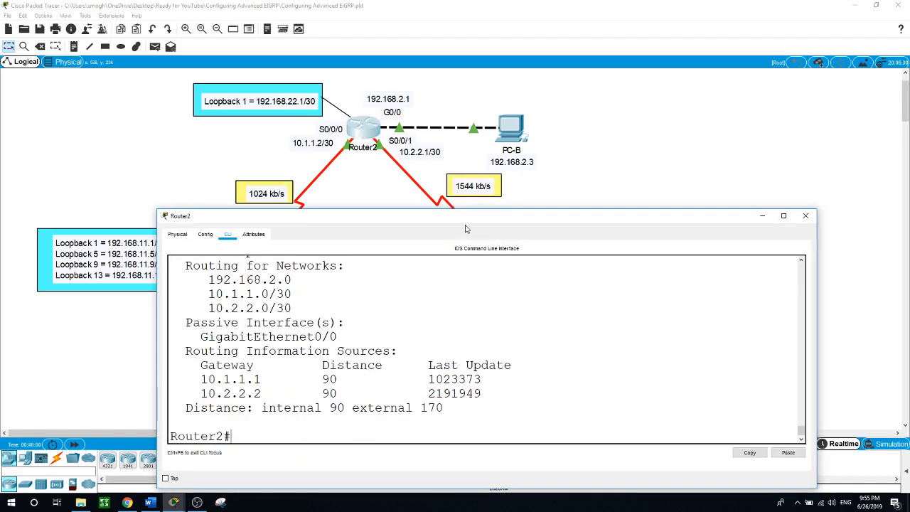
drag(498, 210, 498, 37)
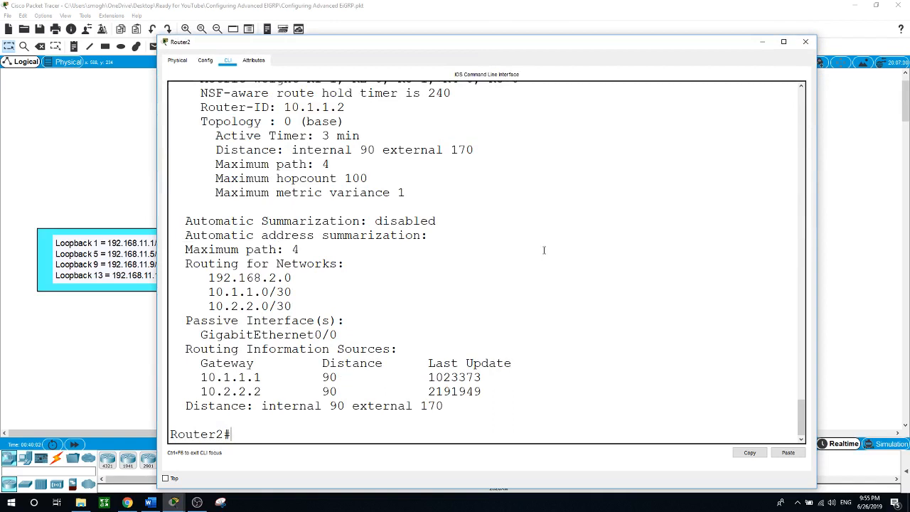
scroll(545, 249, up, 1)
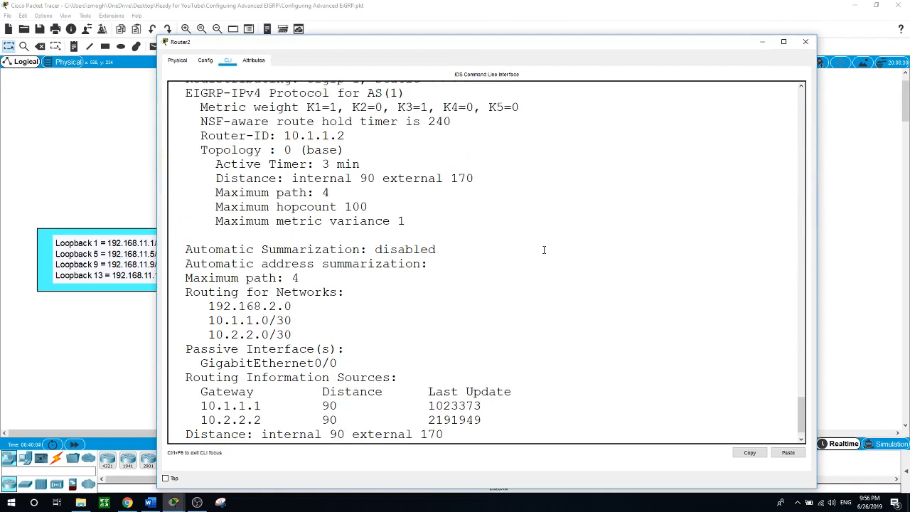
scroll(545, 250, up, 2)
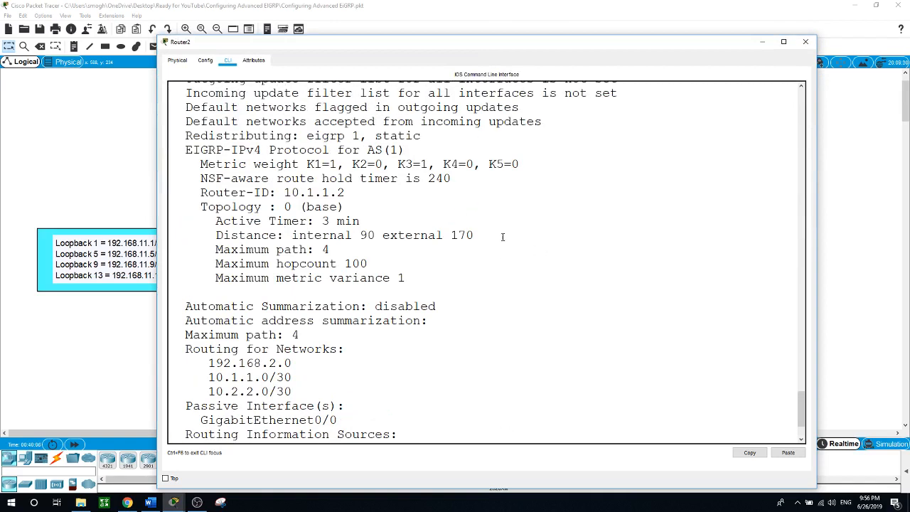
drag(186, 135, 431, 135)
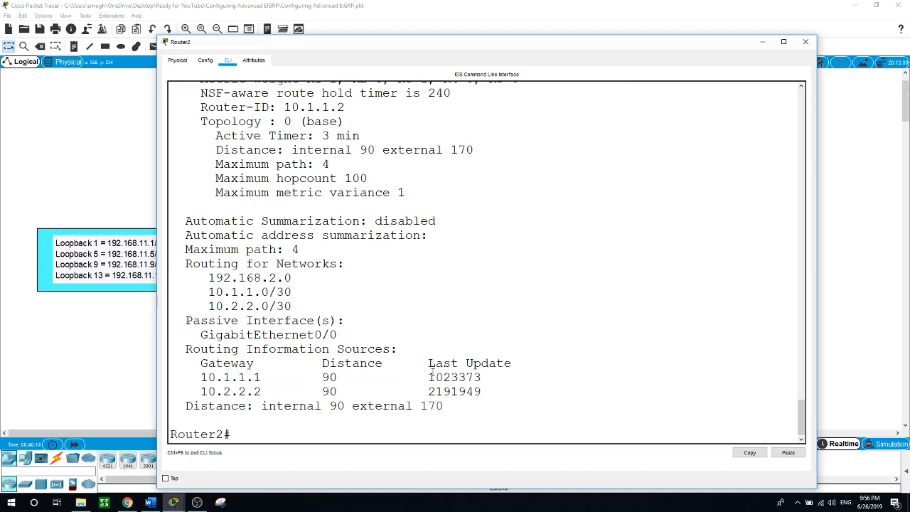
Move Router2's console down to reveal the topology and scroll through the output
drag(510, 41, 510, 244)
scroll(543, 396, down, 5)
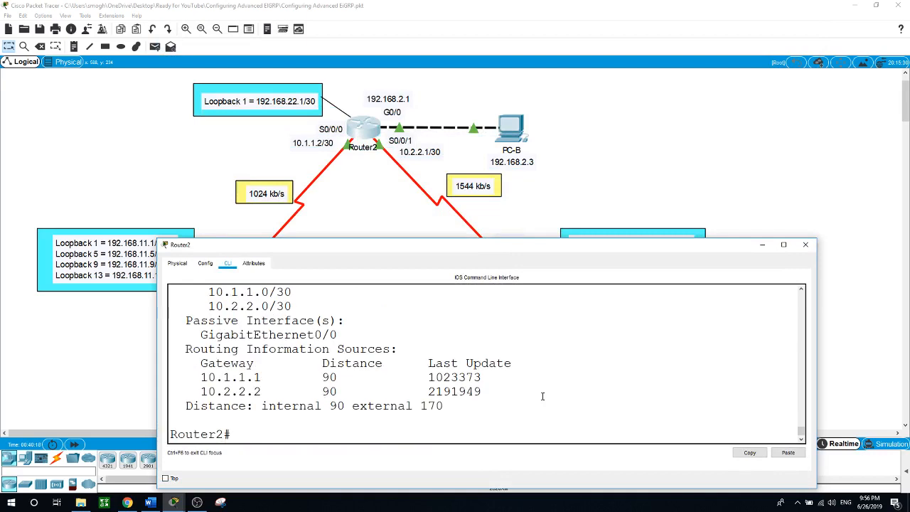
scroll(543, 396, up, 4)
scroll(543, 396, up, 3)
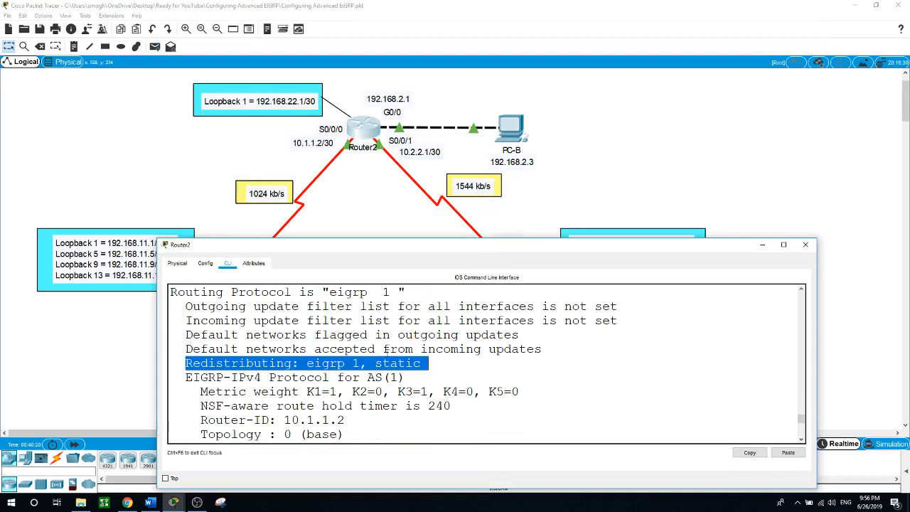
scroll(538, 335, down, 4)
scroll(443, 368, down, 3)
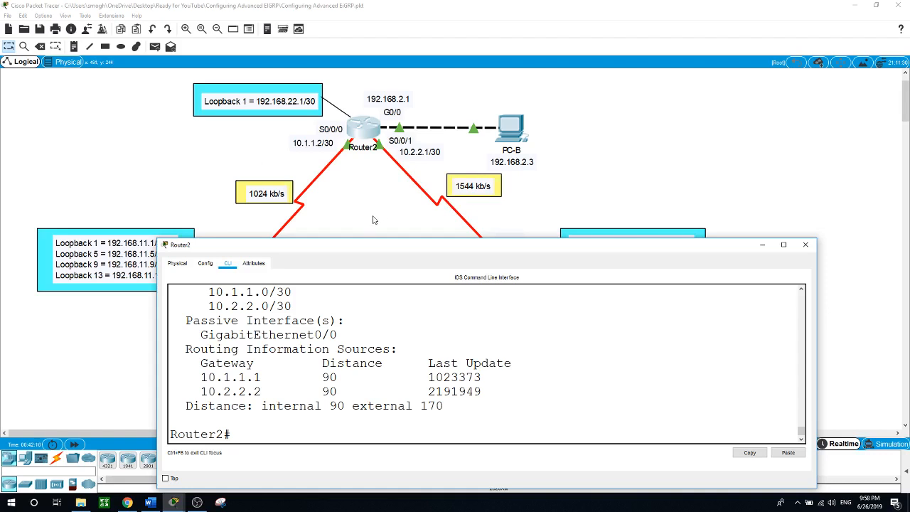
Open Router1's command line and enter privileged EXEC mode with enable
click(373, 219)
click(242, 325)
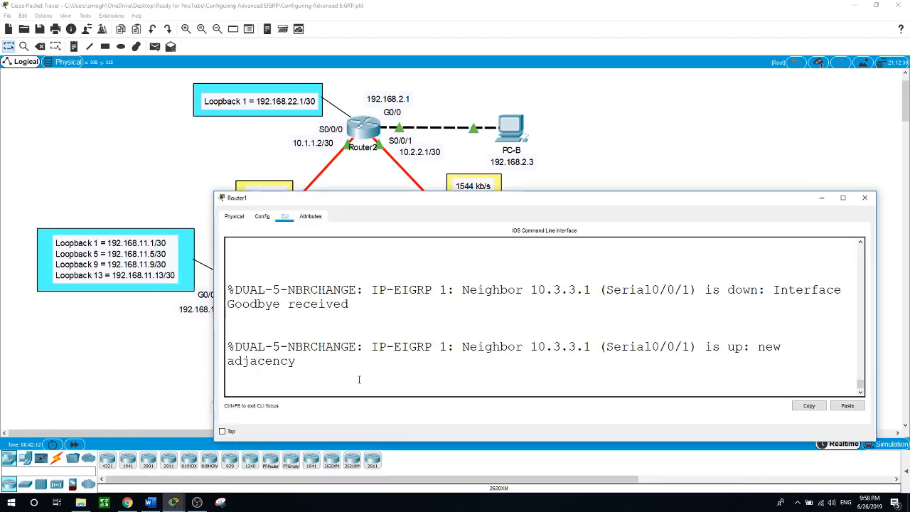
key(Return)
text(er1>e)
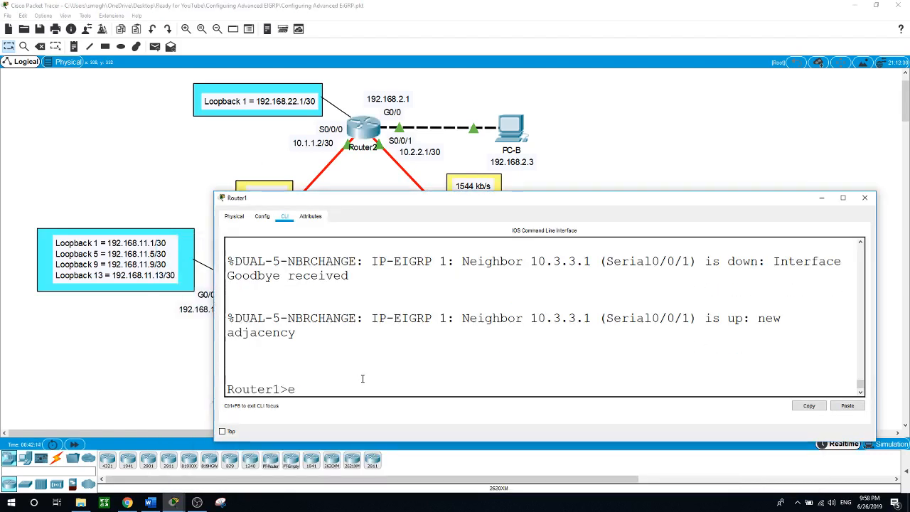
text(n)
key(Return)
Run show ip route eigrp | include 0.0.0.0 and highlight the distance 170 in the D*EX route
text(sh)
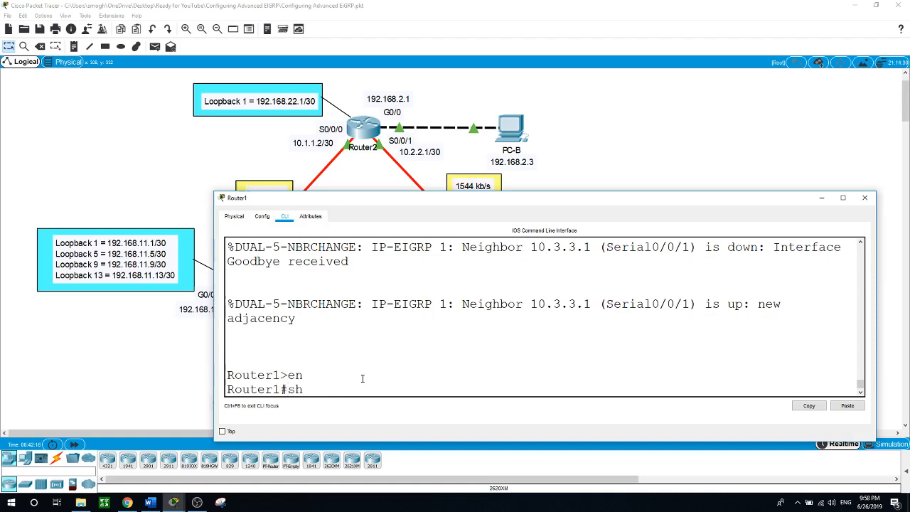
text(ow ip)
text(e eigrp | in)
key(Tab)
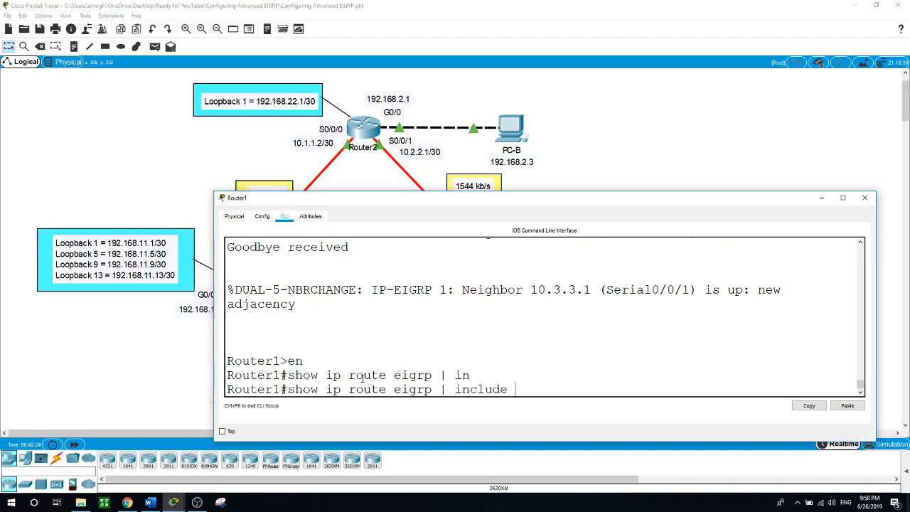
text(0.0.0.0)
key(Return)
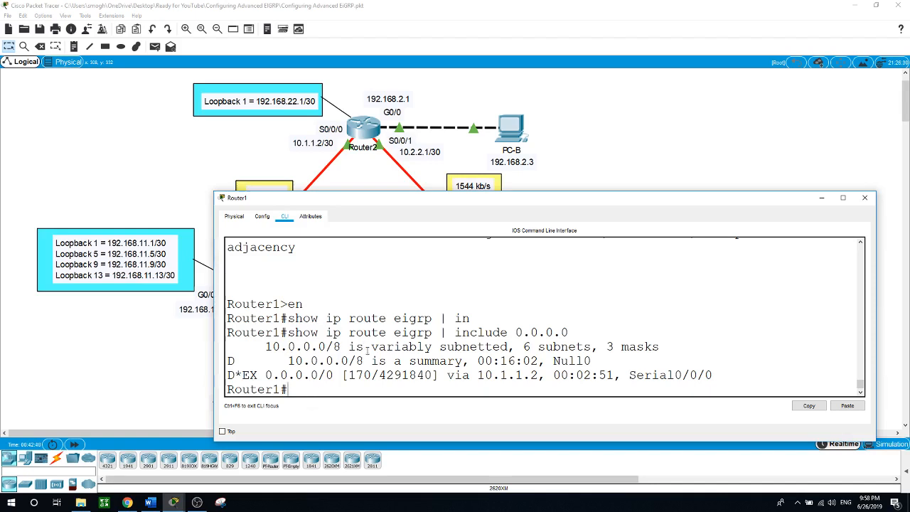
drag(371, 375, 348, 375)
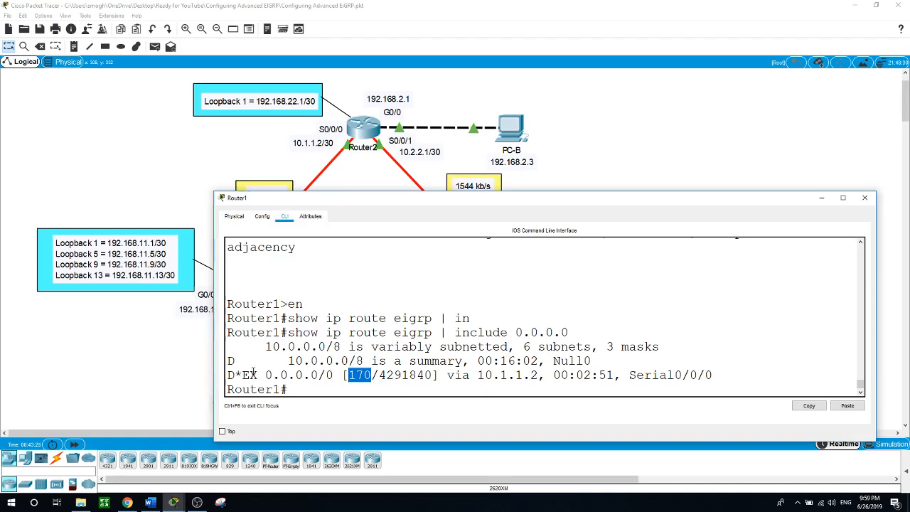
click(298, 391)
Enter interface configuration for Serial0/0/0 on Router1
text(conf t)
key(Return)
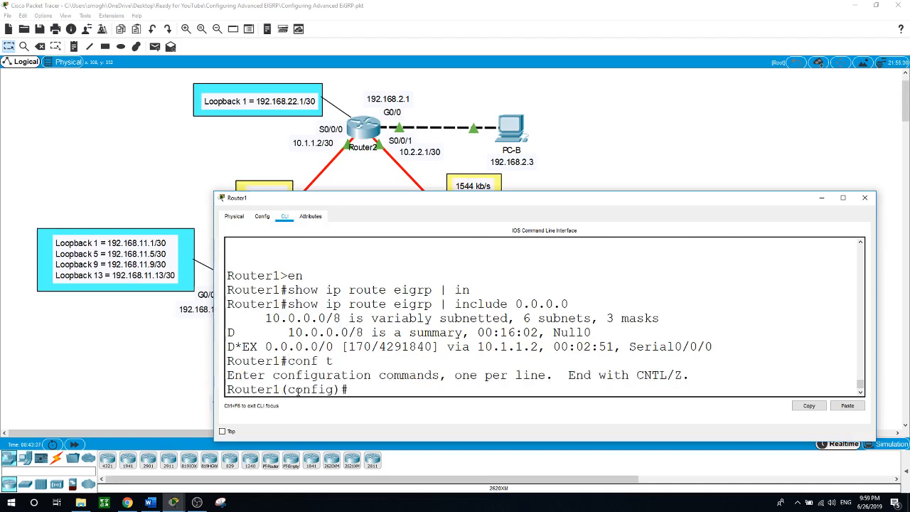
text(int s0/0/0)
key(Return)
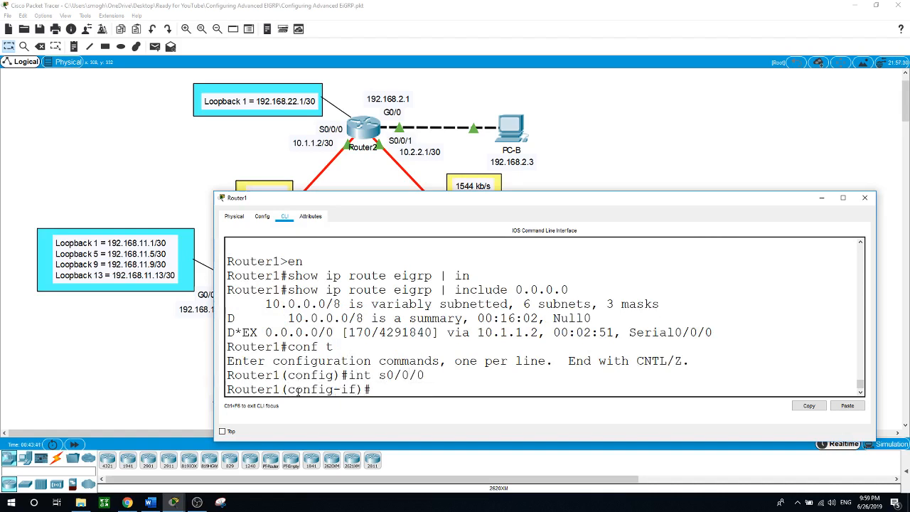
Try ip bandwidth-percent eigrp 1 75 and highlight the invalid-input rejection
text(ip bandwidth)
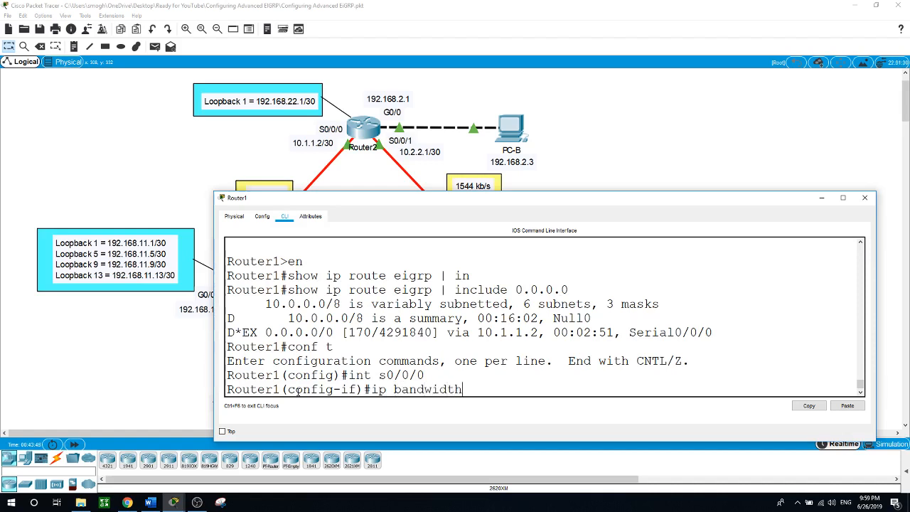
text(-)
text(per)
text(cnt e)
key(BackSpace)
key(BackSpace)
key(BackSpace)
key(BackSpace)
text(ent eigrp)
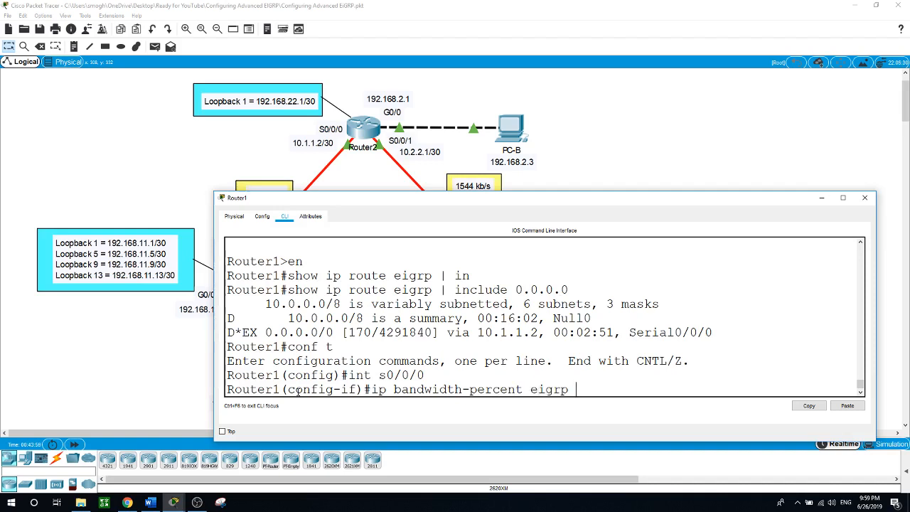
text( 1 75)
key(Return)
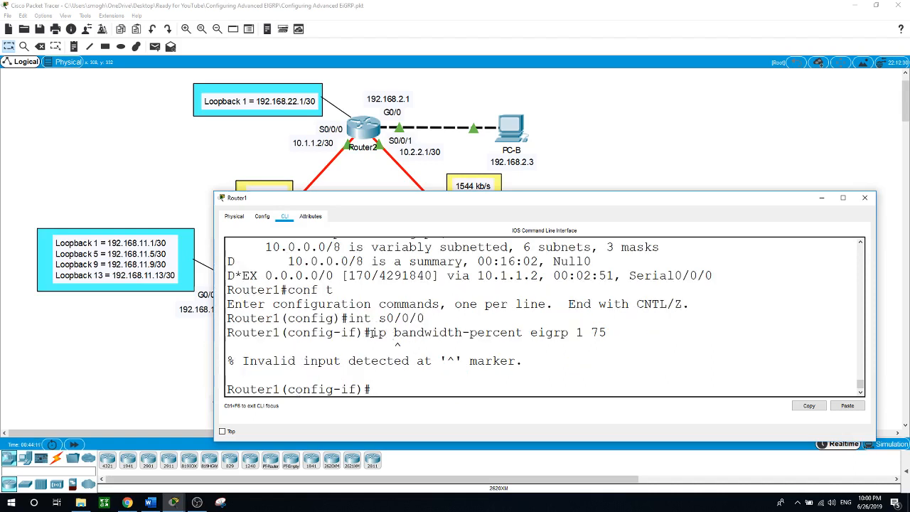
drag(371, 333, 606, 333)
drag(361, 202, 335, 229)
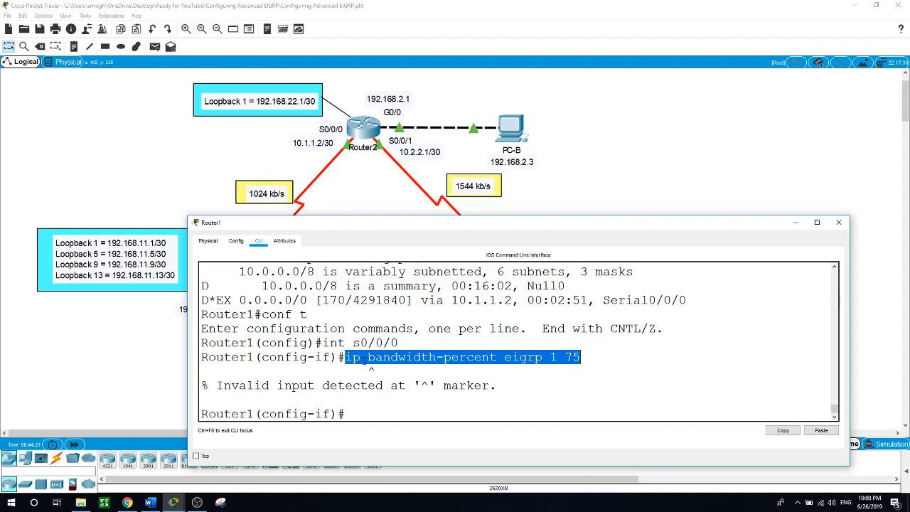
Open Router2's console and position it beside the triangle topology
click(353, 187)
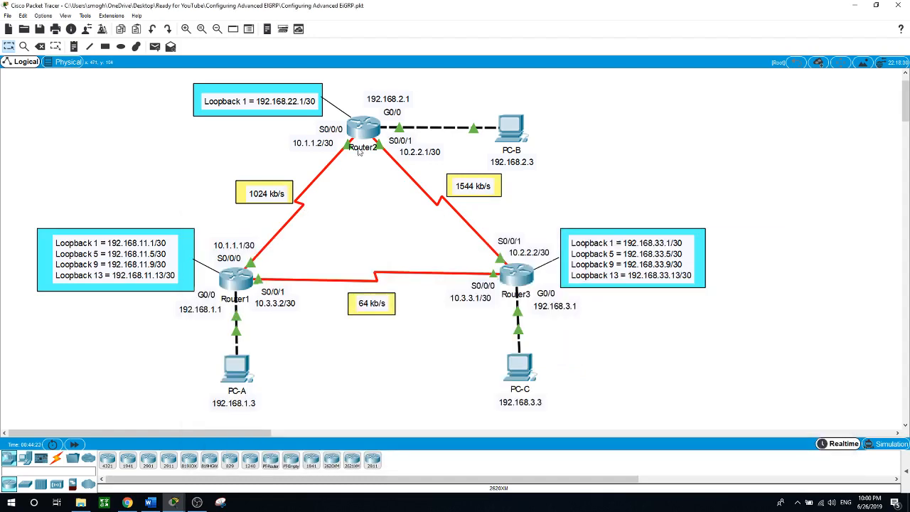
click(363, 134)
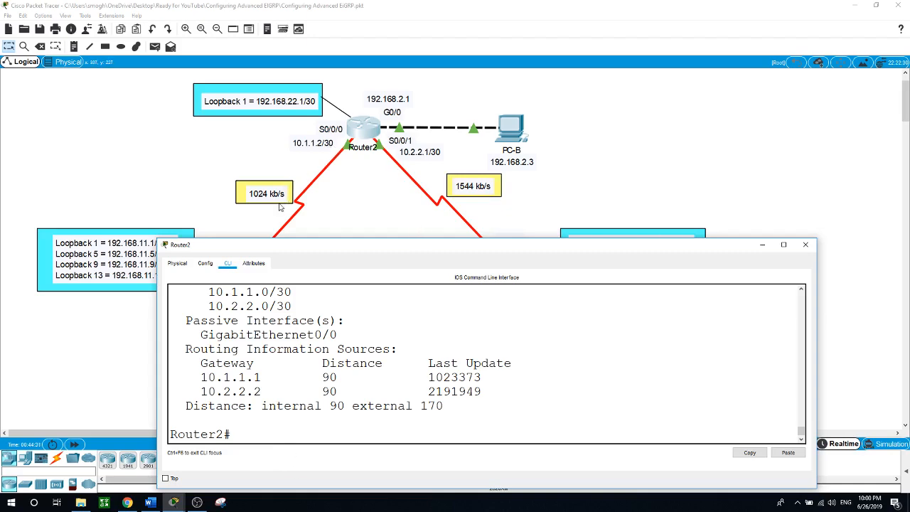
drag(318, 250, 444, 289)
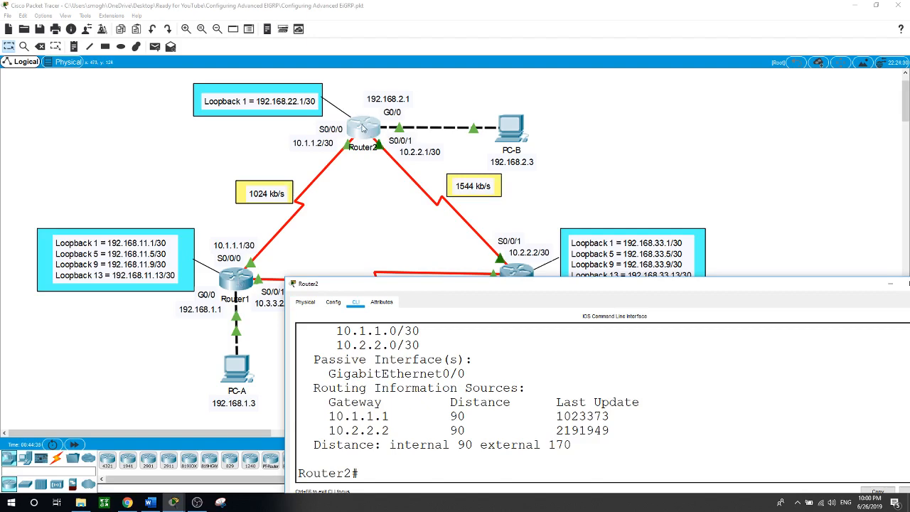
drag(454, 286, 299, 246)
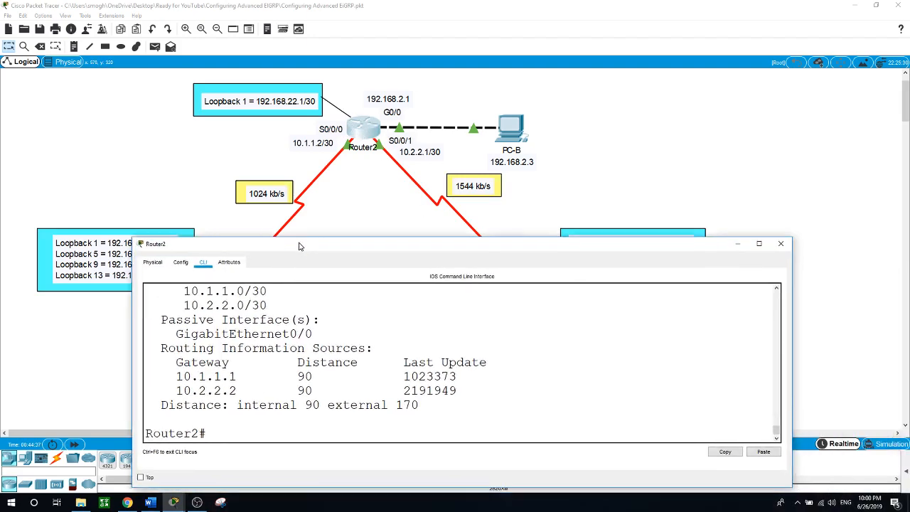
drag(299, 435, 293, 422)
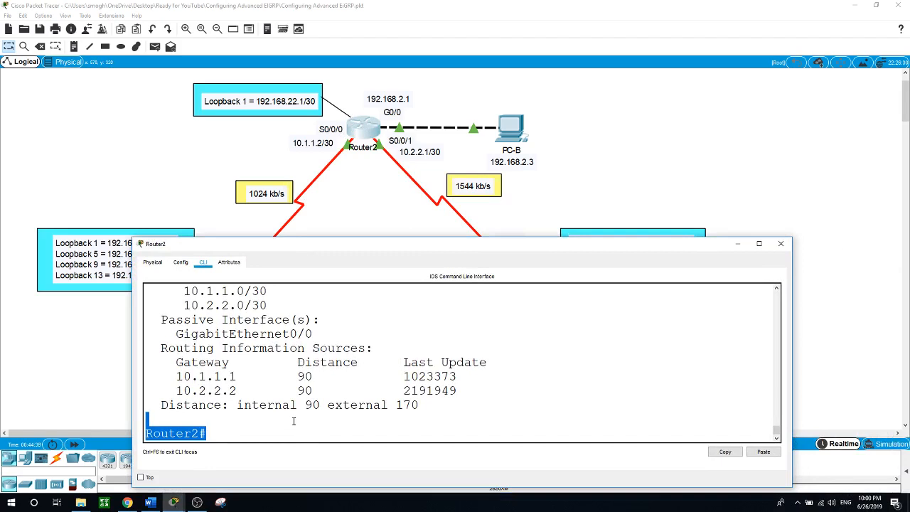
click(289, 429)
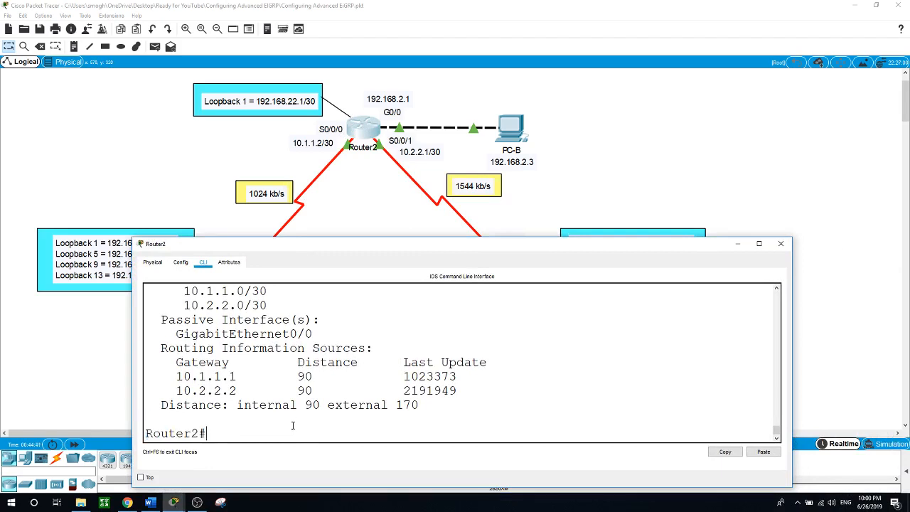
On Router2's Serial0/0/0, enter ip bandwidth-percent eigrp 1 75
text(conf t)
key(Return)
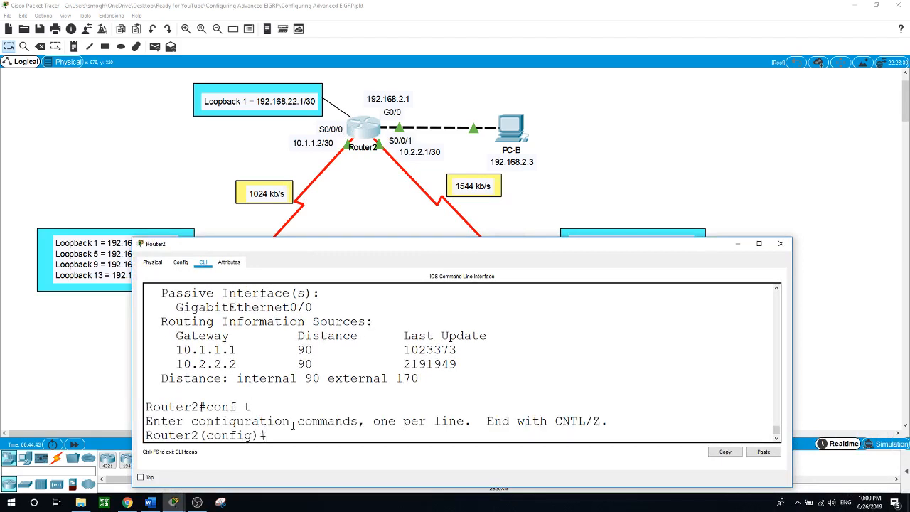
text(int s0/0/0)
key(Return)
text(ip)
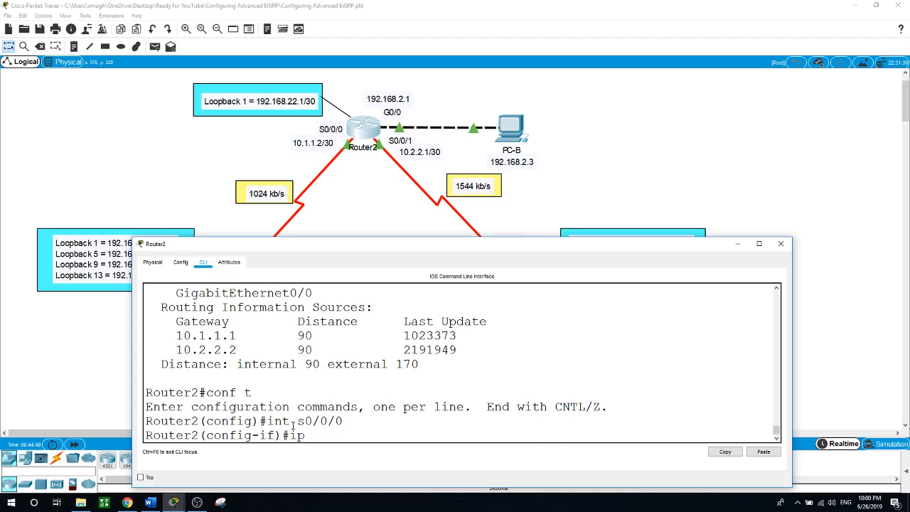
text( bandwidth-perce)
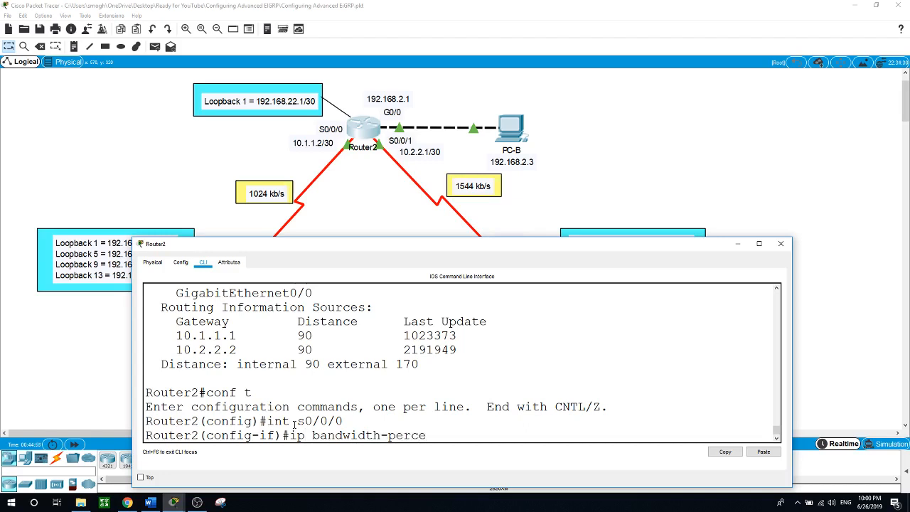
text(nt eigrp 1 75)
key(Return)
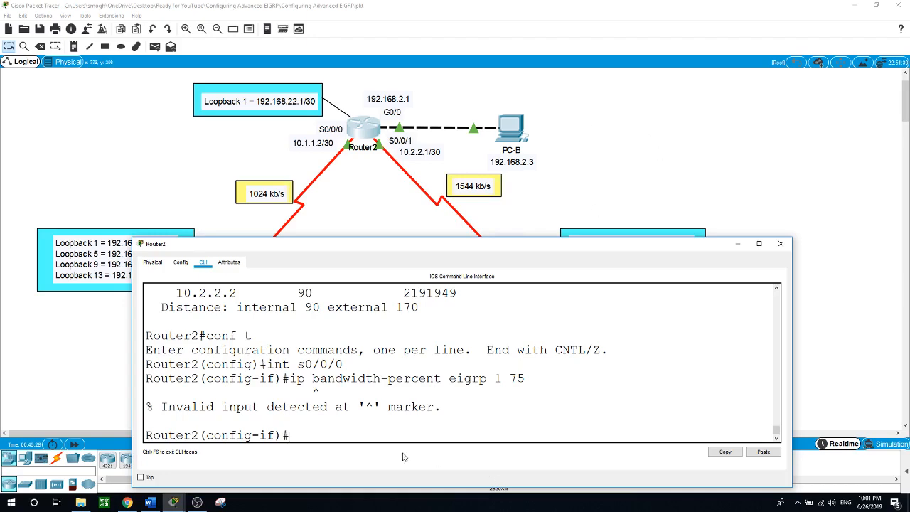
Highlight the rejected bandwidth-percent command and its value 75 on Router2
drag(467, 246, 471, 291)
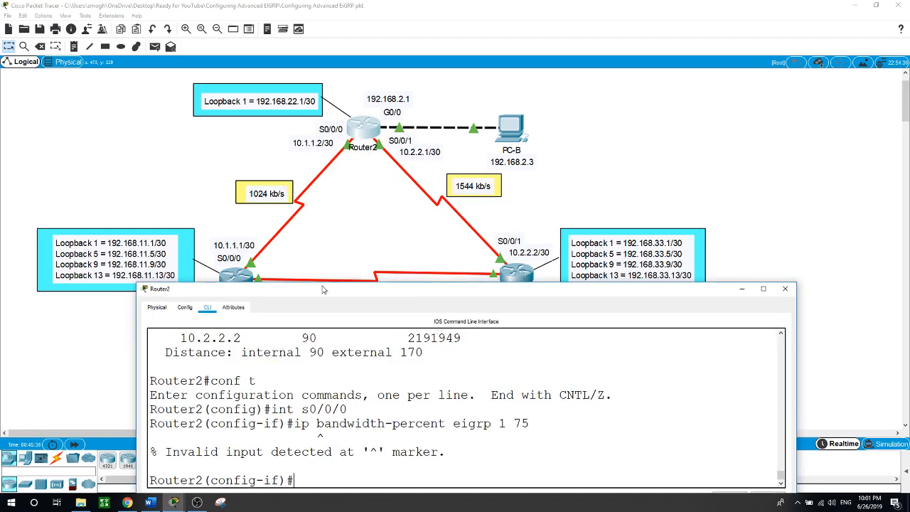
drag(448, 233, 448, 211)
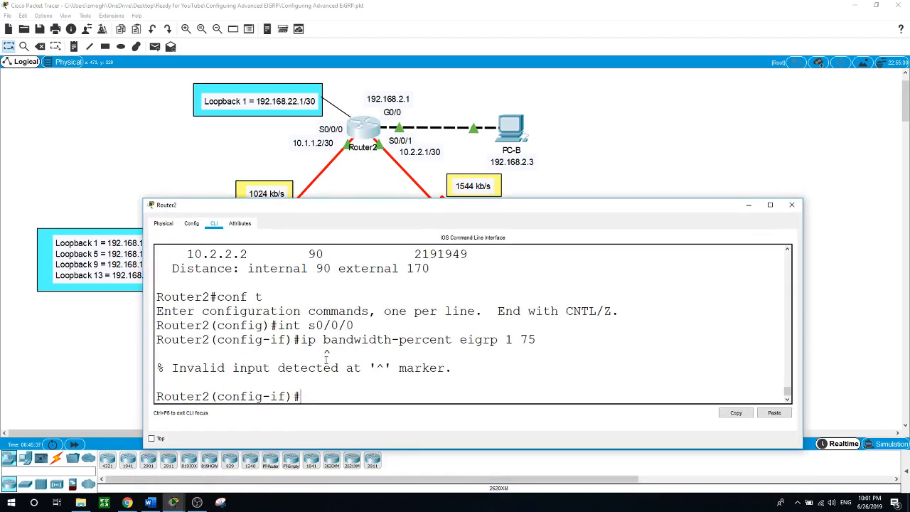
drag(308, 340, 544, 340)
click(543, 340)
drag(523, 340, 541, 340)
click(347, 398)
Leave interface mode and run show ip eigrp interfaces detail
text(exit)
key(Return)
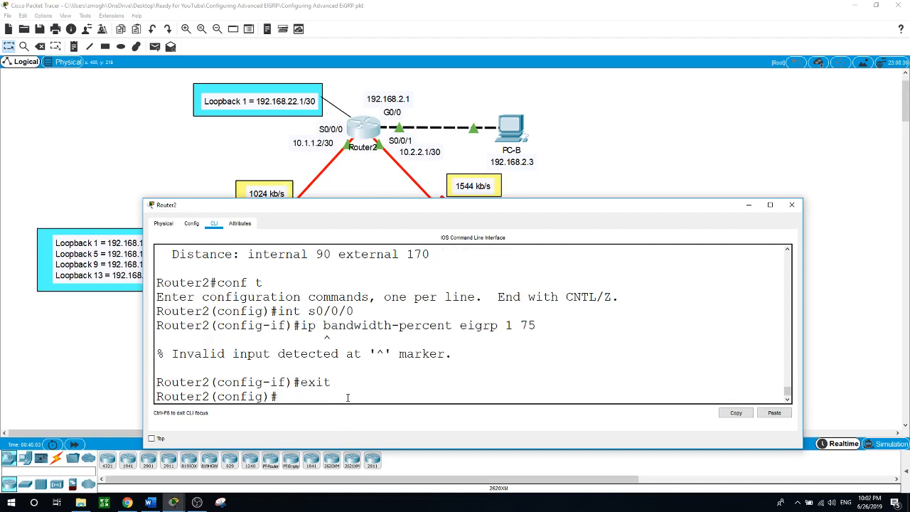
text(show ip eigrp itner)
key(Tab)
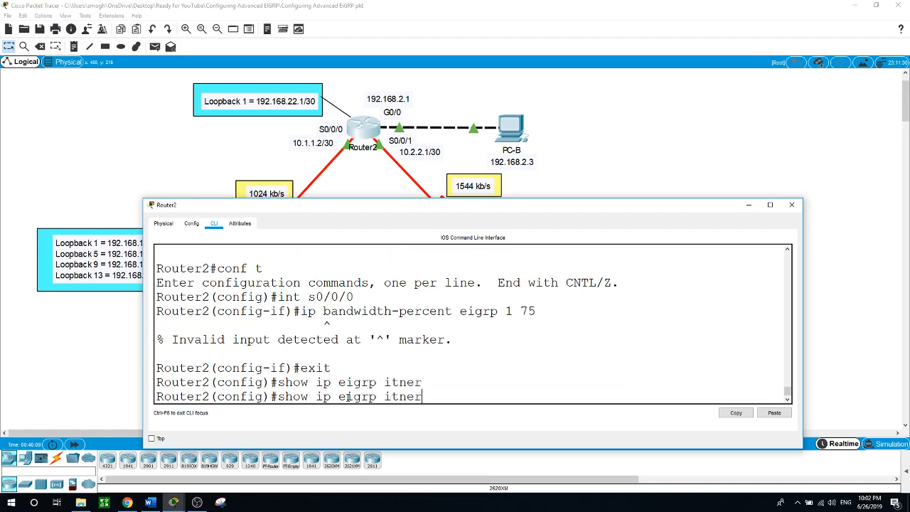
key(BackSpace)
key(BackSpace)
key(BackSpace)
key(BackSpace)
text(nter)
key(Tab)
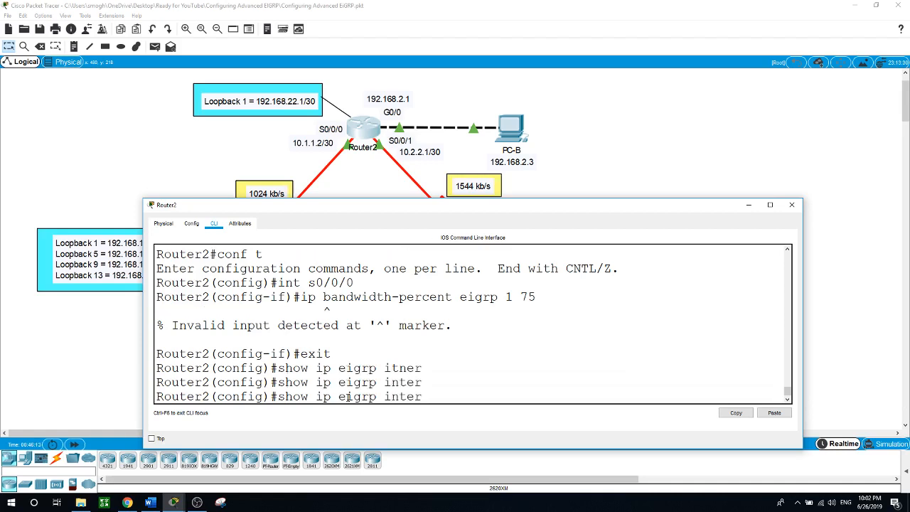
text(face detail)
key(Return)
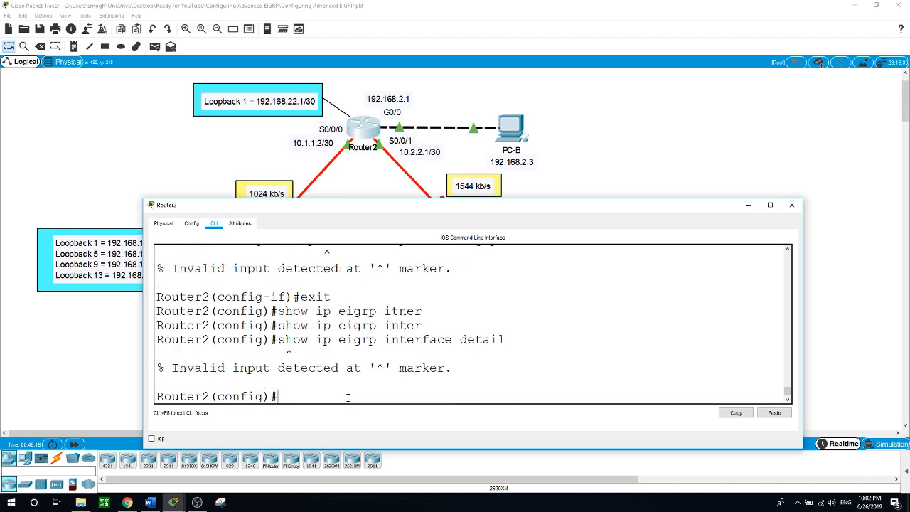
Exit configuration mode and run show ip eigrp interfaces on Router2
text(exit)
key(Return)
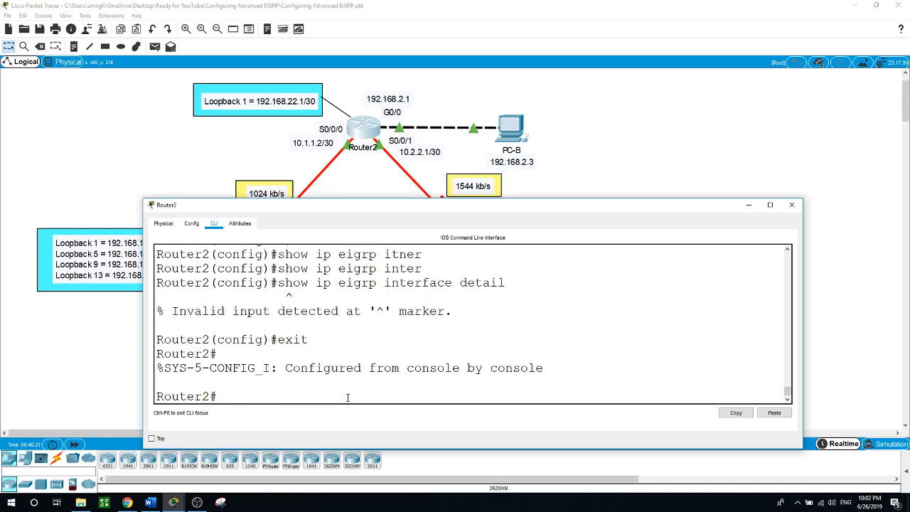
text(show ip eig)
key(Tab)
text(itn)
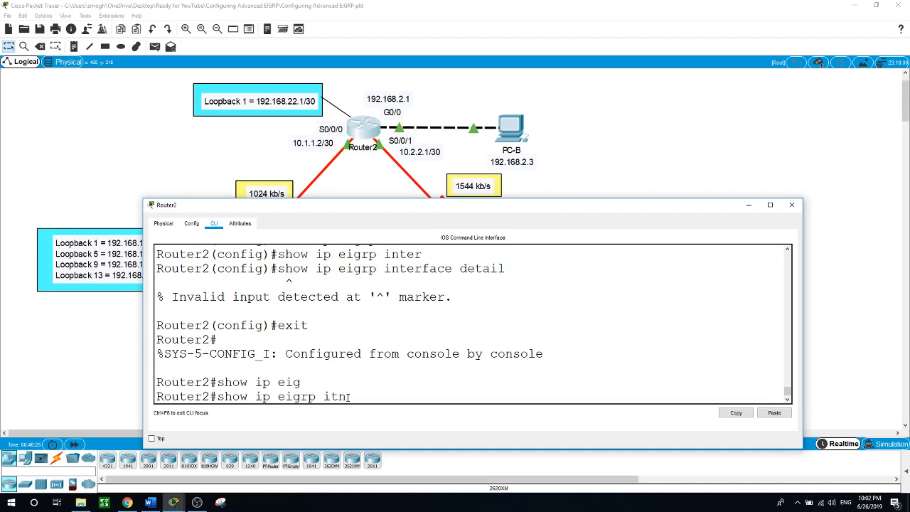
key(Tab)
key(BackSpace)
key(BackSpace)
text(n)
key(Tab)
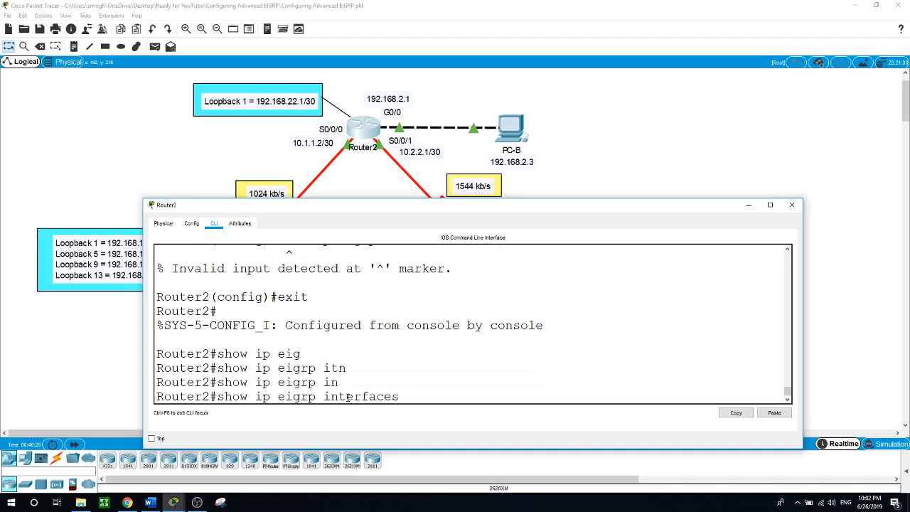
key(Return)
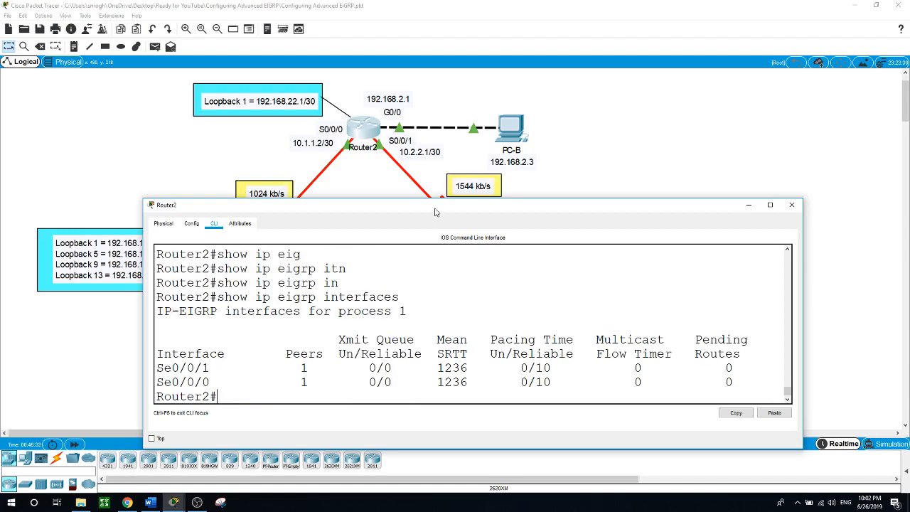
Highlight the Se0/0/1 and Se0/0/0 peer rows, then close Router2's window
drag(436, 212, 504, 228)
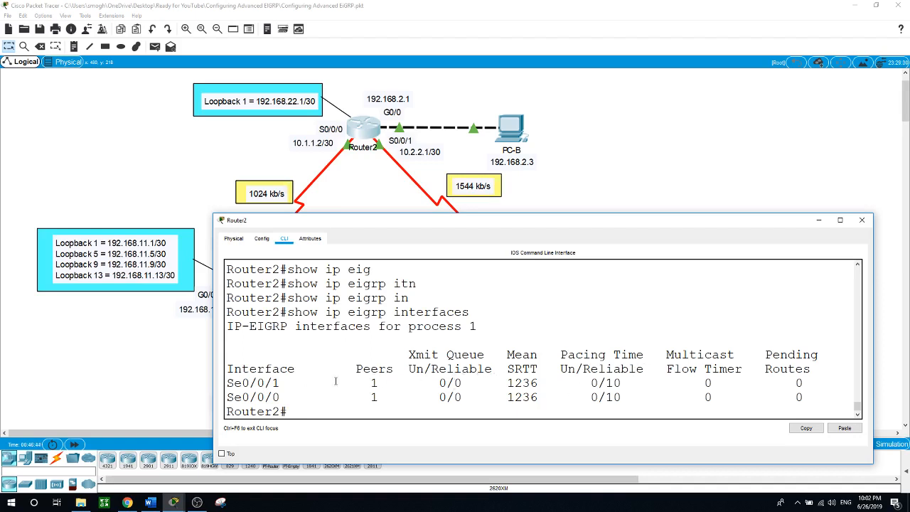
drag(234, 383, 812, 398)
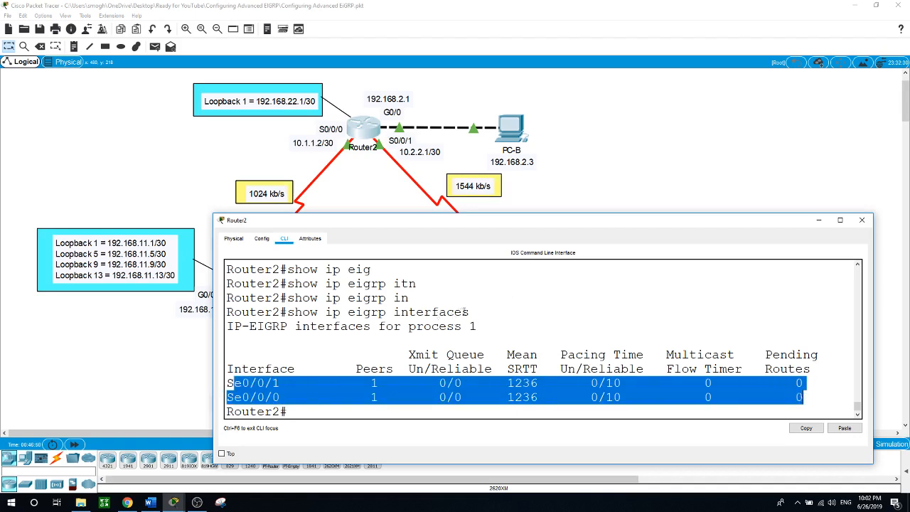
click(338, 412)
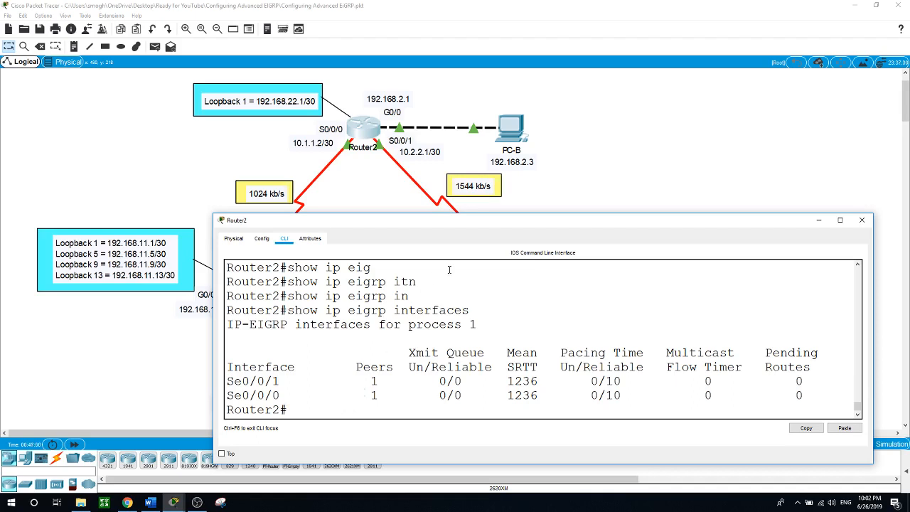
click(631, 183)
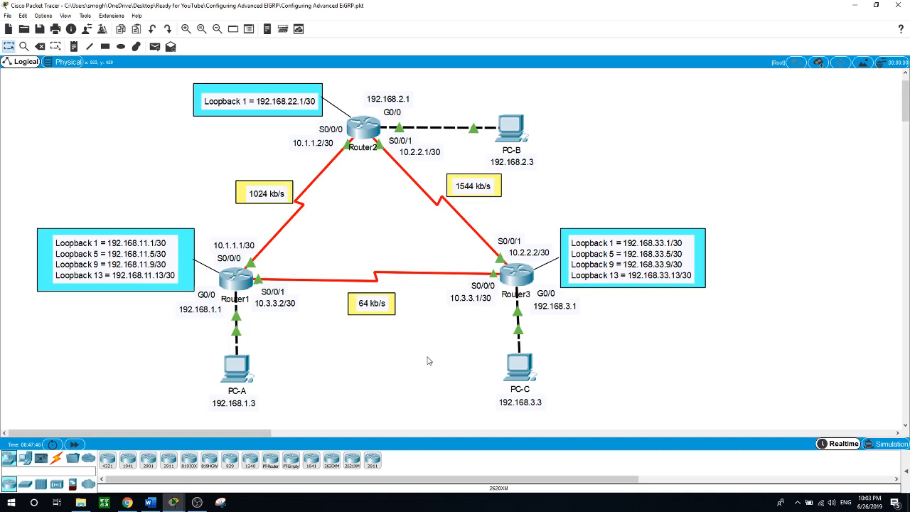
Reopen Router1 and enter interface configuration for Serial0/0/0
click(246, 280)
click(399, 404)
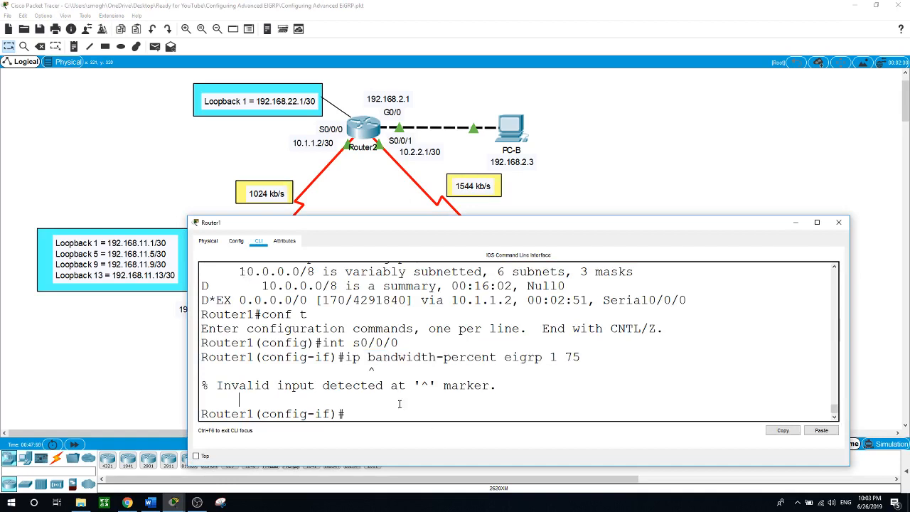
key(Return)
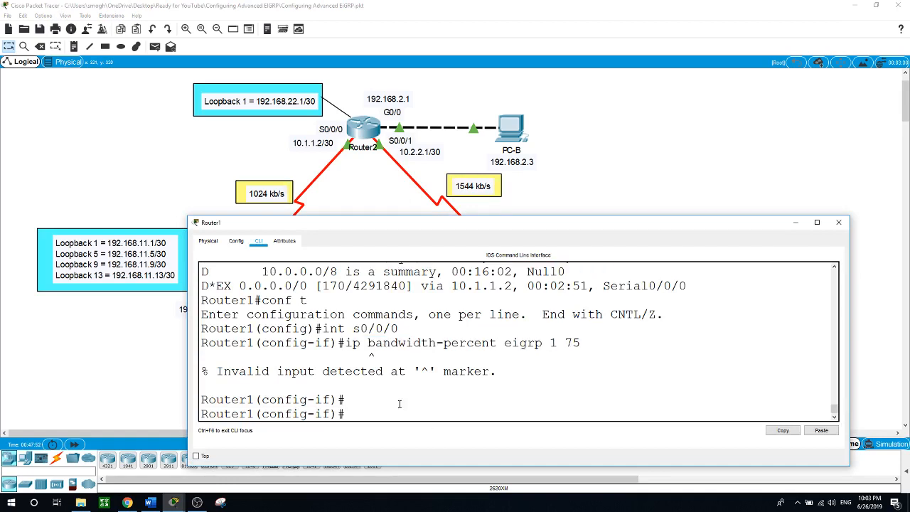
text(exit)
key(Return)
text(int s0)
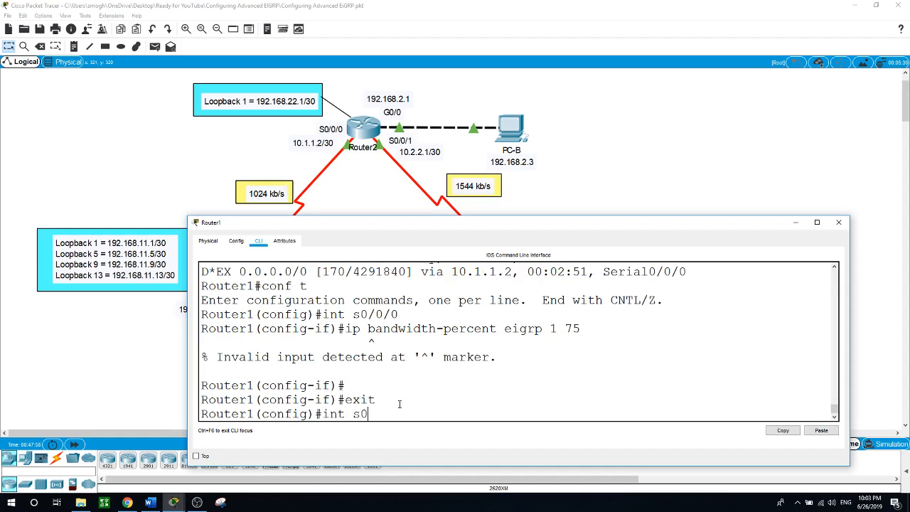
text(/0)
key(BackSpace)
text(/0/0)
key(Return)
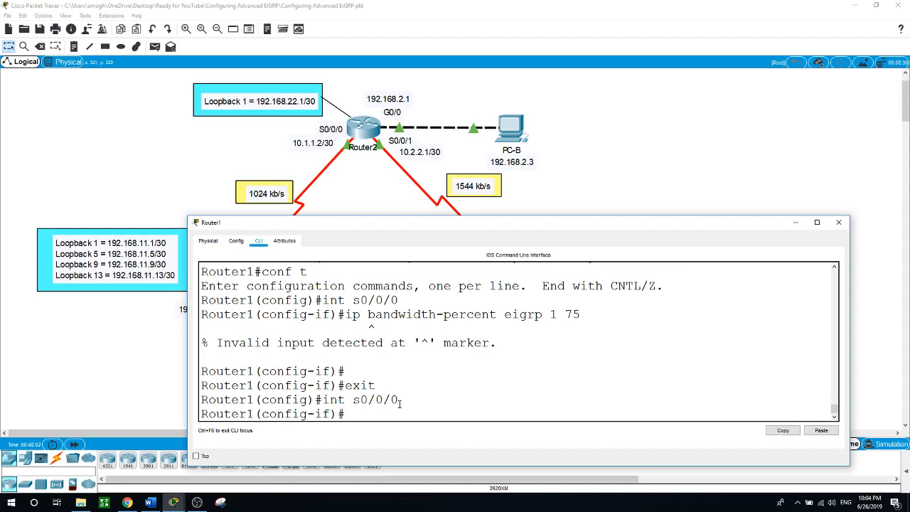
Set the EIGRP 1 hello interval to 60 seconds and start typing hold time 180
text(ip hello-inte)
key(Tab)
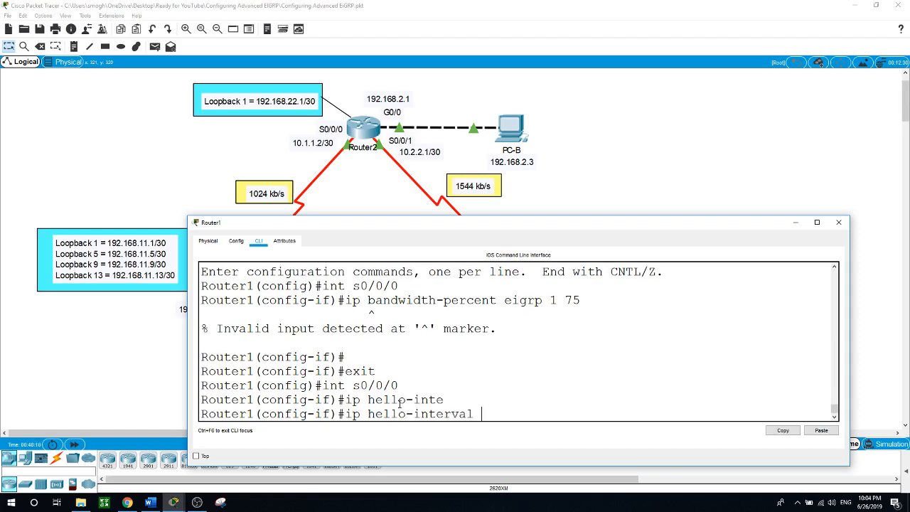
text(ei)
key(Tab)
text(1 )
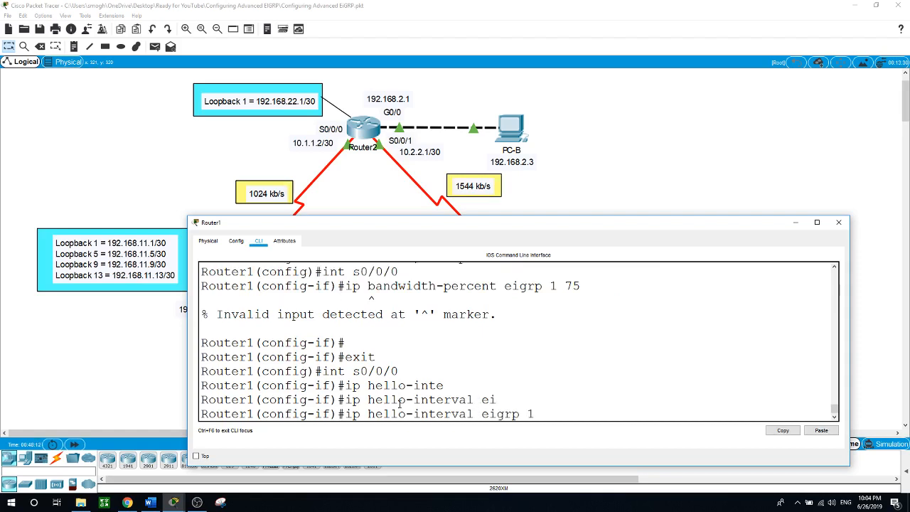
text(60)
key(Return)
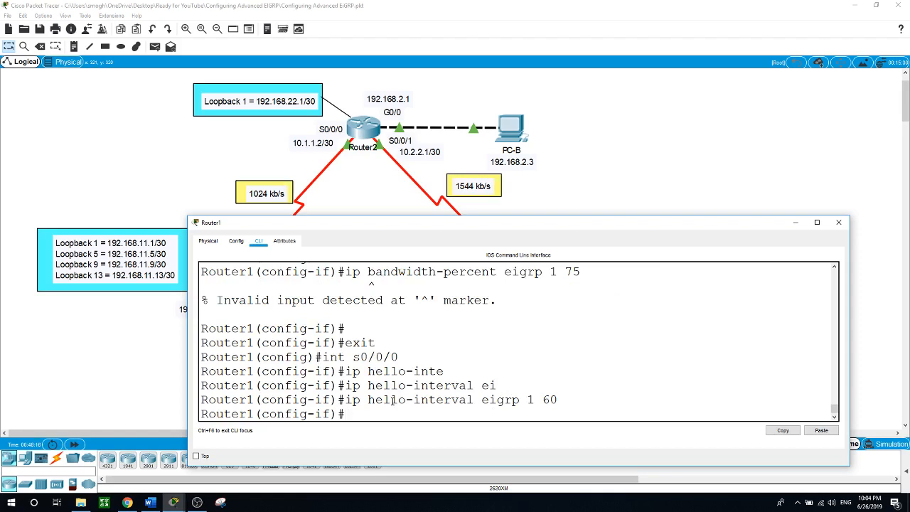
text(ip ho)
key(Tab)
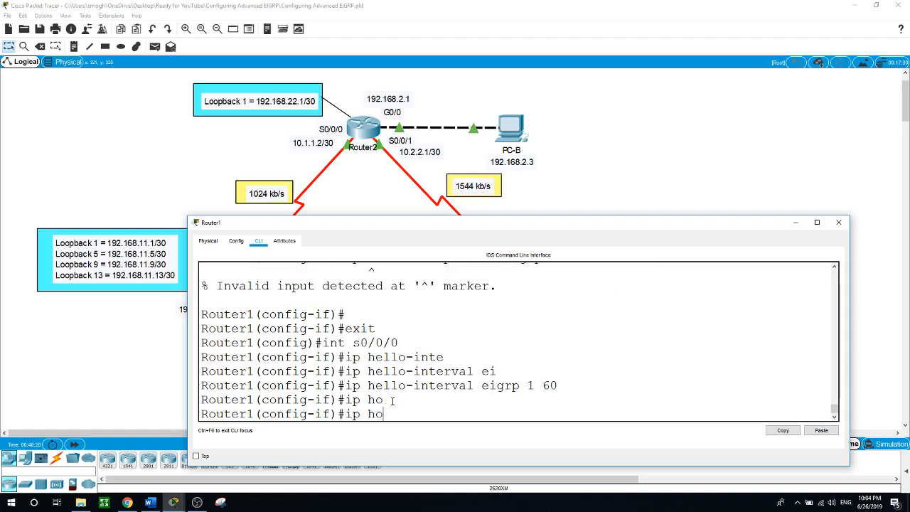
text(ld-time eigrp)
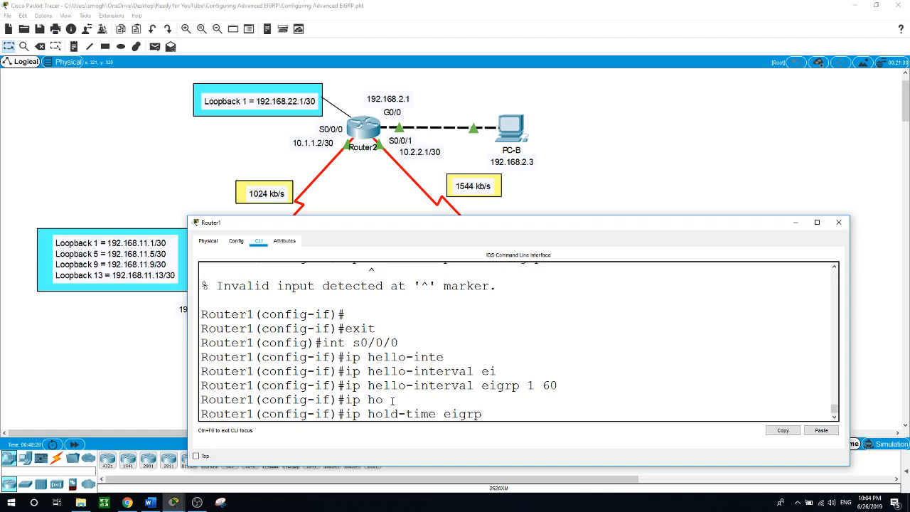
text( 1 1)
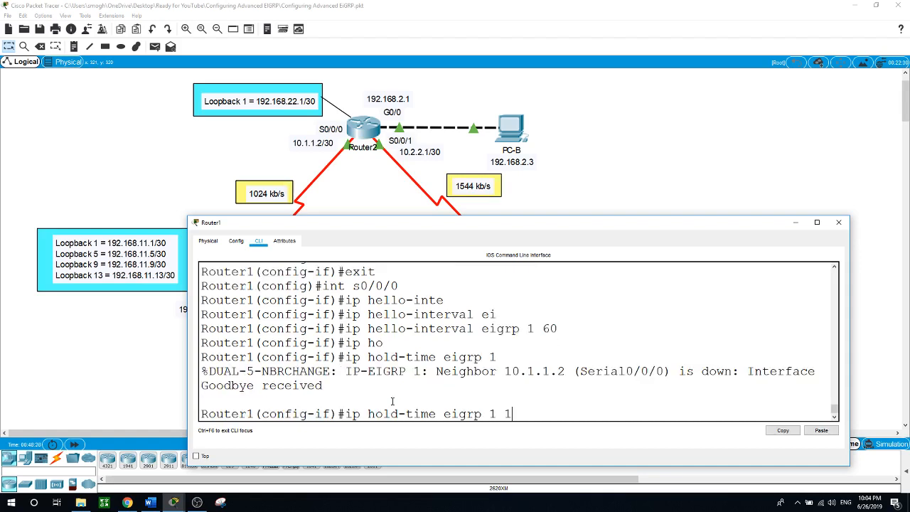
text(80)
Apply an EIGRP 1 hold time of 180 seconds on Router1's Serial0/0/0
key(Return)
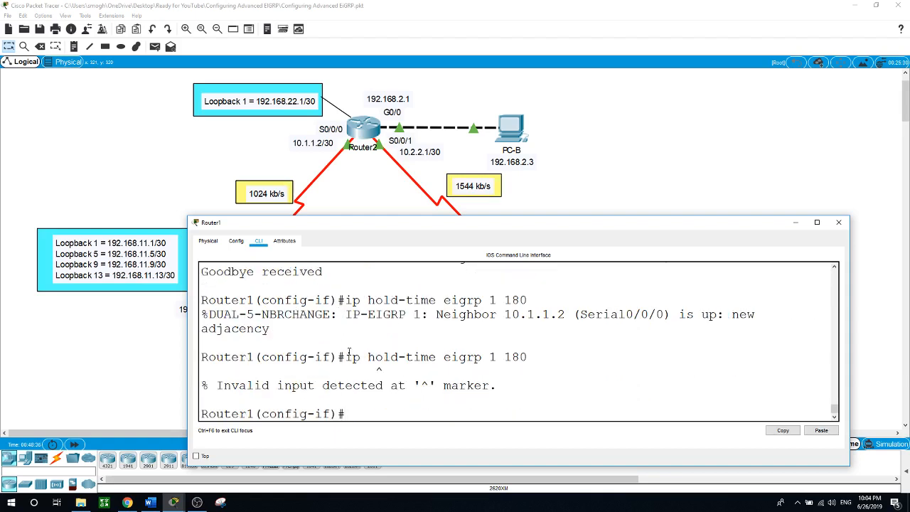
scroll(448, 383, up, 2)
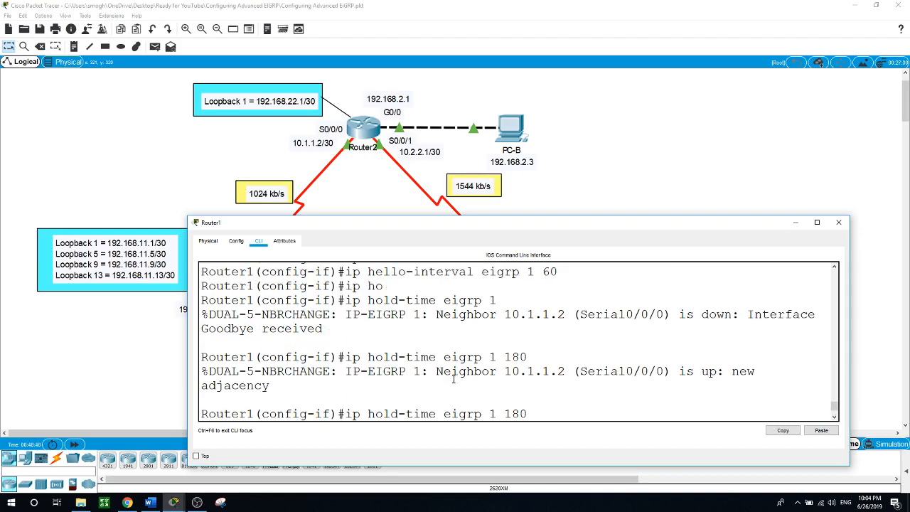
scroll(453, 380, down, 2)
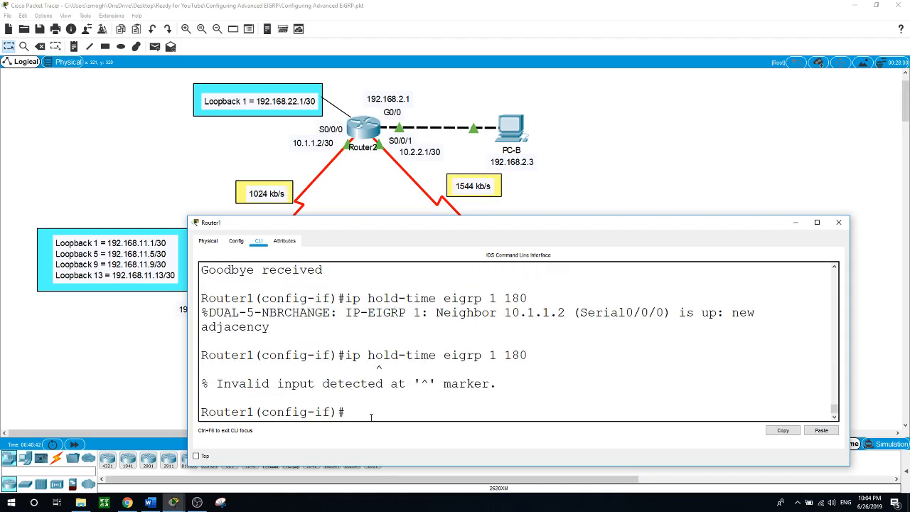
Change the EIGRP 1 hello interval from 60 to 5 seconds
key(Up)
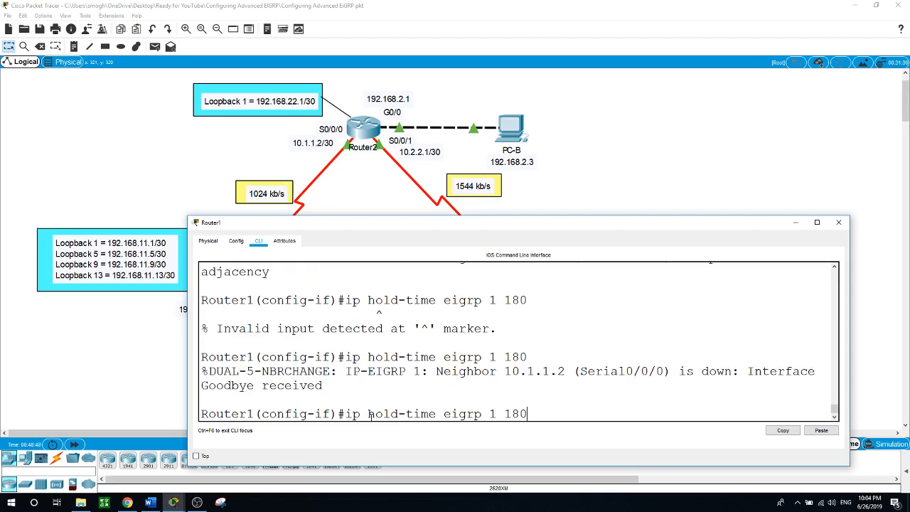
key(Up)
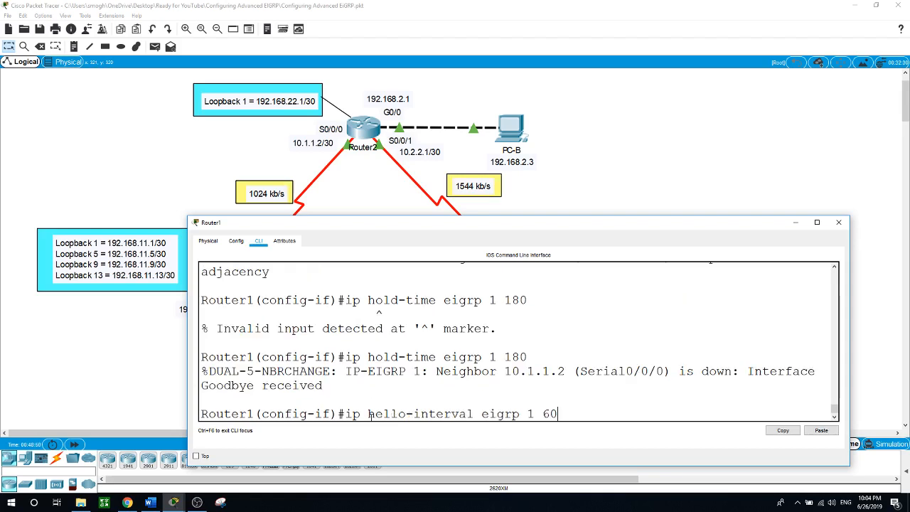
key(BackSpace)
key(BackSpace)
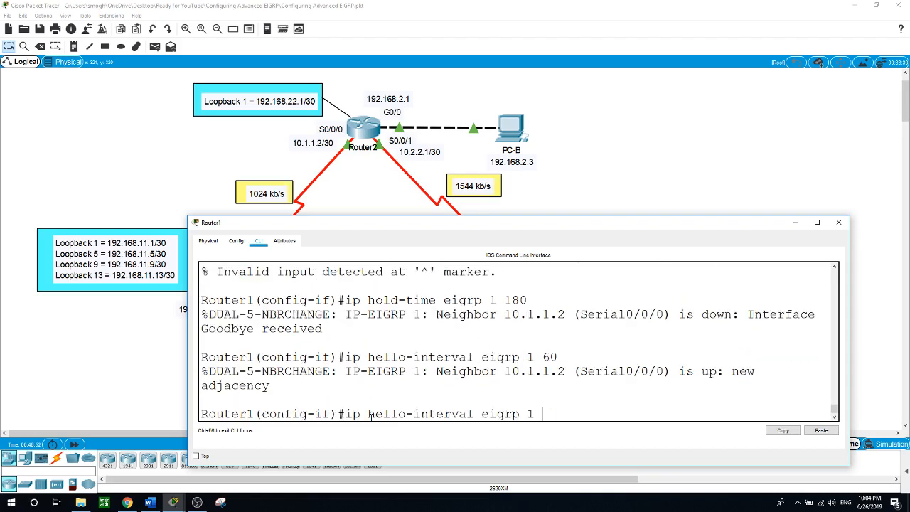
text(5)
key(Return)
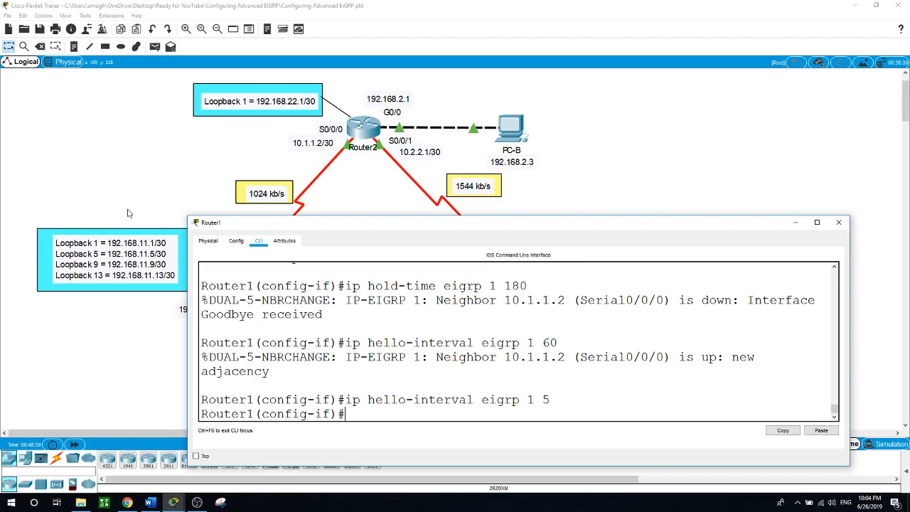
Highlight the hello value 5 in Router1's console, then close its window
drag(344, 223, 369, 212)
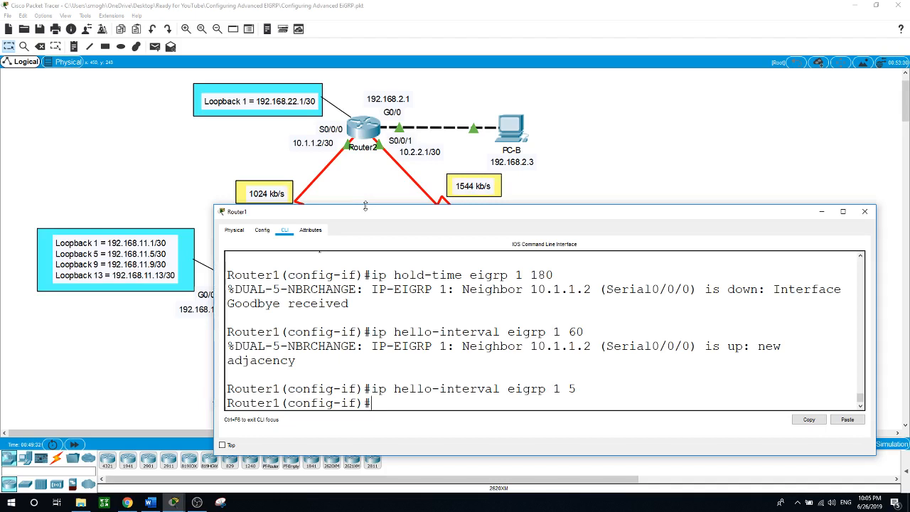
drag(568, 389, 578, 389)
click(523, 404)
drag(568, 388, 578, 388)
click(524, 401)
click(627, 164)
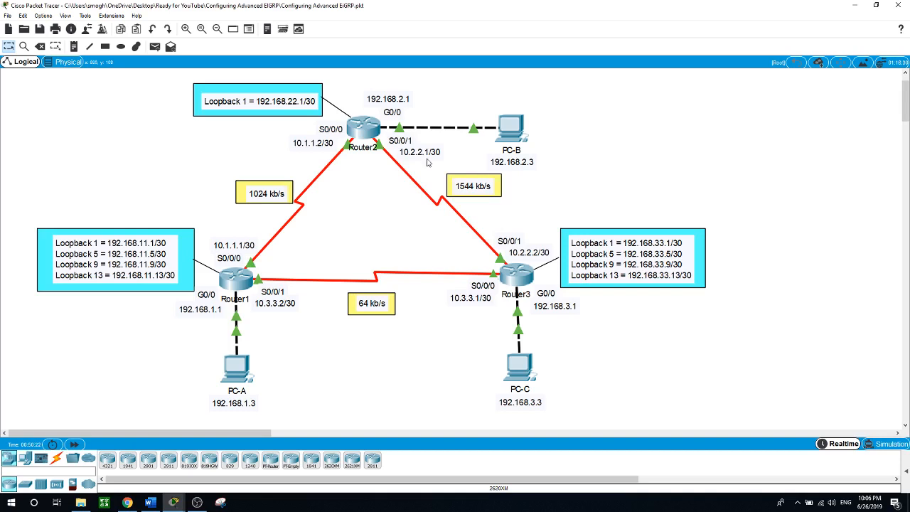
Reopen Router1's console and leave interface configuration mode
click(240, 272)
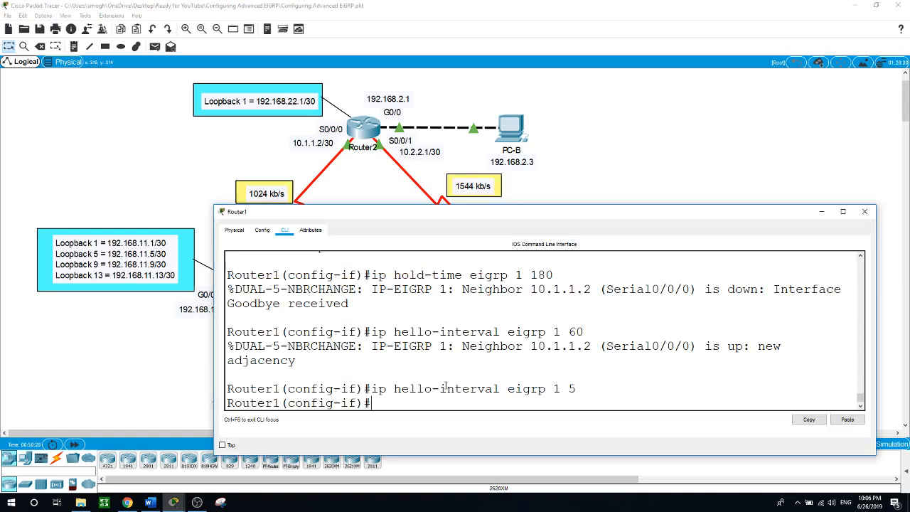
key(Return)
text(exit)
key(Return)
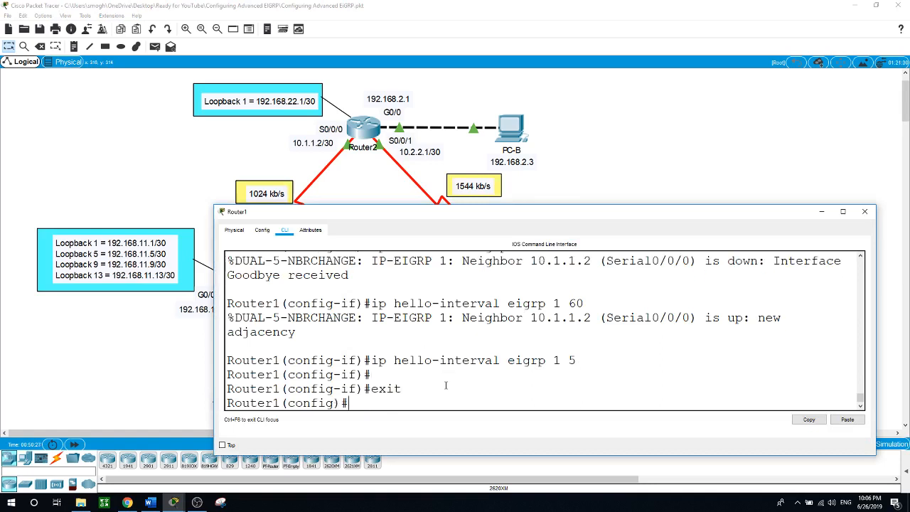
Create key chain EIGRP-KEYS on Router1 and add key 1
text(key)
key(Tab)
text(ch)
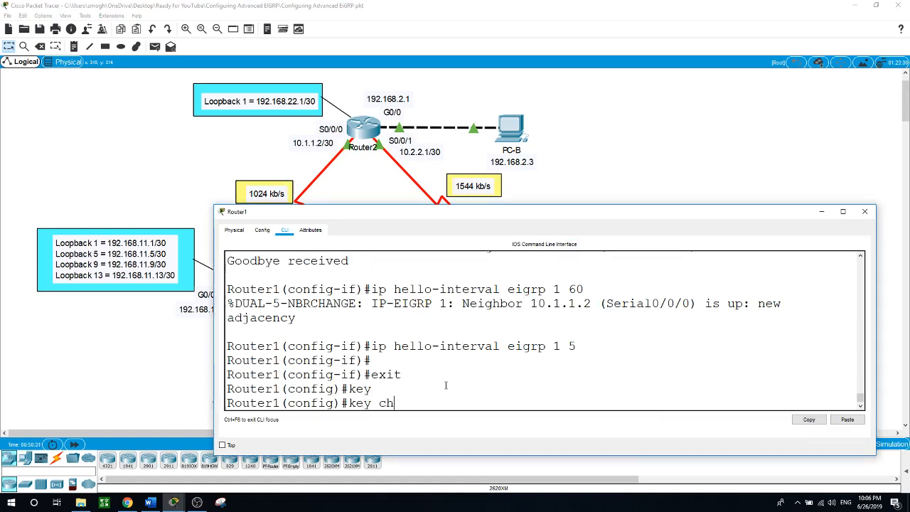
key(Tab)
text(EI)
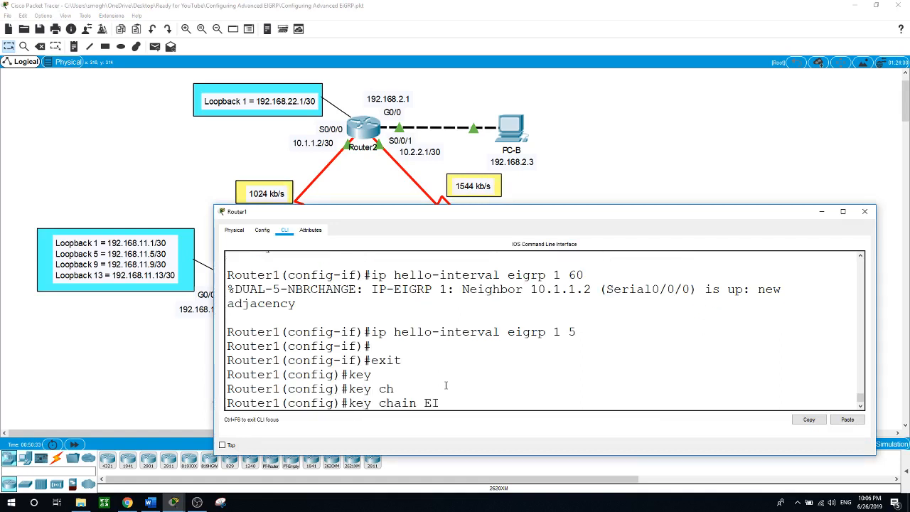
text(GRP-KEYS)
key(Return)
text(keychain)#ke)
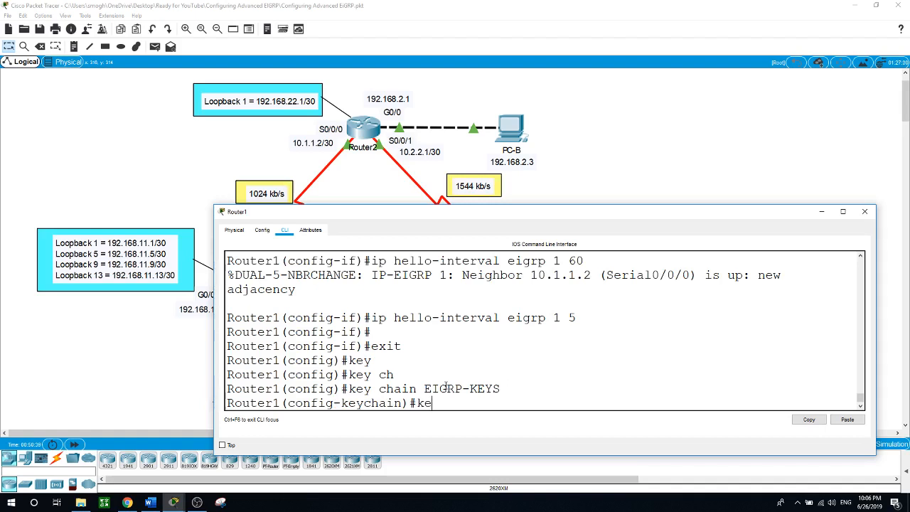
key(Tab)
text(1)
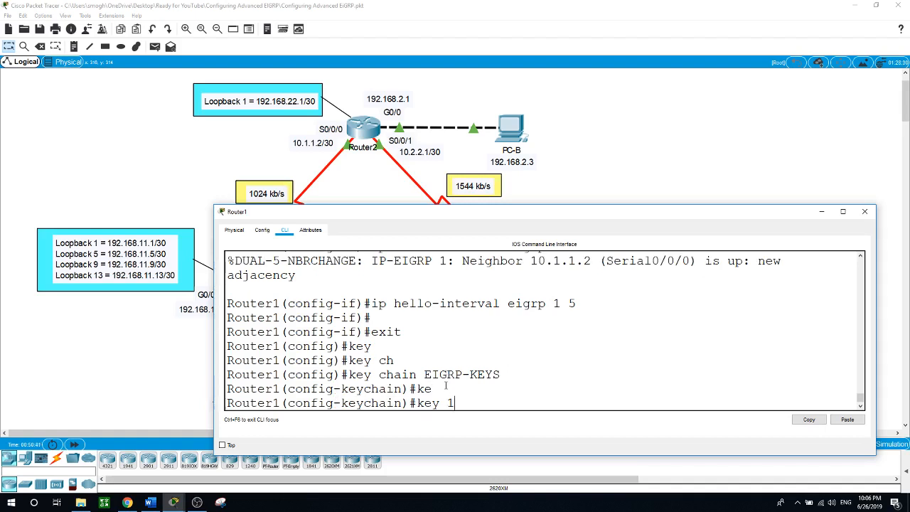
key(Return)
Give key 1 its authentication key string and return to global configuration
text(ke)
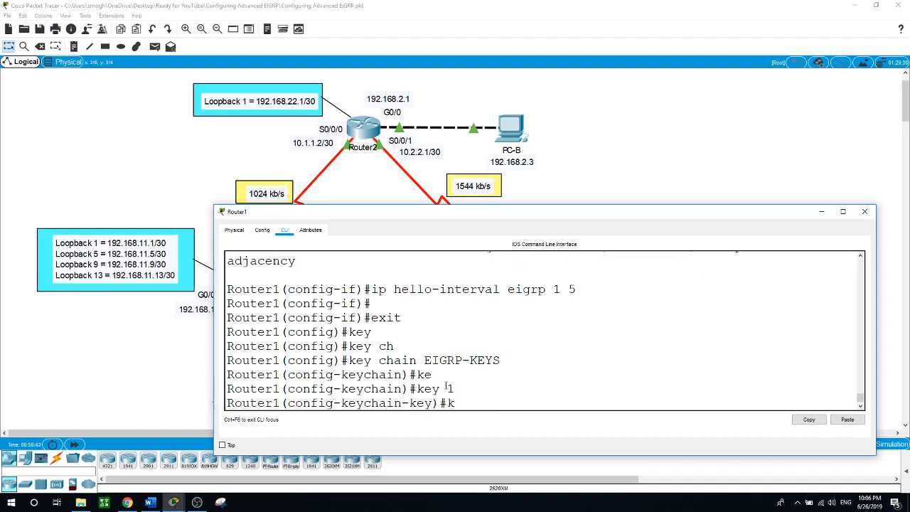
key(Tab)
text(c)
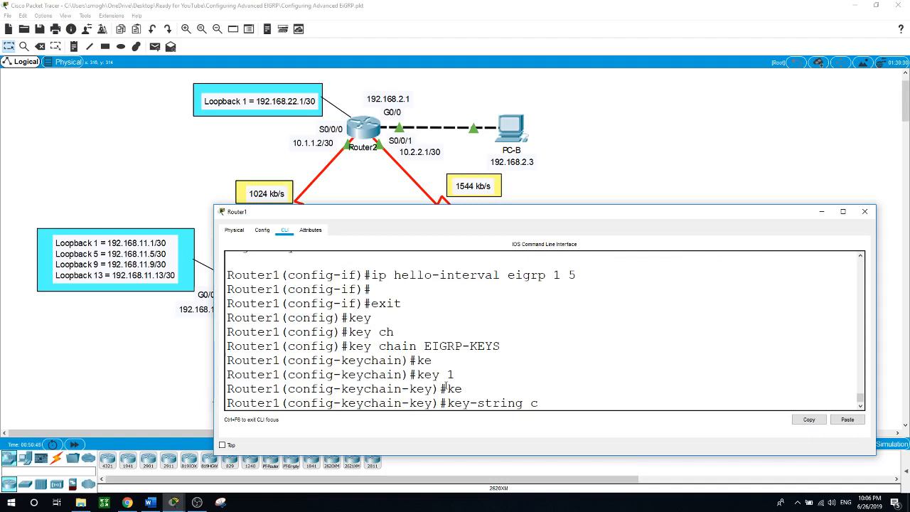
text(isco)
key(Return)
text(exit)
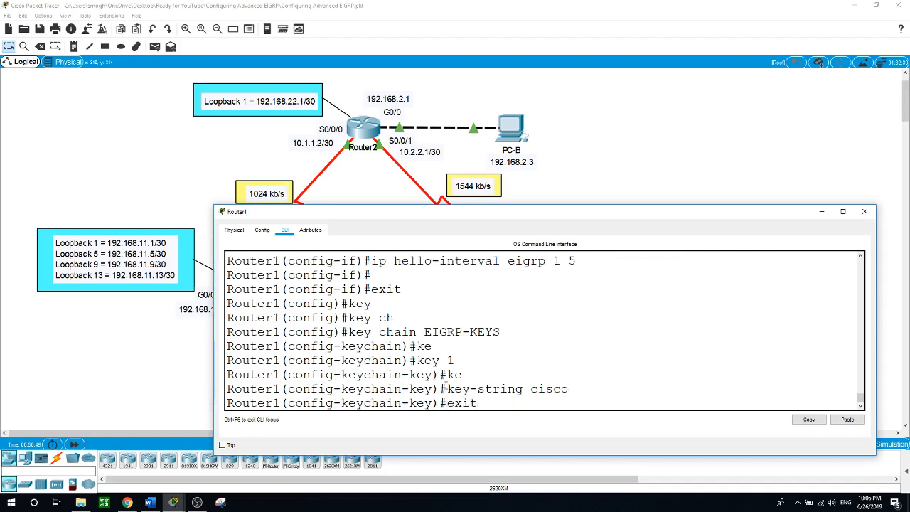
key(Return)
text(exit)
key(Return)
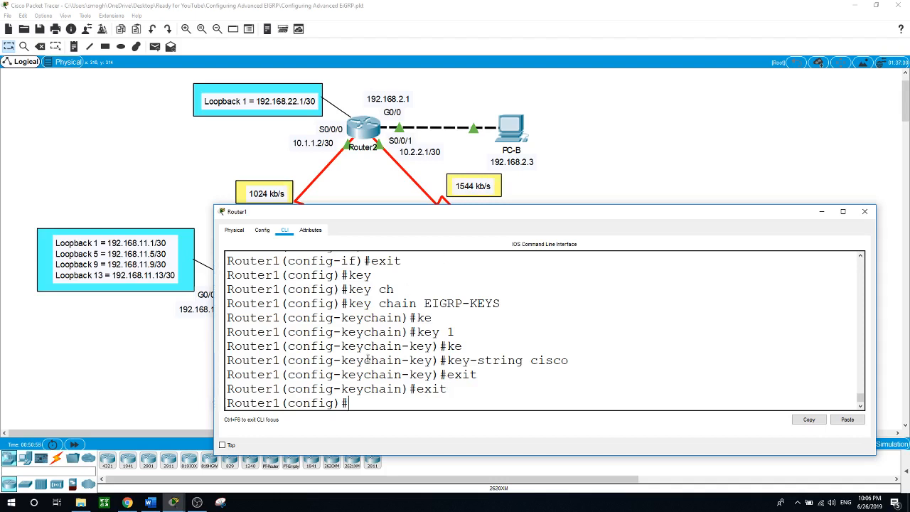
Open Router2's console, enter global configuration, and create key chain EIGRP-KEYS
click(365, 132)
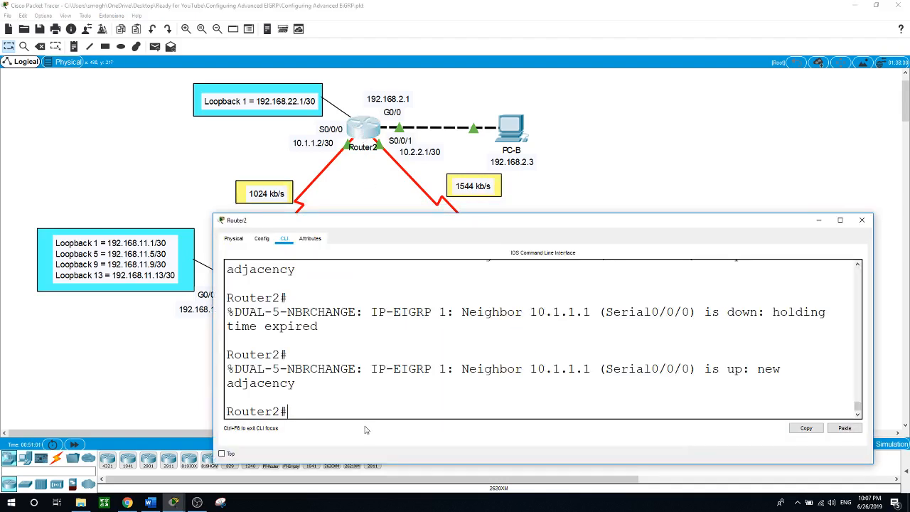
text(conf t)
key(Return)
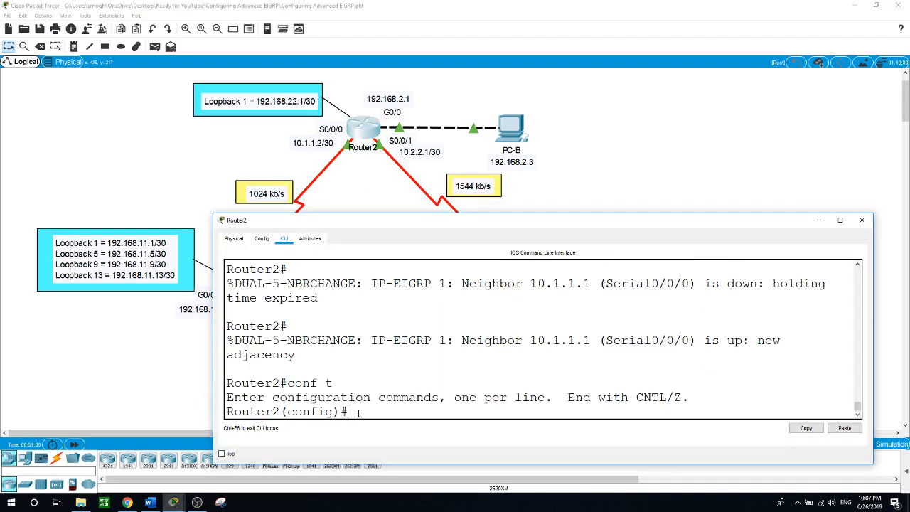
text(key c)
key(Tab)
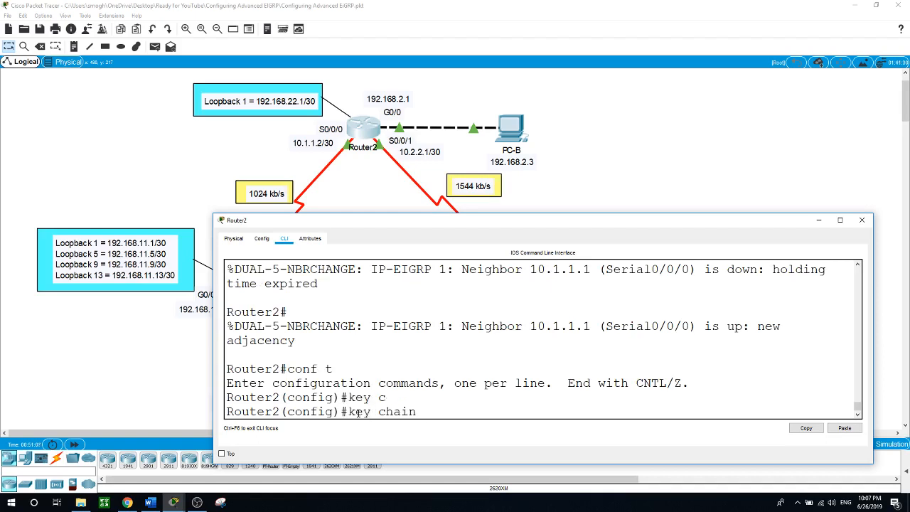
text(EIGRP-KEYS)
key(Return)
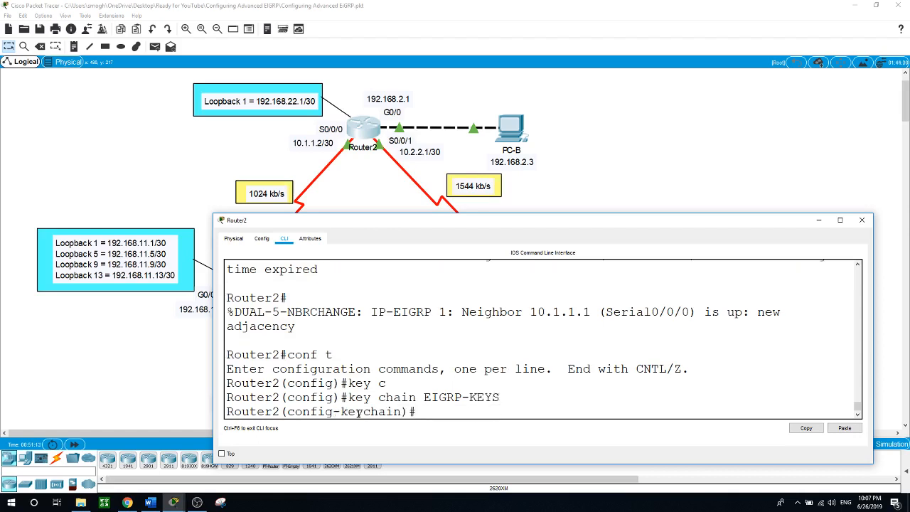
Add key 1 with the authentication key string, then exit back to global configuration
text(ke)
key(Tab)
text(1)
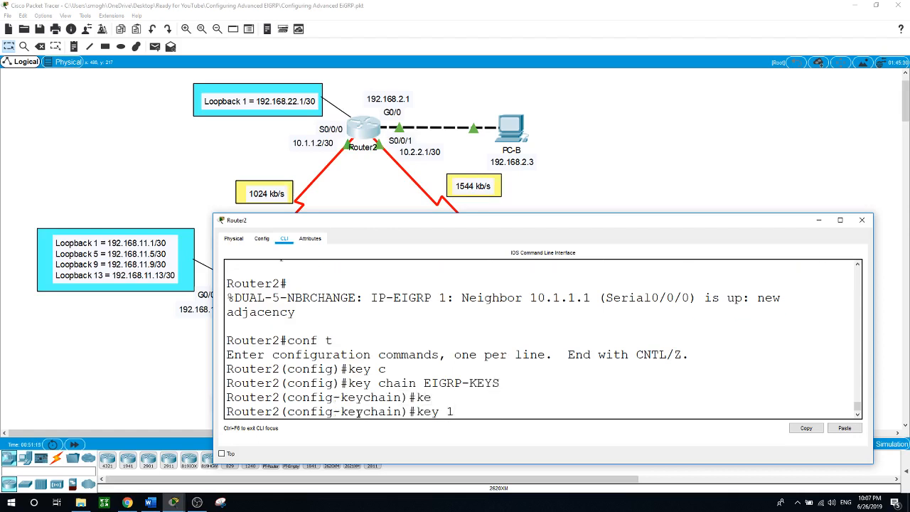
key(Return)
text(keychain-key)#ke)
key(Tab)
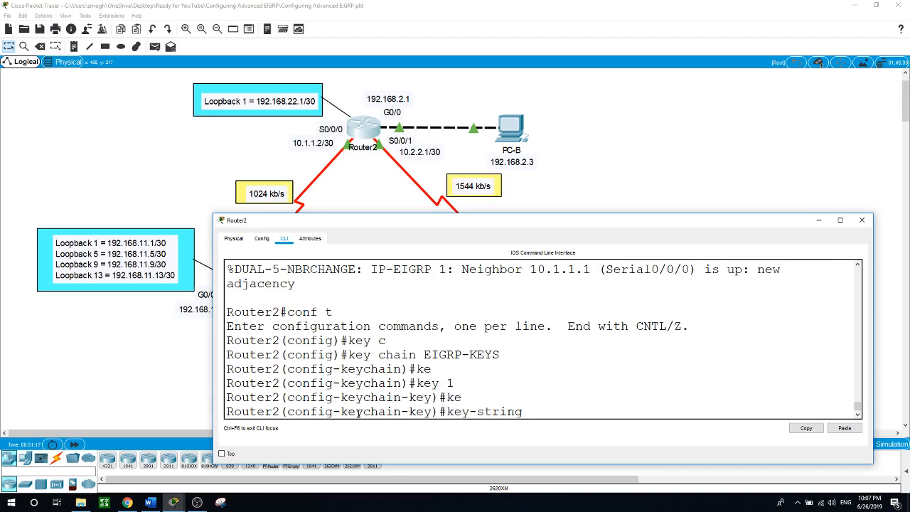
text(cisco)
key(Return)
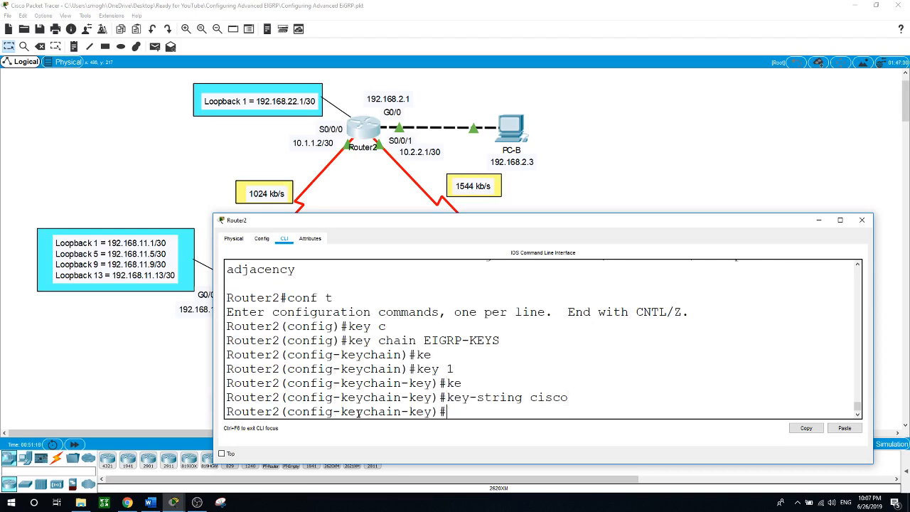
text(exit)
key(Return)
text(exit)
key(Return)
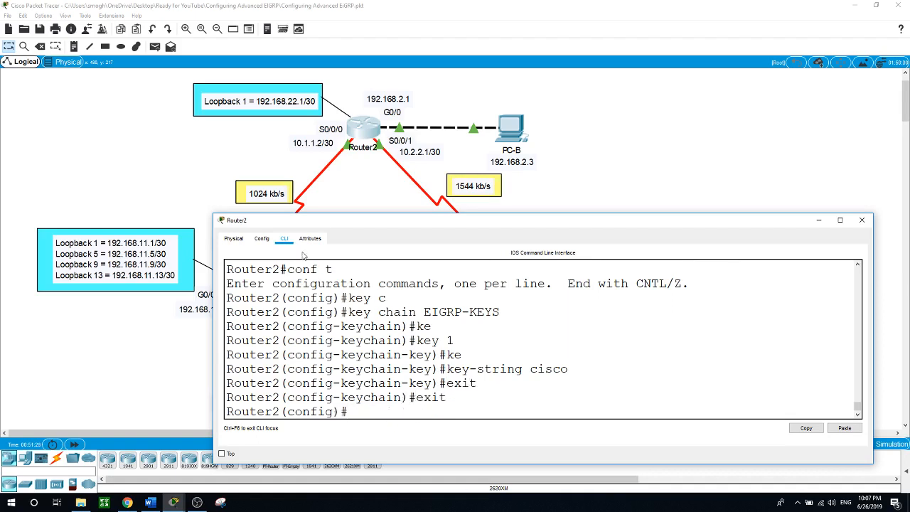
On Router3, enter global configuration mode and create the key chain EIGRP-KEYS
click(350, 196)
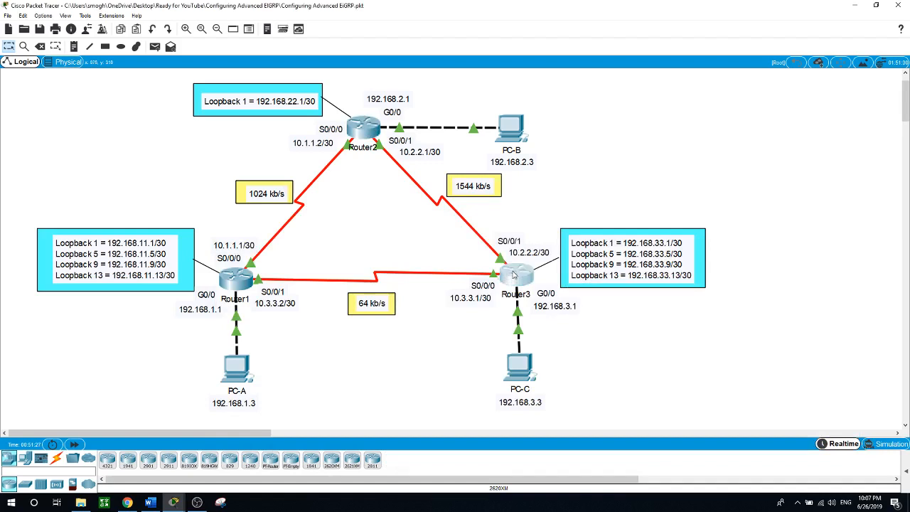
click(511, 280)
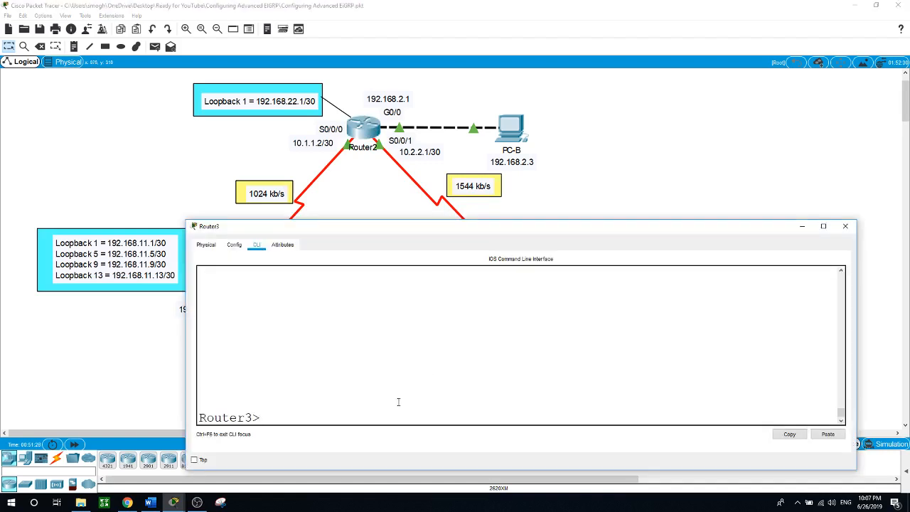
text(en)
key(Return)
text(conf t)
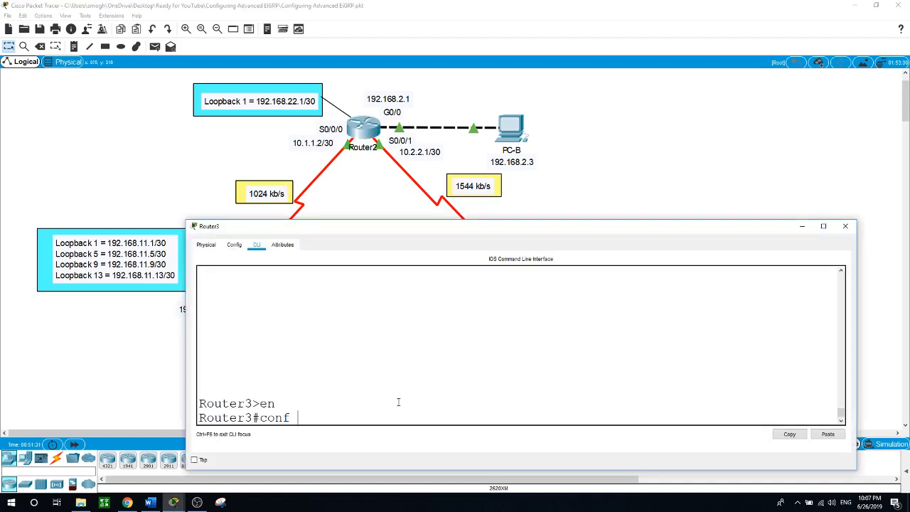
key(Return)
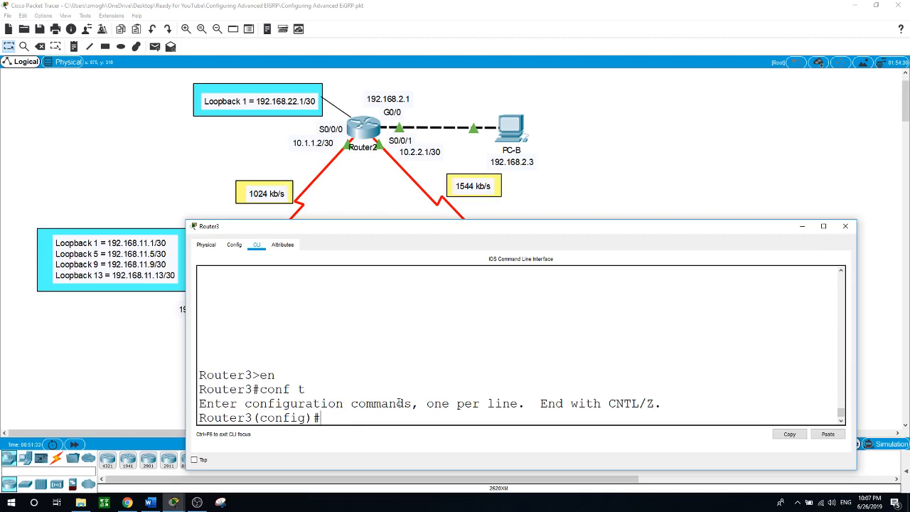
text(ke)
key(Tab)
text(c)
key(Tab)
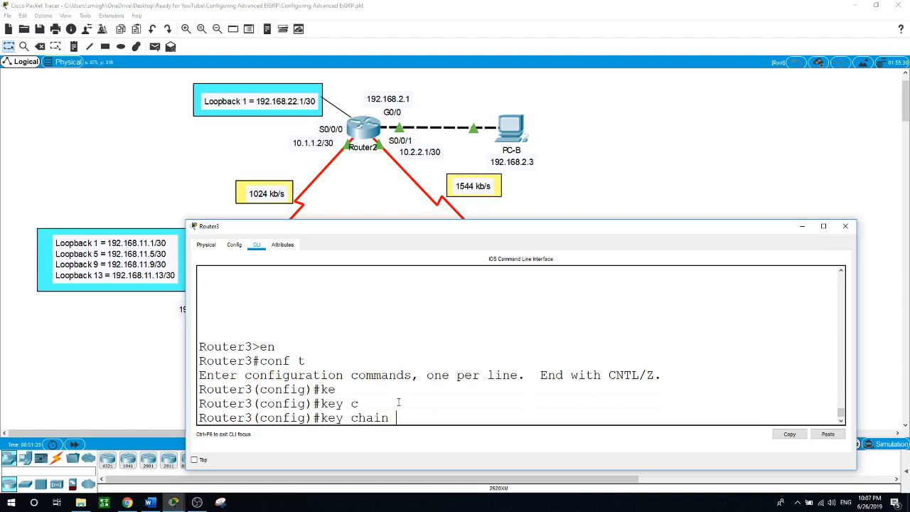
text(EIGRP-KEYS)
key(Return)
Add key 1 to EIGRP-KEYS with its authentication key string, then return to global configuration
text(keychain)#ke)
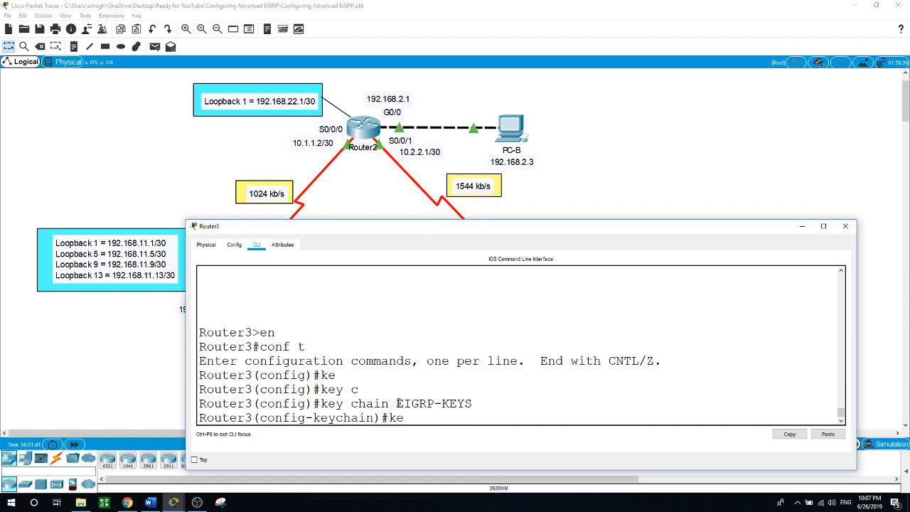
key(Tab)
text(1)
key(Return)
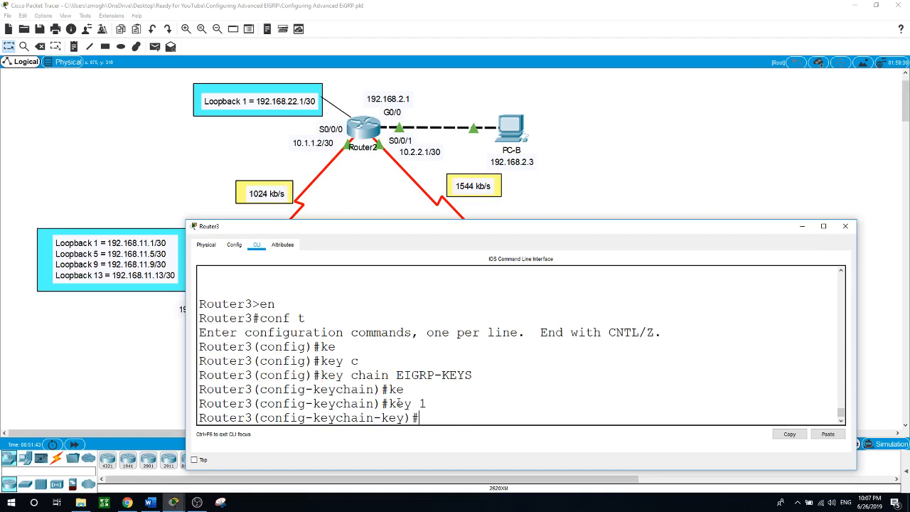
text(ke)
key(Tab)
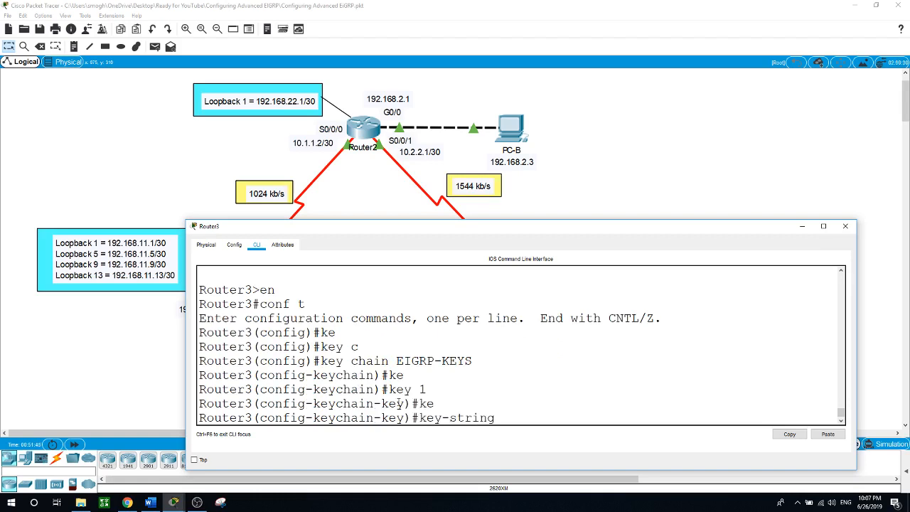
text(cisco)
key(Return)
text(eychain-key)#e)
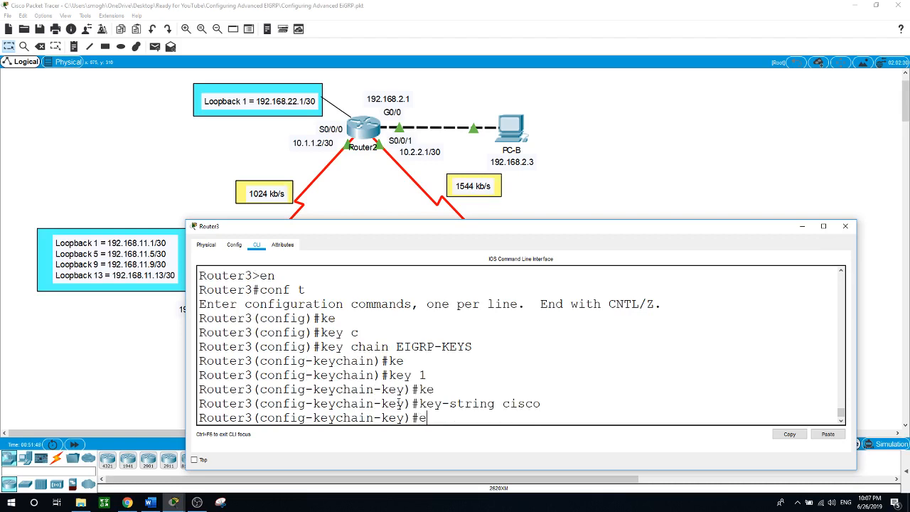
text(xit)
key(Return)
text(exit)
key(Return)
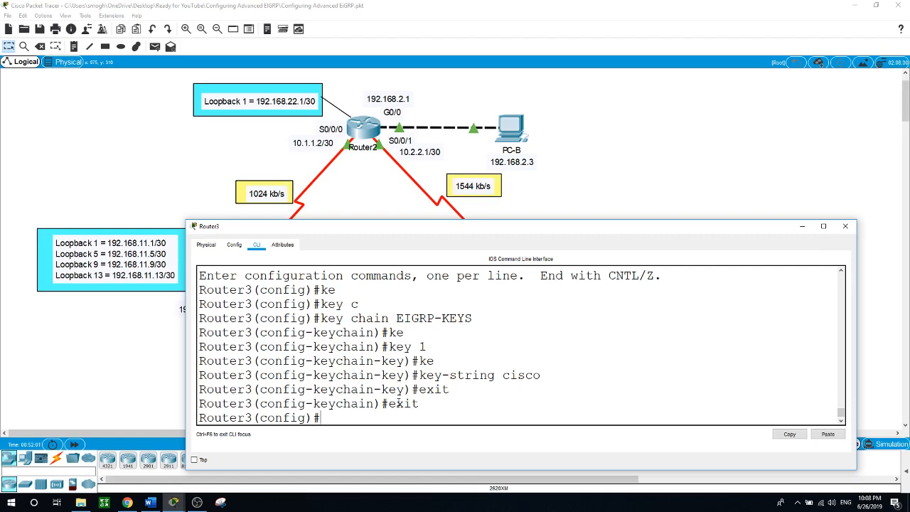
Leave configuration mode, try 'show key chain', and close Router3's window
text(exit)
key(Return)
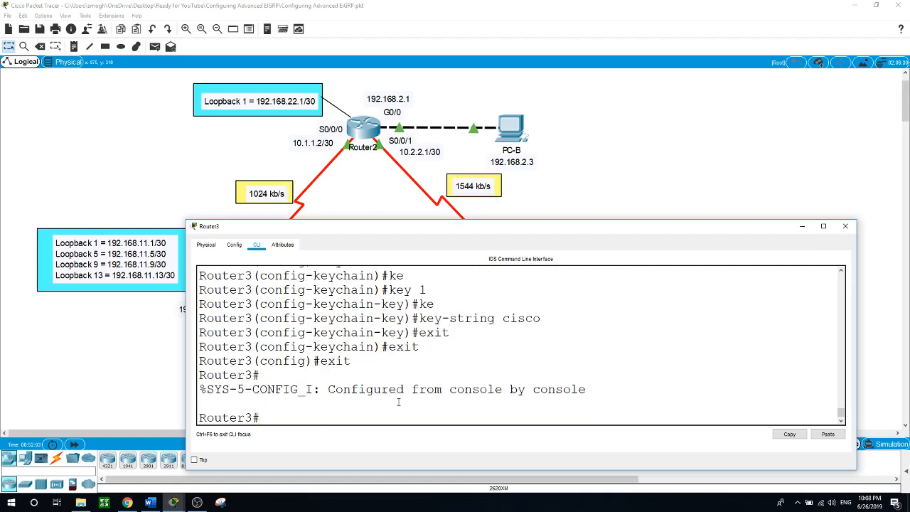
text(show key chain)
key(Return)
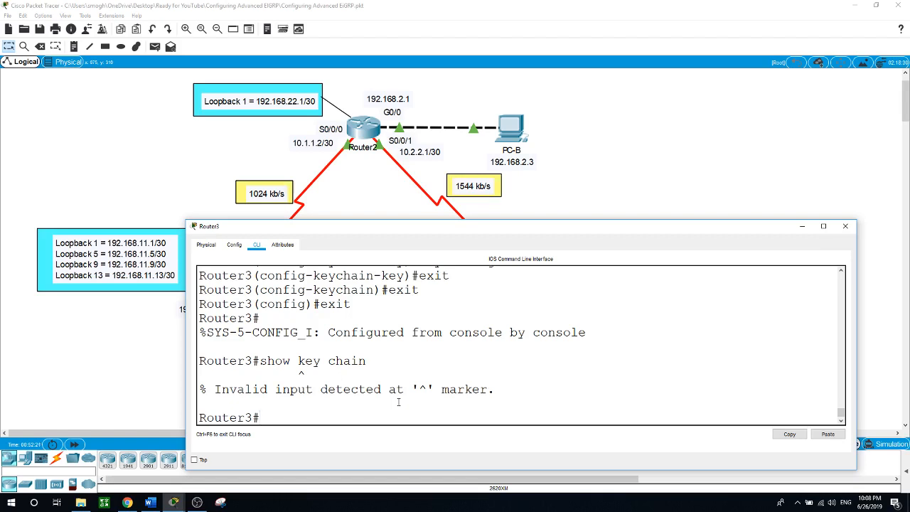
click(144, 385)
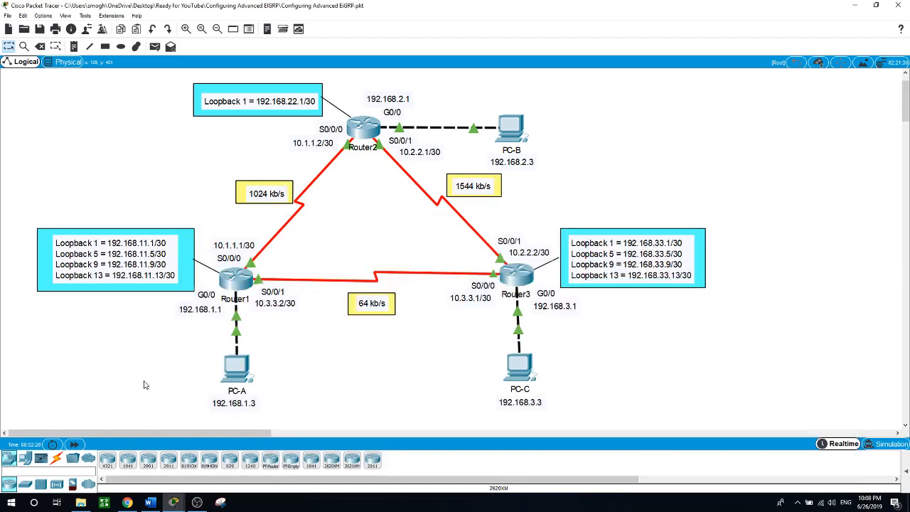
On Router1's Serial0/0/0, apply key chain EIGRP-KEYS for EIGRP AS 1
click(243, 277)
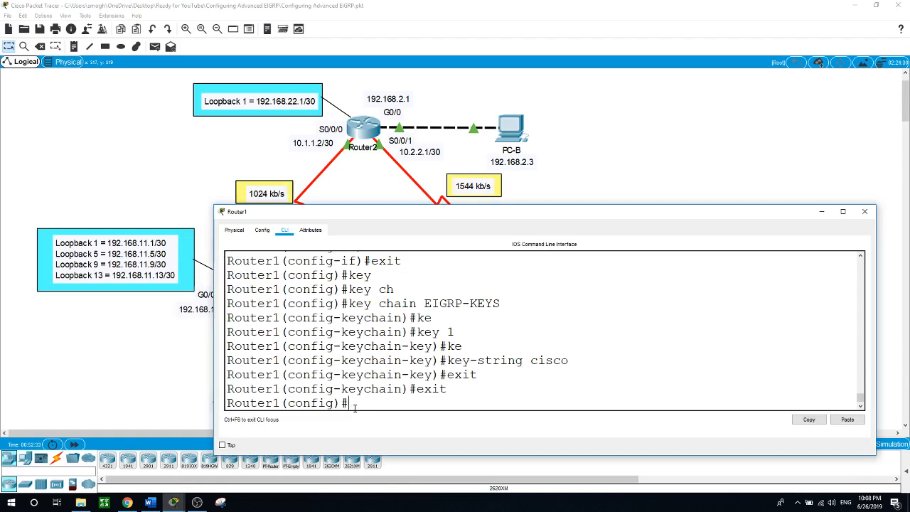
text(int s0/0/0)
key(Return)
text(ip )
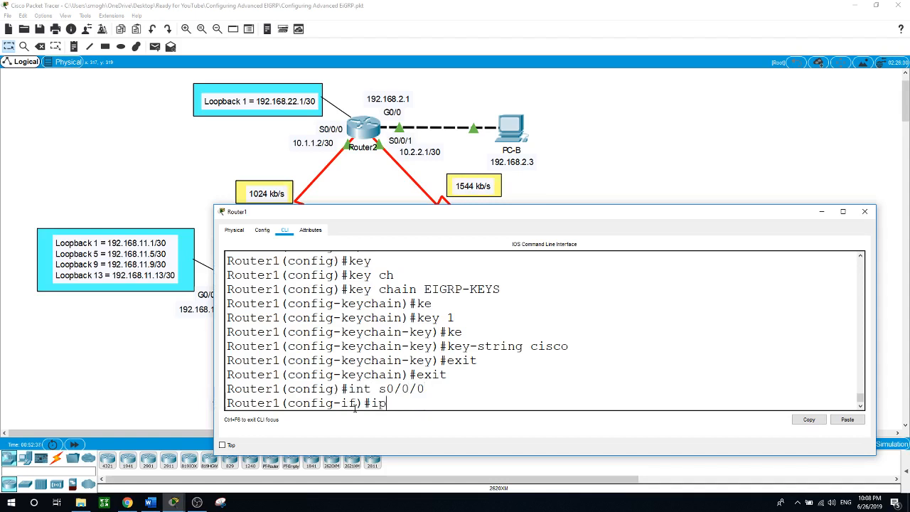
text(au)
key(Tab)
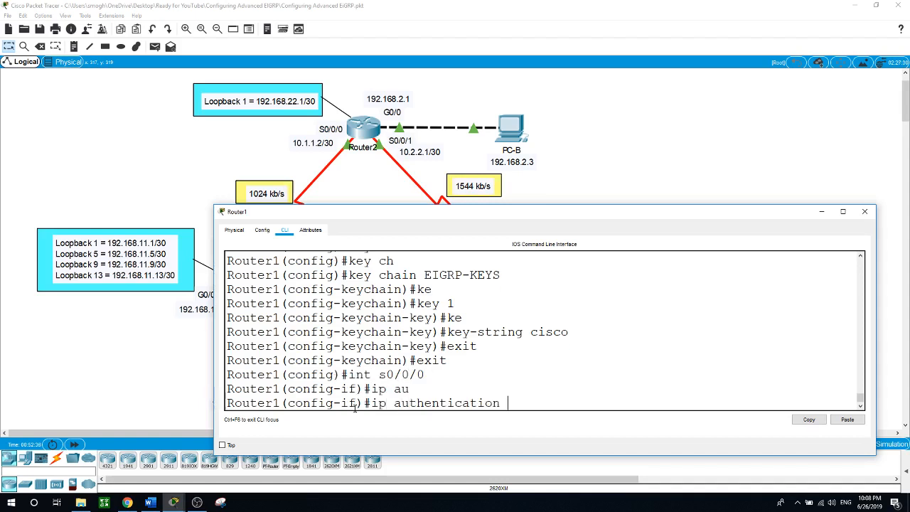
text(ke)
key(Tab)
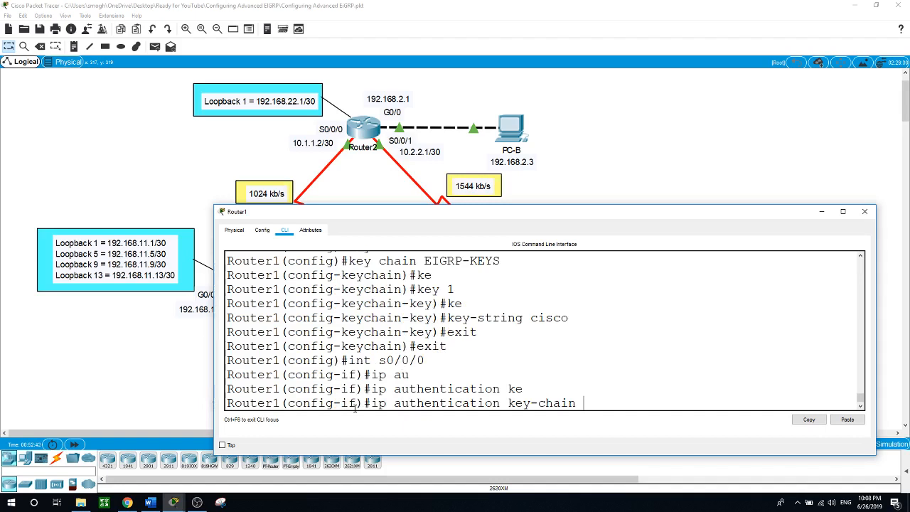
text(ei)
key(Tab)
text(grp)
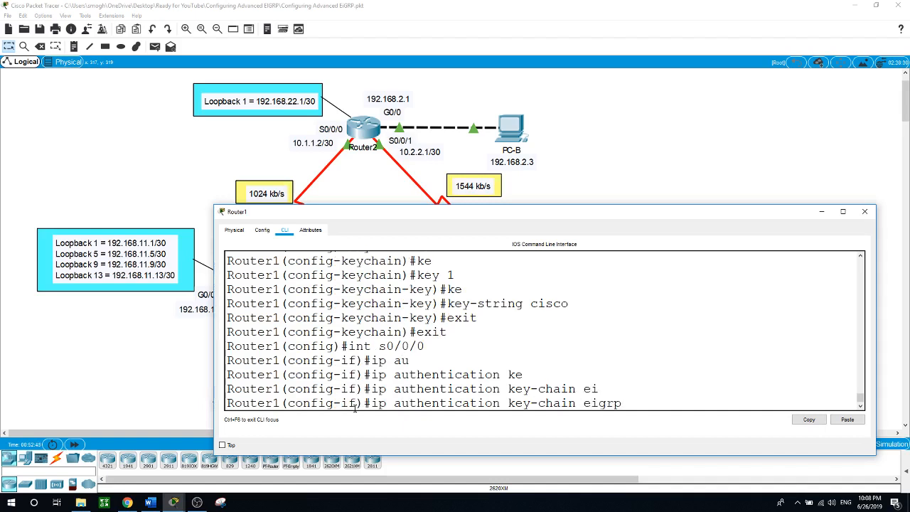
text( 1 EIGRP-KEYS)
key(Return)
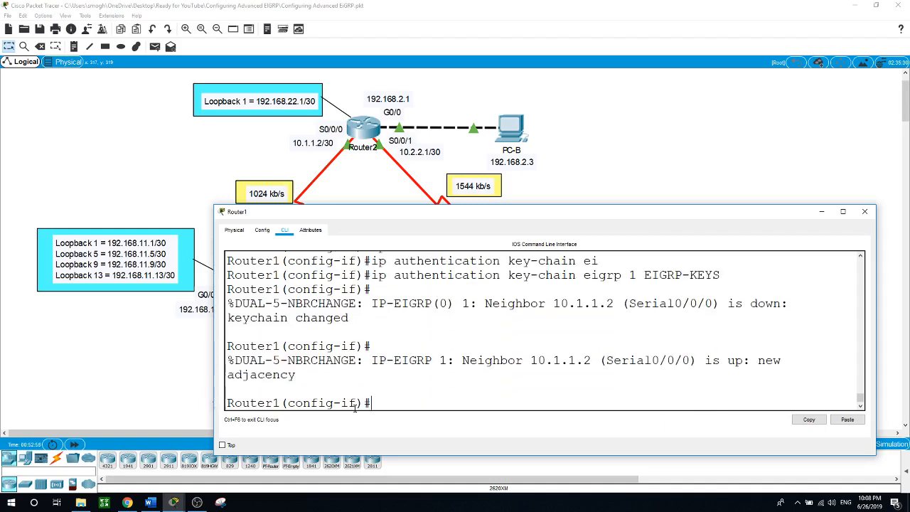
Set EIGRP 1 authentication mode to MD5 on Router1's Serial0/0/0
text(ip au)
key(Tab)
text(mo)
key(Tab)
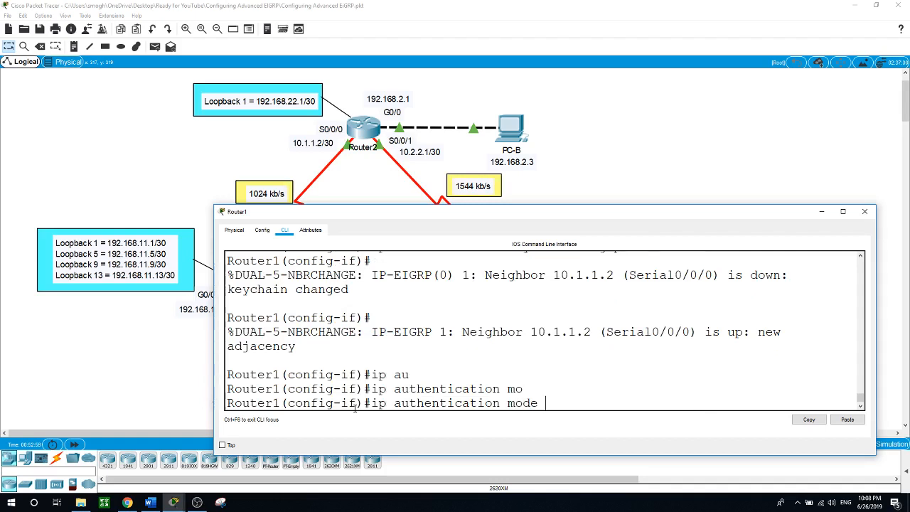
text(ei)
key(Tab)
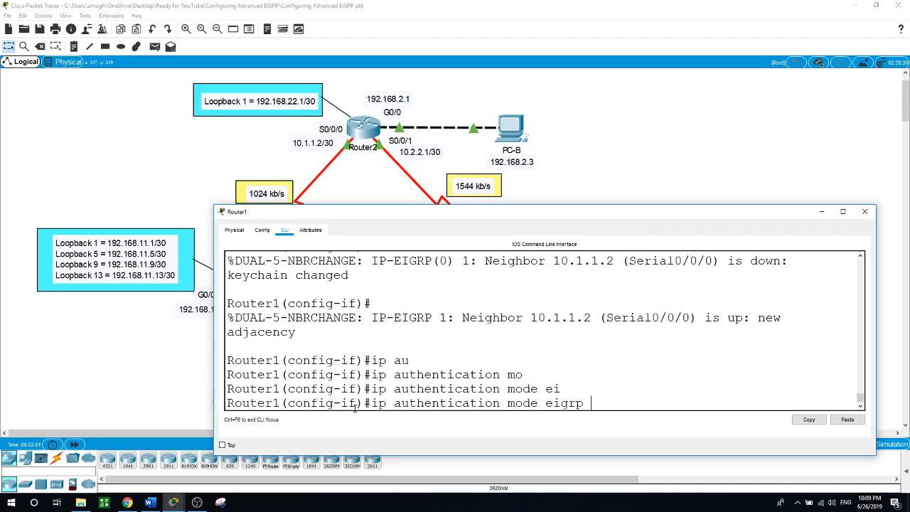
text(1 m)
key(Tab)
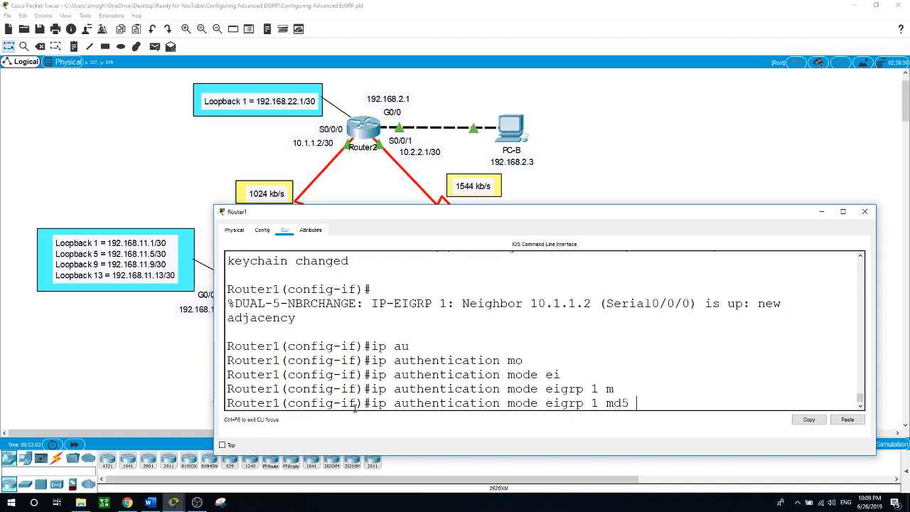
key(Return)
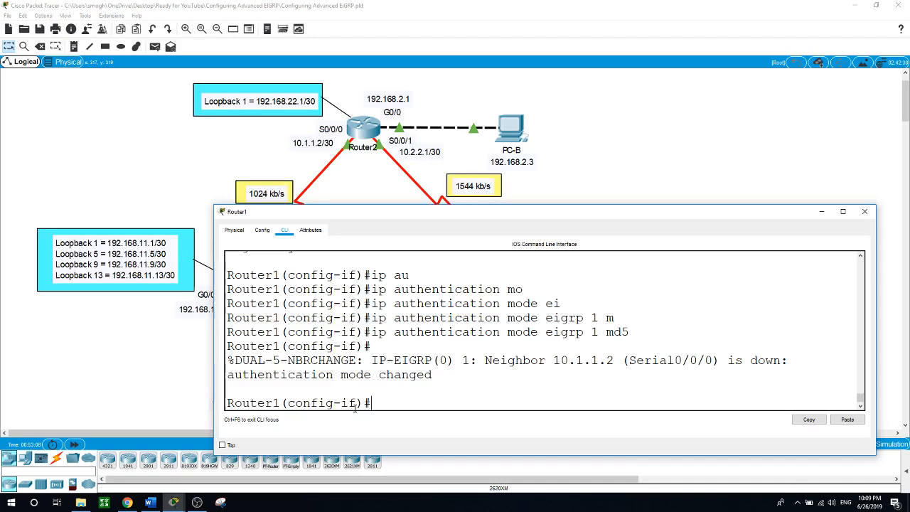
text(int)
On Router1's Serial0/0/1, apply key chain EIGRP-KEYS for EIGRP AS 1
drag(448, 217, 491, 332)
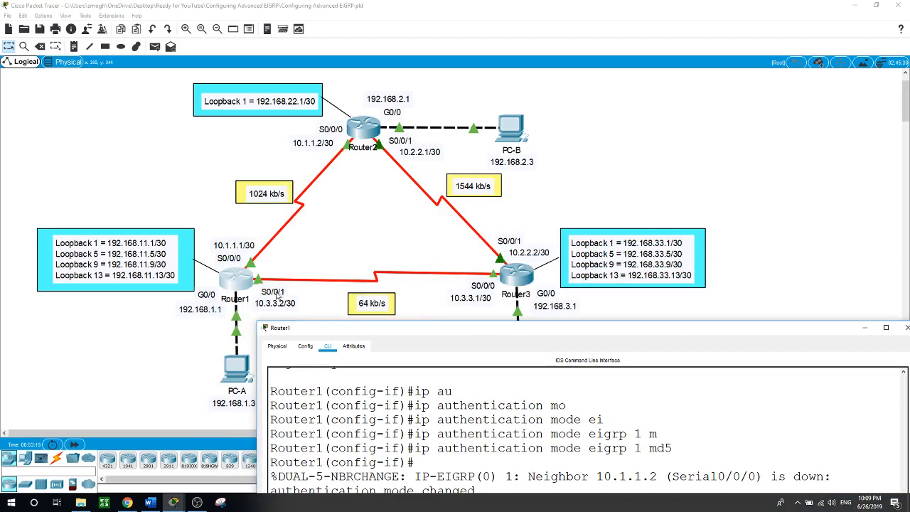
drag(389, 323, 287, 180)
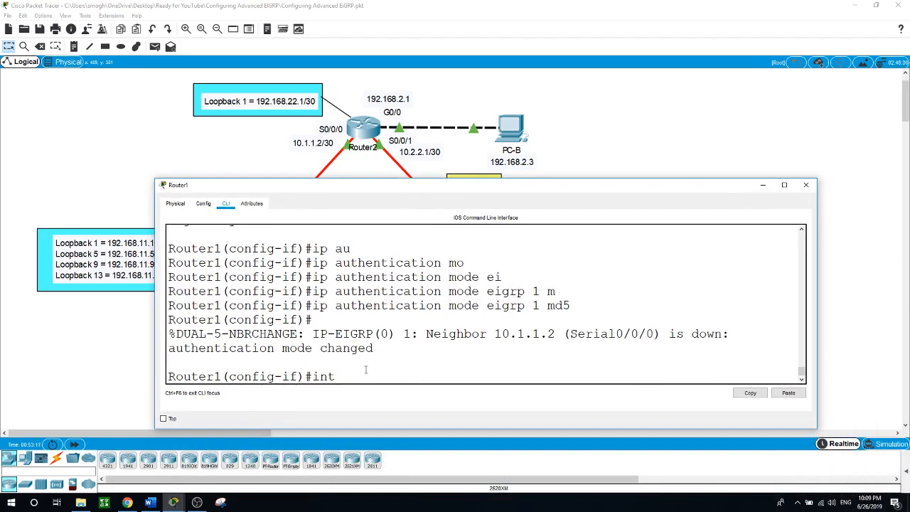
text(s)
text(0/0/)
text(1)
key(Return)
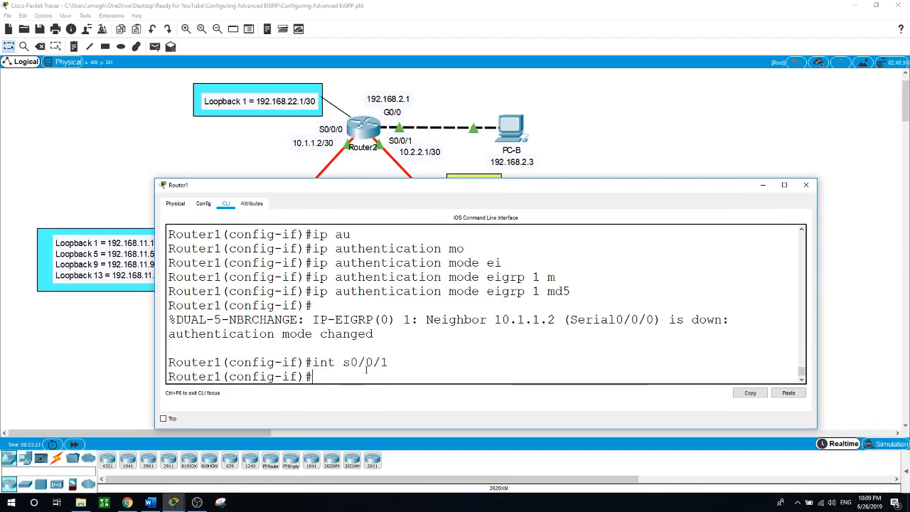
text(ip au)
key(Tab)
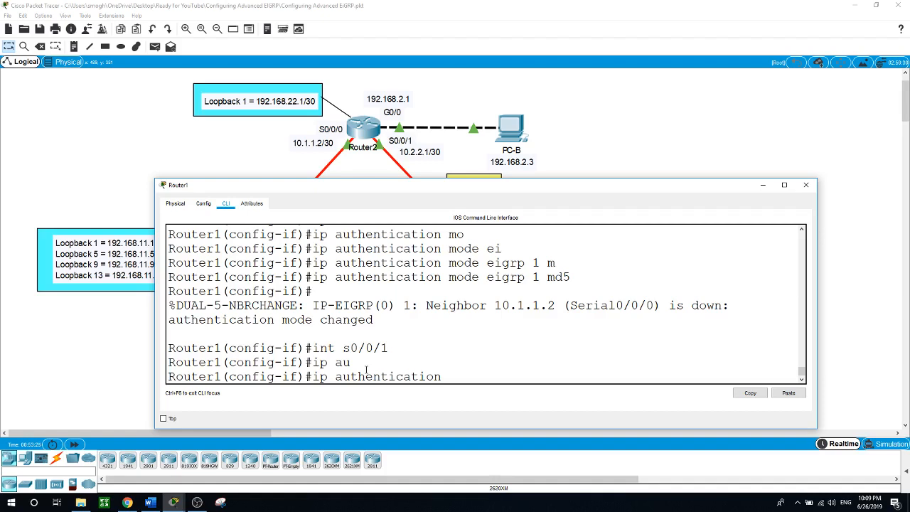
text(ke)
key(Tab)
text(ei)
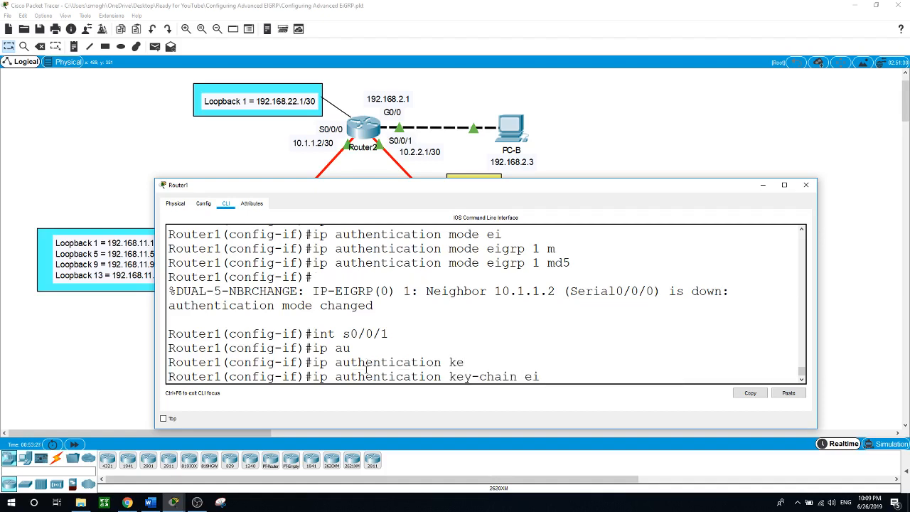
key(Tab)
text(1 )
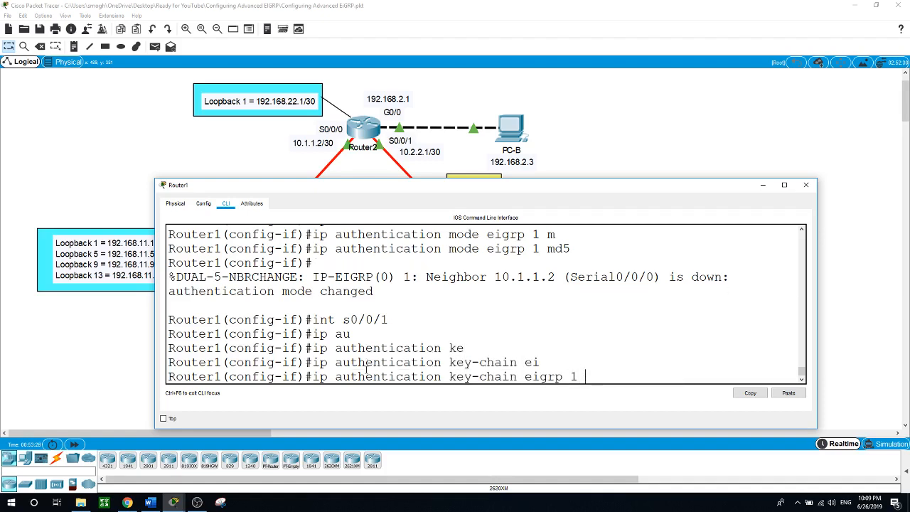
text(EIGRP-KEYS)
key(Return)
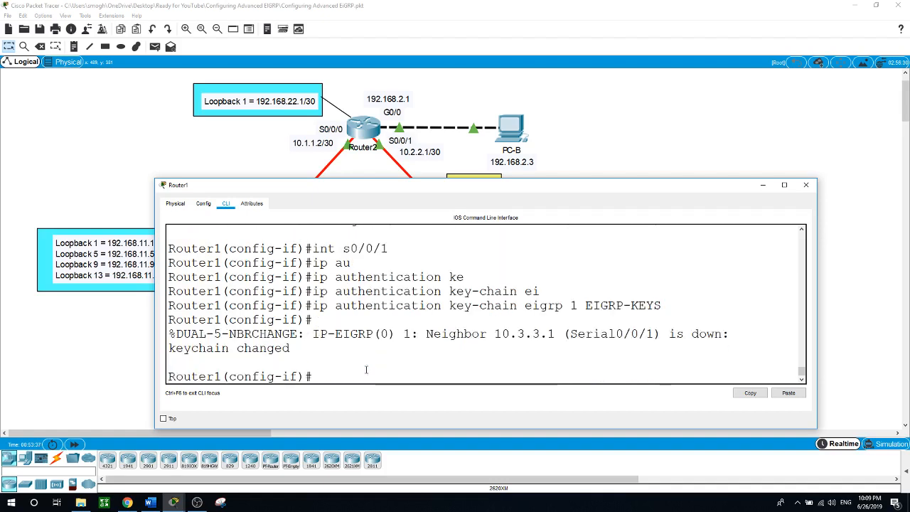
Set EIGRP 1 authentication mode to MD5 on Serial0/0/1, note neighbor 10.3.3.1 down, and close Router1
text(ip au)
key(Tab)
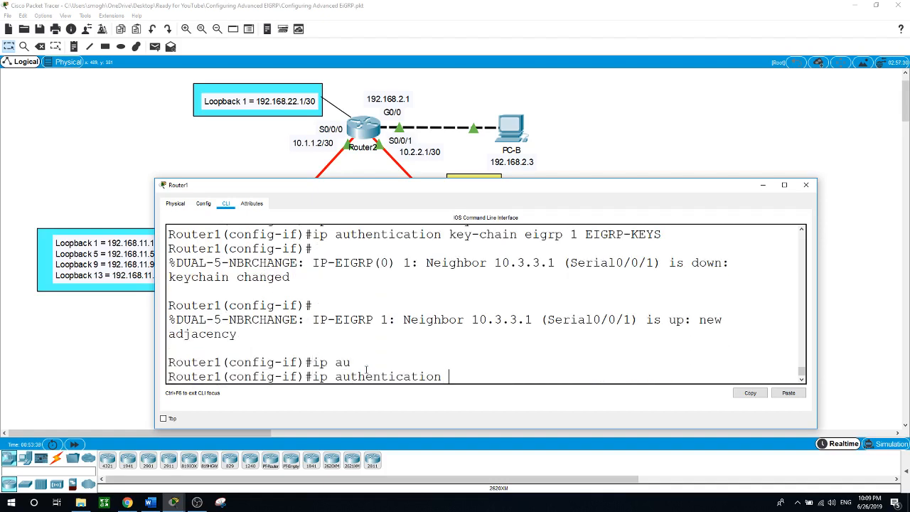
text(mo)
key(Tab)
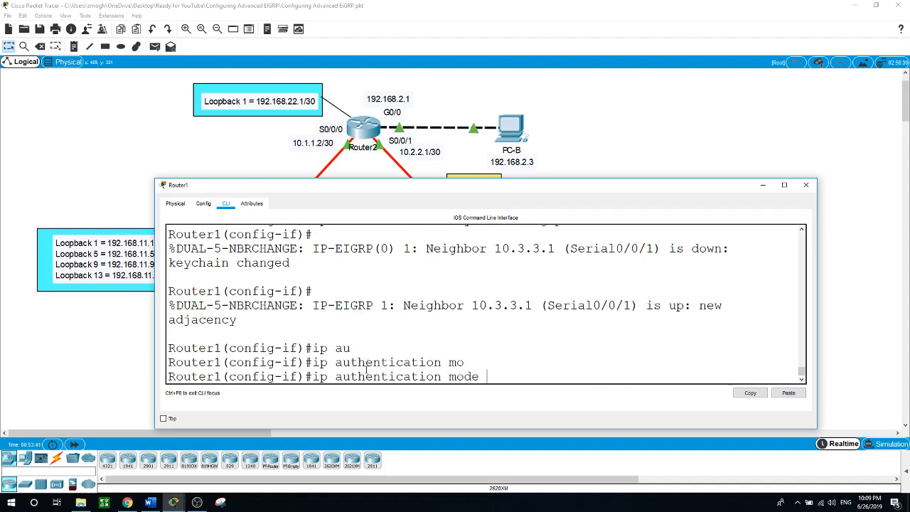
text(ei)
key(Tab)
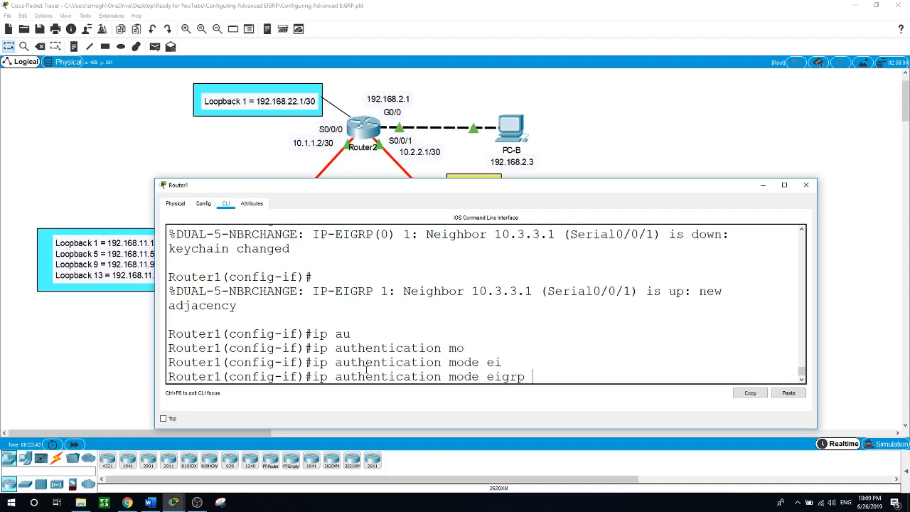
text(1 m)
key(Tab)
key(Return)
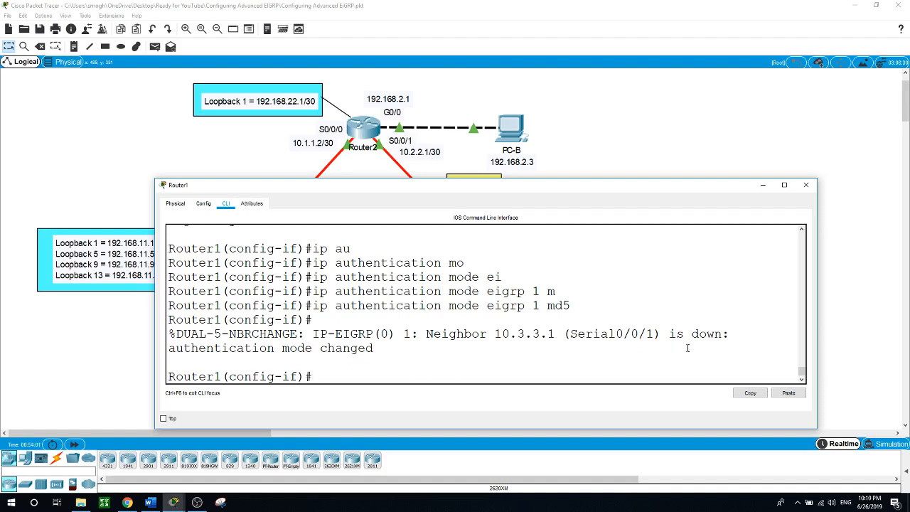
drag(670, 334, 694, 333)
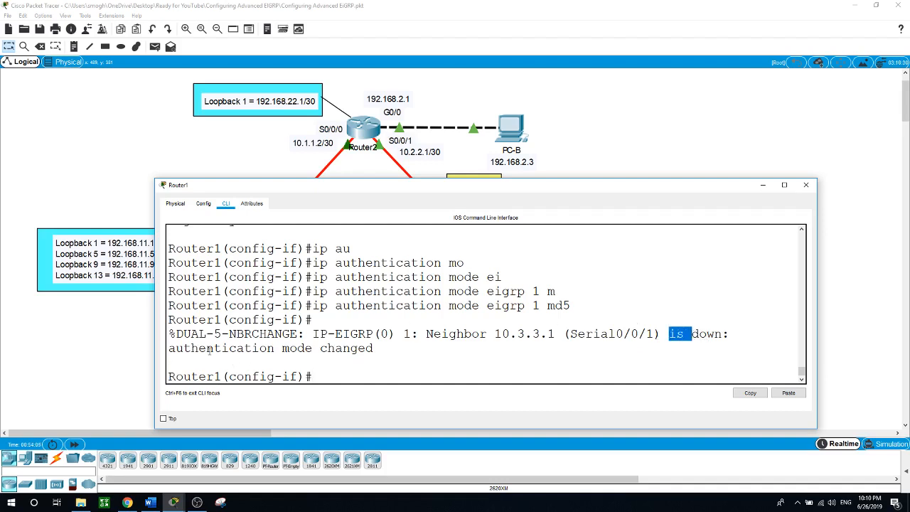
click(100, 354)
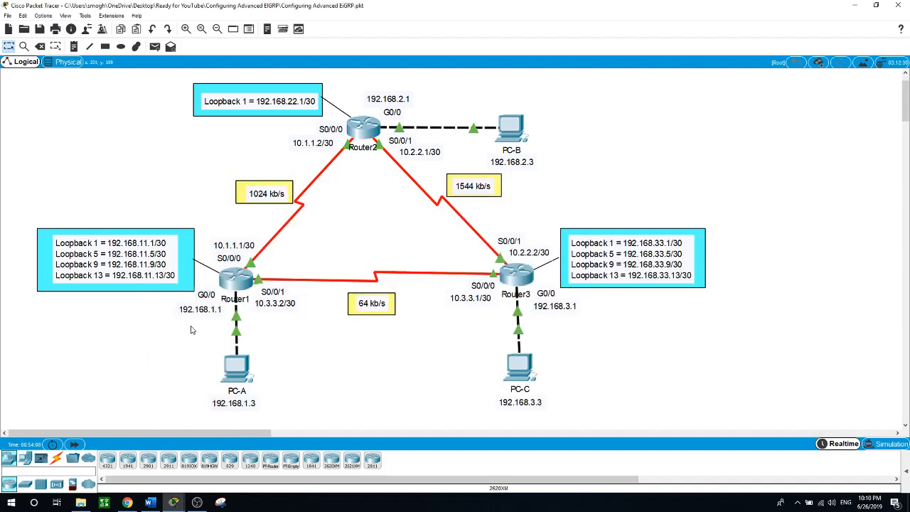
On Router2's Serial0/0/0, apply key chain EIGRP-KEYS for EIGRP AS 1
click(373, 128)
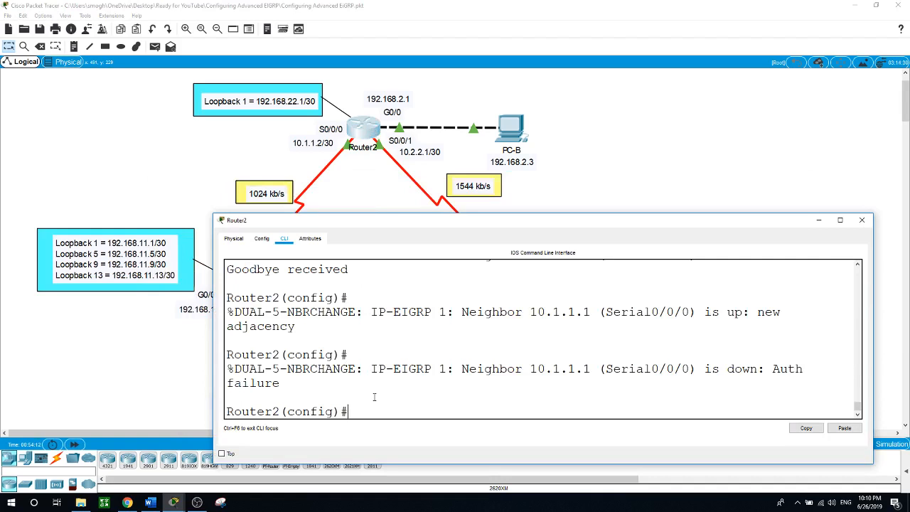
text(int s0/0/0)
key(Return)
text(ip)
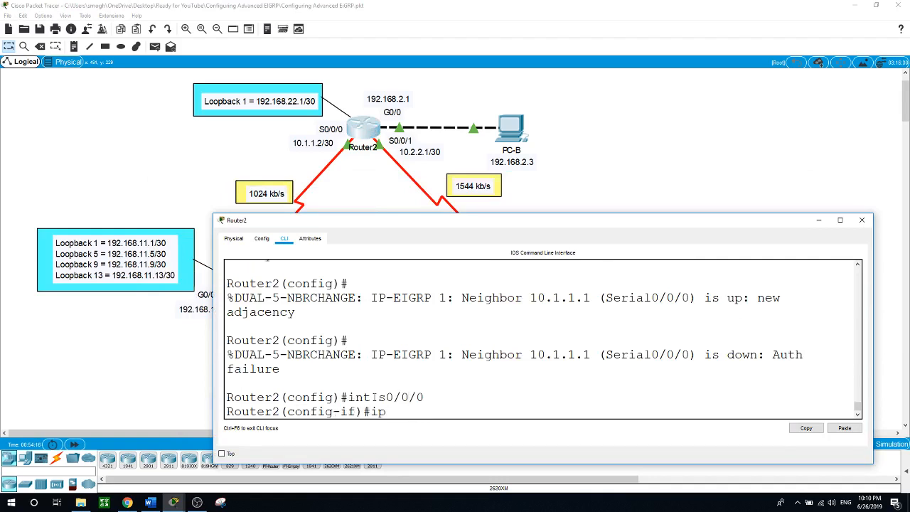
key(Tab)
text(au)
key(Tab)
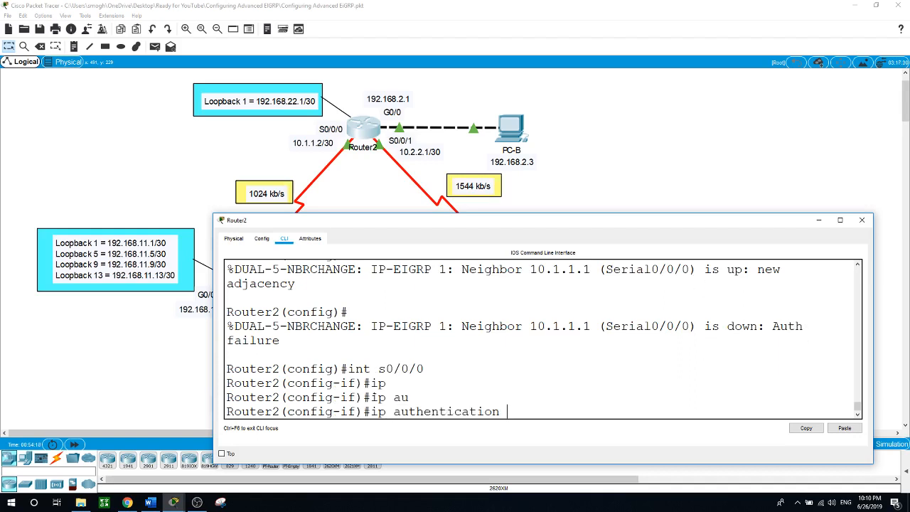
text(ke)
key(Tab)
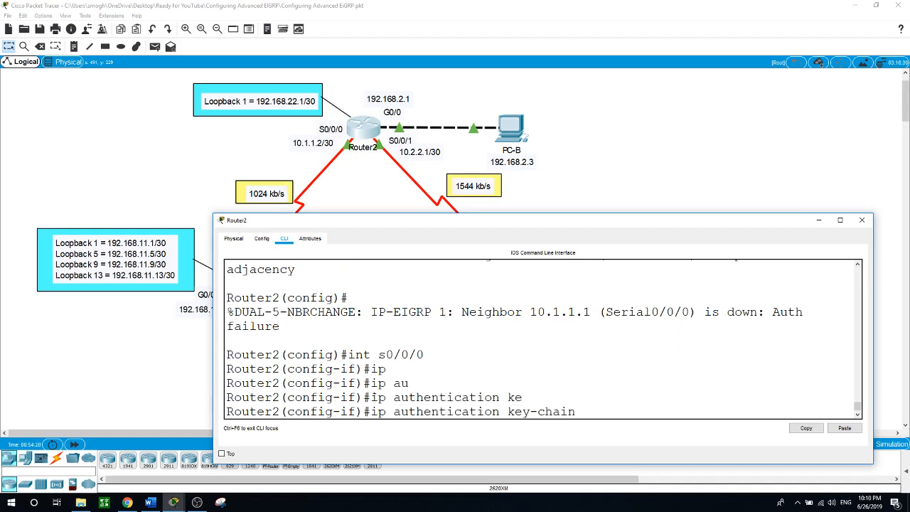
text(ei)
key(Tab)
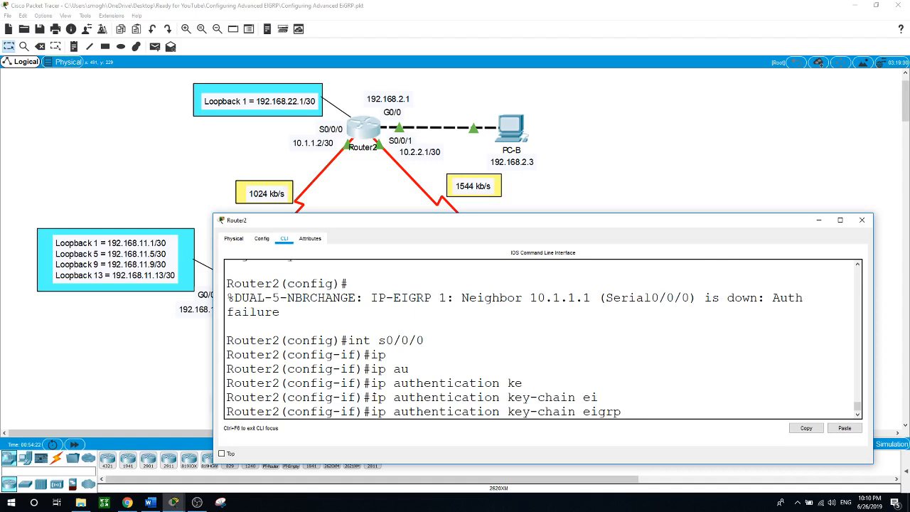
text(1 EIGRP-KEYS)
key(Return)
Set EIGRP 1 authentication mode to MD5 on Router2's Serial0/0/0
text(ip au)
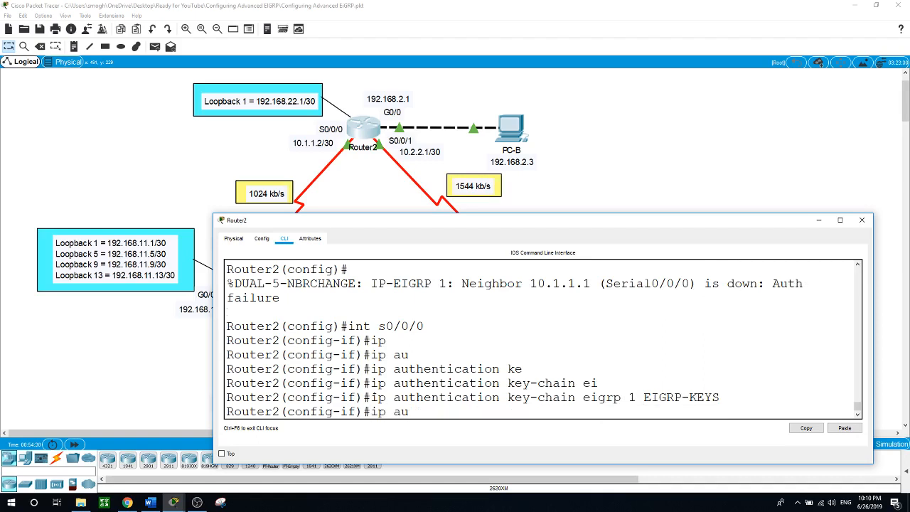
key(Tab)
text(m)
key(Tab)
text(e)
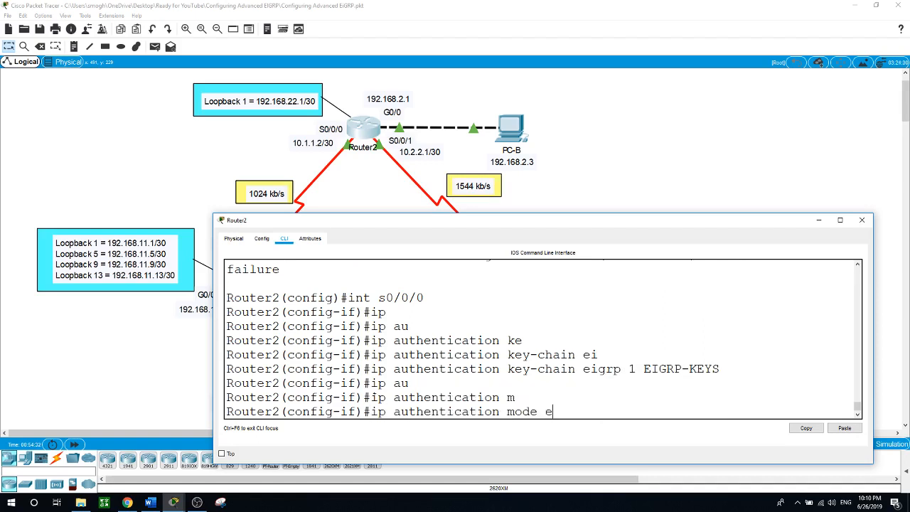
key(Tab)
text(1)
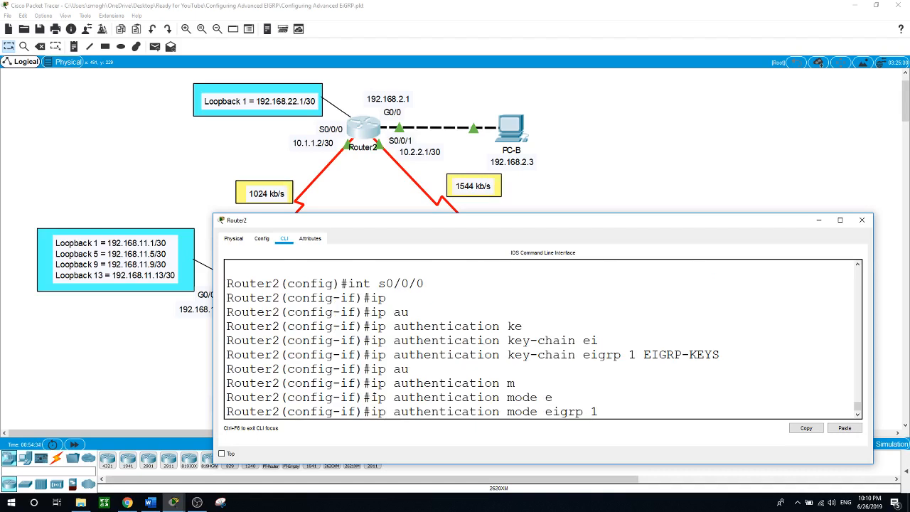
text( m)
key(Tab)
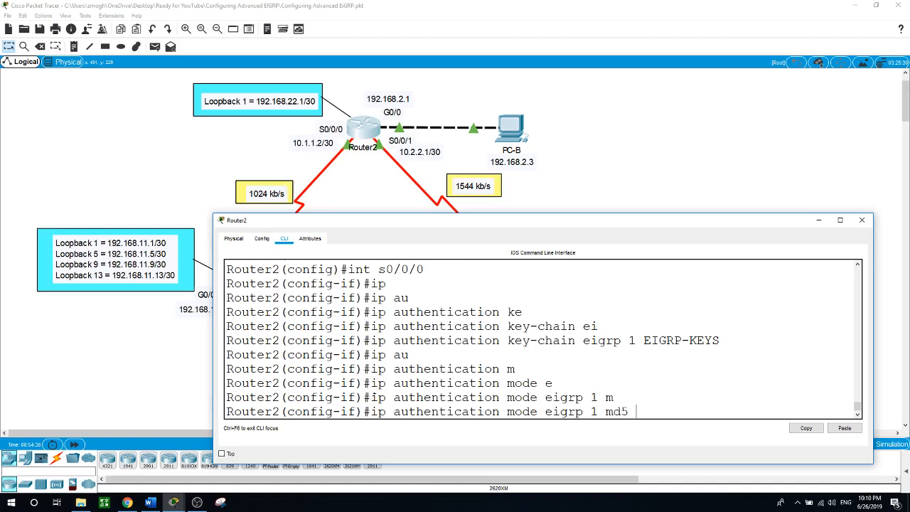
key(Return)
On Router2's Serial0/0/1, apply key chain EIGRP-KEYS for EIGRP AS 1
text(int s0/)
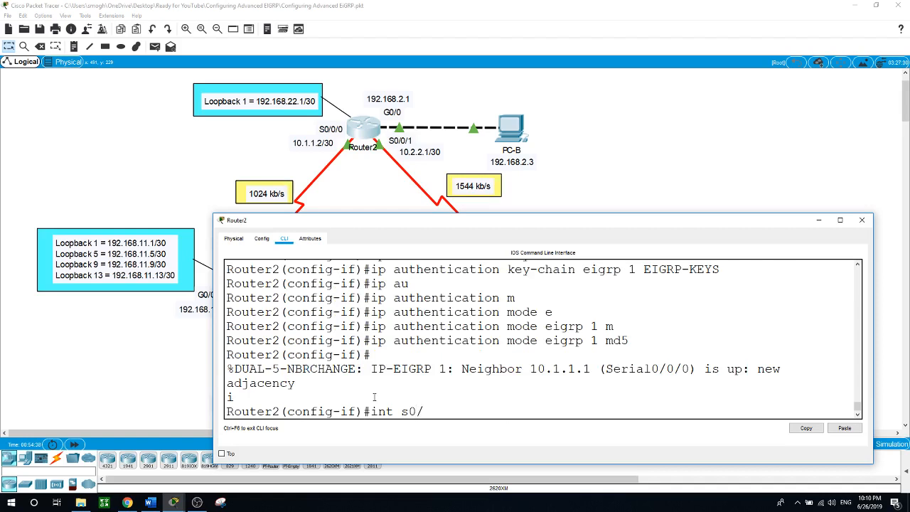
text(0/1)
key(Return)
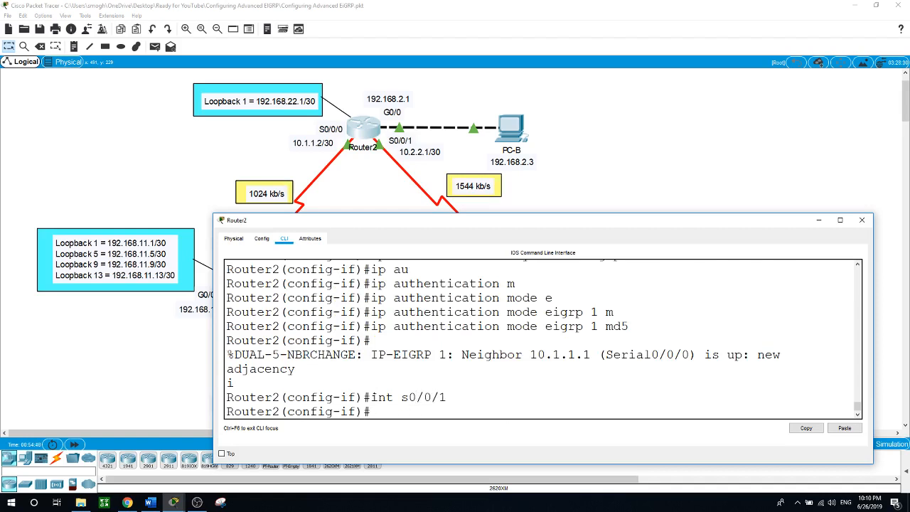
text(ip aut)
key(Tab)
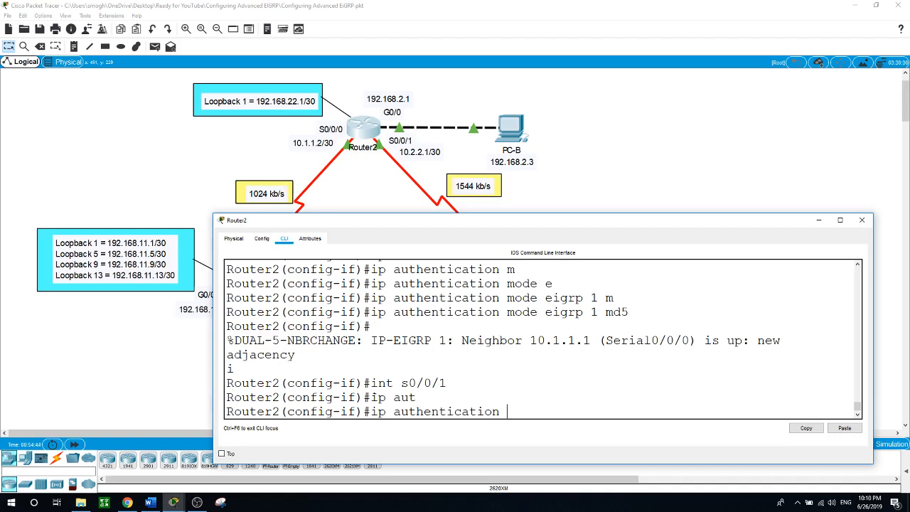
text(ke)
key(Tab)
text(ei)
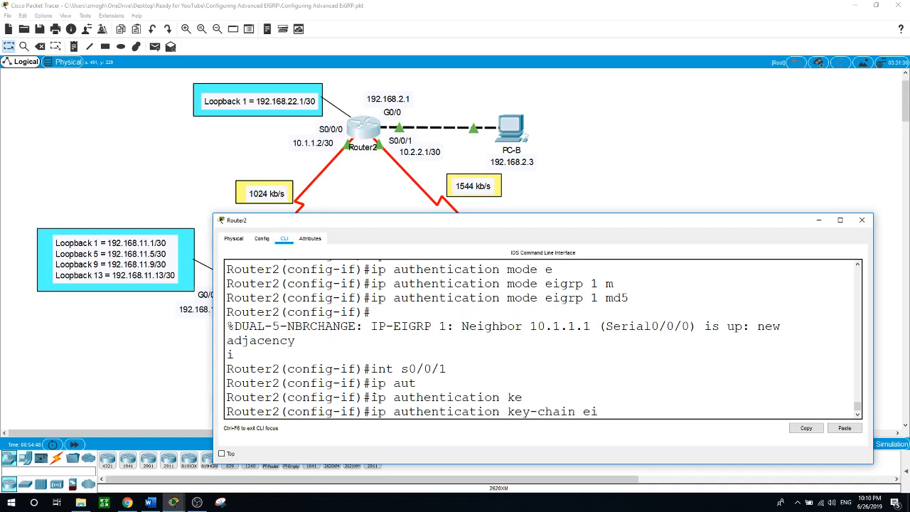
key(Tab)
text(grp 1)
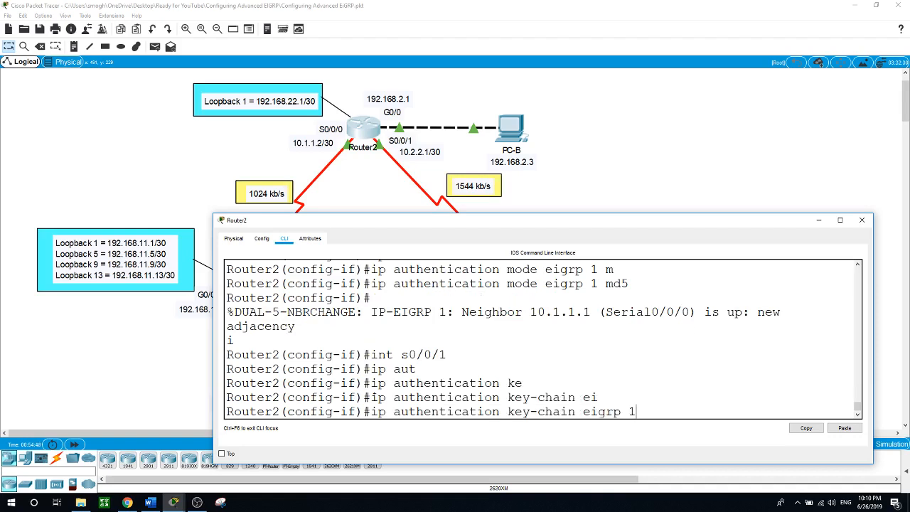
text( EIGRP-KEU)
key(BackSpace)
text(YS)
key(Return)
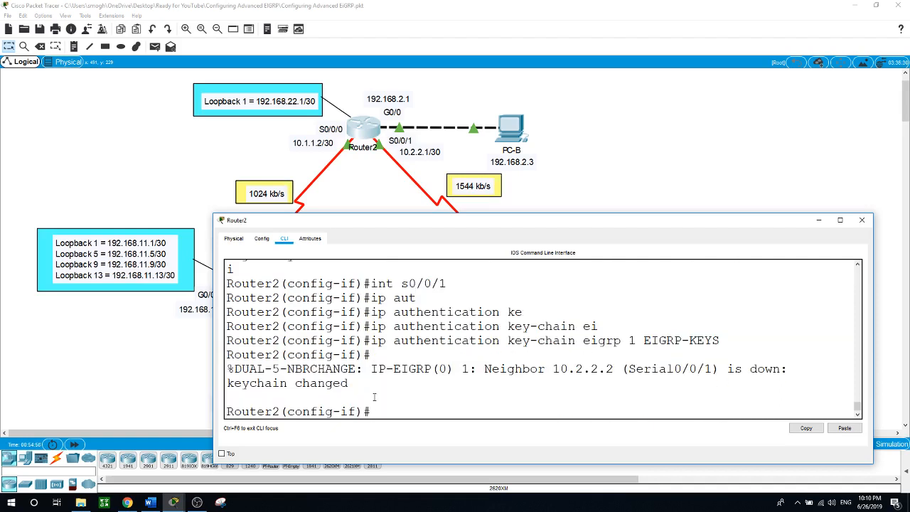
Set EIGRP 1 authentication mode to MD5 on Router2's Serial0/0/1
text(ip au)
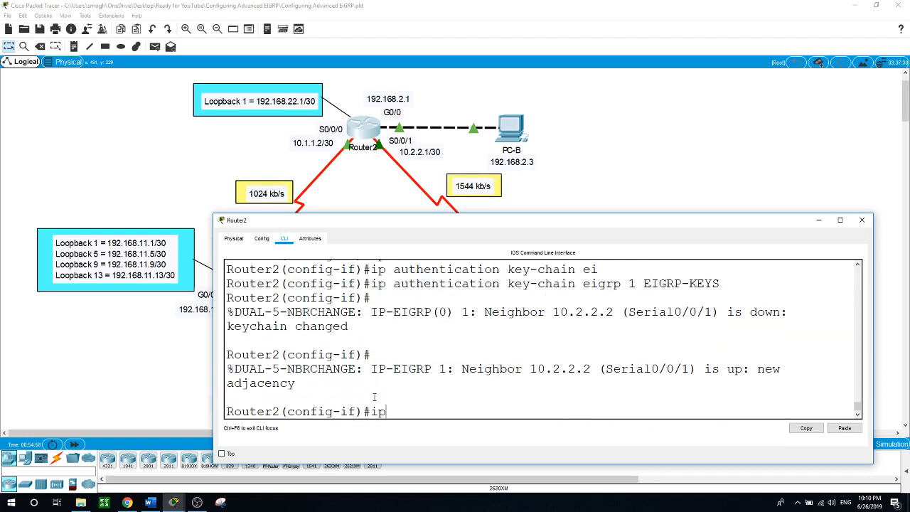
key(Tab)
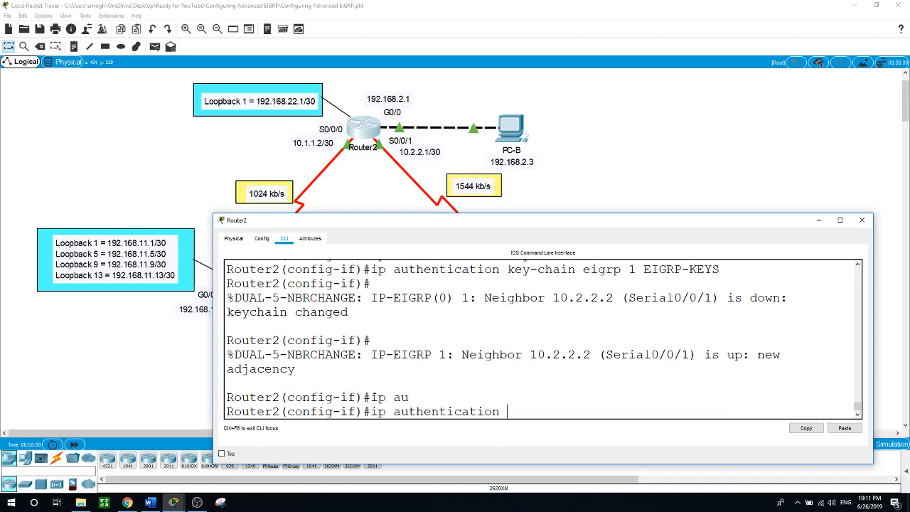
text(m)
key(Tab)
text(ei)
key(Tab)
text(1 )
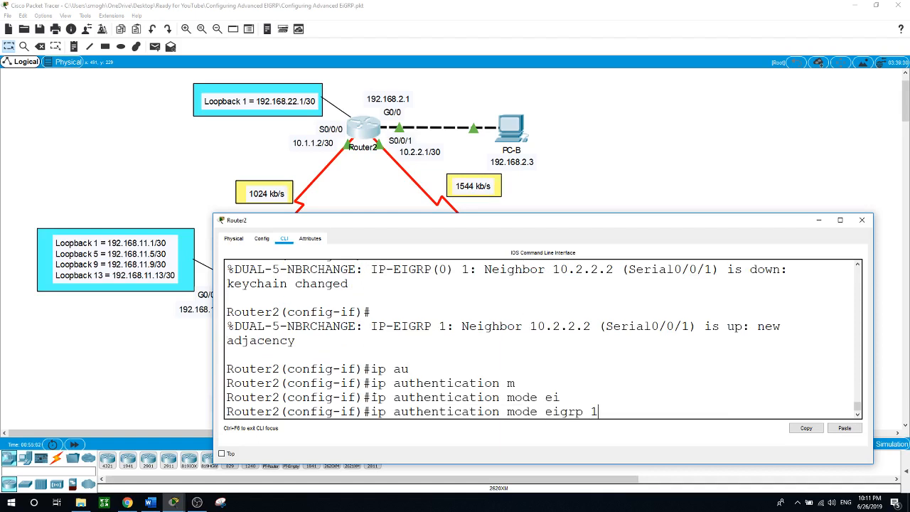
text(m)
key(Tab)
key(Return)
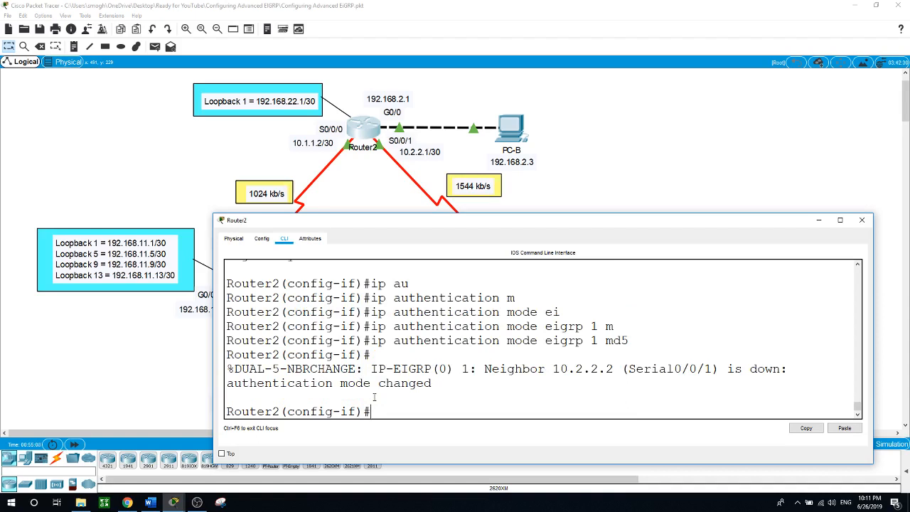
Open Router3's CLI and enter interface configuration for Serial0/0/0
click(625, 180)
click(510, 278)
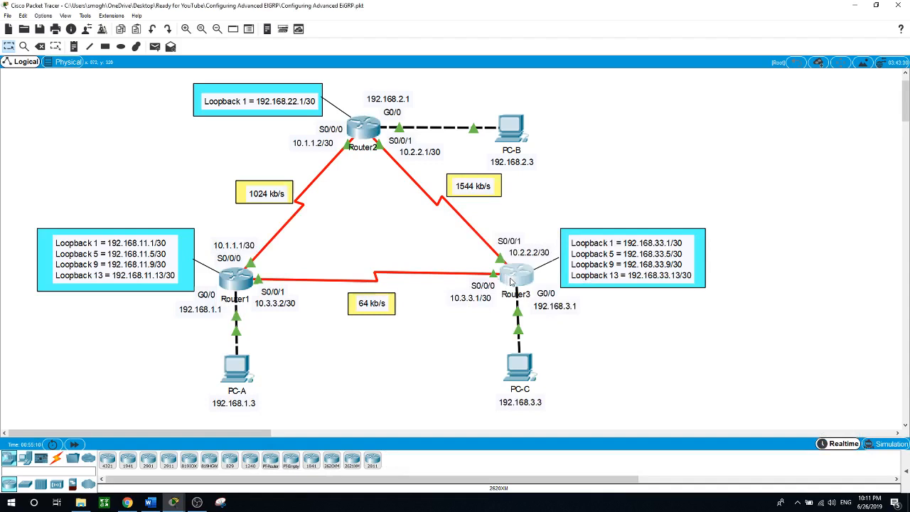
text(conf t)
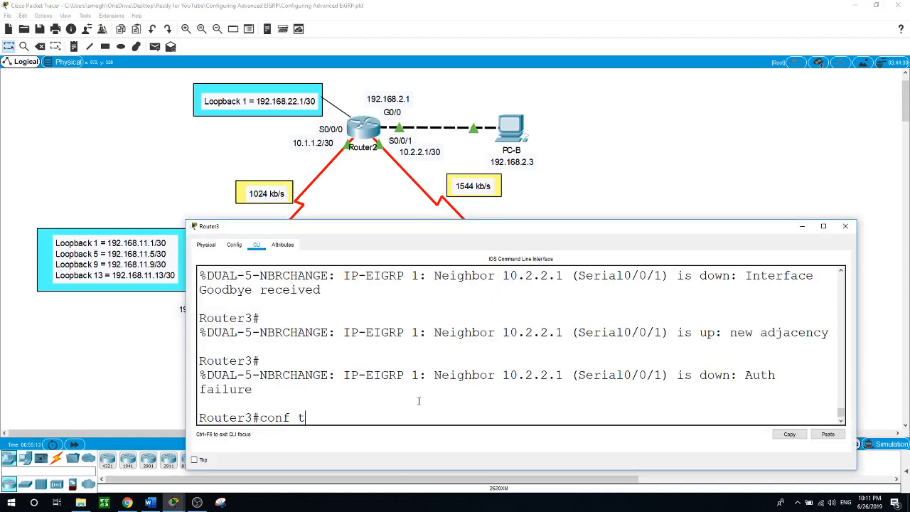
key(Return)
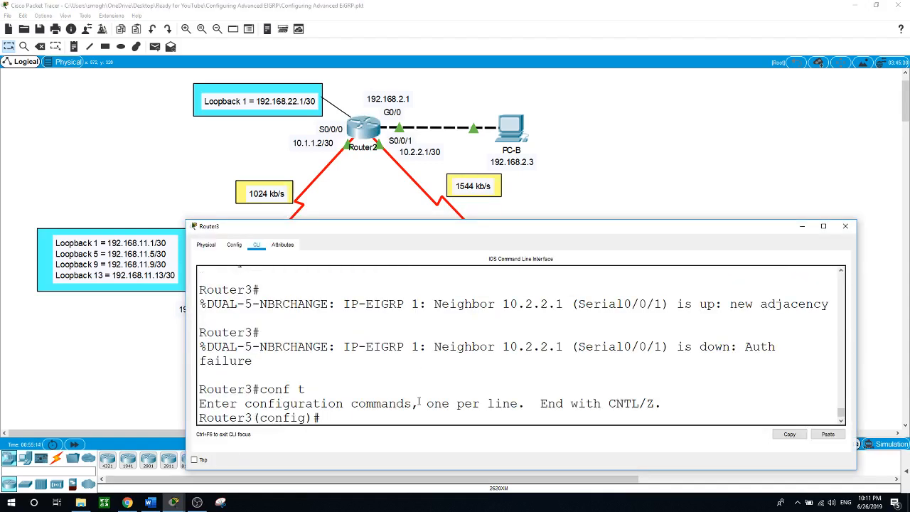
text(int s0/0/0)
key(Return)
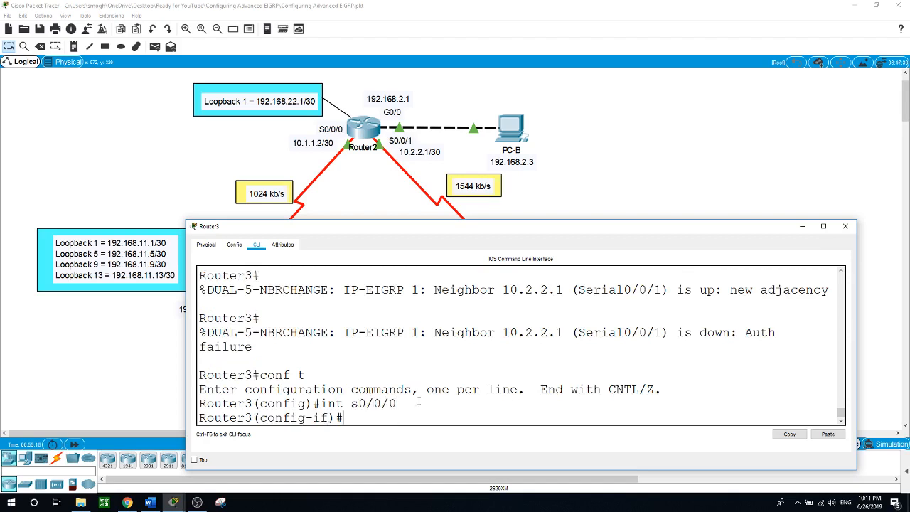
Apply key chain EIGRP-KEYS for EIGRP 1 authentication on Serial0/0/0
text(ip aut)
key(Tab)
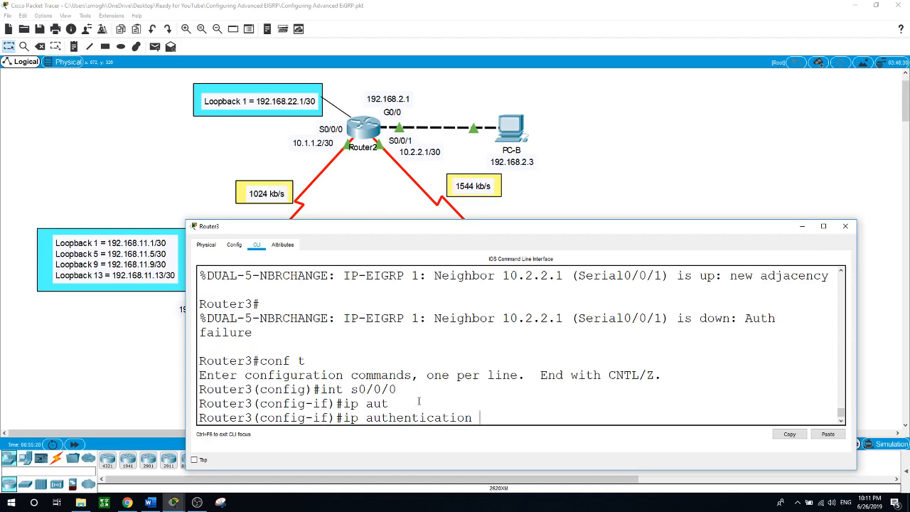
text(key)
key(Tab)
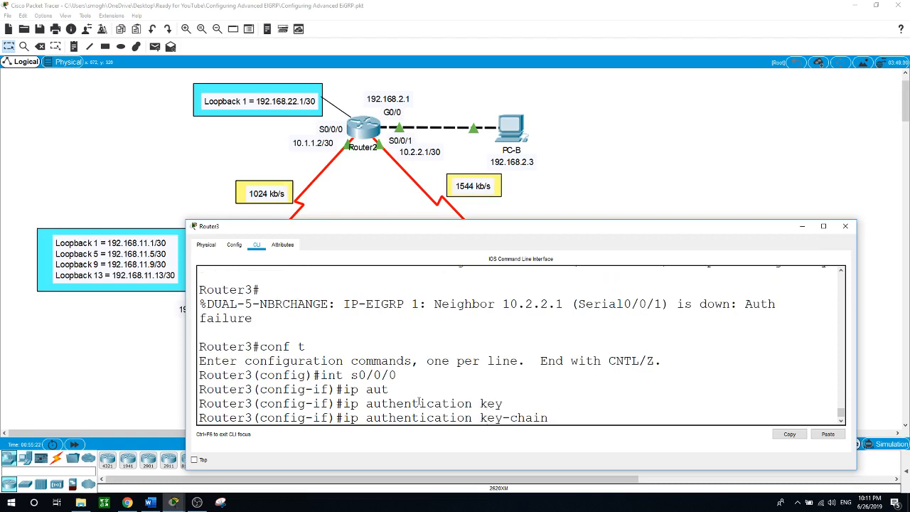
text(ei)
key(Tab)
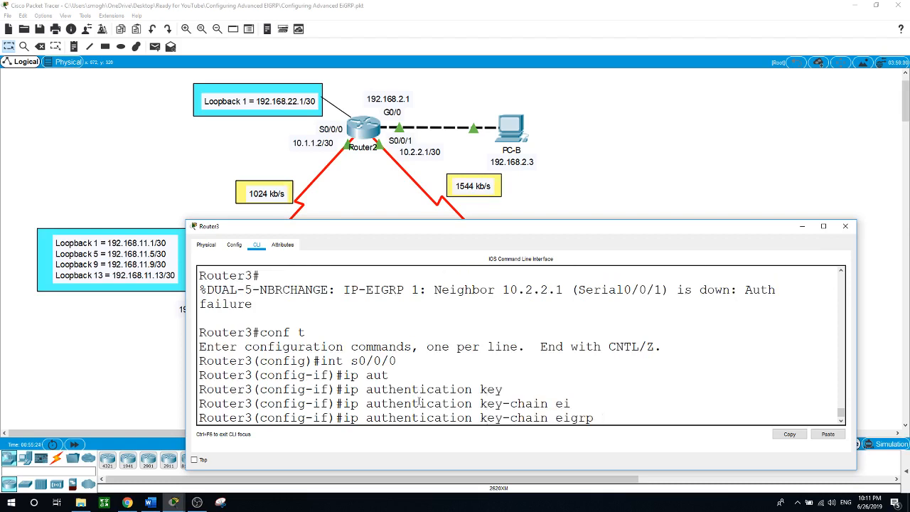
text(1 EIGRP-KEYS)
key(Return)
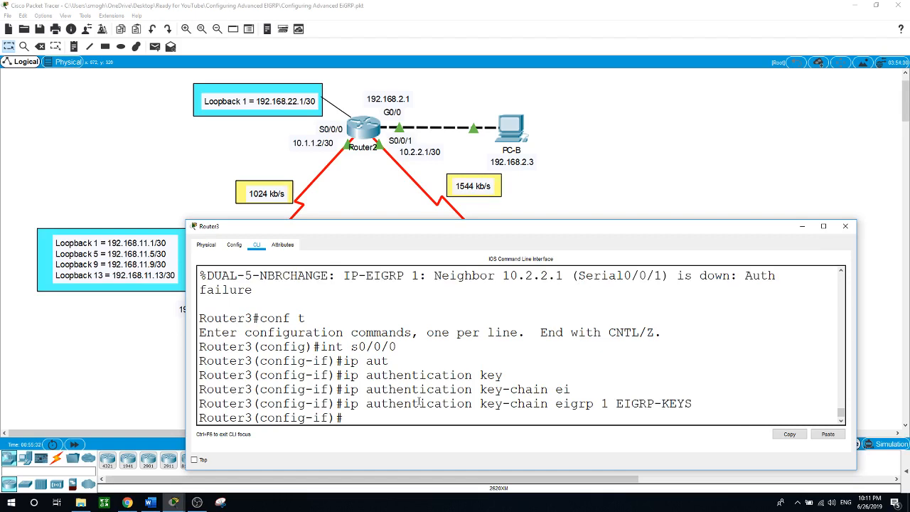
Set the EIGRP 1 authentication mode to MD5 on Serial0/0/0
text(ip)
key(Tab)
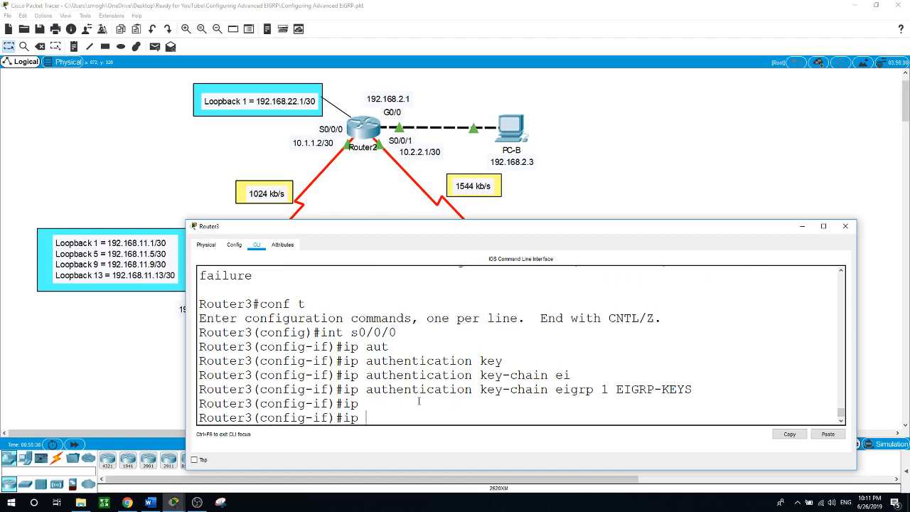
text(au)
key(Tab)
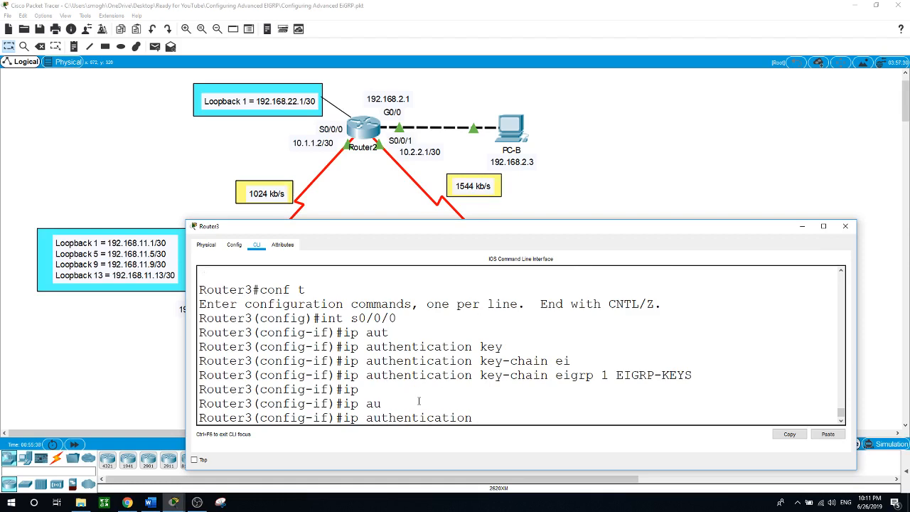
text(mo)
key(Tab)
text(ei)
key(Tab)
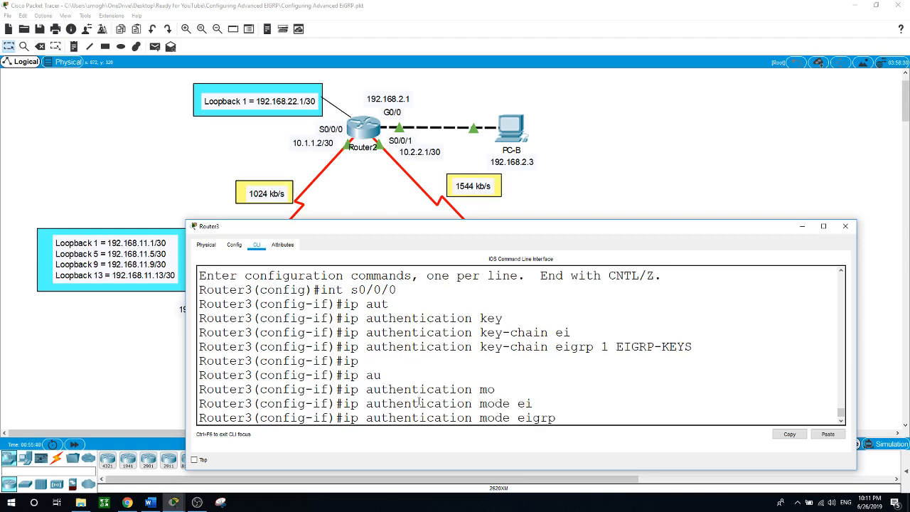
text(1 md)
key(Tab)
key(Return)
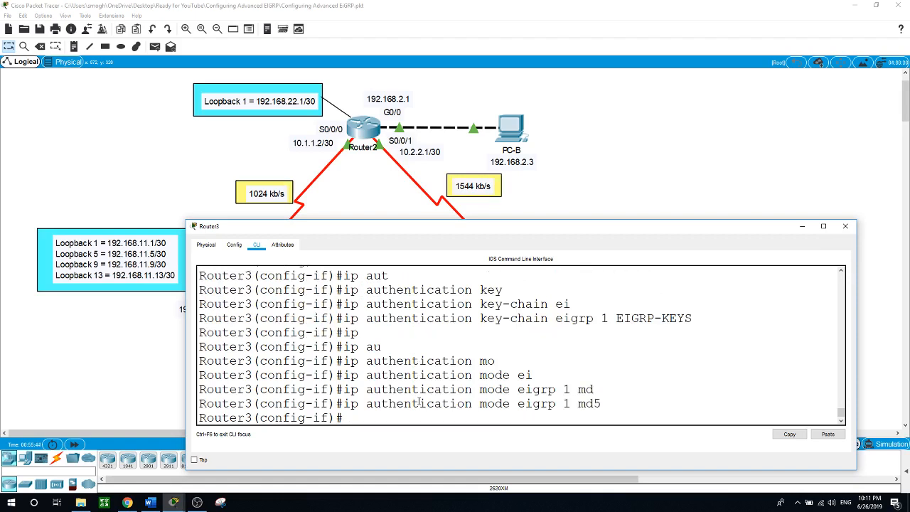
text(int s)
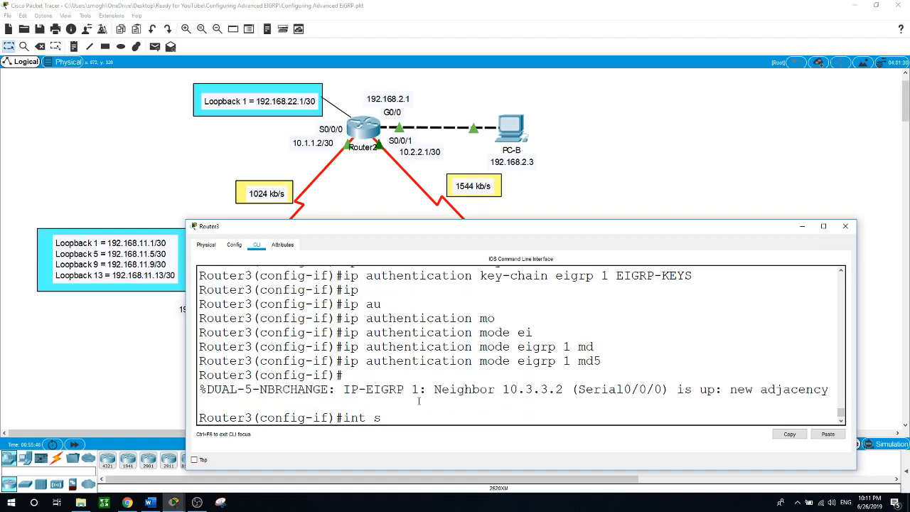
text(0/0)
text(/)
text(1)
On Serial0/0/1, apply key chain EIGRP-KEYS for EIGRP 1 authentication
key(Return)
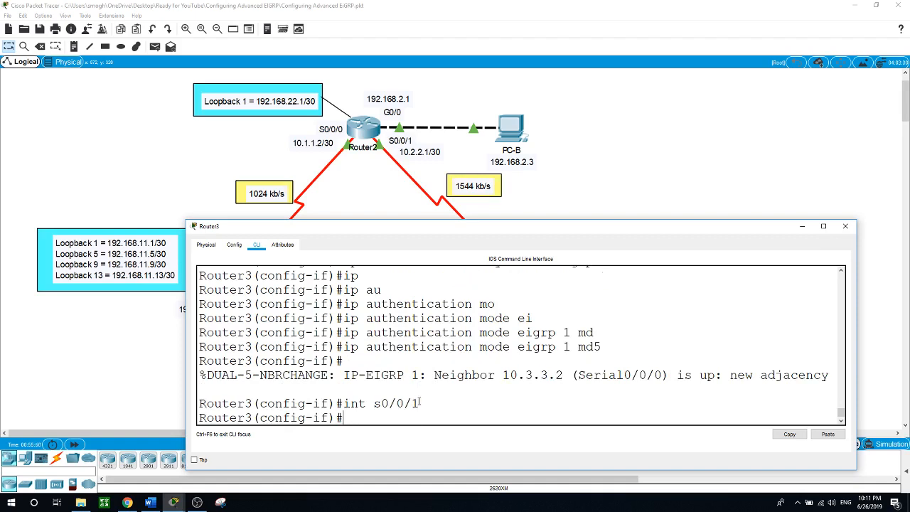
text(ip au)
key(Tab)
text(ke)
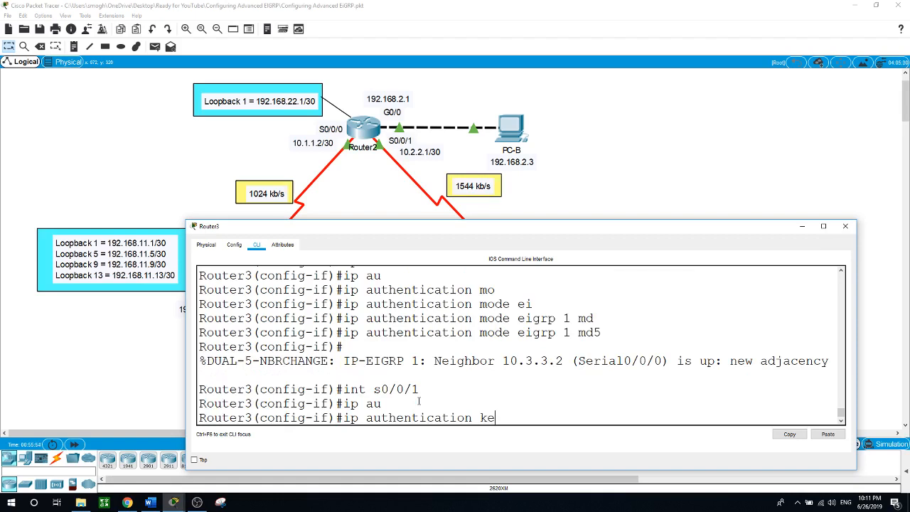
key(Tab)
text(e)
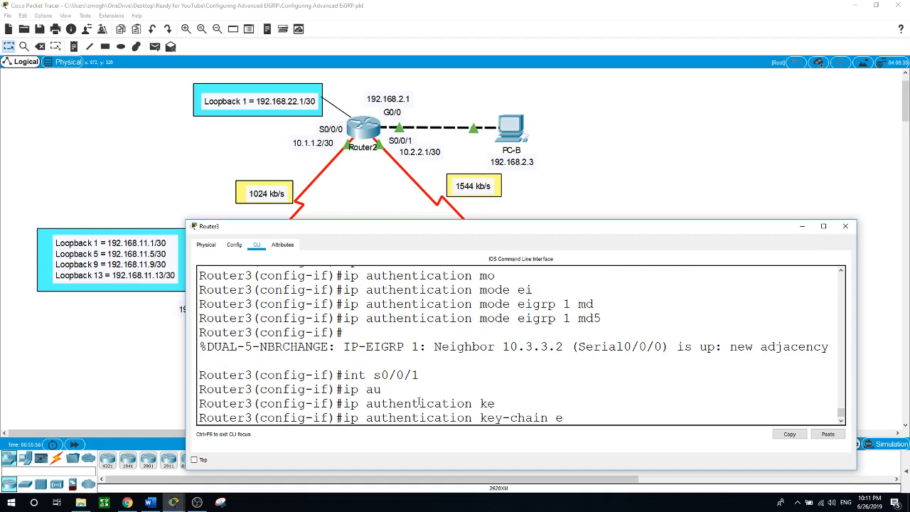
key(Tab)
text(1)
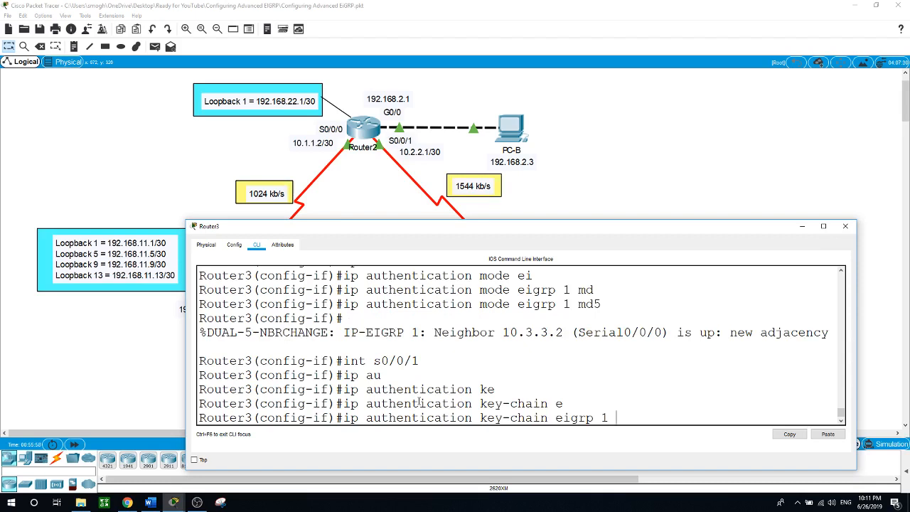
text( EIGRP-KEYS)
key(Return)
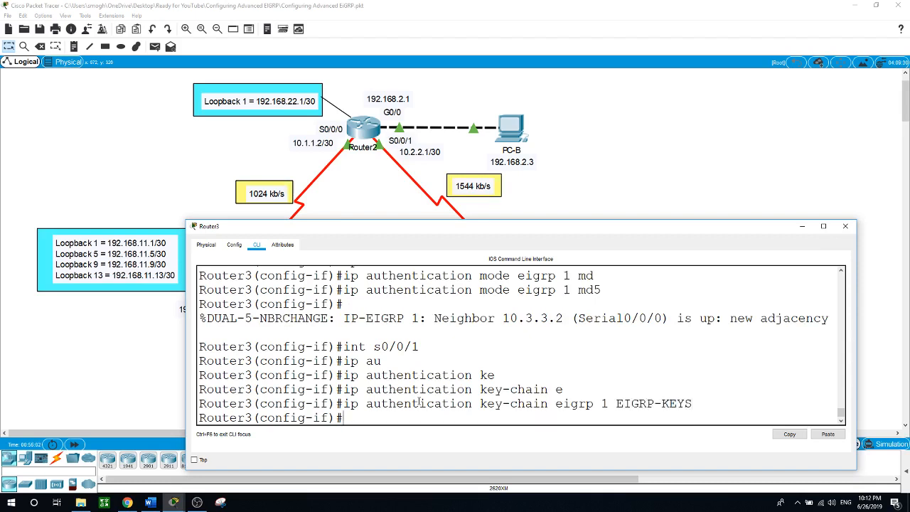
Set EIGRP 1 MD5 authentication mode on Serial0/0/1 and highlight the new adjacency 'is up' message
text(ip)
key(Tab)
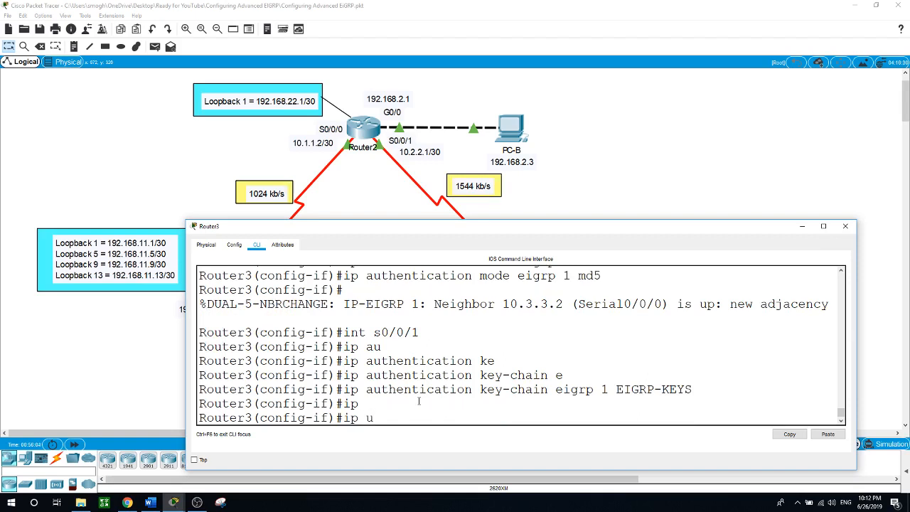
text(au)
key(Tab)
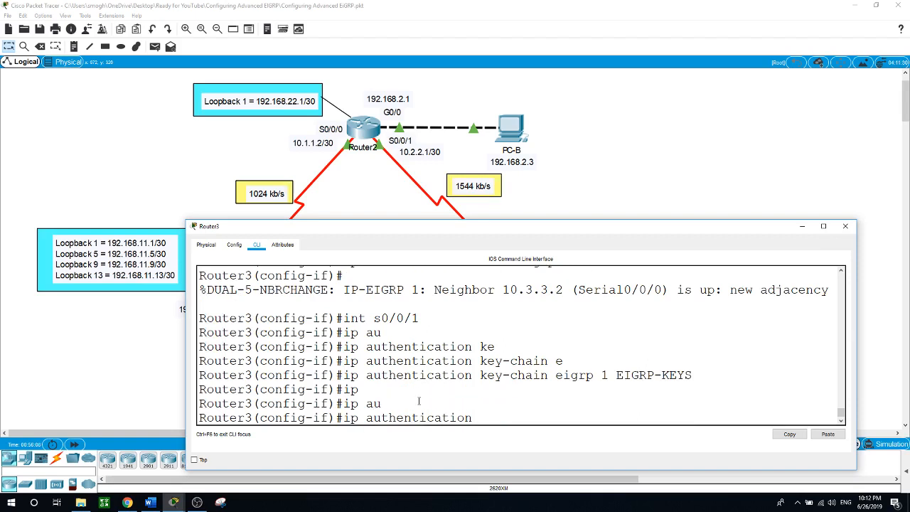
text(m)
key(Tab)
text(e)
key(Tab)
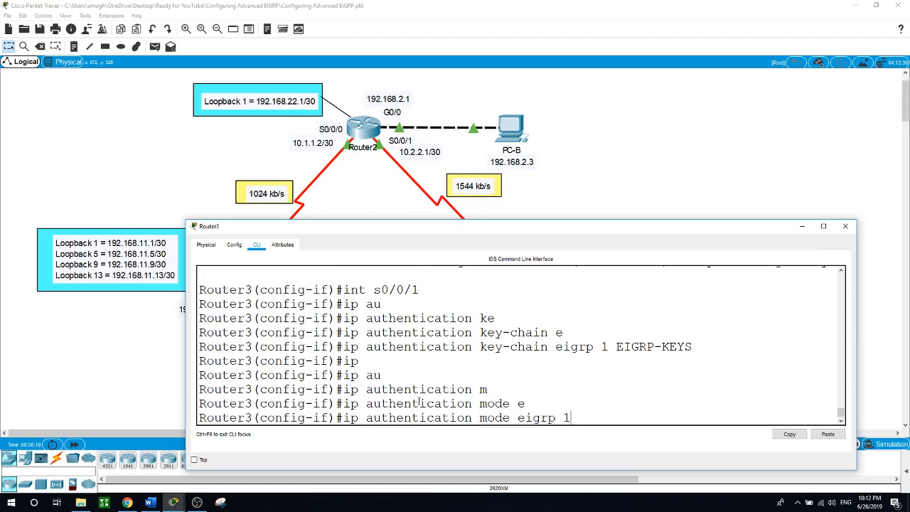
text(1 m)
key(Tab)
key(Return)
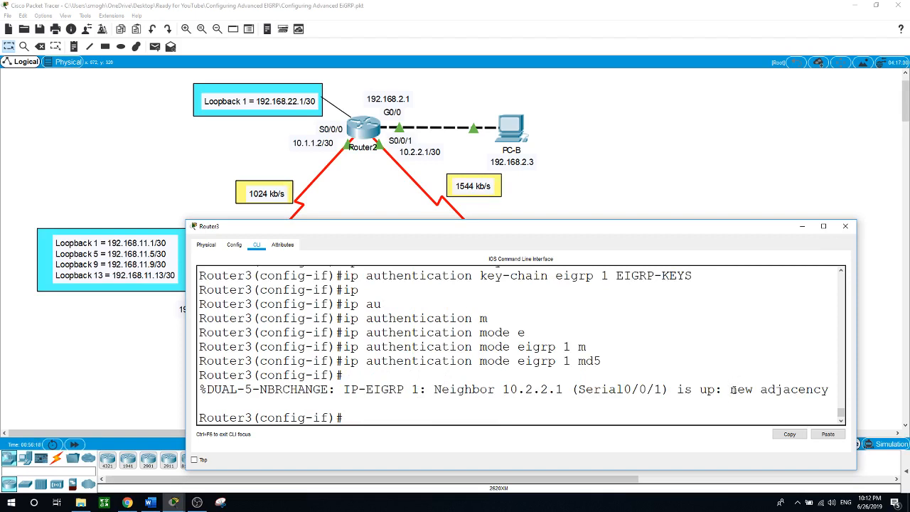
drag(731, 390, 753, 390)
drag(677, 390, 714, 390)
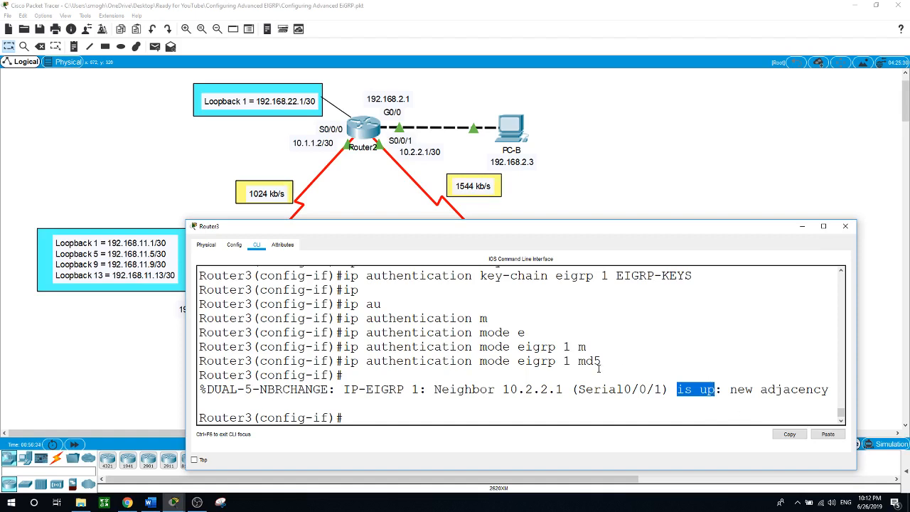
Switch from Router3's CLI to Router2's console and return Router2 to privileged mode
click(846, 227)
click(363, 128)
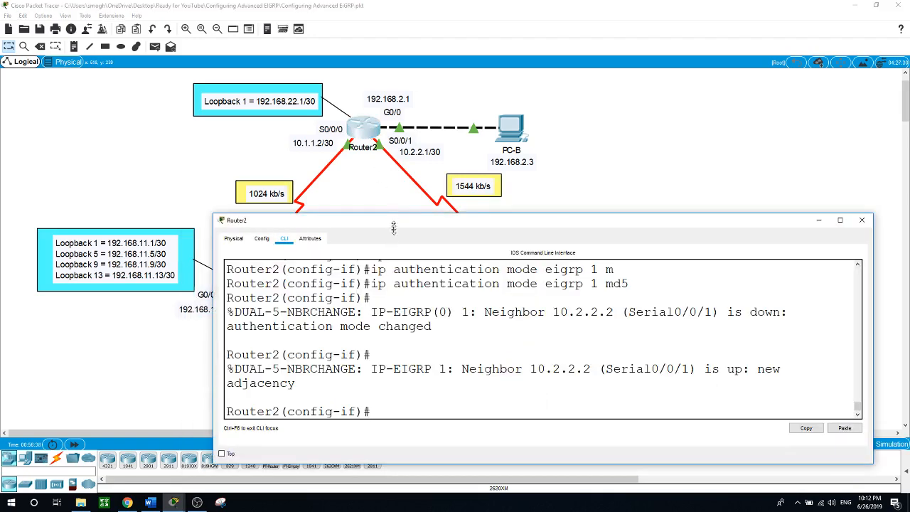
drag(432, 223, 350, 233)
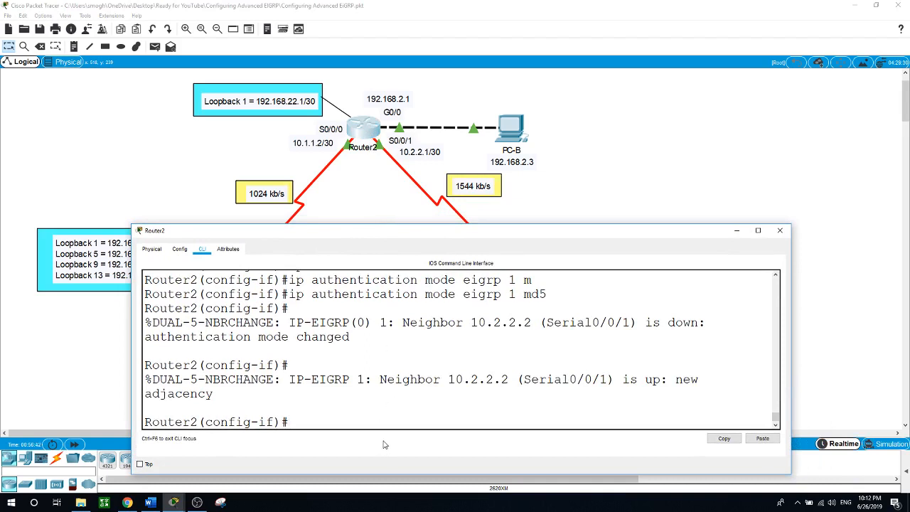
text(exit)
key(Return)
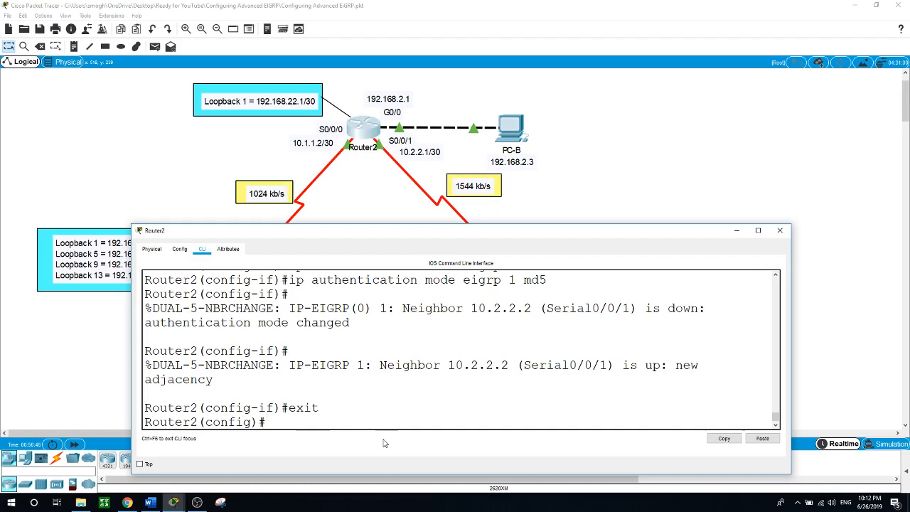
text(show ip eig)
key(Tab)
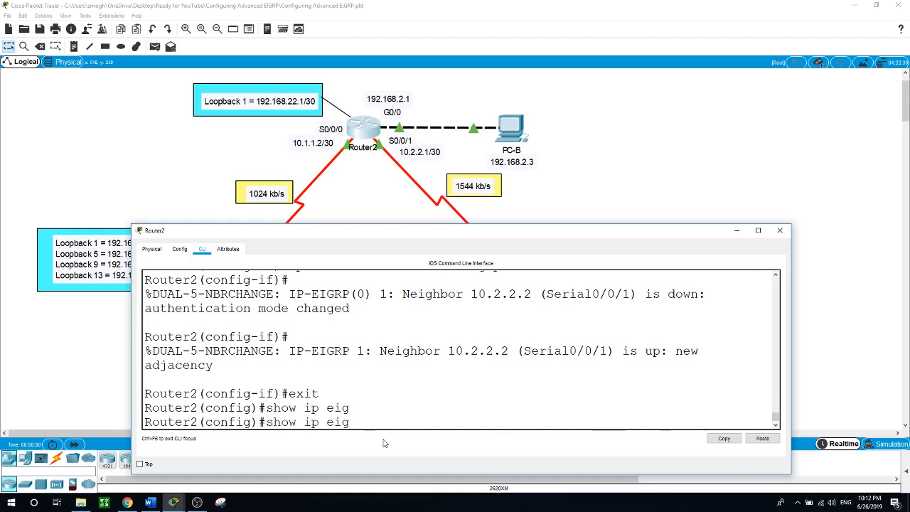
key(BackSpace)
key(BackSpace)
key(BackSpace)
key(BackSpace)
key(BackSpace)
key(BackSpace)
key(BackSpace)
key(BackSpace)
key(BackSpace)
key(BackSpace)
key(BackSpace)
text(end)
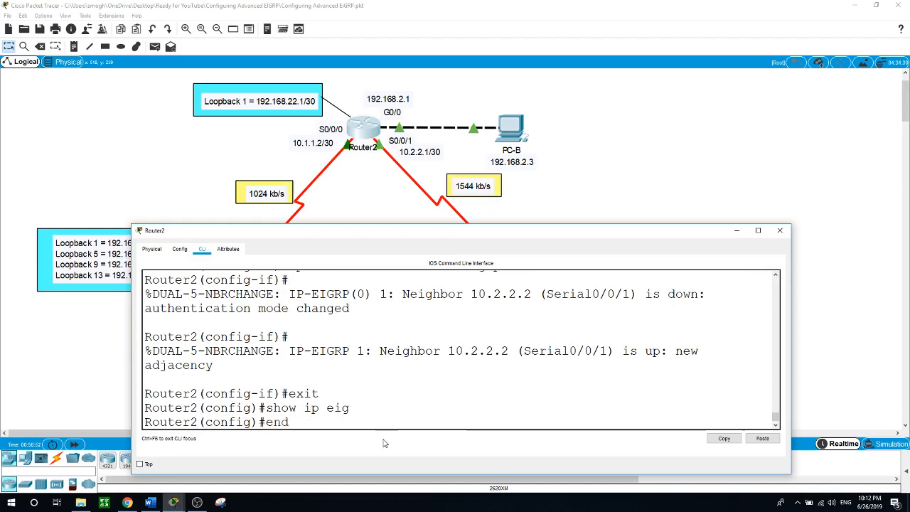
key(Return)
Run 'show ip eigrp interfaces details' on Router2, which is rejected as invalid input
text(show ip eig)
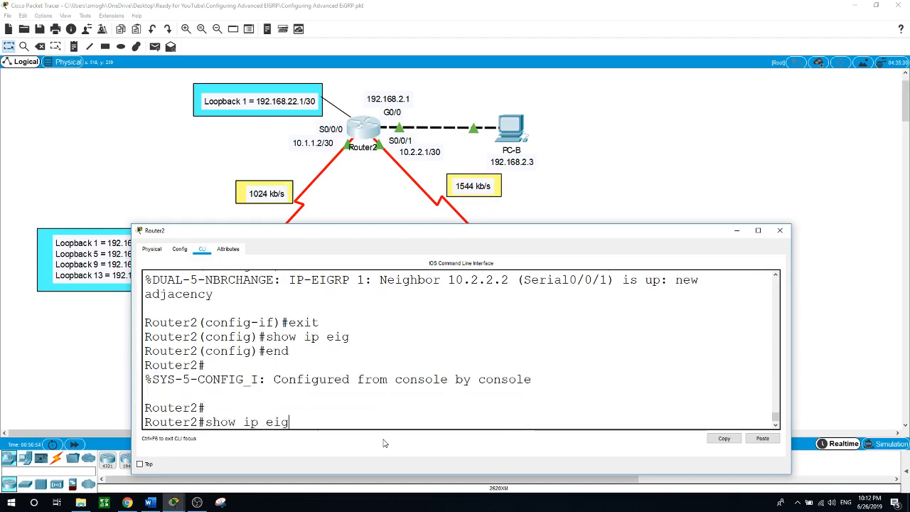
key(Tab)
text(itn)
key(Tab)
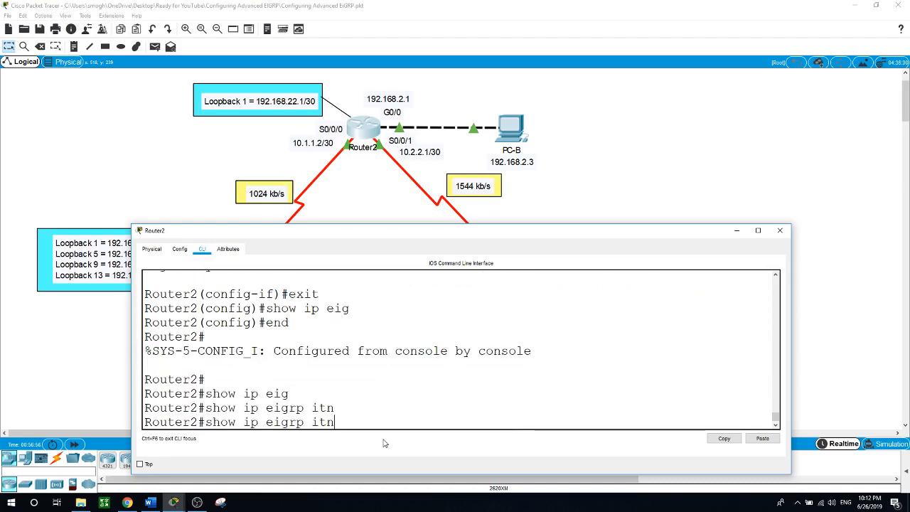
key(BackSpace)
key(BackSpace)
text(nt)
key(Tab)
text(det)
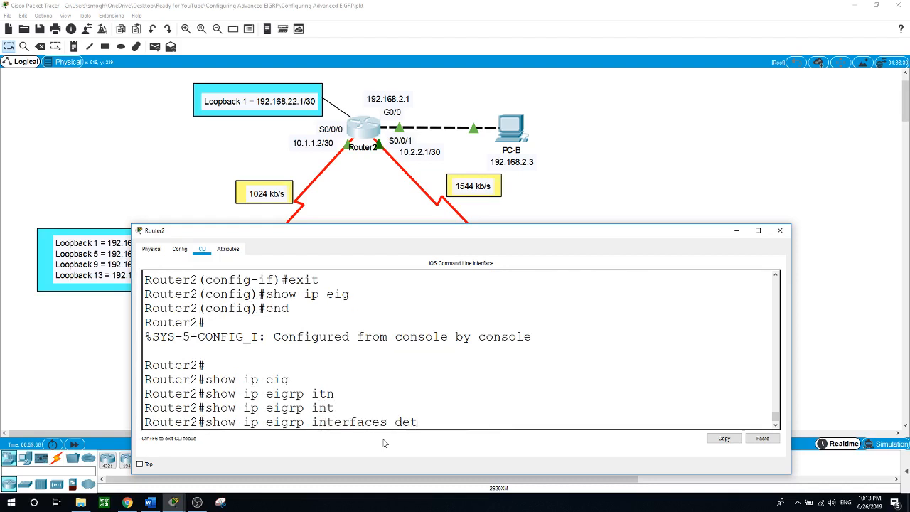
text(ails)
key(Return)
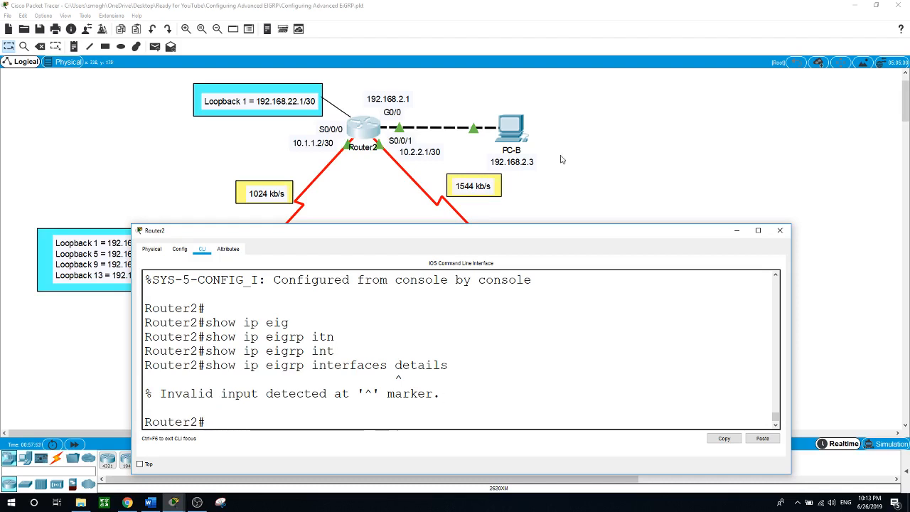
Close Router2's console to show the full three-router EIGRP topology
click(599, 177)
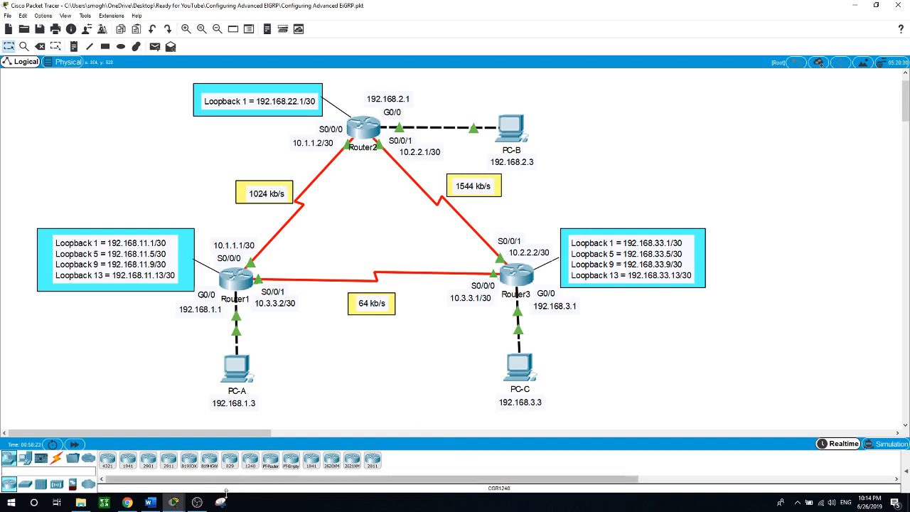
click(197, 503)
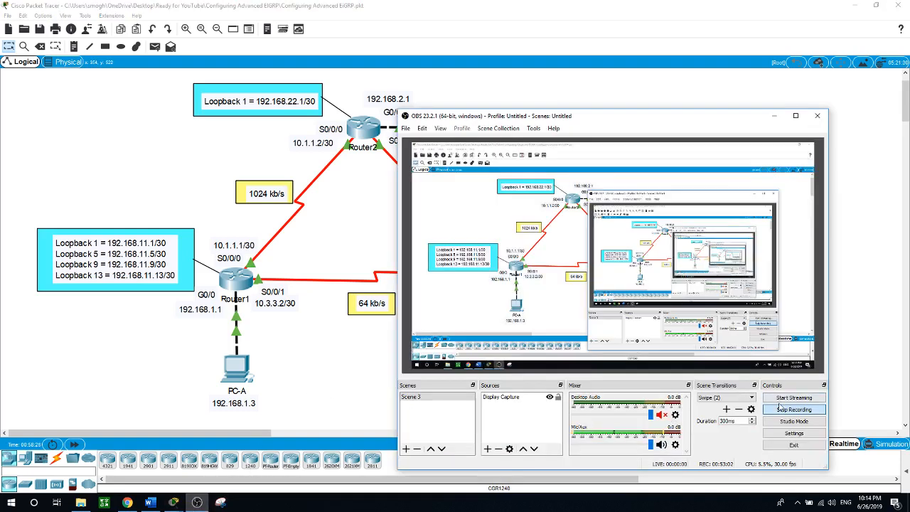